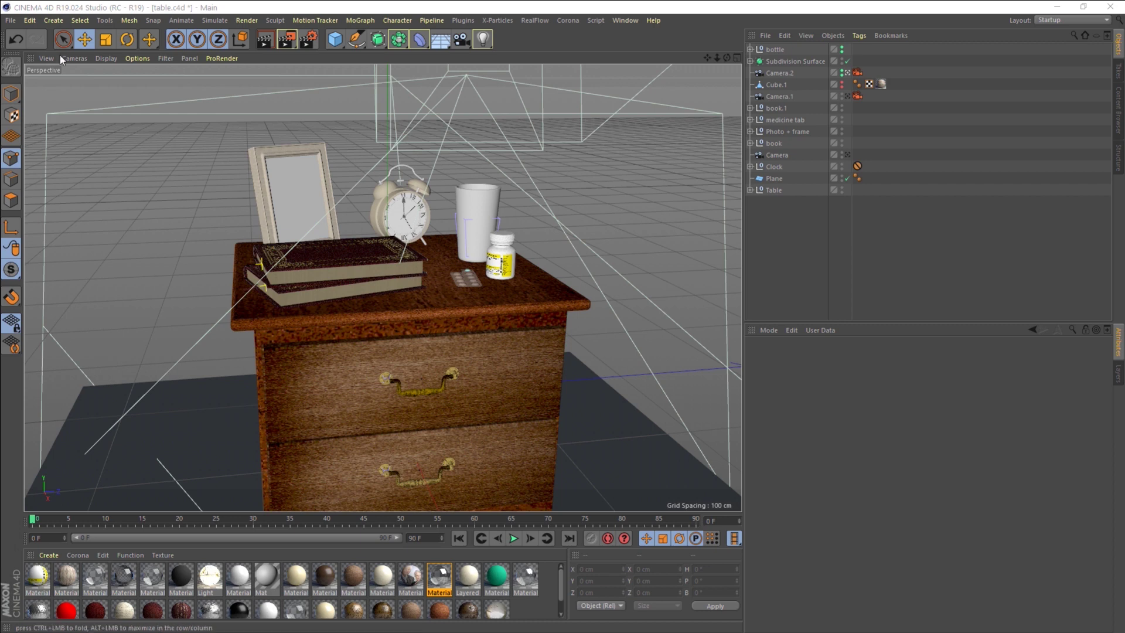
Add a 200 cm Cube primitive to the nightstand scene from the top toolbar.
left_click(336, 43)
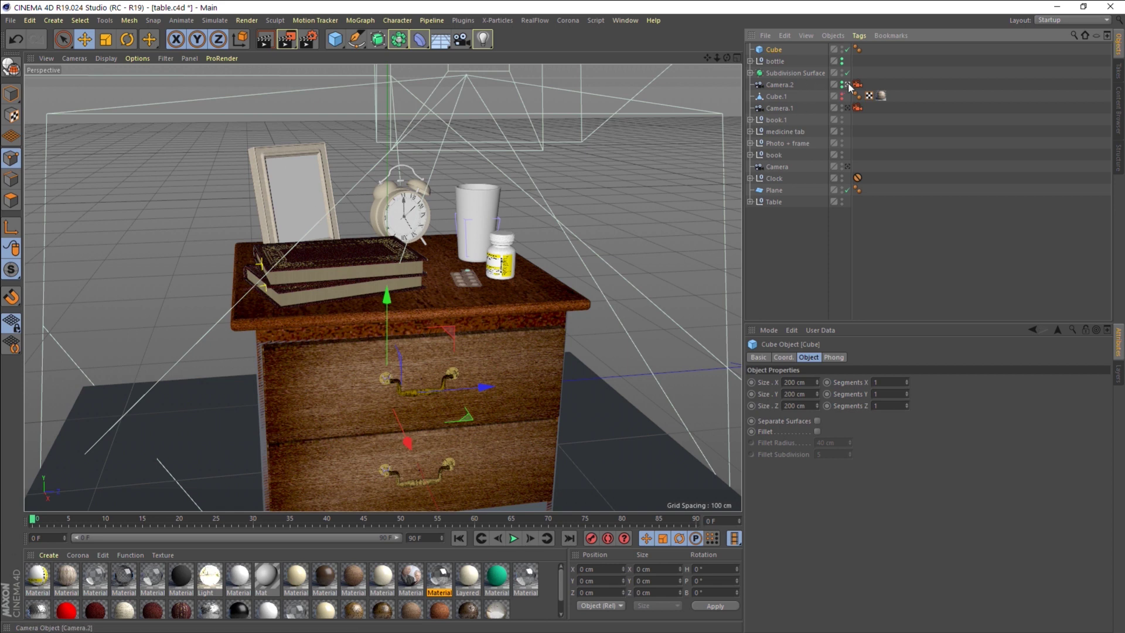
In the maximised Front view, scale the cube up to 1119.2 × 807.6 × 1119.2 cm.
key("h")
middle_click(595, 419)
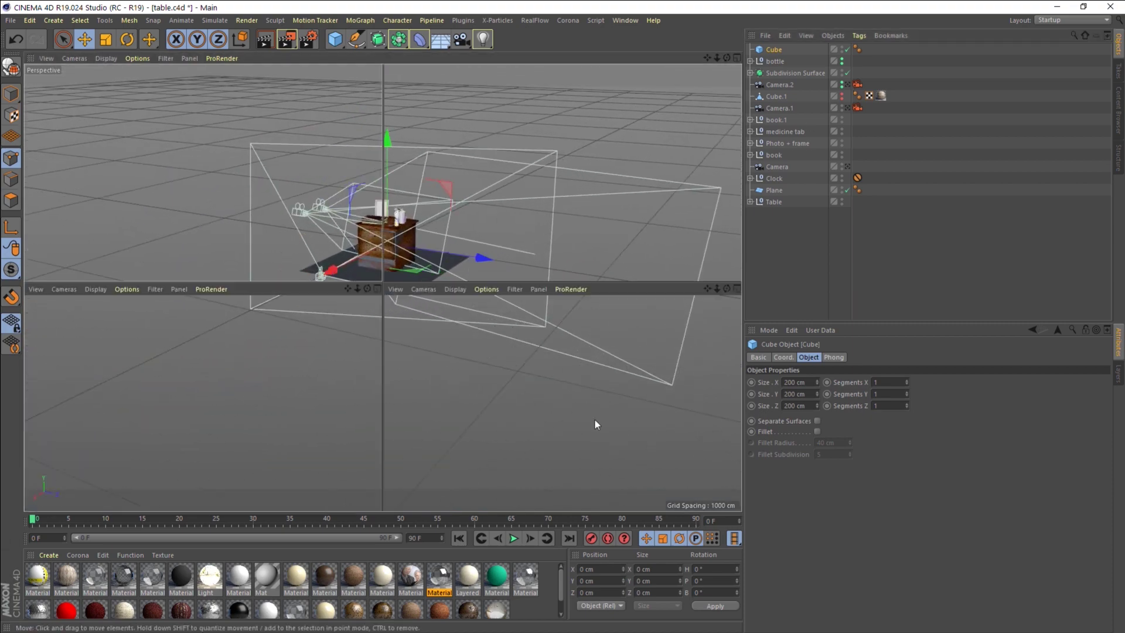
middle_click(564, 415)
scroll(278, 172, "down", 3)
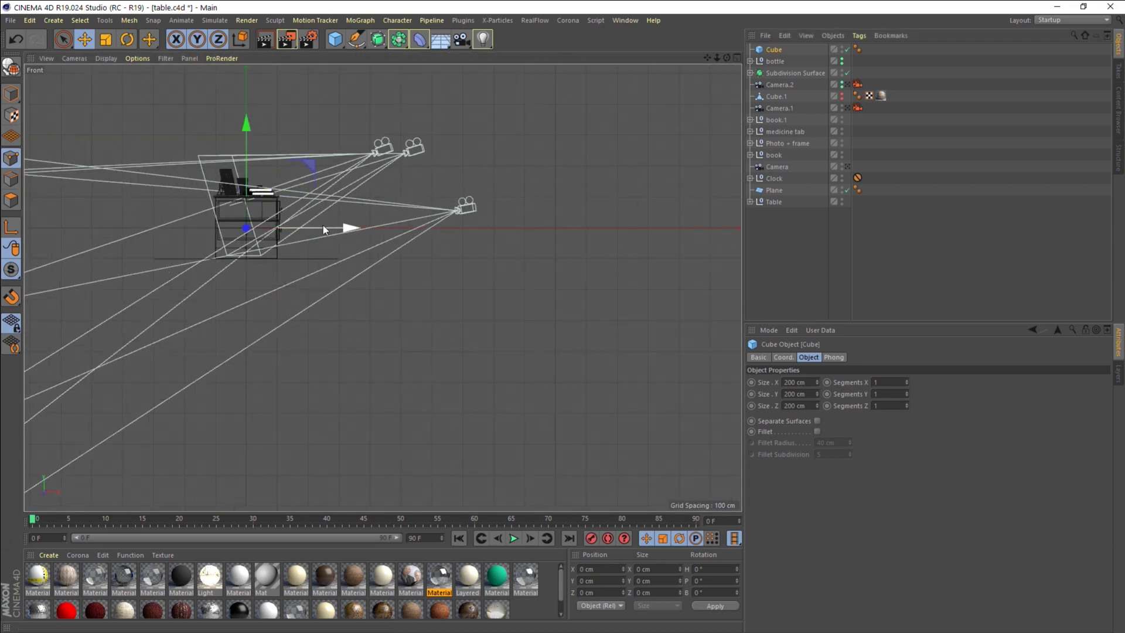
middle_click_drag(322, 225, 481, 213, "alt")
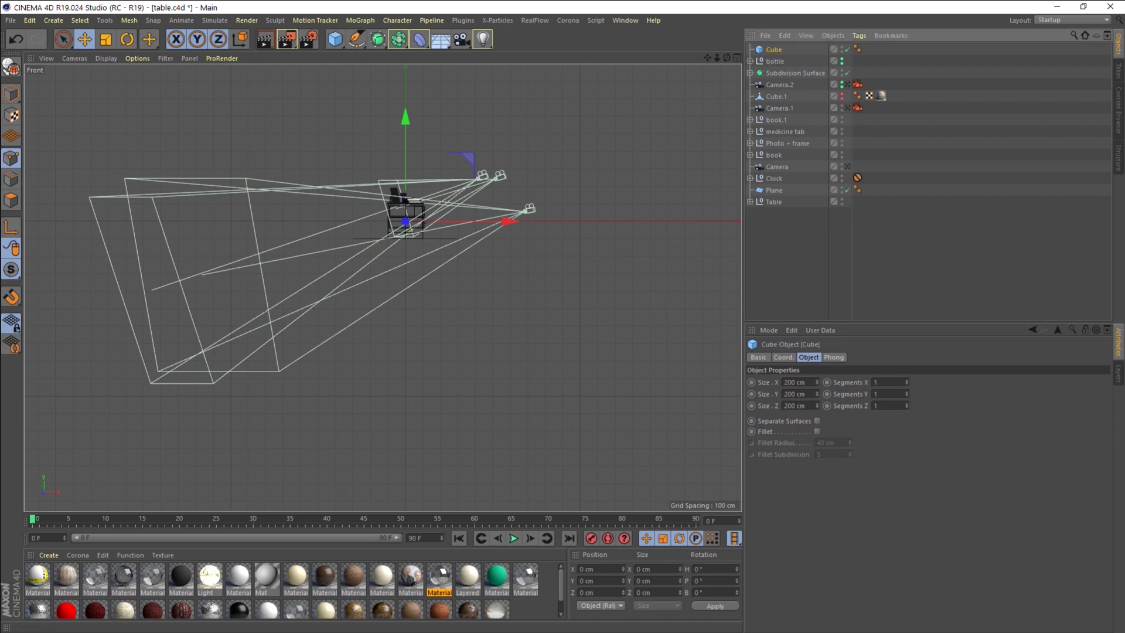
left_click(105, 40)
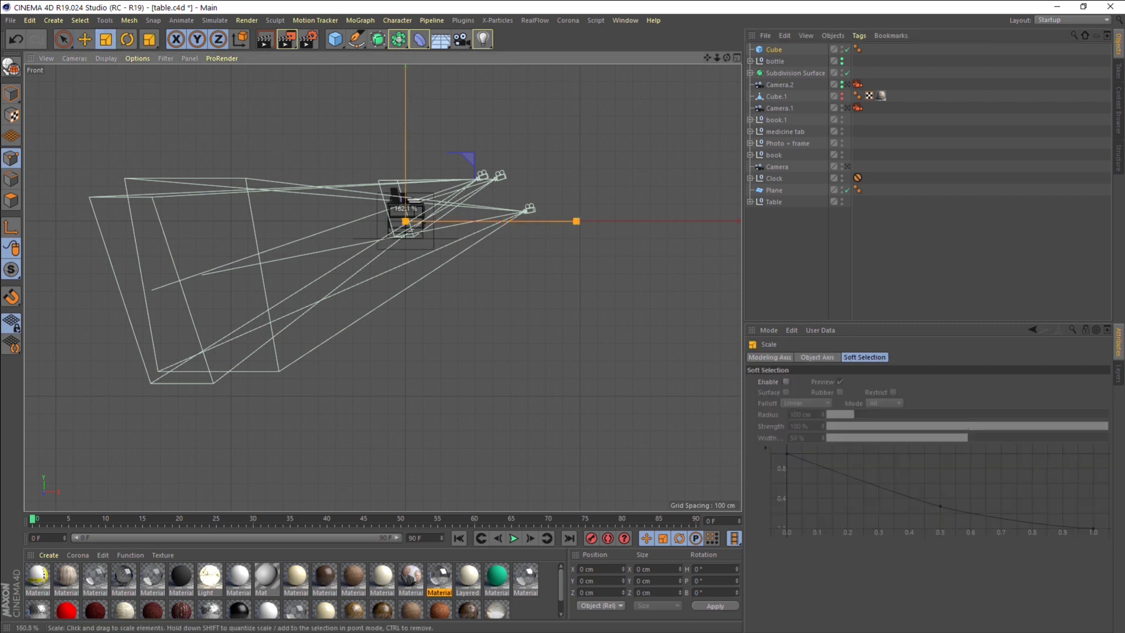
scroll(395, 234, "up", 3)
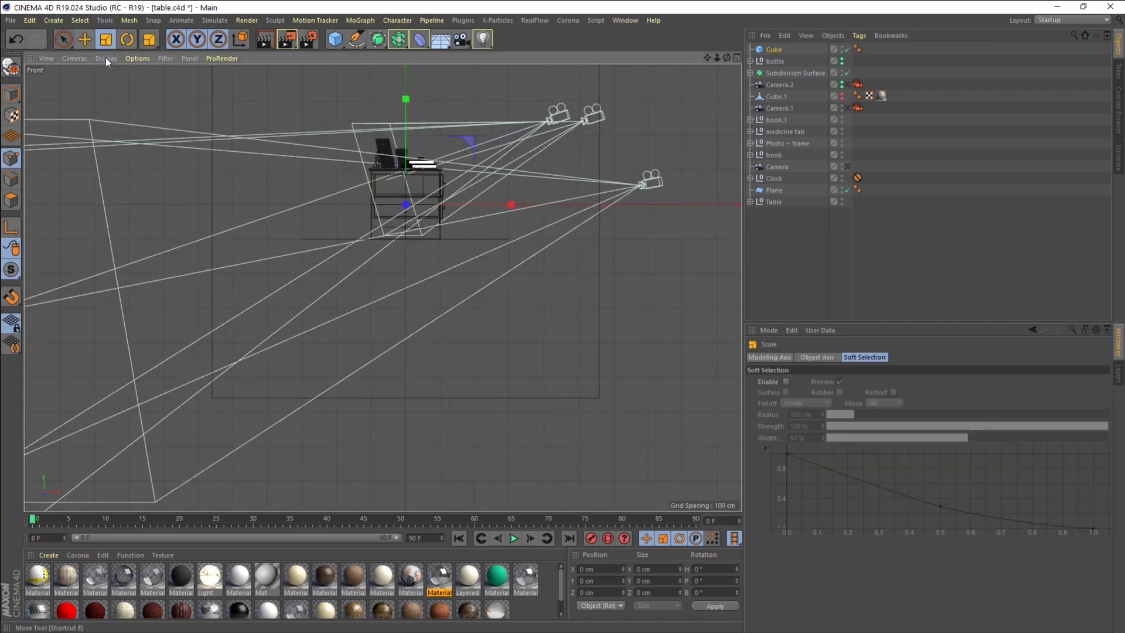
left_click(88, 41)
scroll(431, 212, "down", 4)
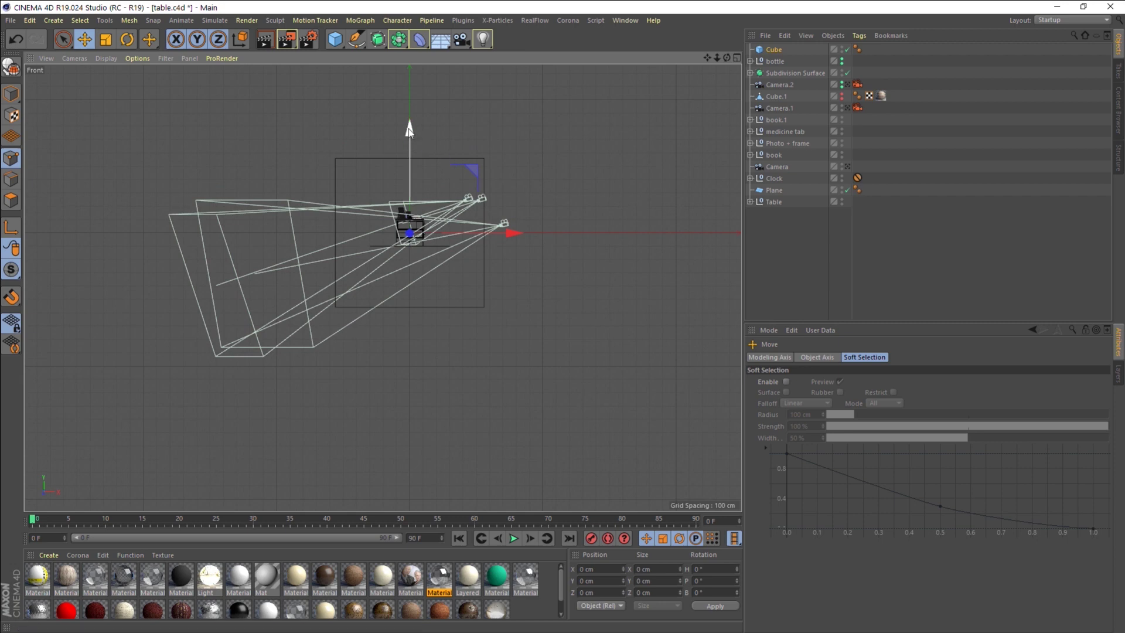
Raise the cube, then lower it about 163 cm to Y 312.404 cm.
left_click_drag(409, 128, 411, 65)
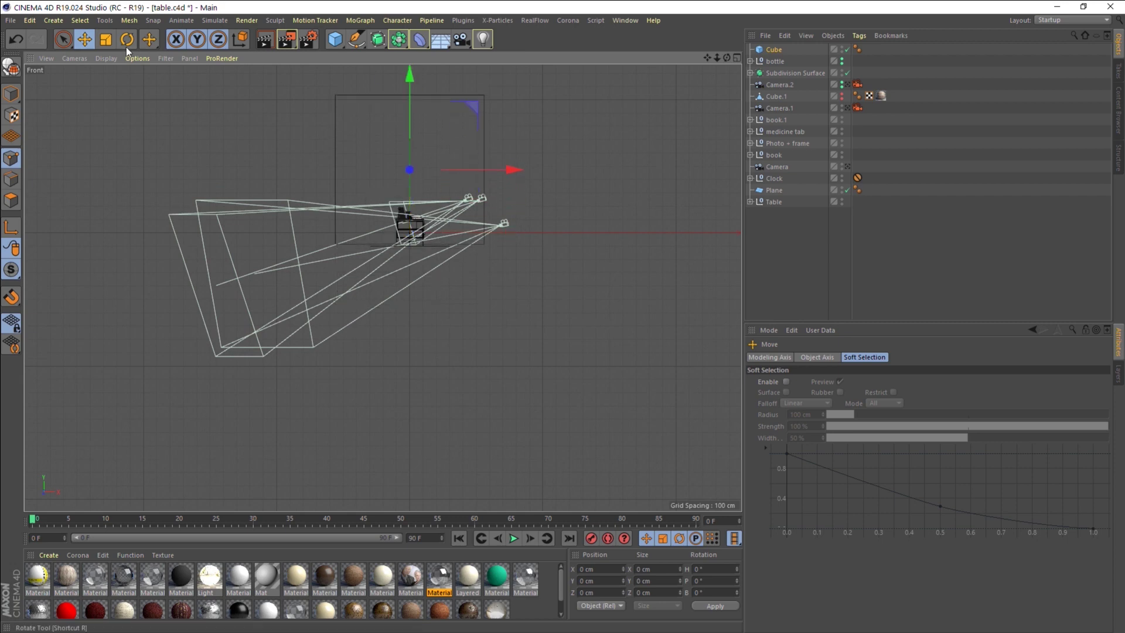
left_click(11, 94)
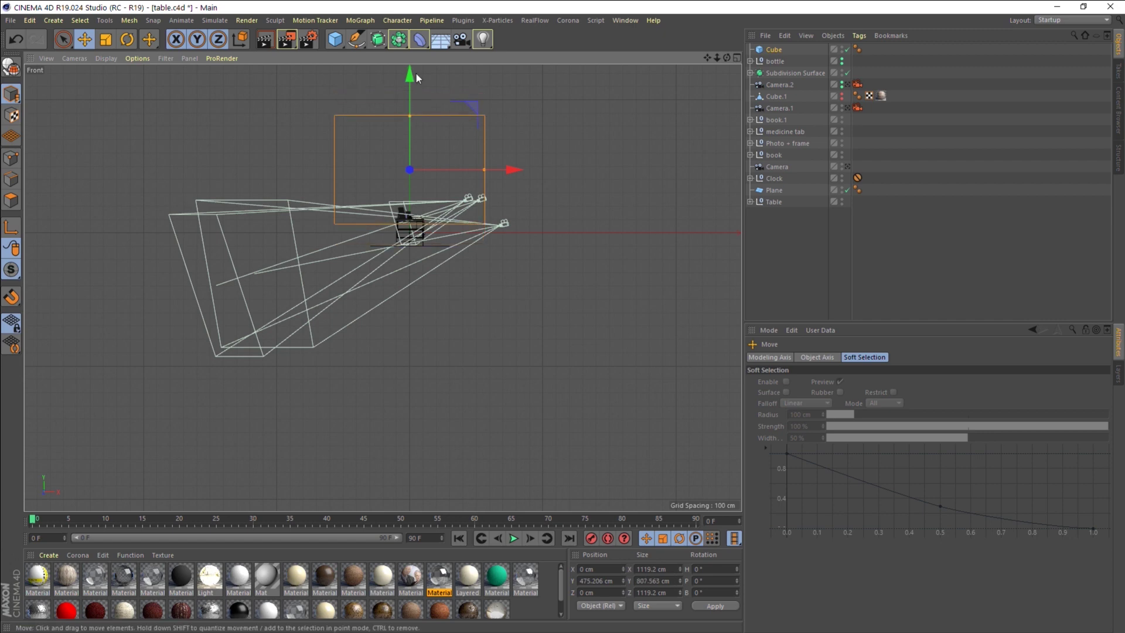
left_click_drag(416, 72, 416, 93)
scroll(417, 134, "up", 2)
scroll(418, 171, "up", 1)
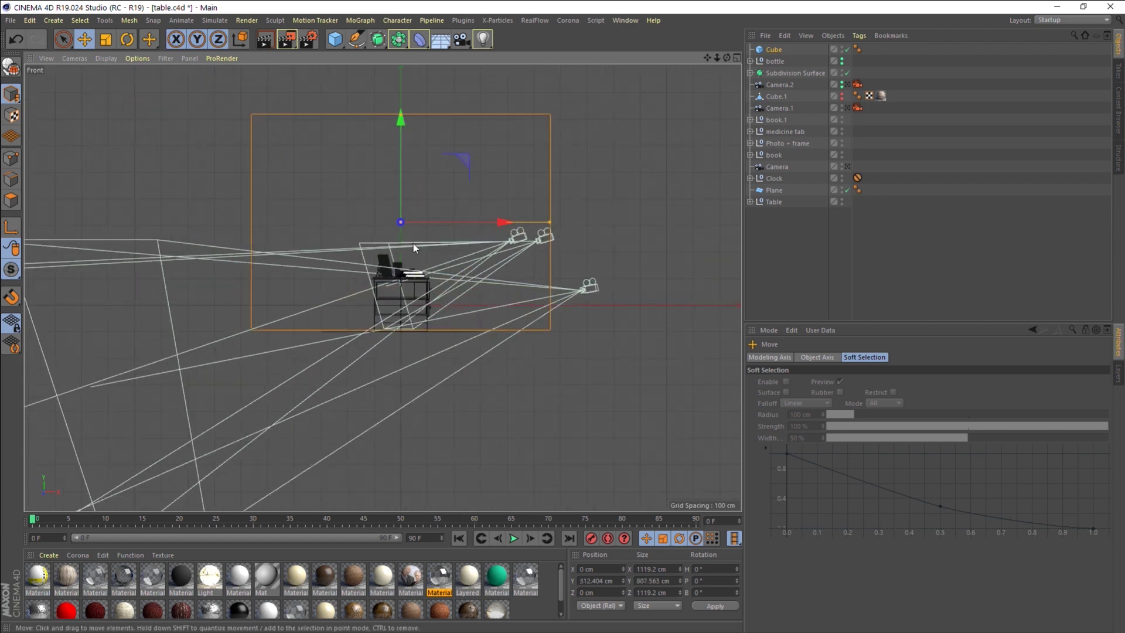
scroll(413, 244, "up", 1)
scroll(394, 141, "up", 1)
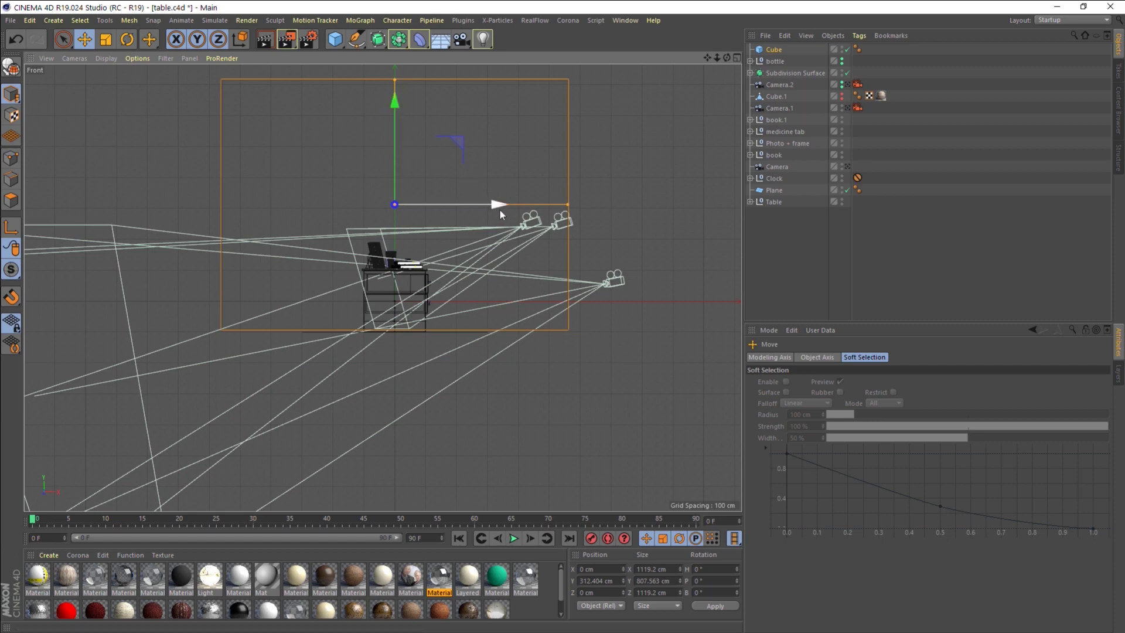
Move the cube about 426 cm to the right, to X 447.155 cm.
left_click_drag(498, 206, 638, 206)
scroll(349, 279, "up", 2)
scroll(349, 279, "up", 2)
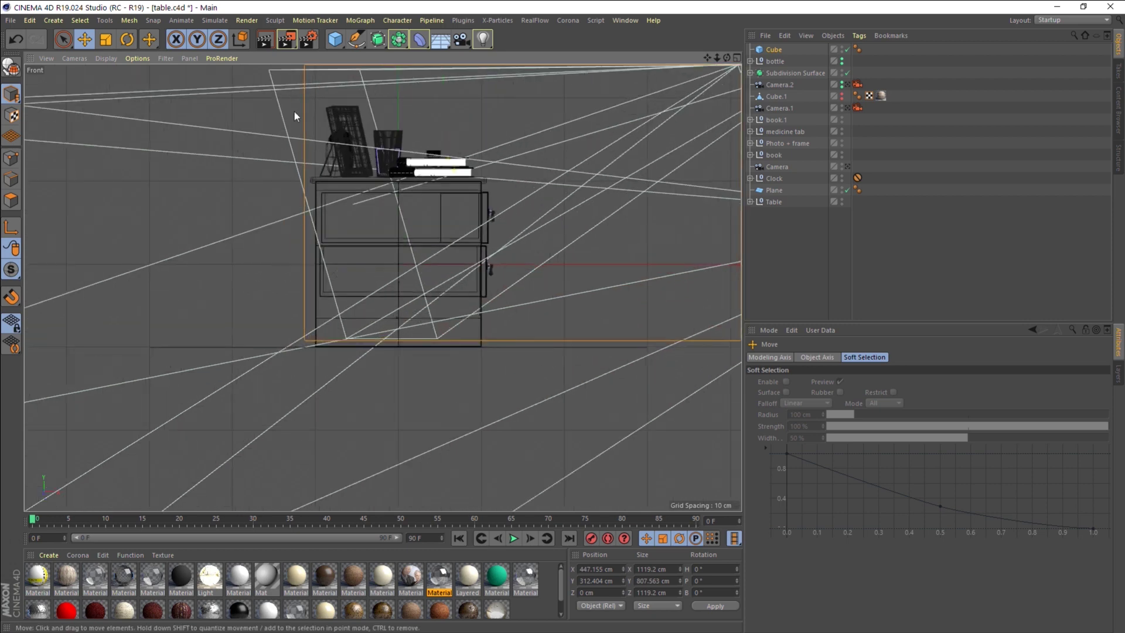
scroll(299, 192, "down", 1)
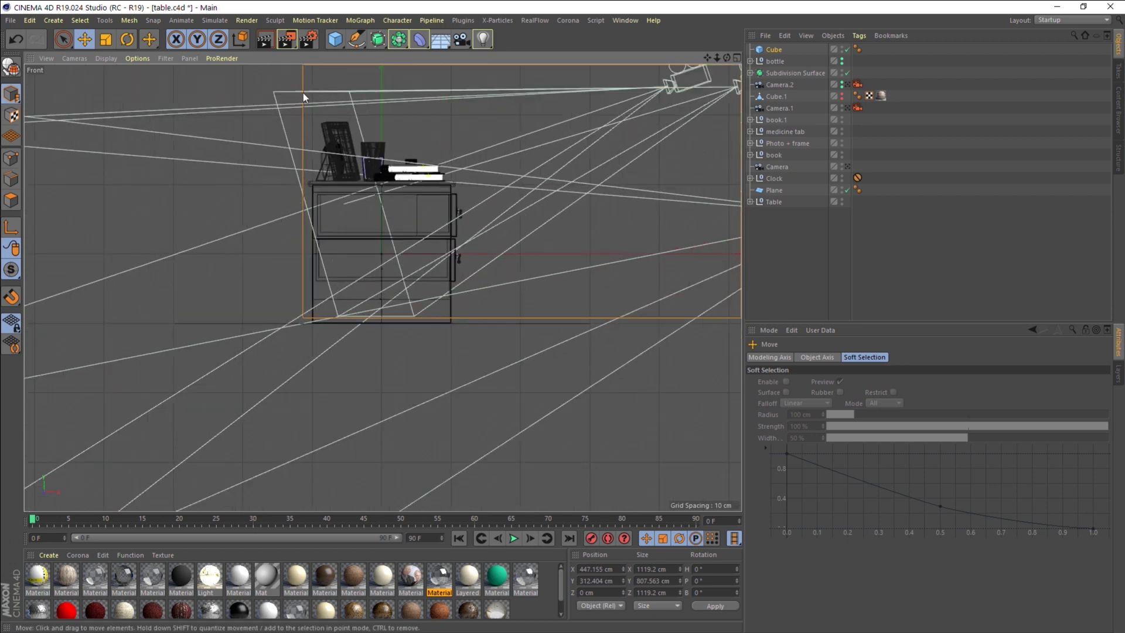
scroll(304, 169, "down", 2)
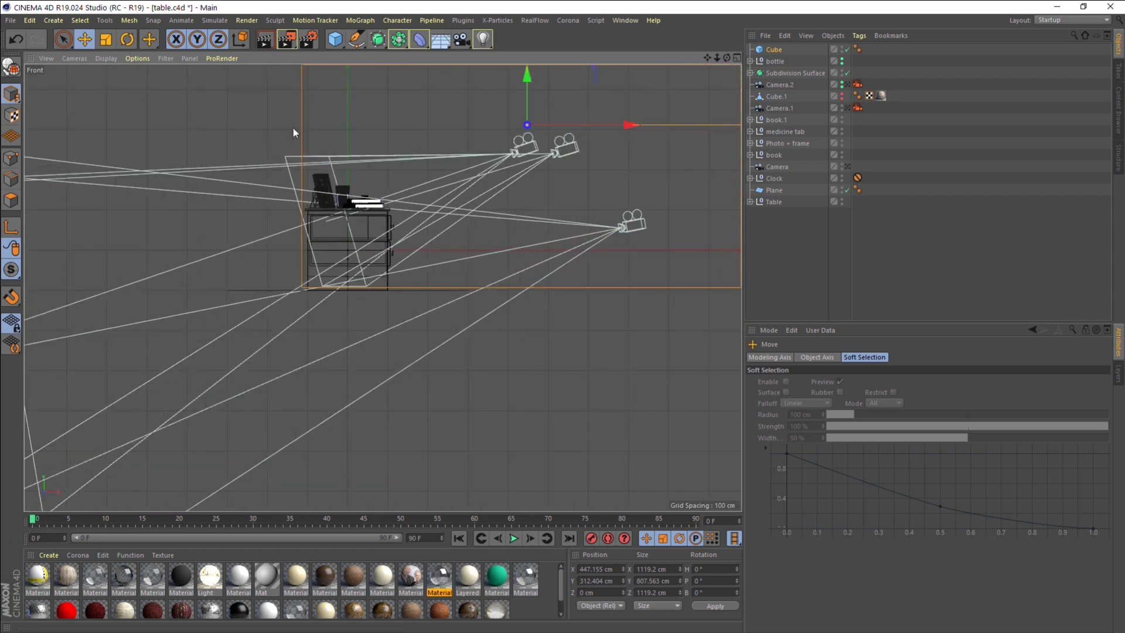
middle_click(299, 152)
middle_click(179, 360)
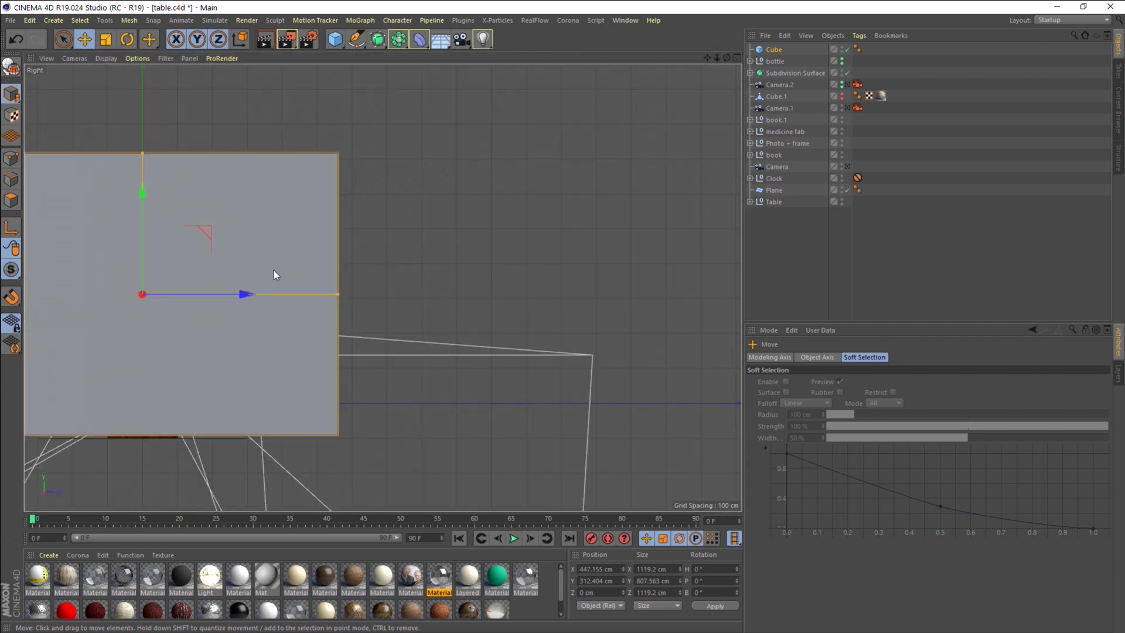
Adjust the viewport shading through the display options menu.
scroll(269, 293, "down", 3)
left_click(106, 59)
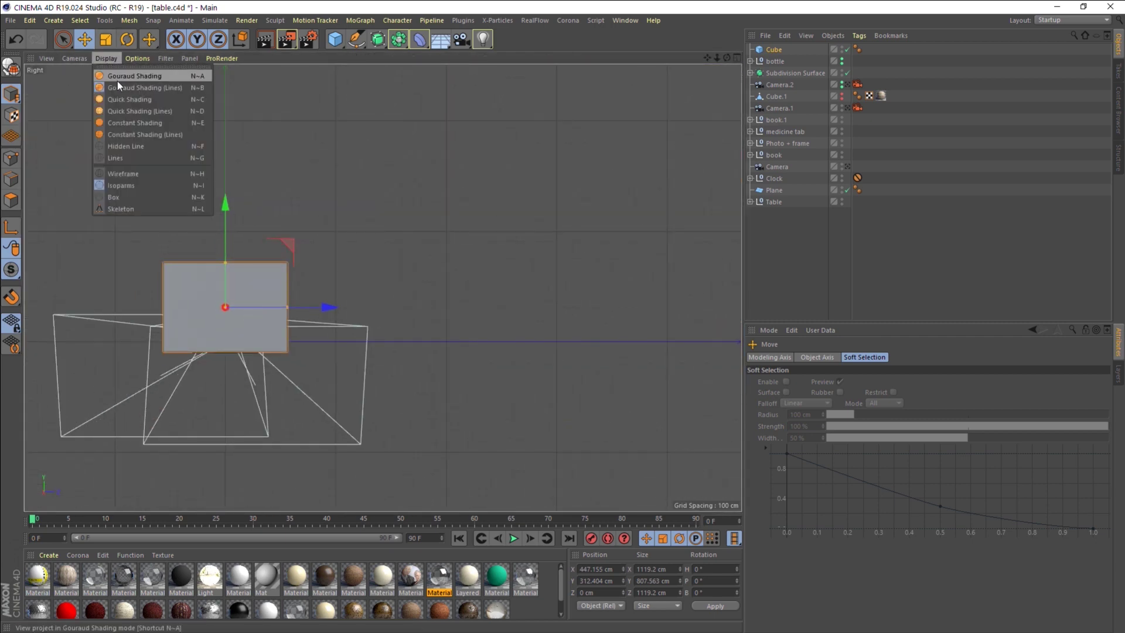
left_click(126, 105)
left_click(107, 58)
left_click(108, 59)
left_click(125, 111)
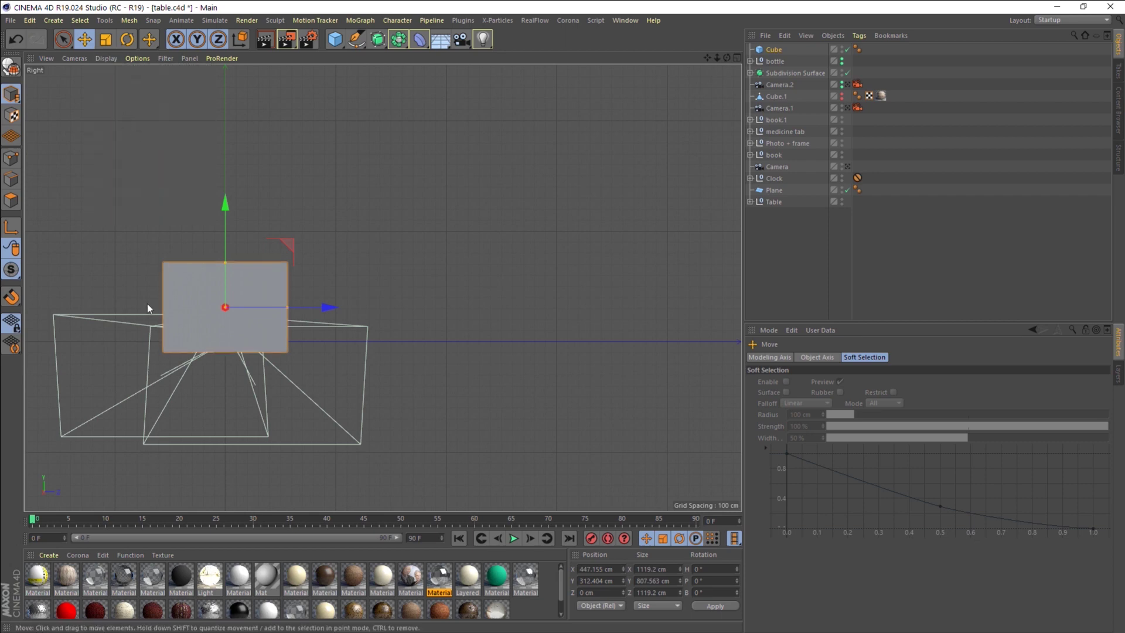
scroll(147, 303, "up", 2)
In the maximised Top view, push the cube back about 227 cm in depth.
middle_click(158, 269)
middle_click(539, 181)
scroll(539, 180, "up", 2)
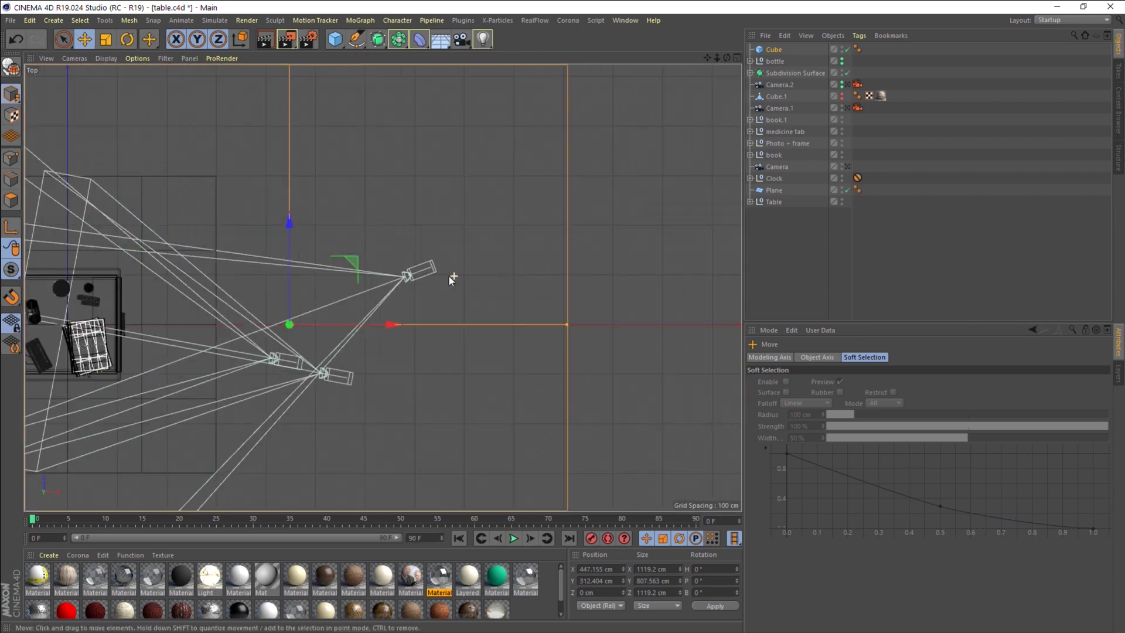
scroll(448, 276, "up", 2)
left_click_drag(707, 58, 383, 288)
scroll(382, 288, "down", 2)
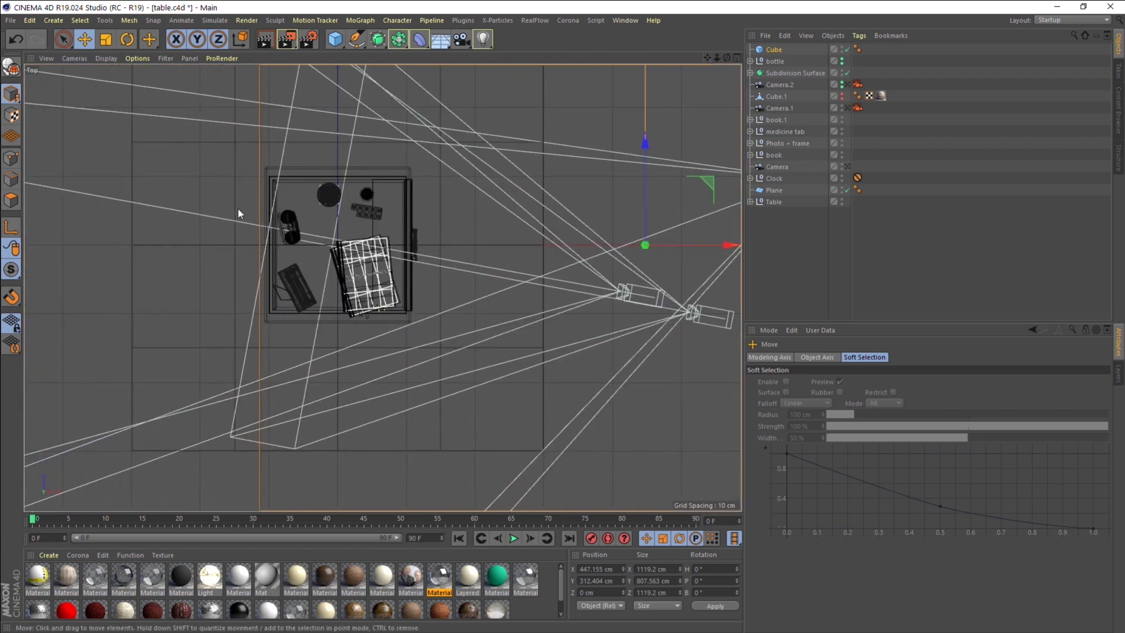
scroll(240, 212, "down", 2)
scroll(403, 198, "down", 2)
left_click(760, 53)
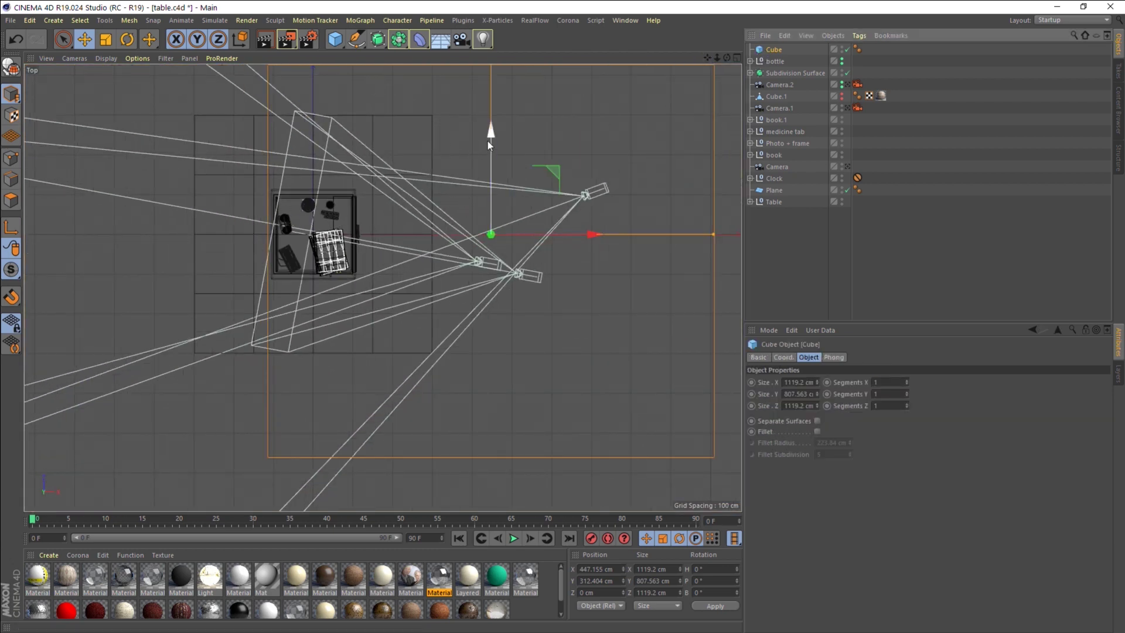
left_click_drag(489, 138, 491, 144)
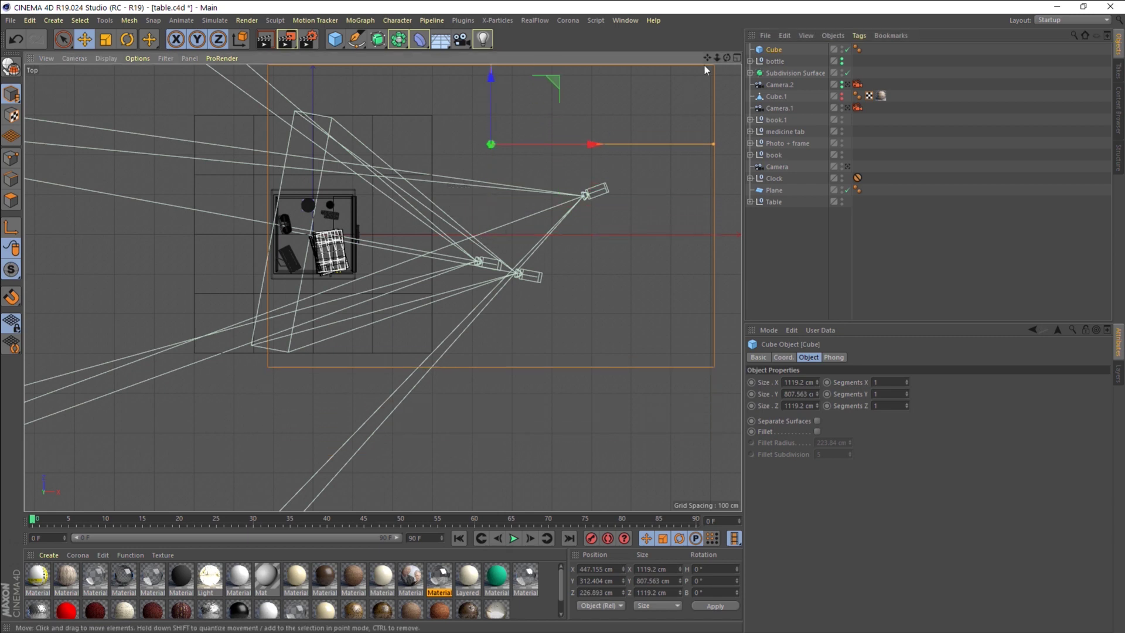
Push the cube further back to Z 336.576 cm.
left_click_drag(707, 57, 507, 198)
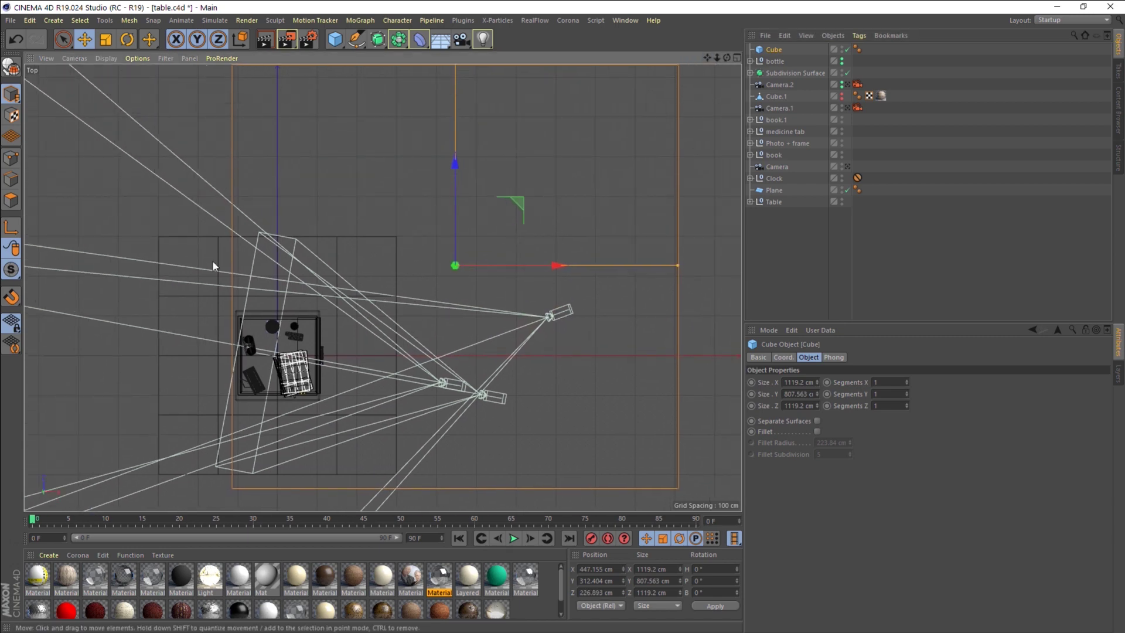
scroll(242, 346, "down", 2)
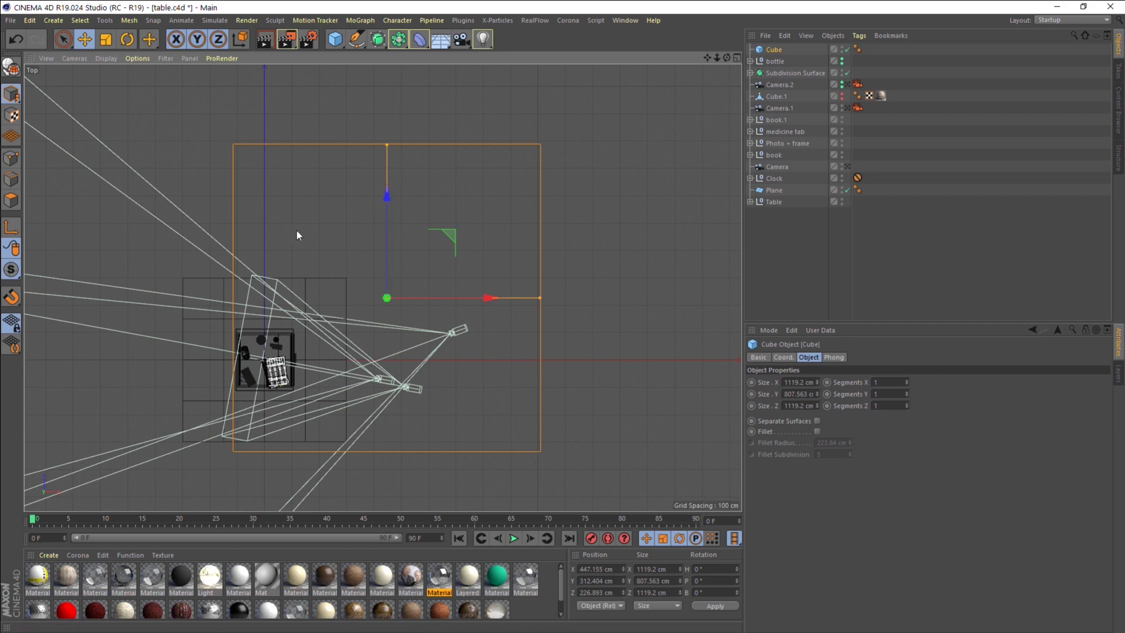
scroll(255, 173, "down", 2)
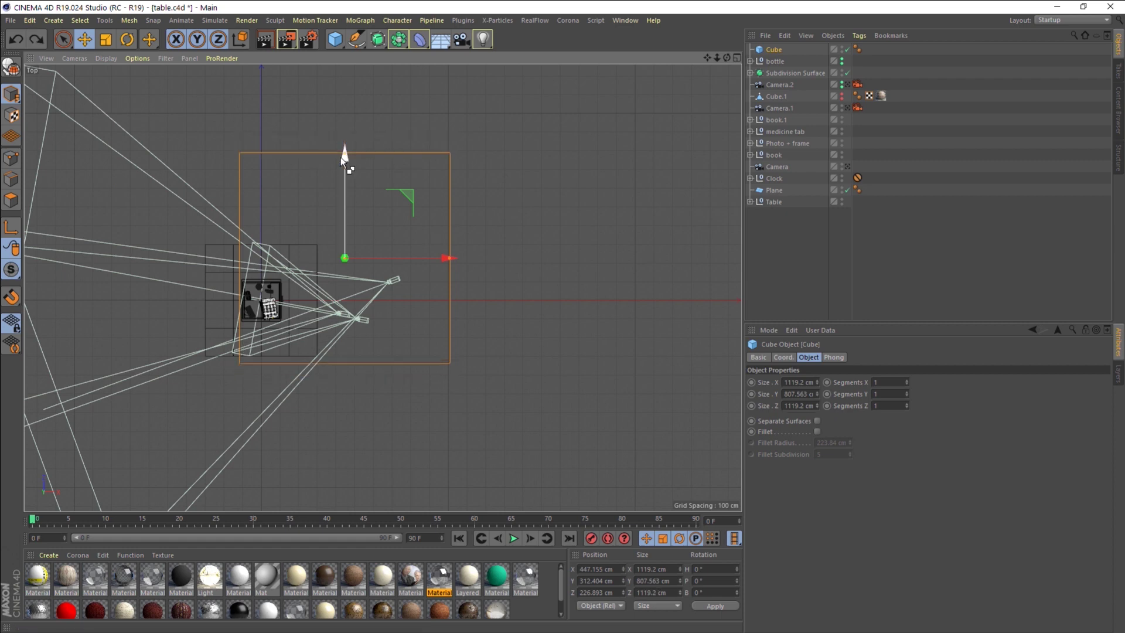
left_click_drag(344, 156, 347, 138)
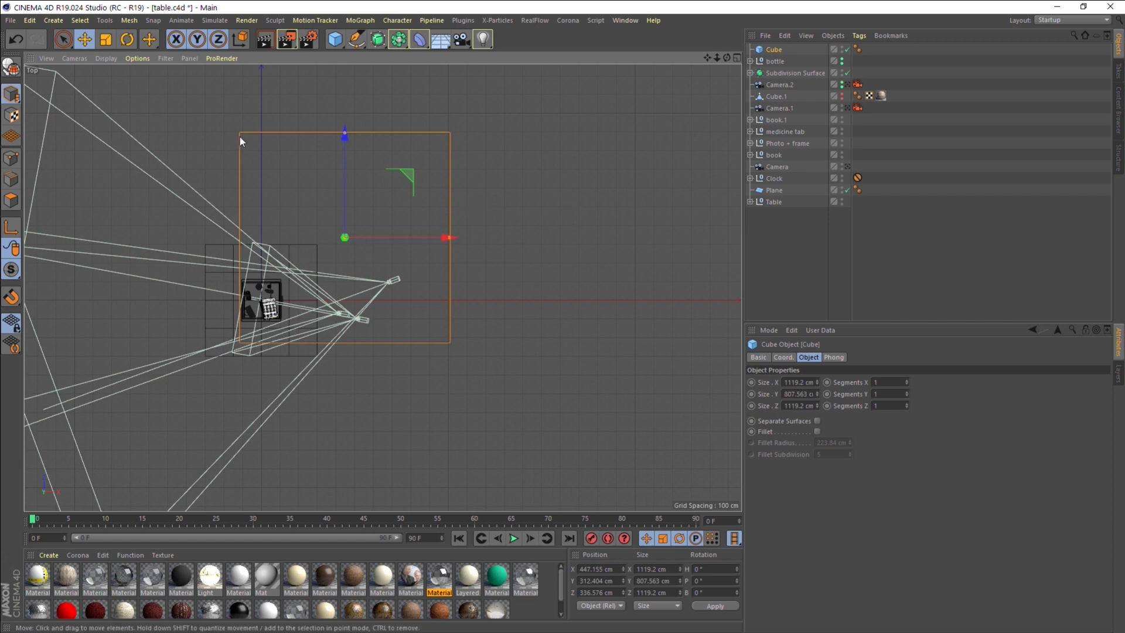
In the Front view, lower the cube about 9 cm to Y 302.977 cm.
middle_click(493, 307)
middle_click(462, 378)
scroll(406, 315, "up", 3)
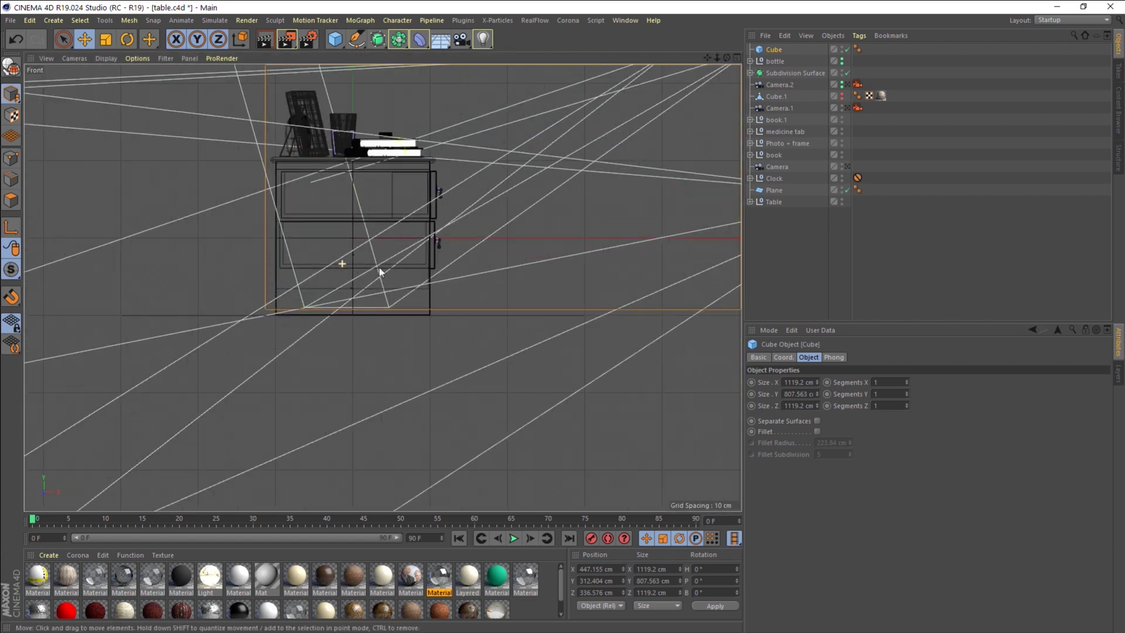
scroll(539, 297, "up", 2)
scroll(538, 300, "down", 3)
left_click_drag(707, 58, 381, 284)
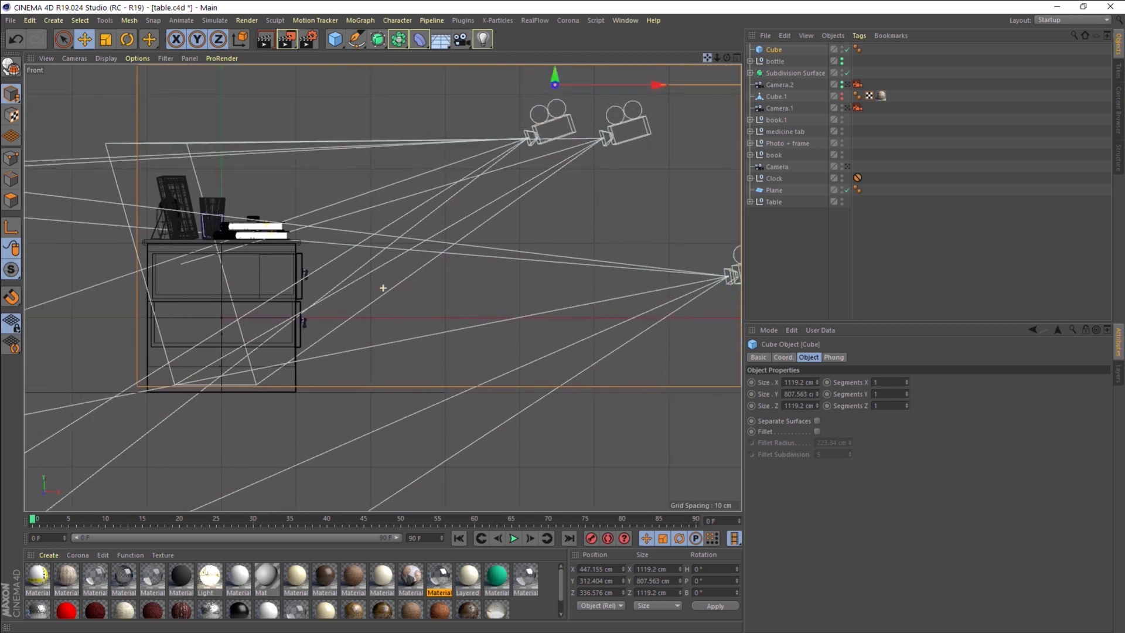
left_click_drag(505, 70, 504, 76)
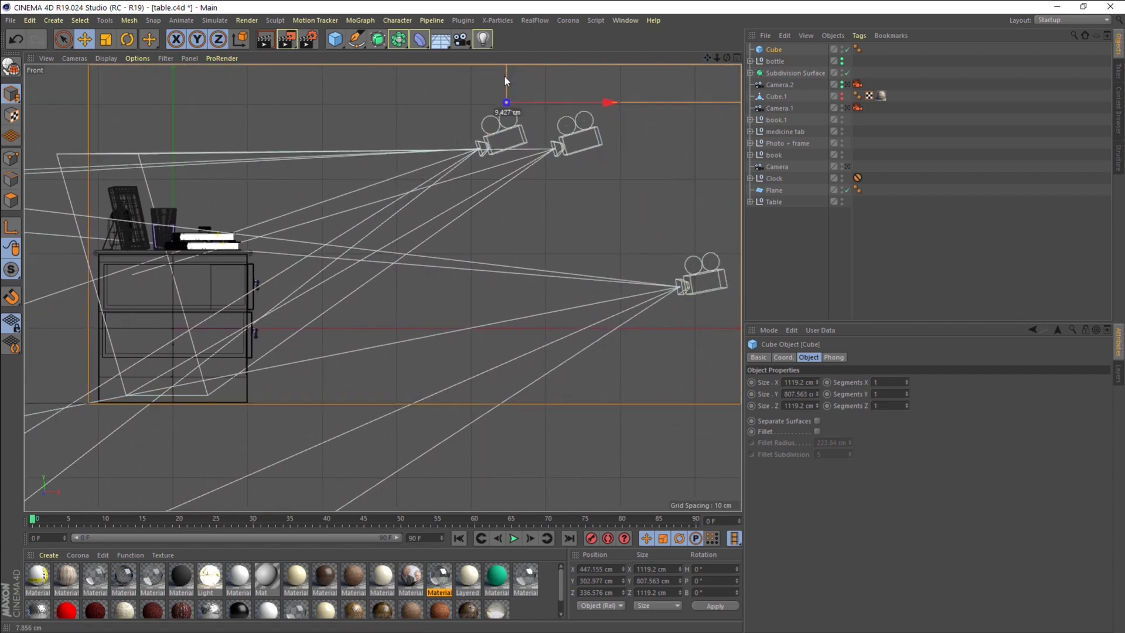
In the maximised Perspective view, enable X-Ray on the big cube.
middle_click(294, 101)
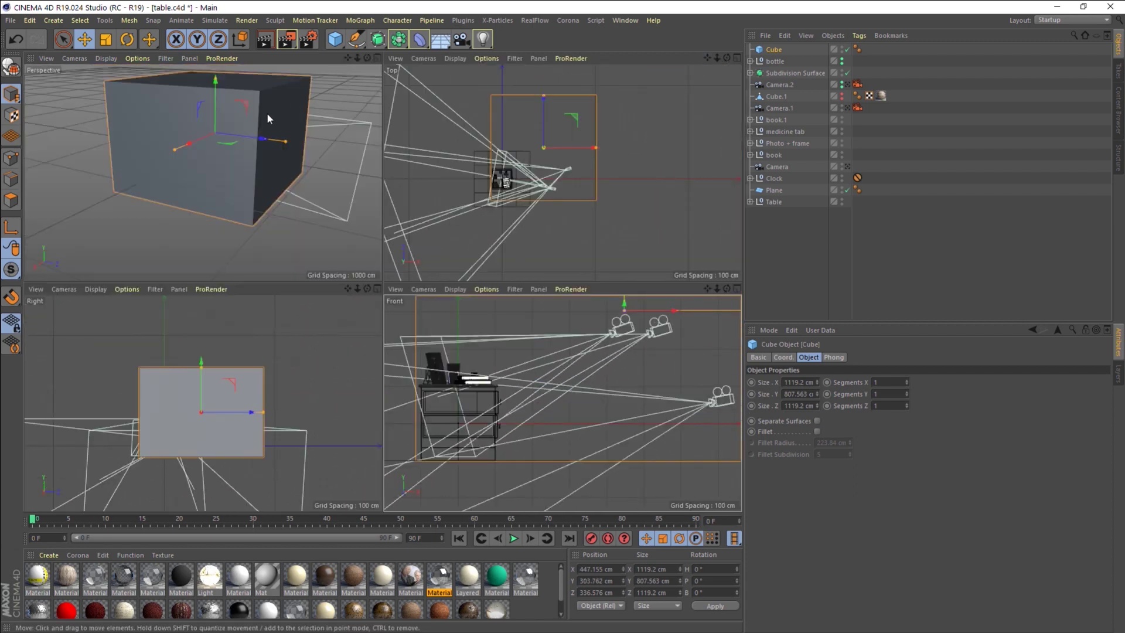
middle_click(266, 113)
left_click_drag(717, 58, 371, 195)
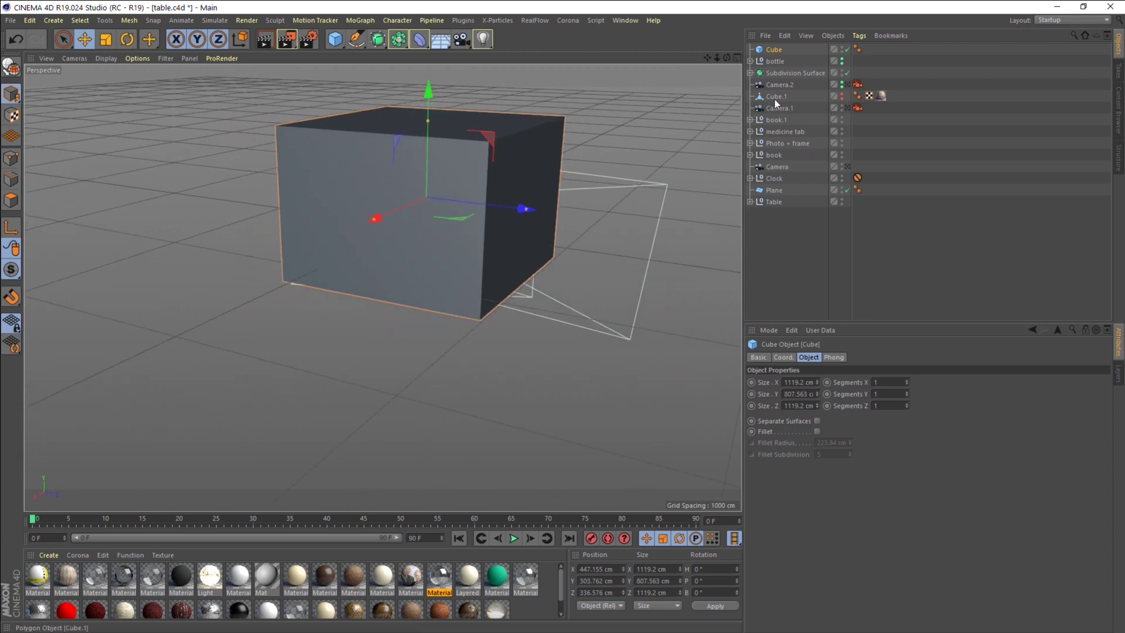
mouse_move(721, 60)
left_mouse_down()
mouse_move(698, 65)
mouse_move(425, 270)
left_mouse_up()
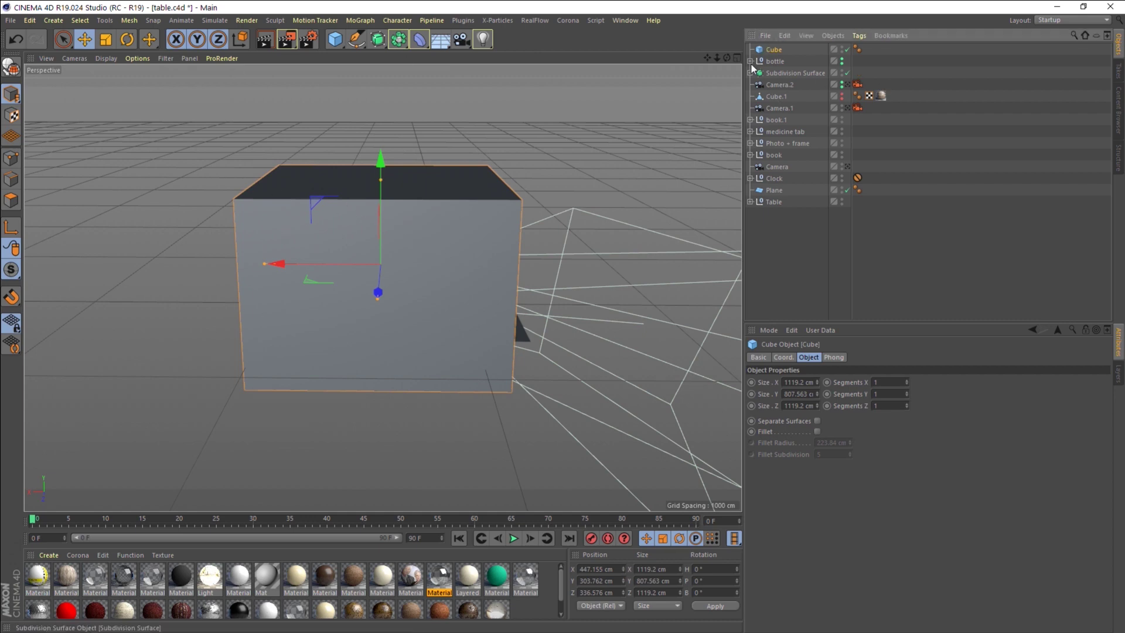
left_click(759, 357)
left_click(820, 459)
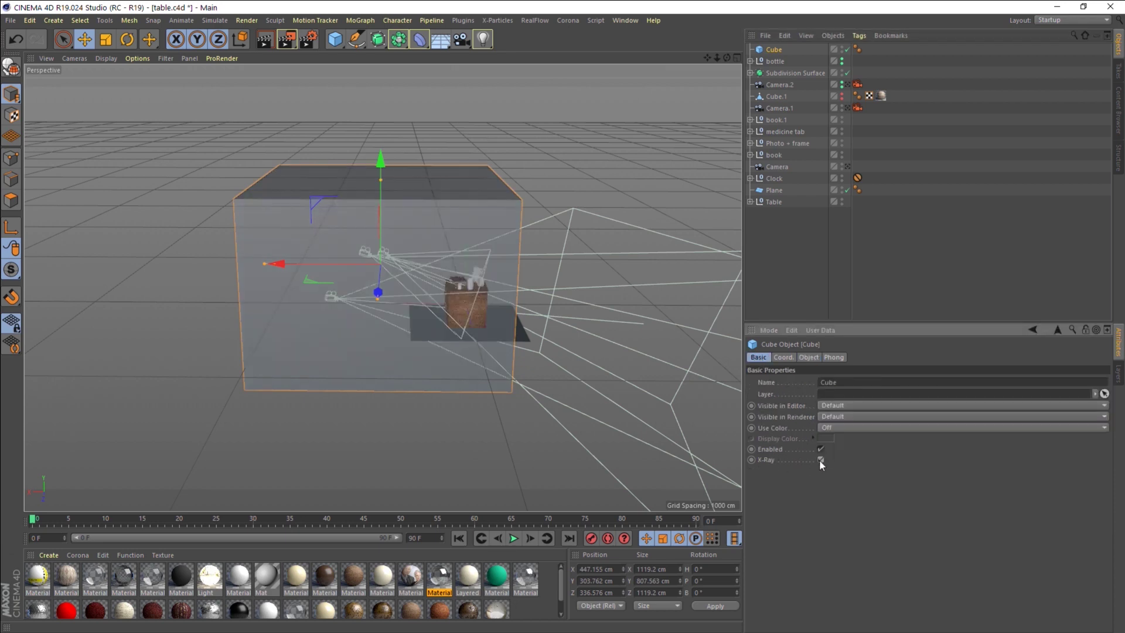
Orbit around the see-through cube to view the nightstand and cameras inside.
scroll(371, 230, "up", 3)
scroll(410, 308, "up", 2)
mouse_move(726, 58)
left_mouse_down()
mouse_move(707, 59)
mouse_move(724, 59)
mouse_move(549, 199)
mouse_move(533, 350)
left_mouse_up()
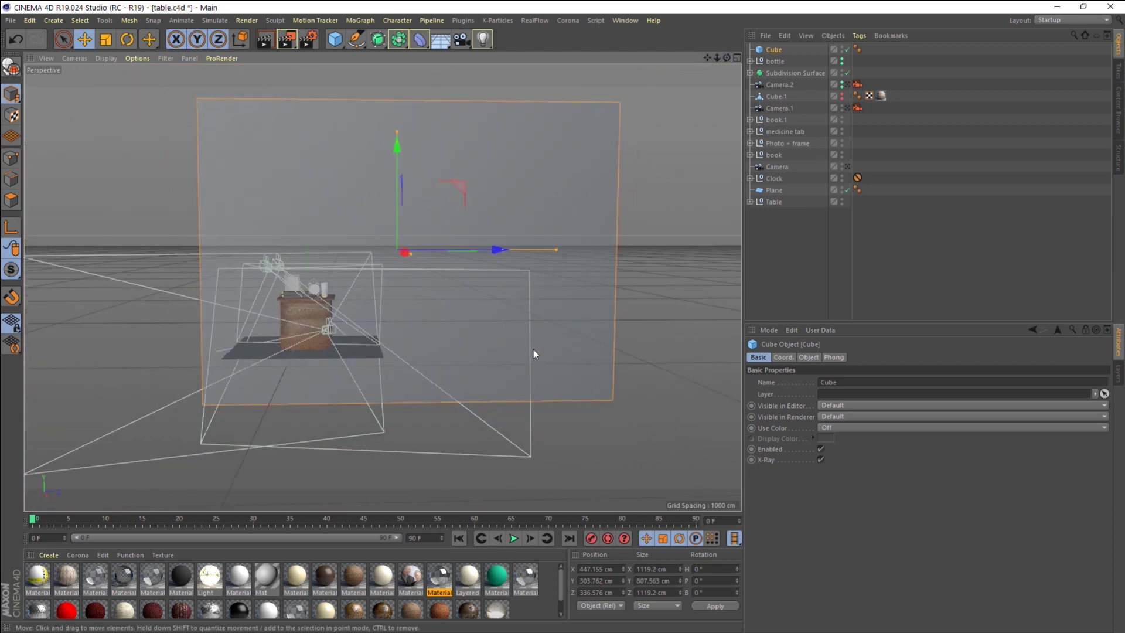
left_click_drag(726, 57, 482, 149)
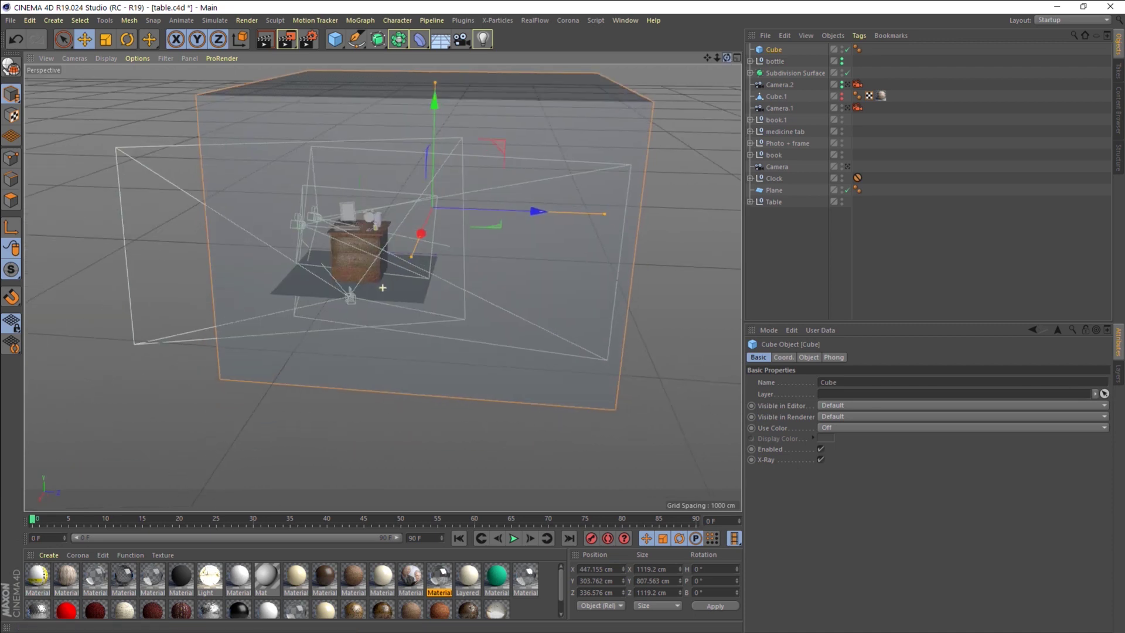
left_click_drag(726, 59, 385, 301)
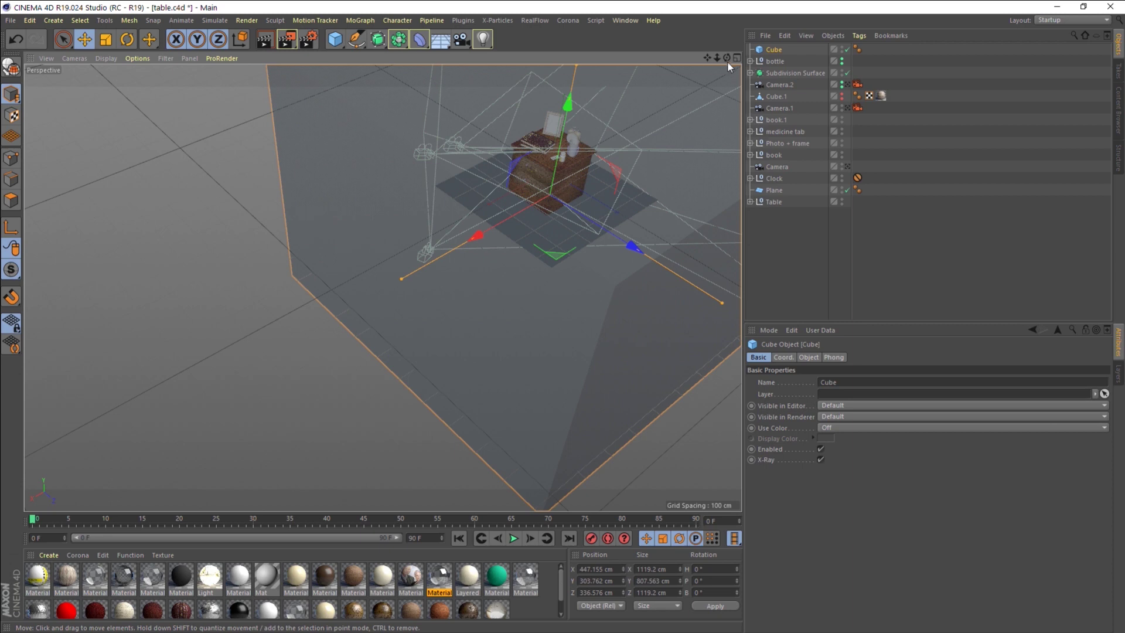
left_click_drag(726, 59, 739, 70)
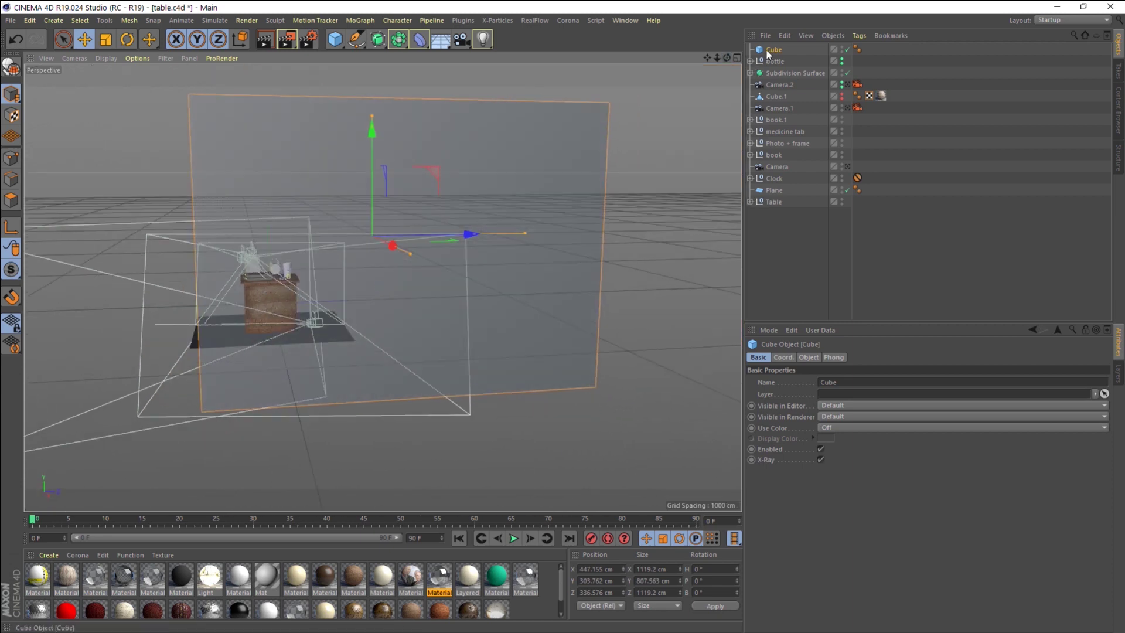
left_click(784, 357)
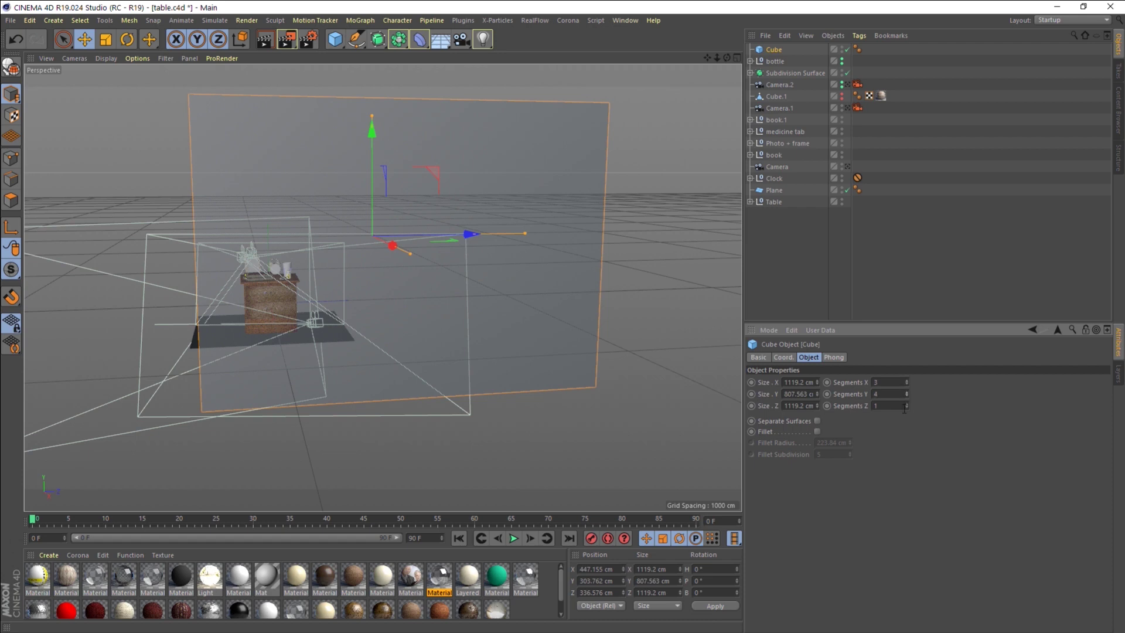
Switch to Gouraud Shading (Lines) and set the cube's segments to 4, 6 and 7.
left_click(111, 58)
left_click(122, 89)
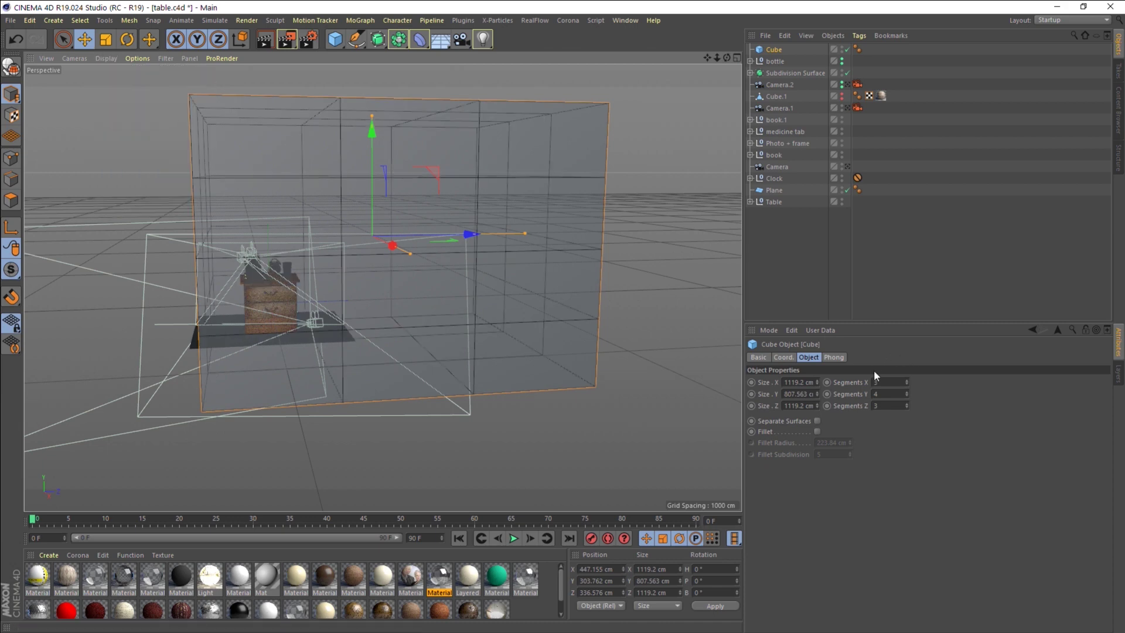
left_click(906, 380)
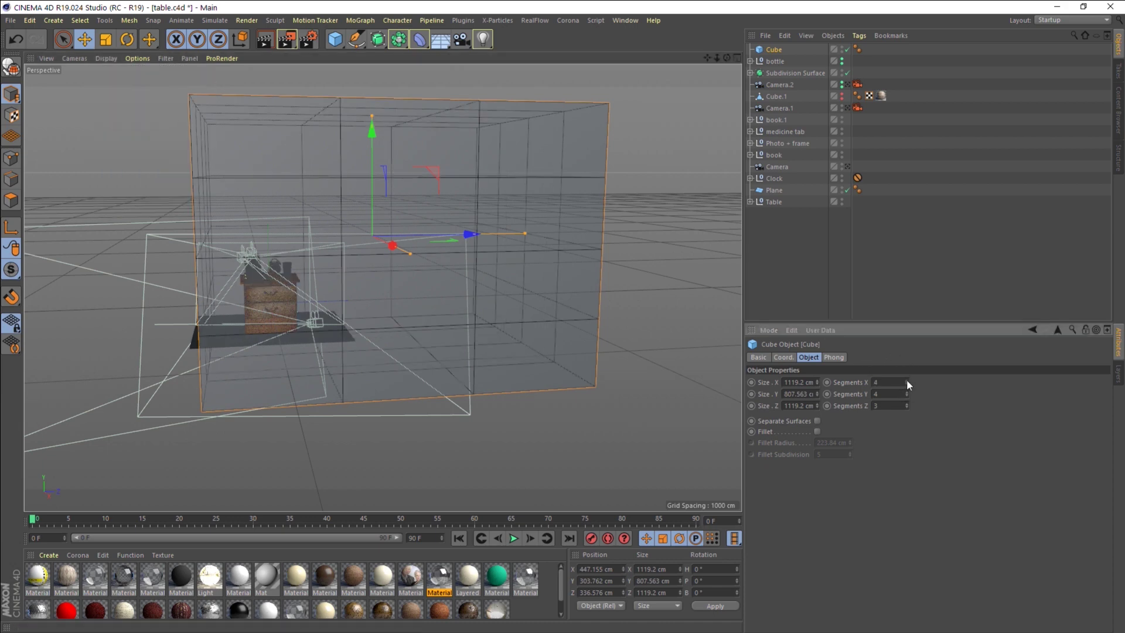
left_click(906, 391)
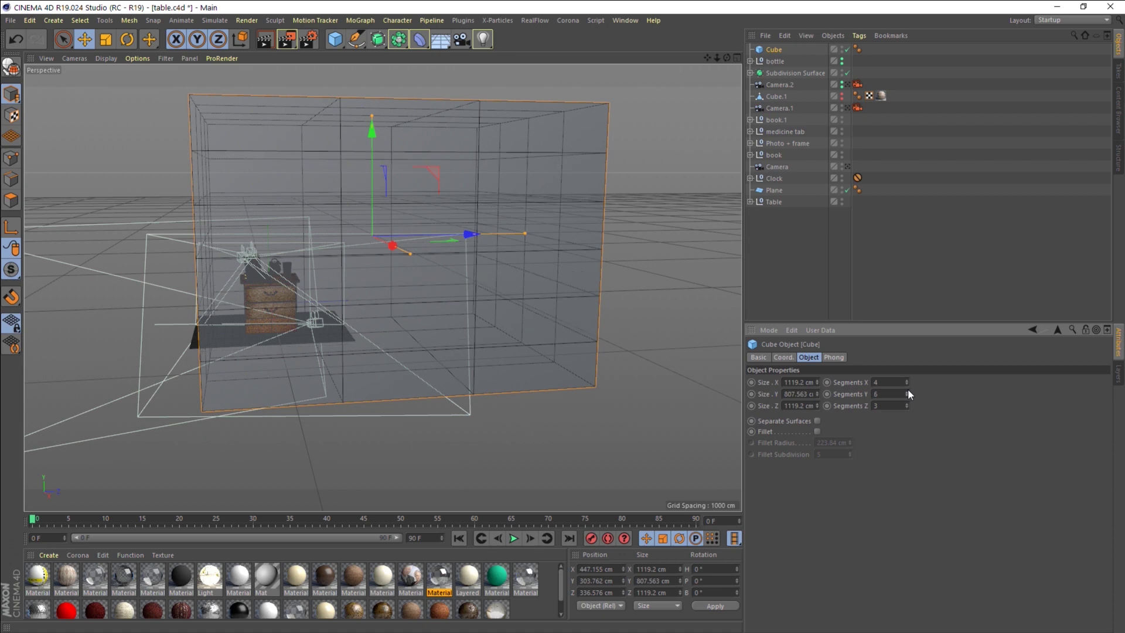
left_click(908, 404)
left_click(908, 404)
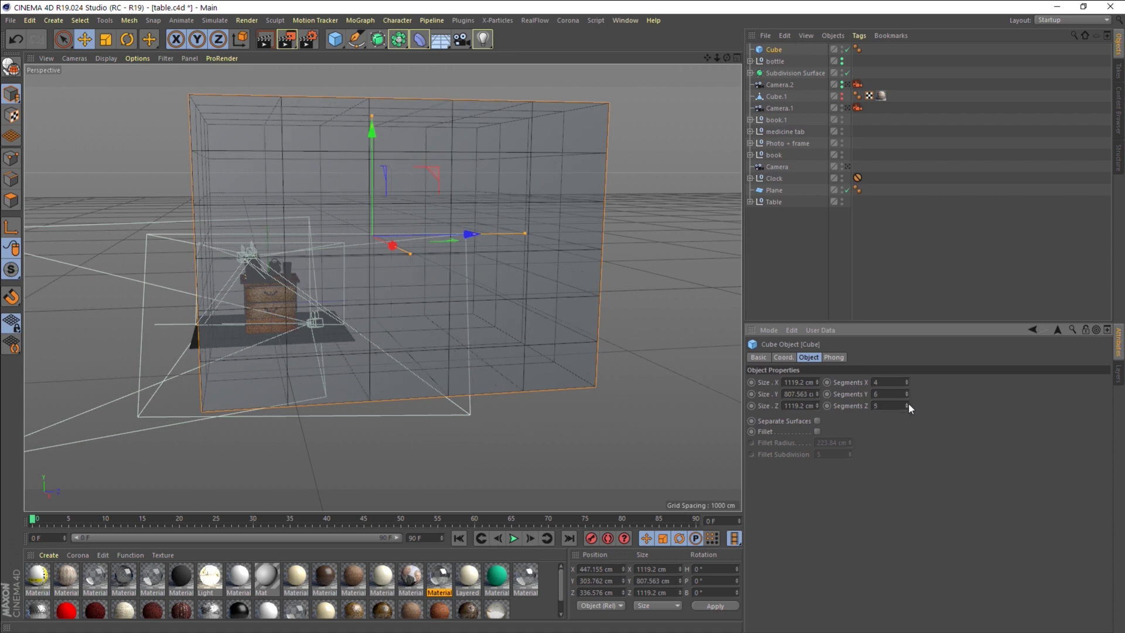
left_click(908, 404)
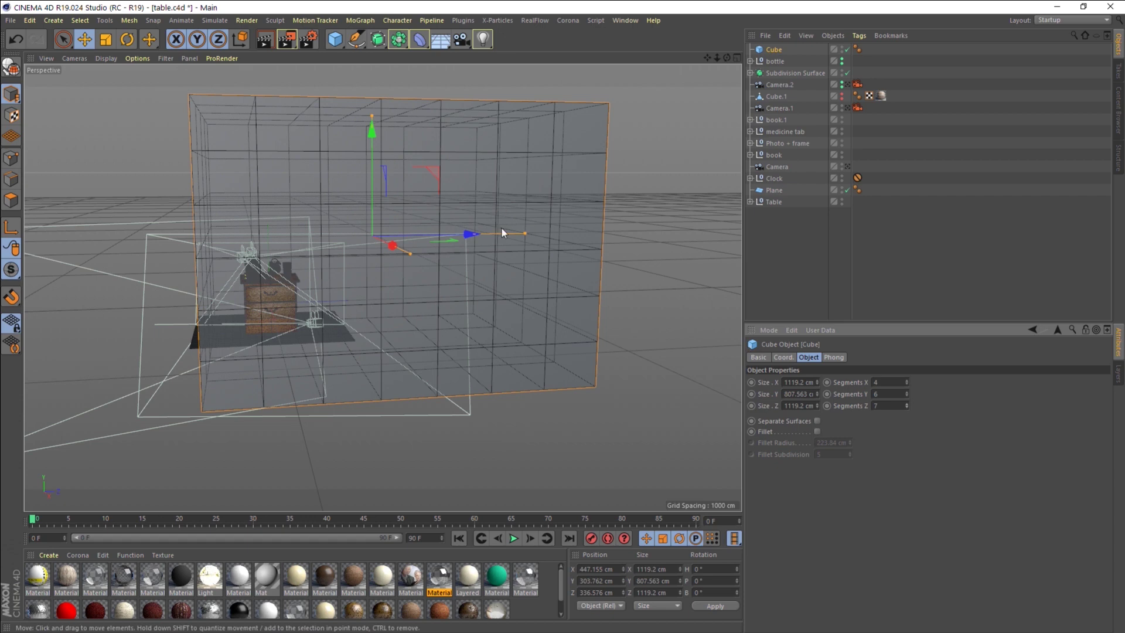
left_click_drag(328, 287, 382, 284, "alt")
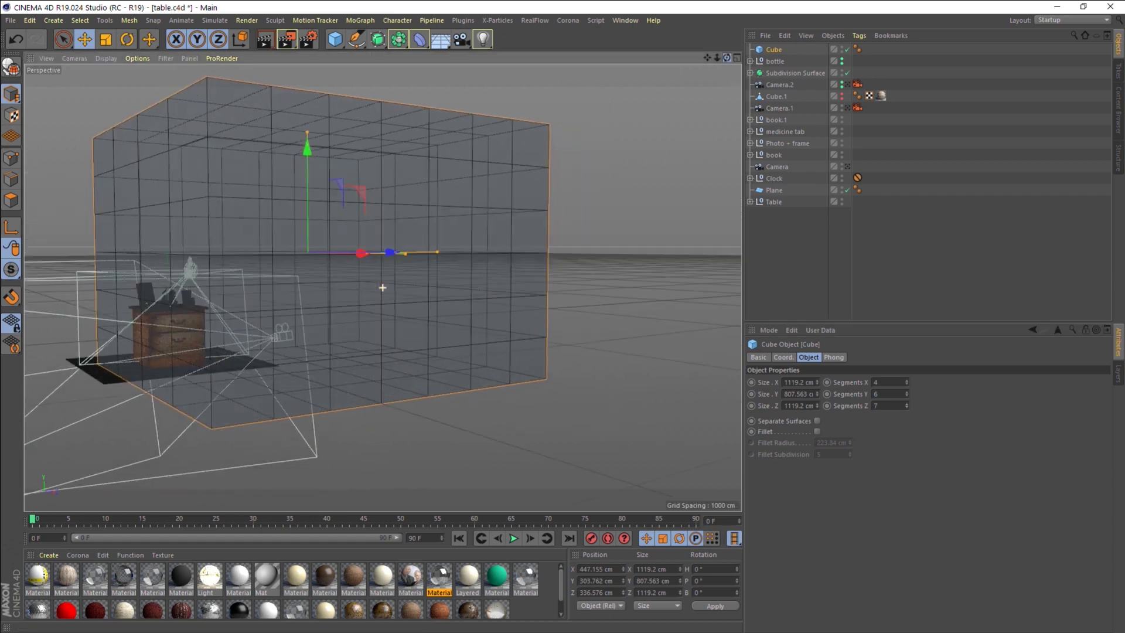
Make the cube editable and select a tall two-column strip of front-wall polygons.
left_click(12, 67)
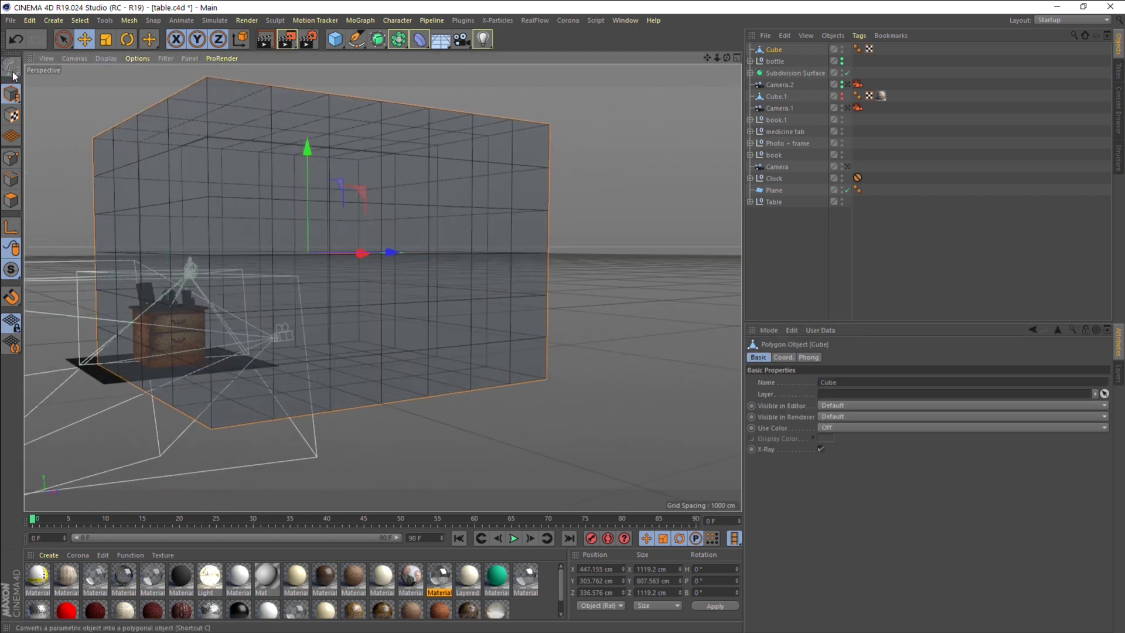
left_click(11, 201)
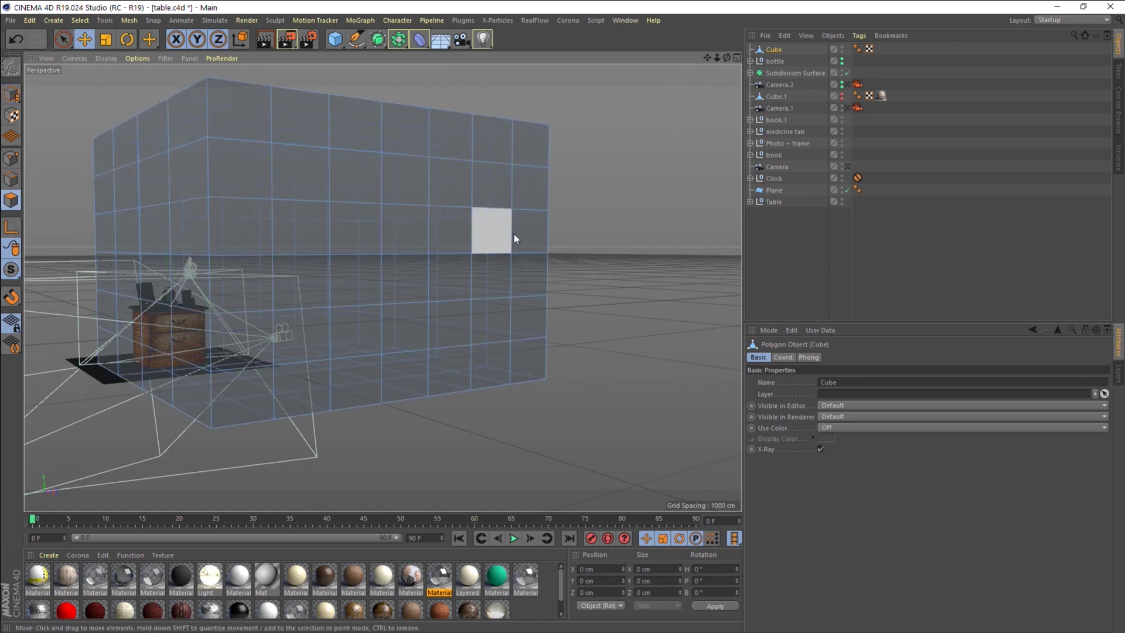
left_click(489, 202)
left_click(456, 237, "shift")
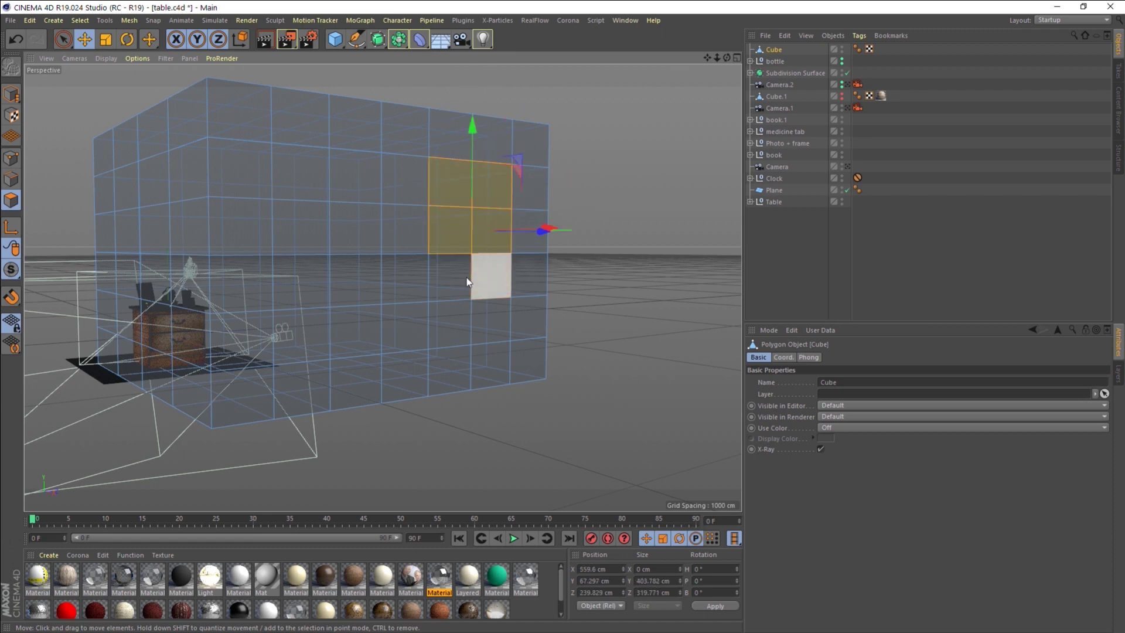
left_click(480, 276, "shift")
left_click(451, 277, "shift")
left_click(454, 318, "shift")
left_click(490, 366, "shift")
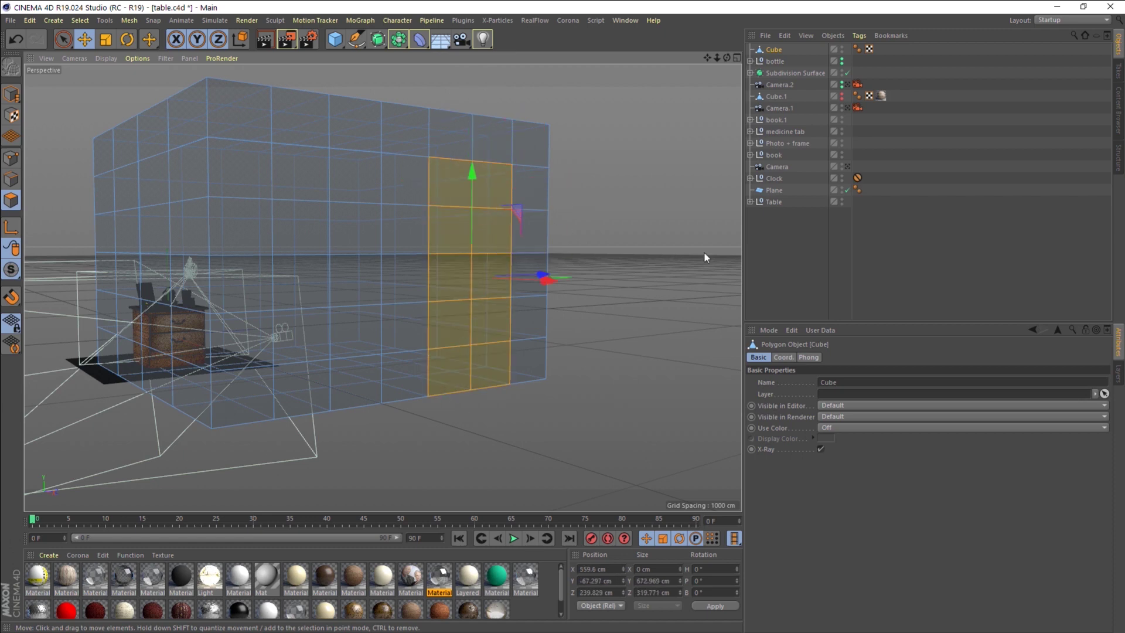
left_click_drag(726, 59, 144, 198)
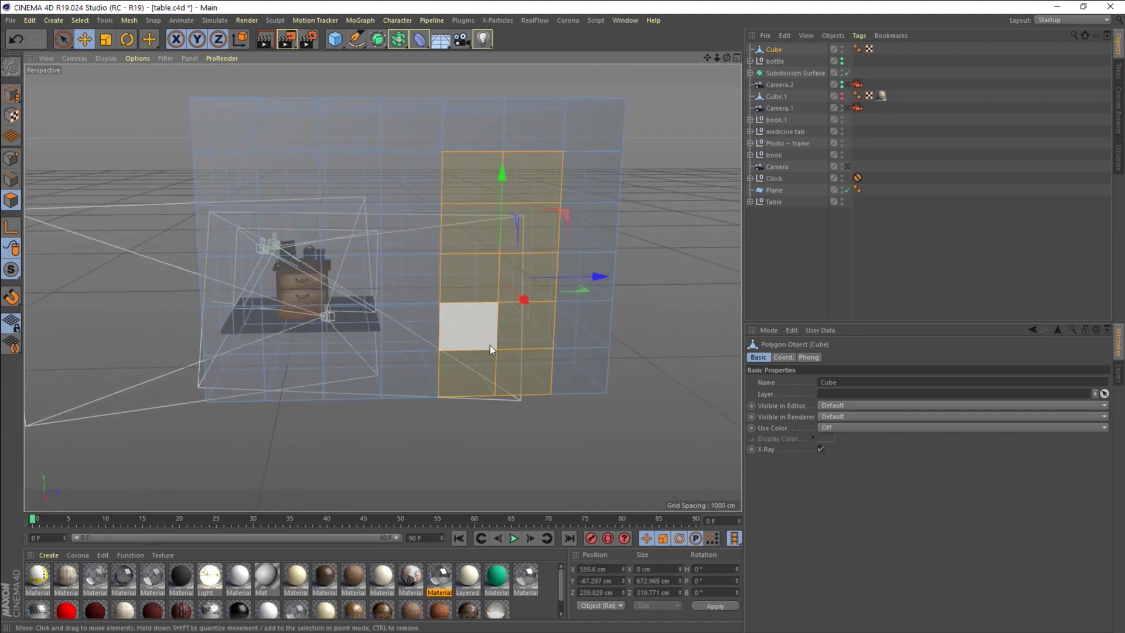
Delete the selected faces to open a doorway, then disable X-Ray and deselect the cube.
key("Delete")
left_click_drag(726, 58, 469, 82)
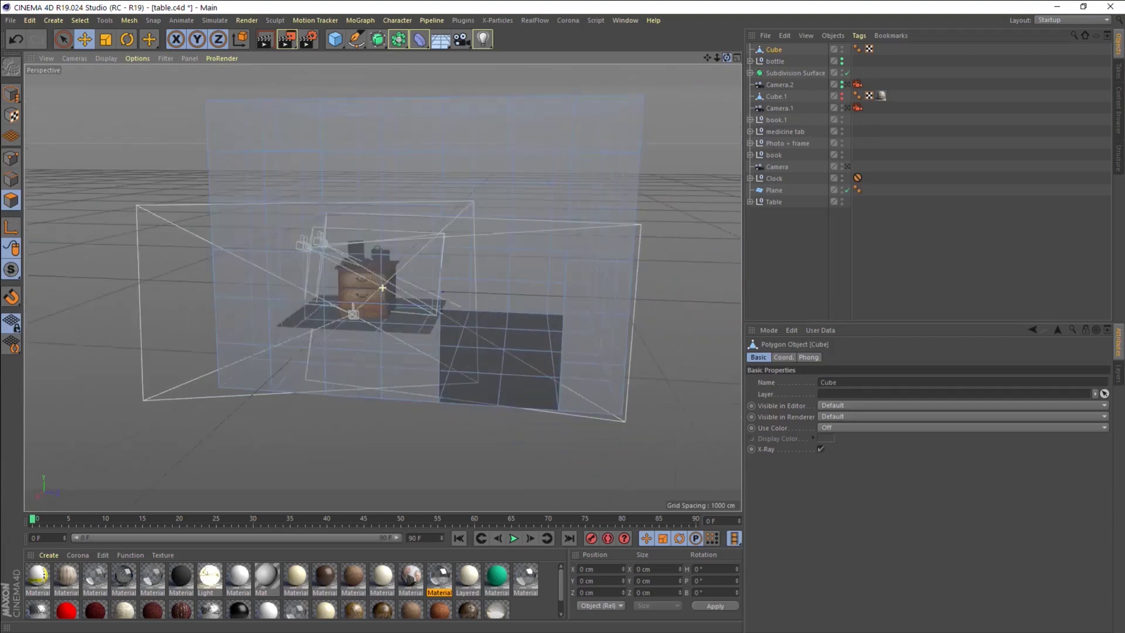
left_click_drag(727, 58, 644, 76)
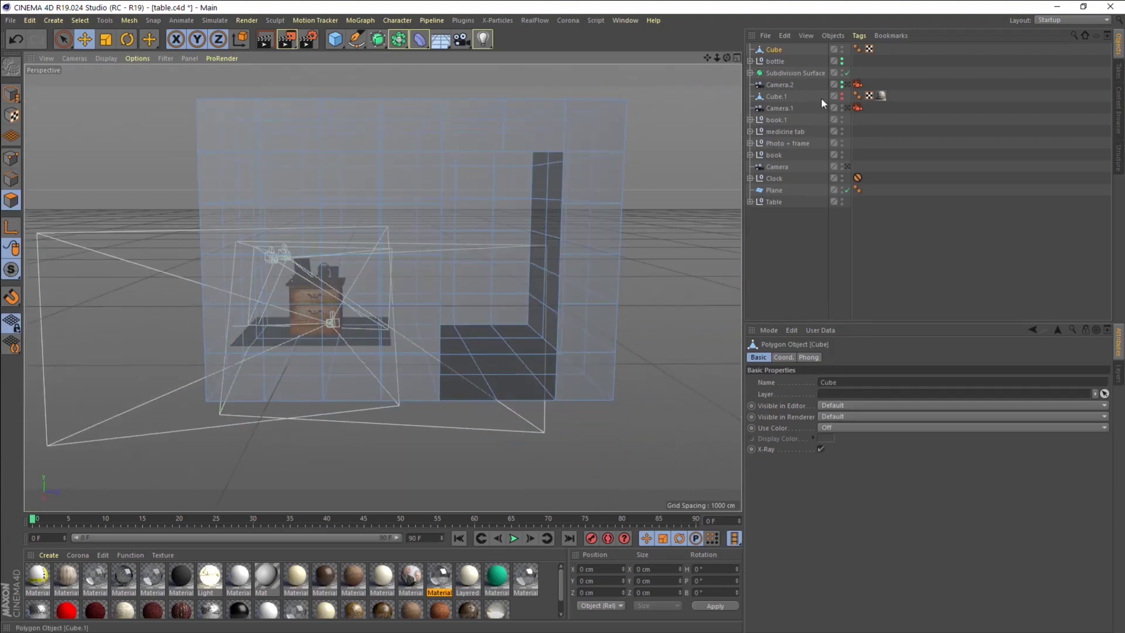
left_click(820, 449)
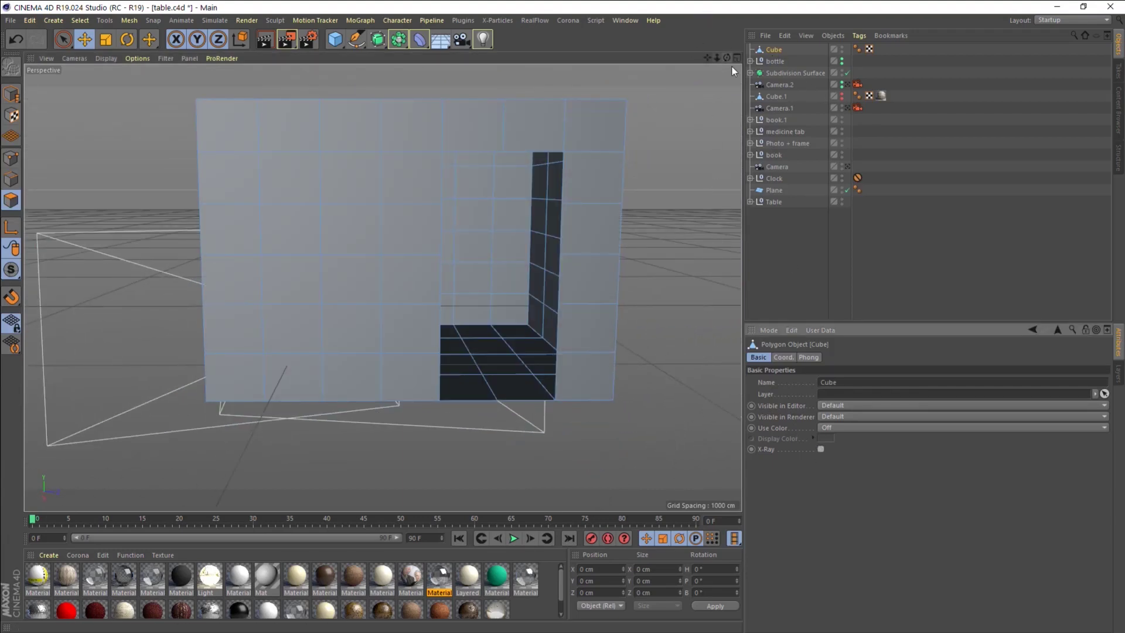
left_click(778, 268)
mouse_move(726, 57)
left_mouse_down()
mouse_move(656, 88)
mouse_move(718, 76)
left_mouse_up()
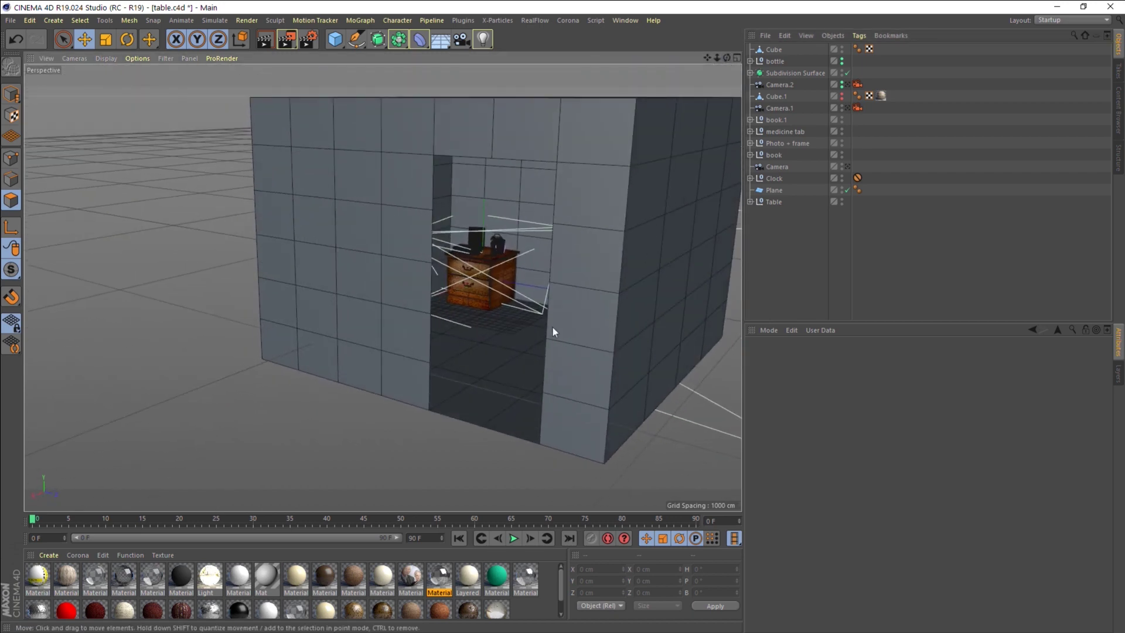
scroll(553, 326, "up", 5)
scroll(455, 235, "up", 3)
scroll(461, 243, "down", 4)
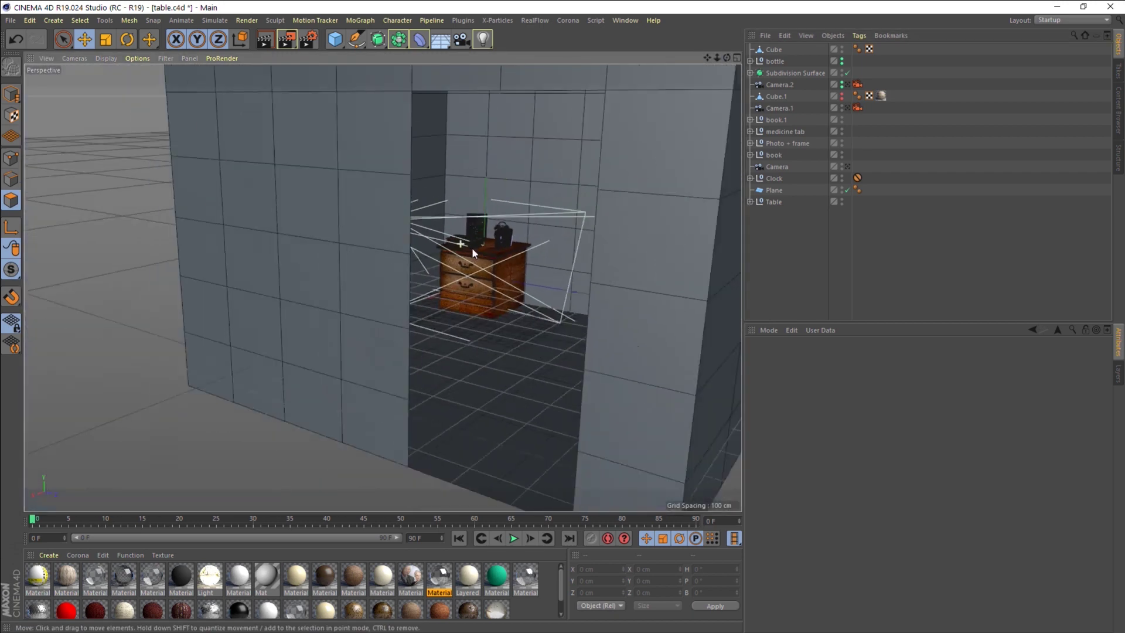
scroll(473, 247, "down", 1)
left_click(847, 85)
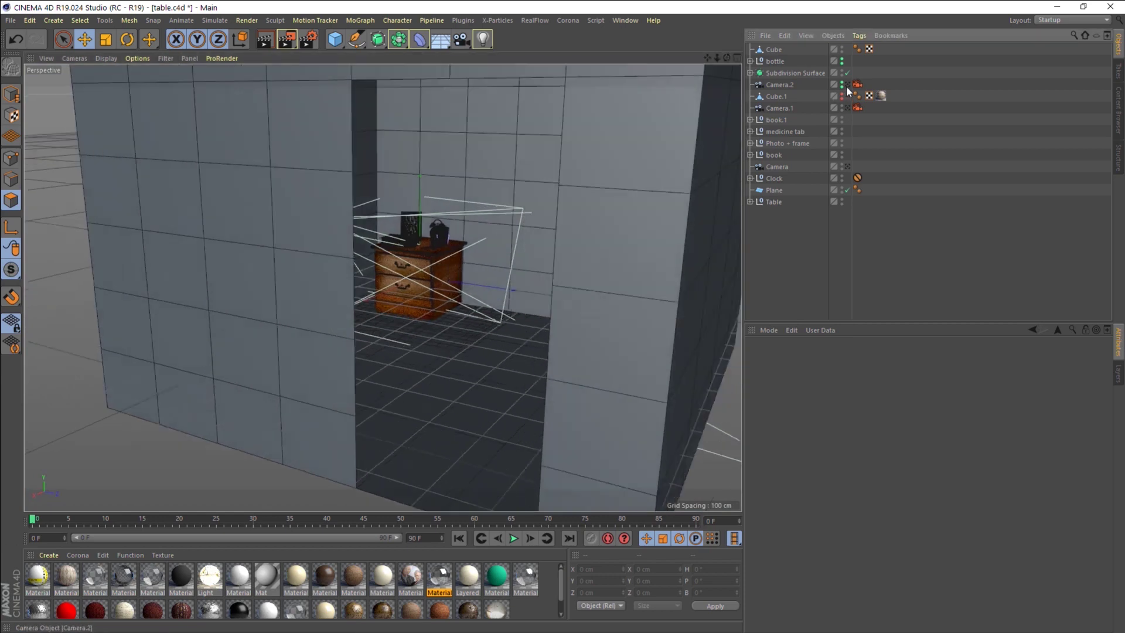
left_click(848, 85)
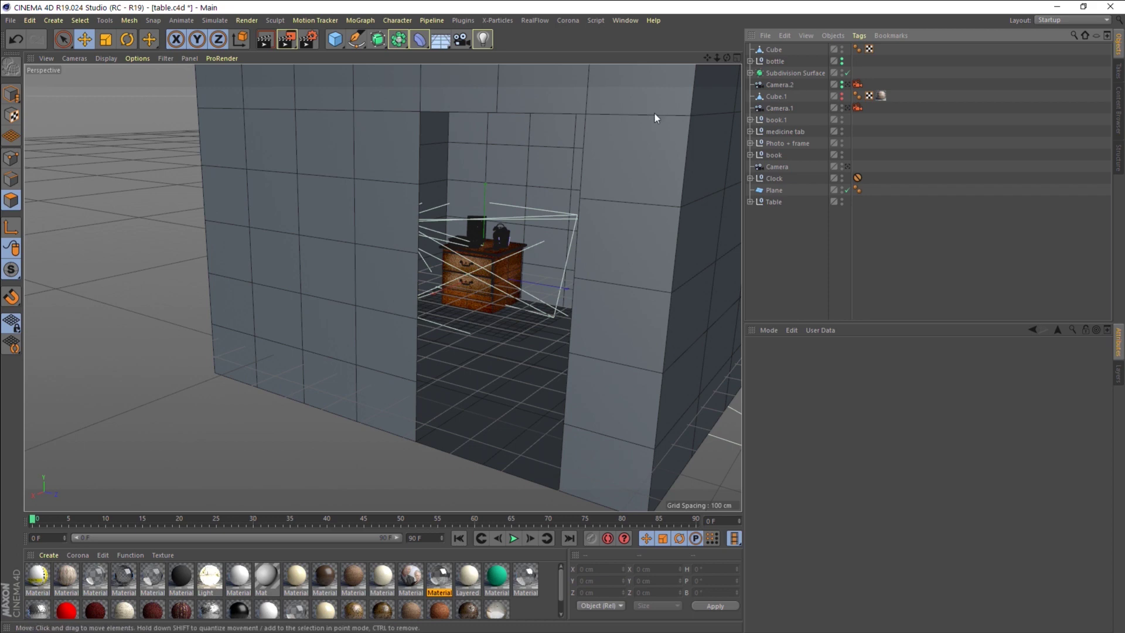
scroll(654, 111, "down", 3)
left_click_drag(725, 63, 485, 97)
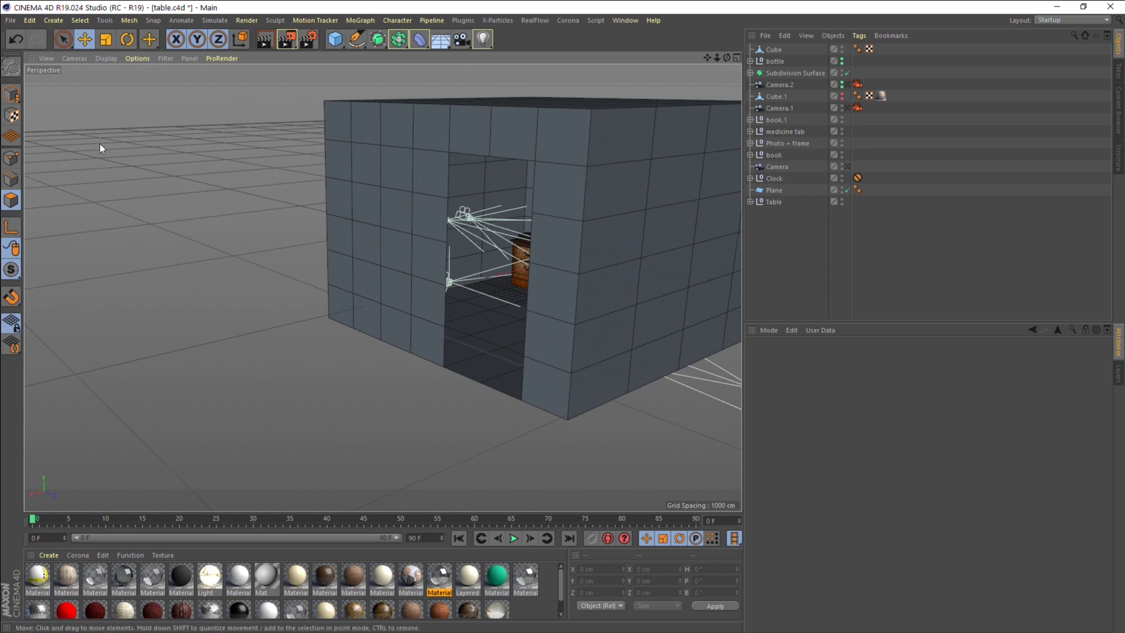
middle_click(163, 150)
middle_click(233, 182)
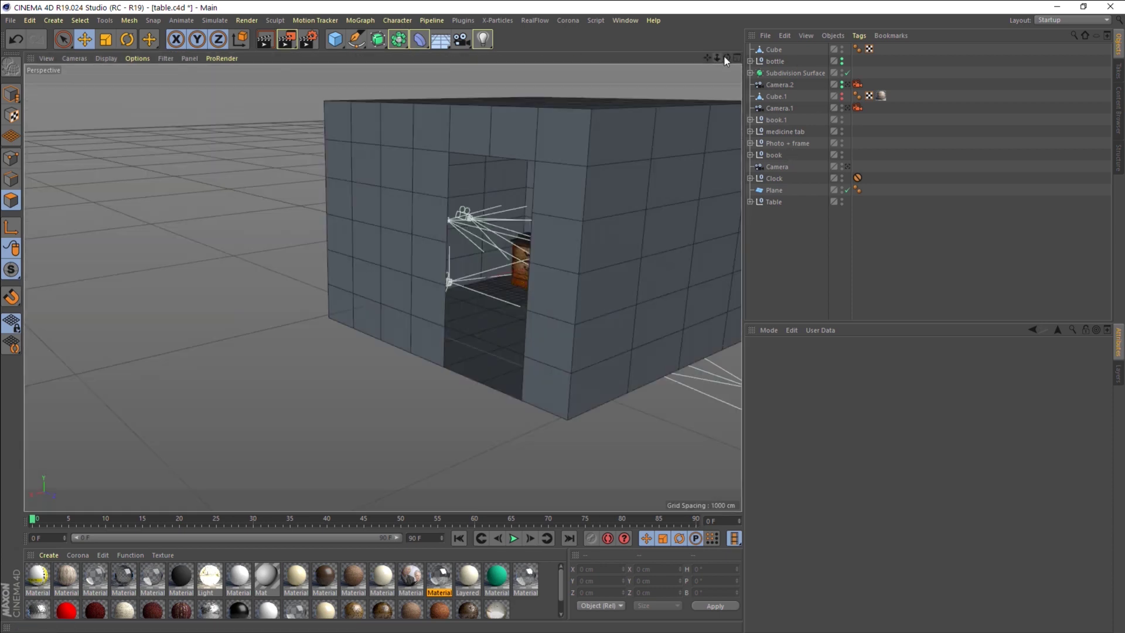
left_click_drag(725, 61, 382, 289)
With Live Selection, paint-select the front-wall polygons framing the doorway.
left_click_drag(63, 39, 108, 57)
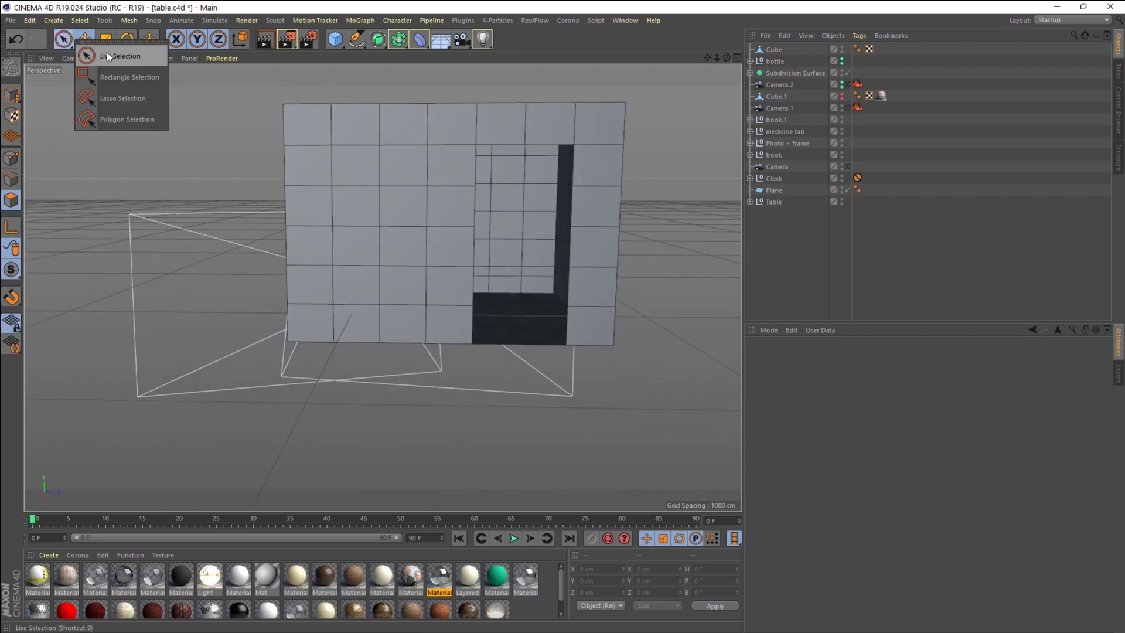
left_click_drag(726, 58, 382, 288)
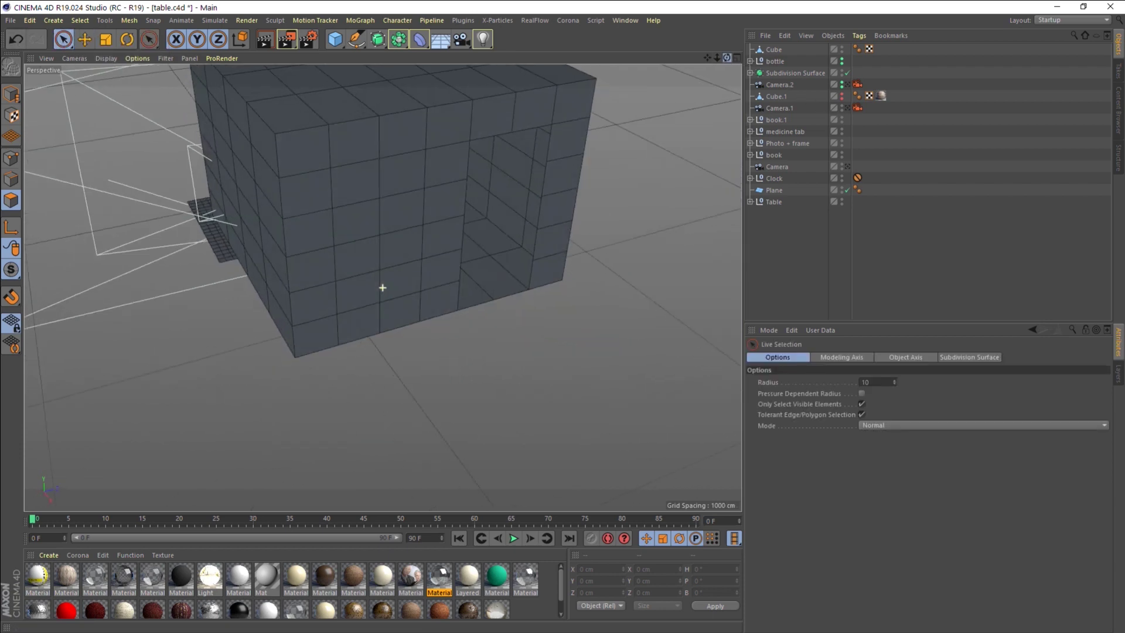
left_click(772, 49)
mouse_move(301, 150)
left_mouse_down()
mouse_move(555, 112)
mouse_move(550, 199)
left_mouse_up()
left_click(558, 108)
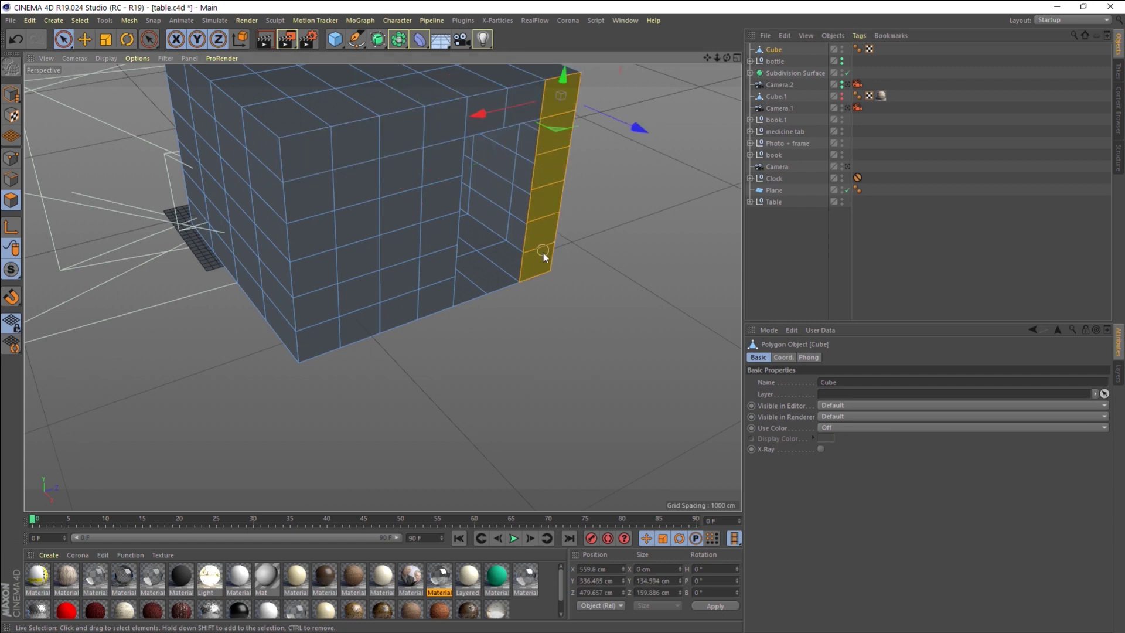
mouse_move(532, 101)
left_mouse_down("shift")
mouse_move(370, 135)
mouse_move(328, 183)
mouse_move(402, 181)
mouse_move(417, 219)
mouse_move(331, 248)
mouse_move(432, 256)
left_mouse_up("shift")
mouse_move(384, 294)
left_mouse_down("shift")
mouse_move(344, 326)
mouse_move(438, 299)
left_mouse_up("shift")
scroll(389, 206, "up", 2)
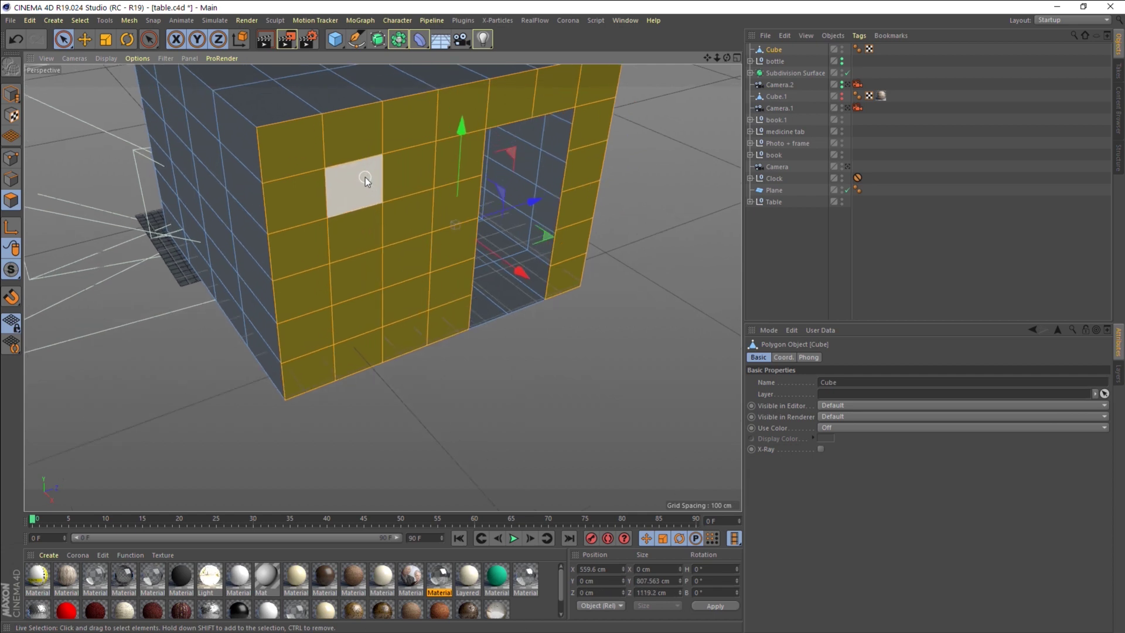
right_click(364, 176)
Extrude the selected front-wall polygons outward by 39 cm, then orbit to face the doorway.
left_click(402, 373)
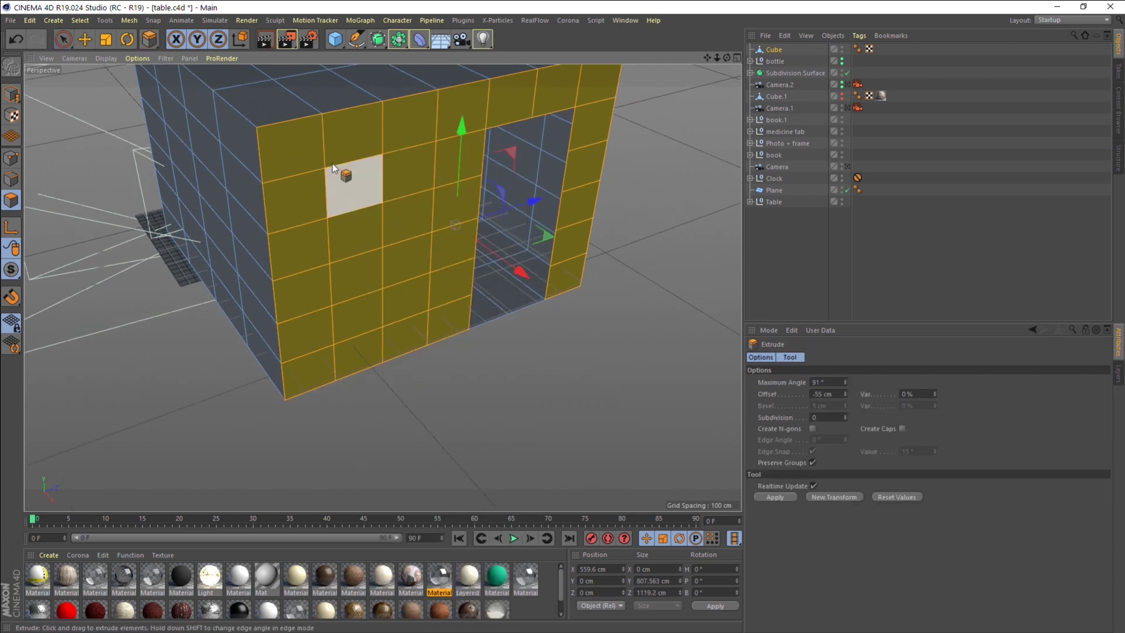
left_click_drag(338, 152, 381, 153)
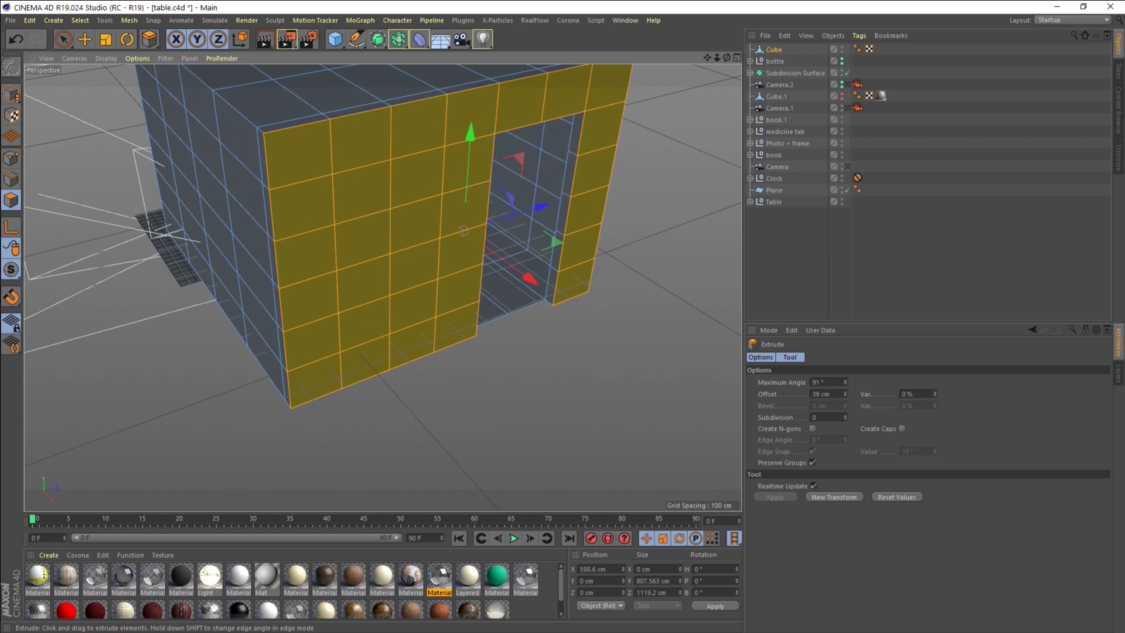
mouse_move(726, 58)
left_mouse_down()
mouse_move(381, 287)
mouse_move(336, 218)
mouse_move(579, 226)
left_mouse_up()
left_click_drag(717, 58, 381, 284)
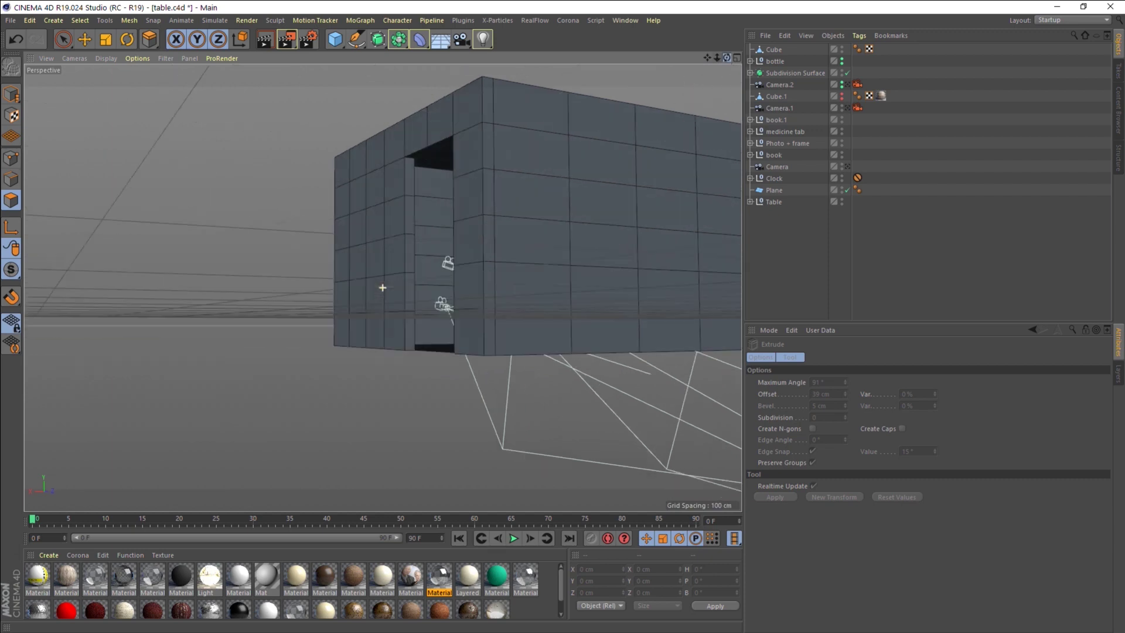
mouse_move(727, 57)
left_mouse_down()
mouse_move(487, 255)
mouse_move(465, 253)
left_mouse_up()
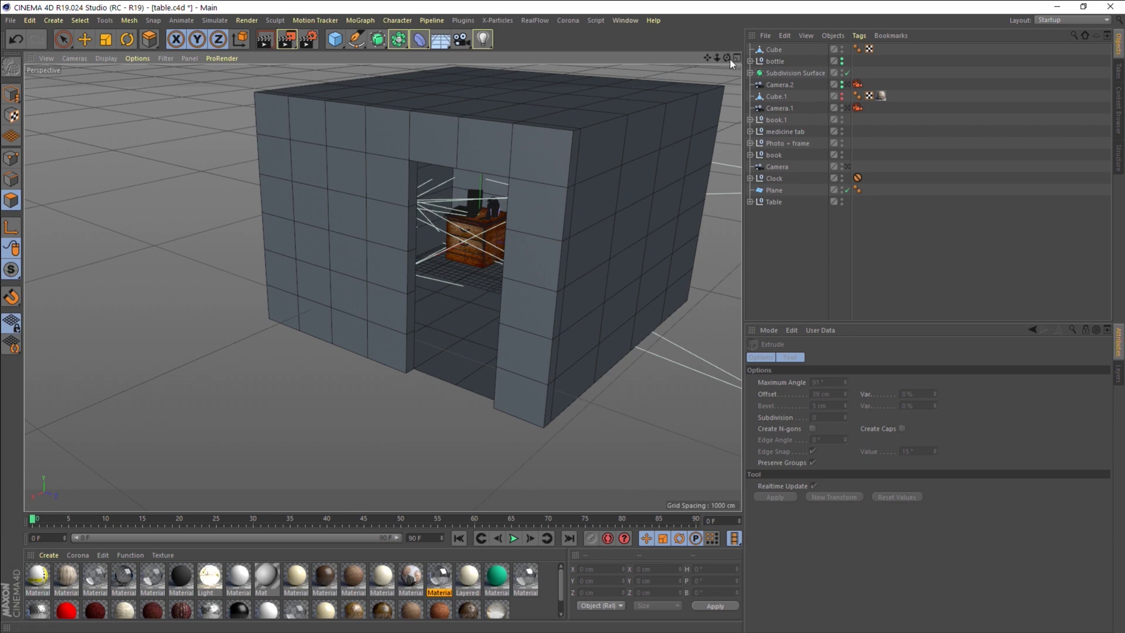
left_click_drag(727, 58, 609, 61)
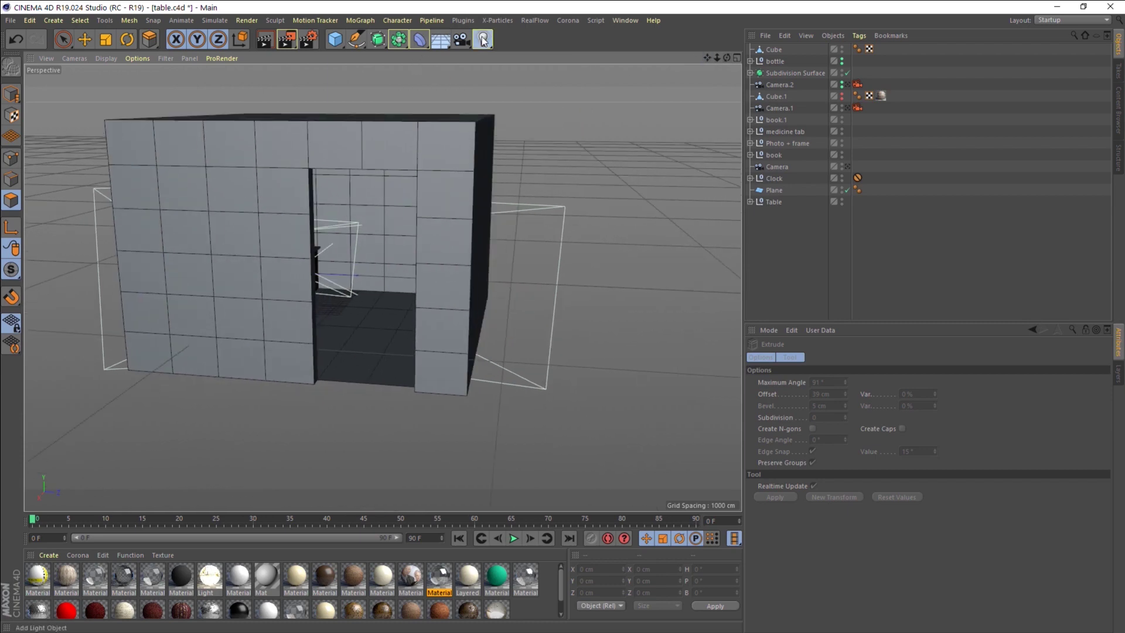
Add a Corona Sun (intensity 1, 6500 temperature, 45° angle) from the Corona menu.
left_click(483, 40)
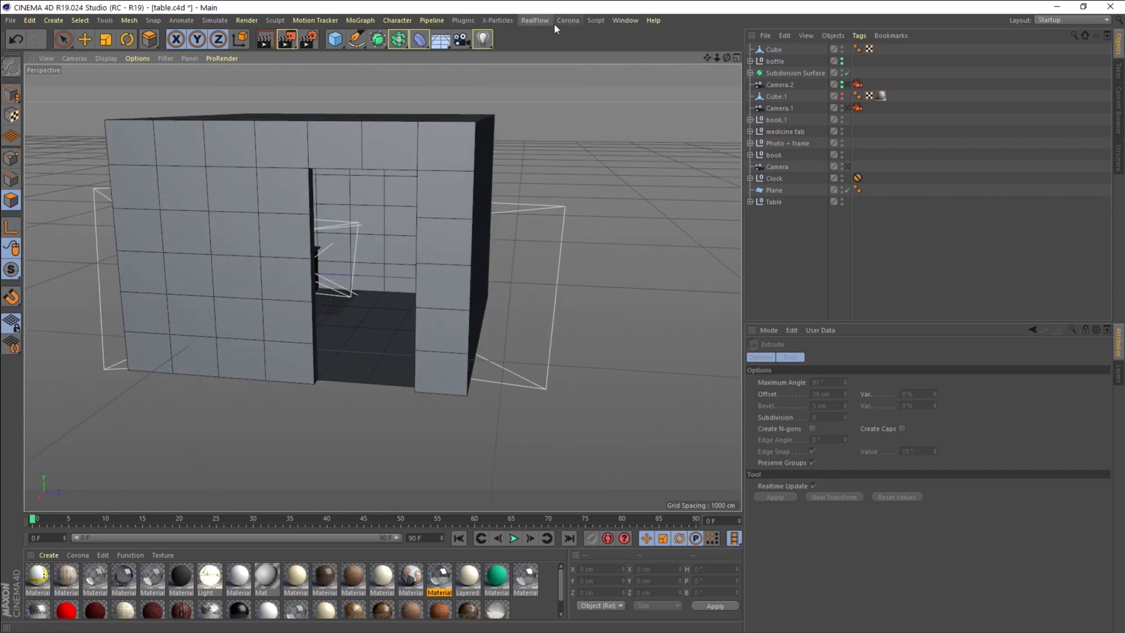
left_click(567, 21)
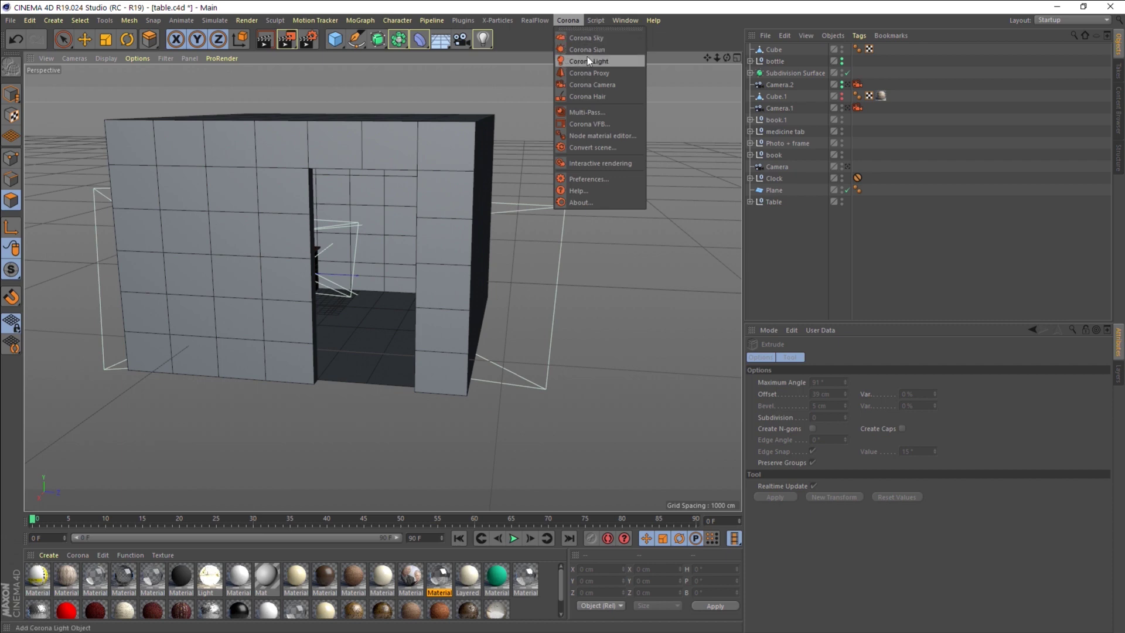
left_click(590, 12)
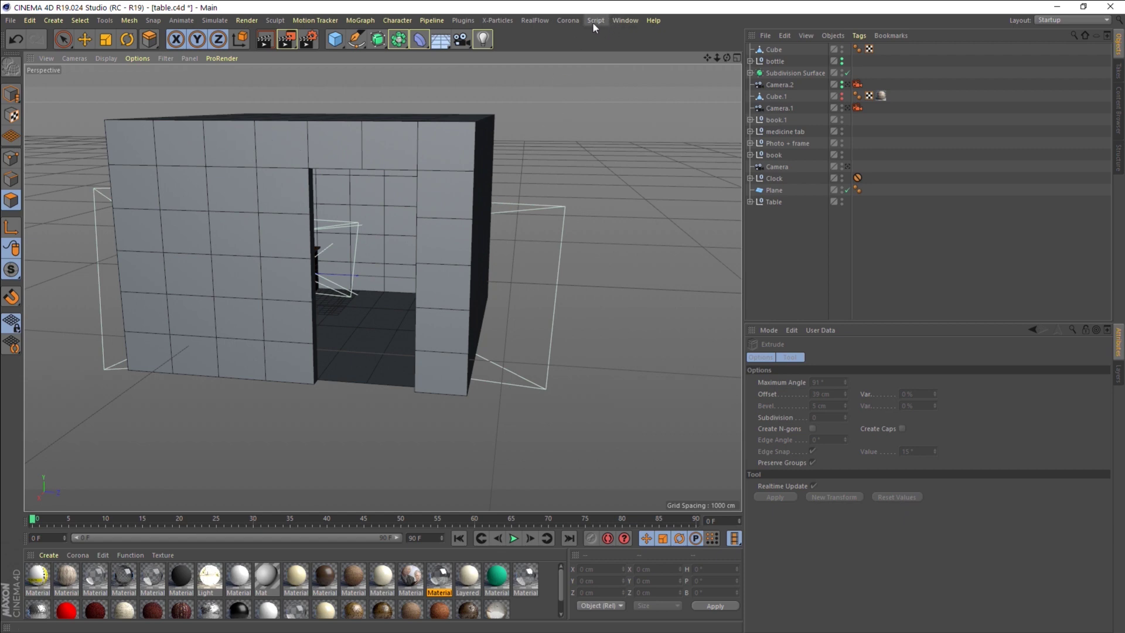
left_click(570, 21)
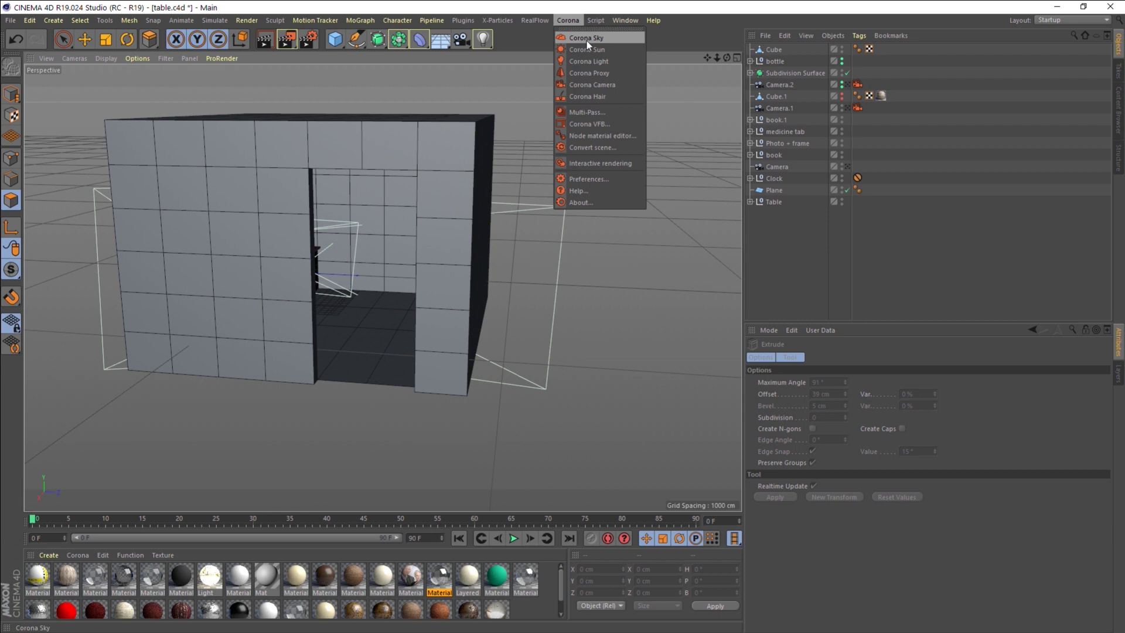
left_click(581, 49)
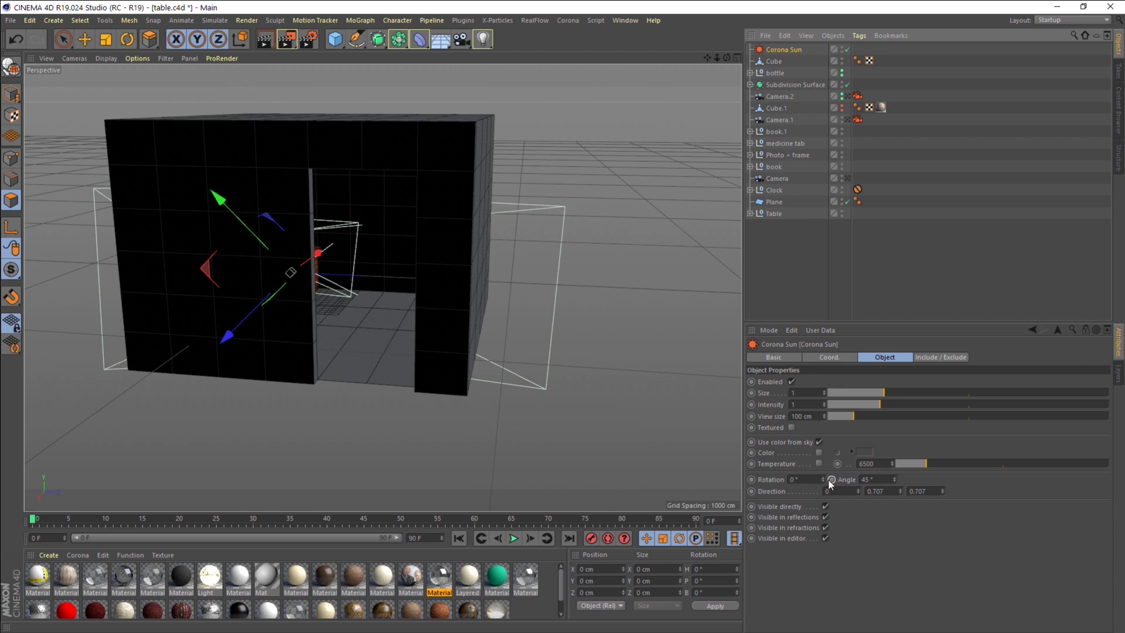
Set the Corona Sun's rotation to 121°, angle to 46° and size to 2.6.
mouse_move(823, 480)
left_mouse_down()
mouse_move(910, 479)
mouse_move(886, 479)
left_mouse_up()
left_click_drag(726, 57, 916, 443)
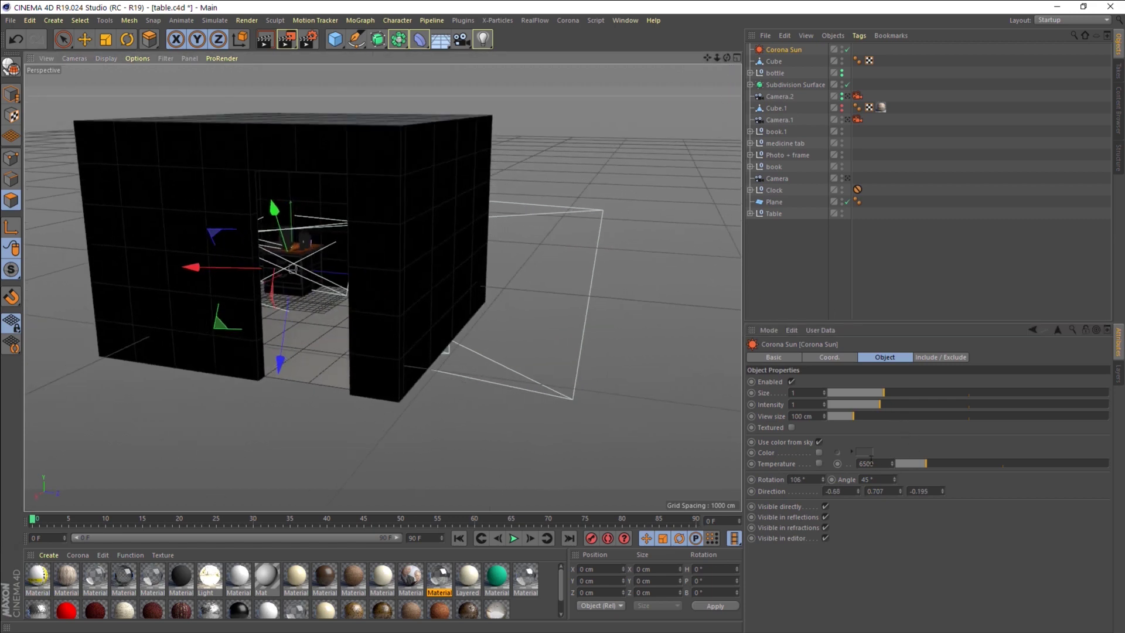
left_click_drag(894, 480, 894, 482)
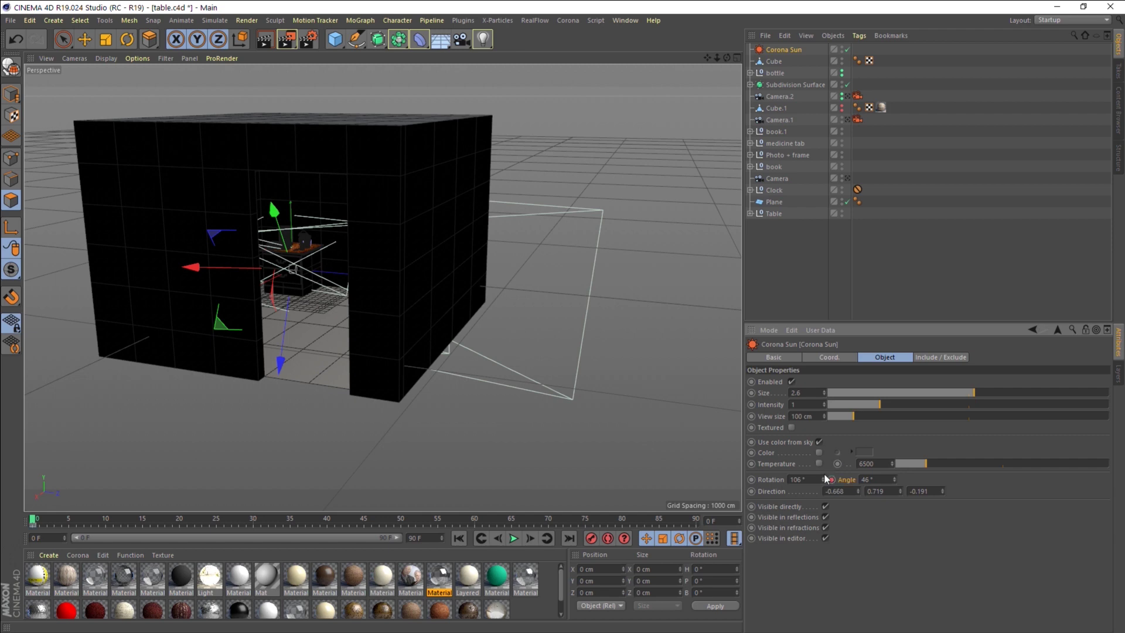
mouse_move(824, 482)
left_mouse_down()
mouse_move(823, 472)
mouse_move(826, 481)
left_mouse_up()
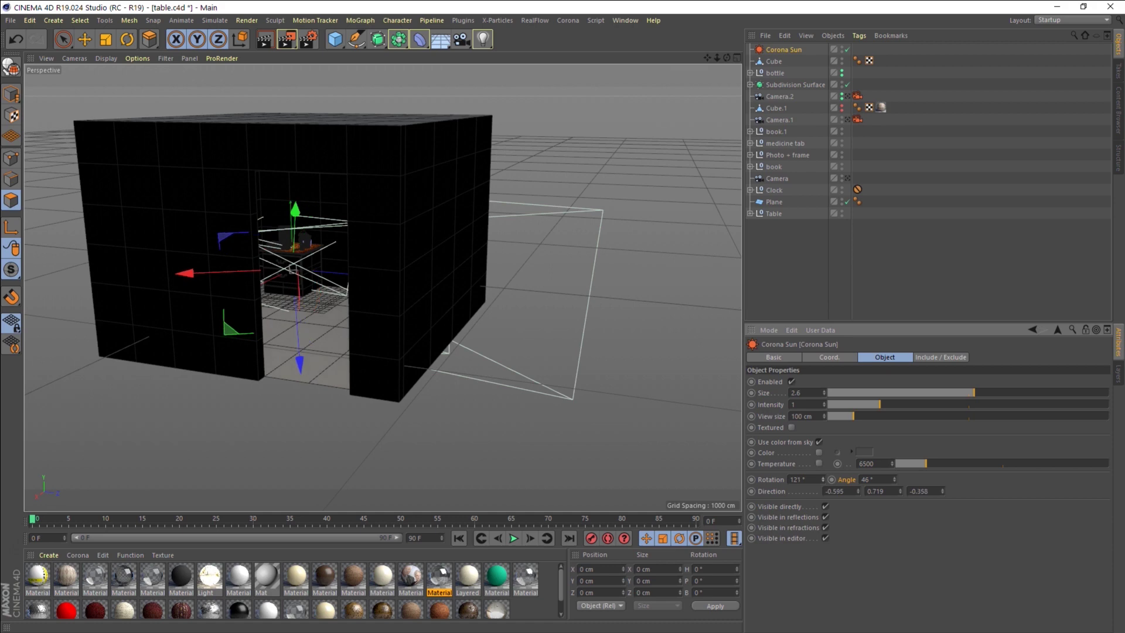
scroll(480, 404, "up", 3)
scroll(586, 293, "up", 3)
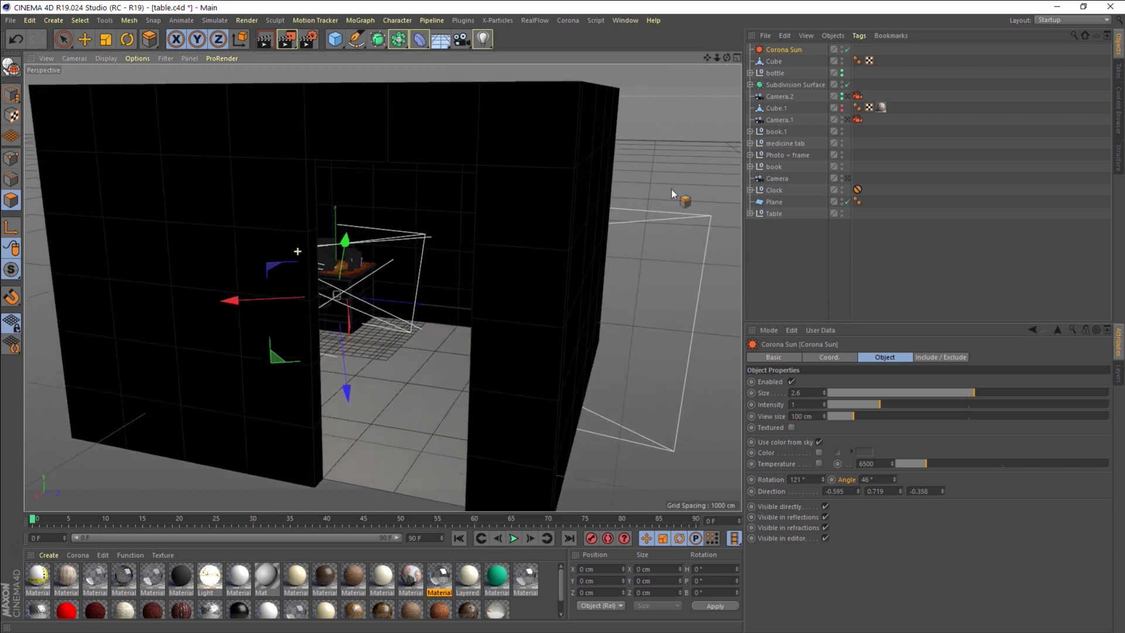
scroll(383, 240, "up", 3)
scroll(383, 240, "up", 5)
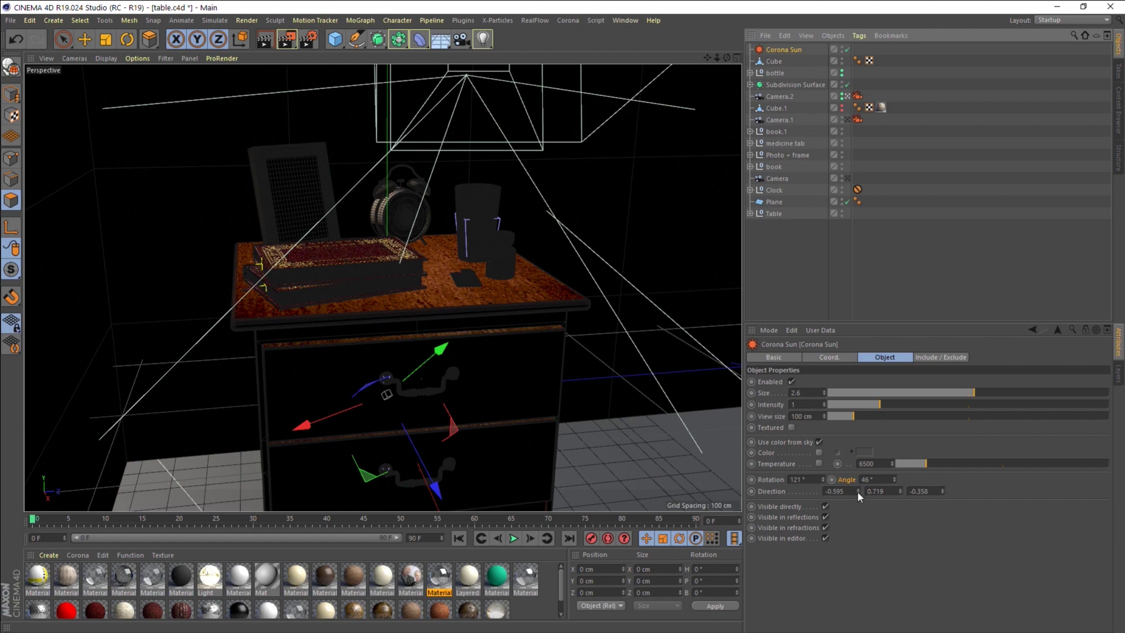
Try a new Corona Sun direction, then undo the change with Ctrl+Z.
left_click_drag(857, 493, 858, 468)
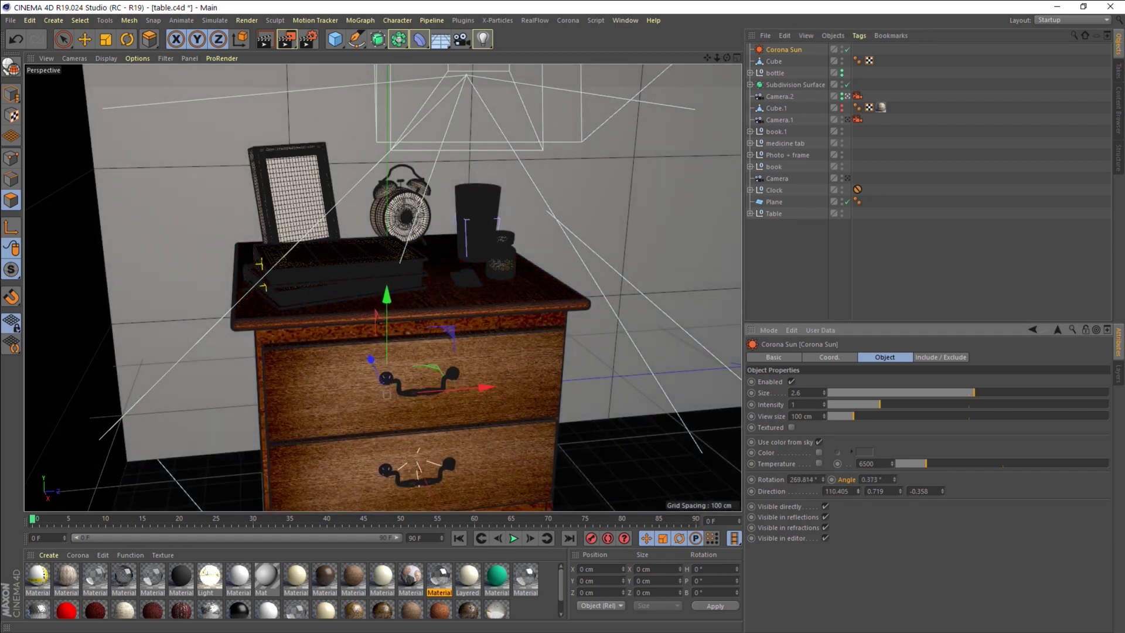
scroll(465, 409, "up", 5)
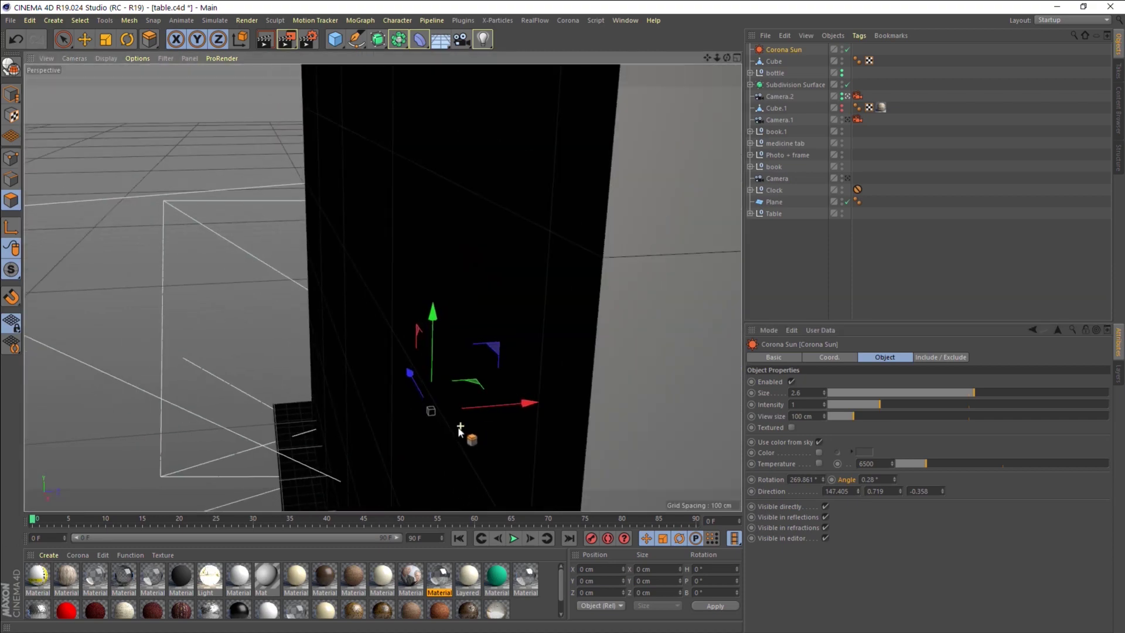
scroll(586, 319, "up", 6)
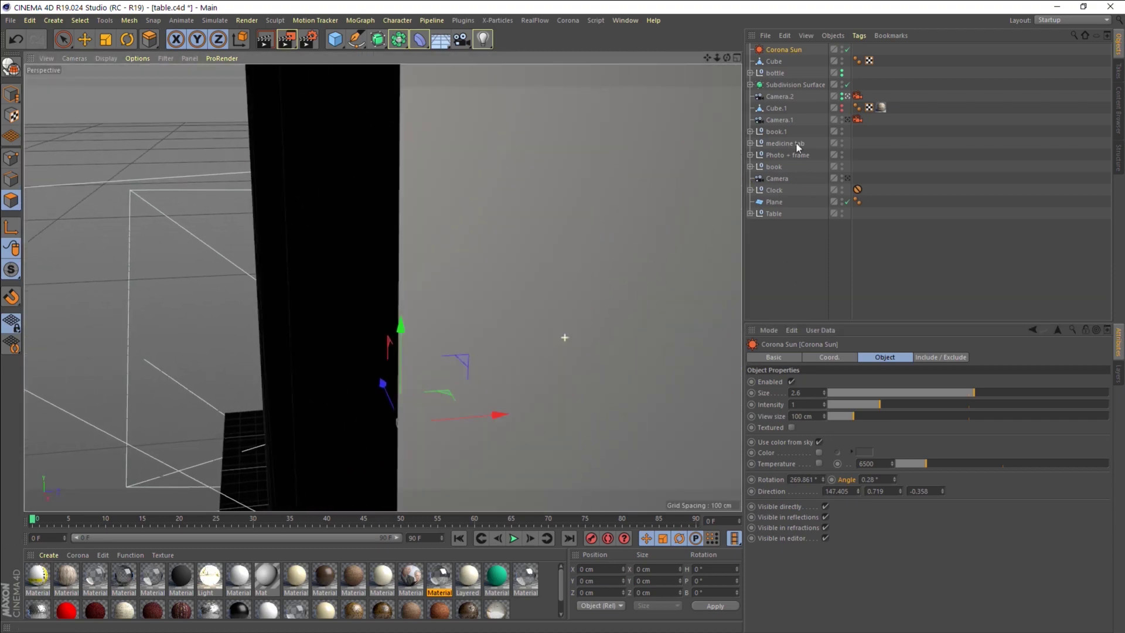
key("ctrl+z")
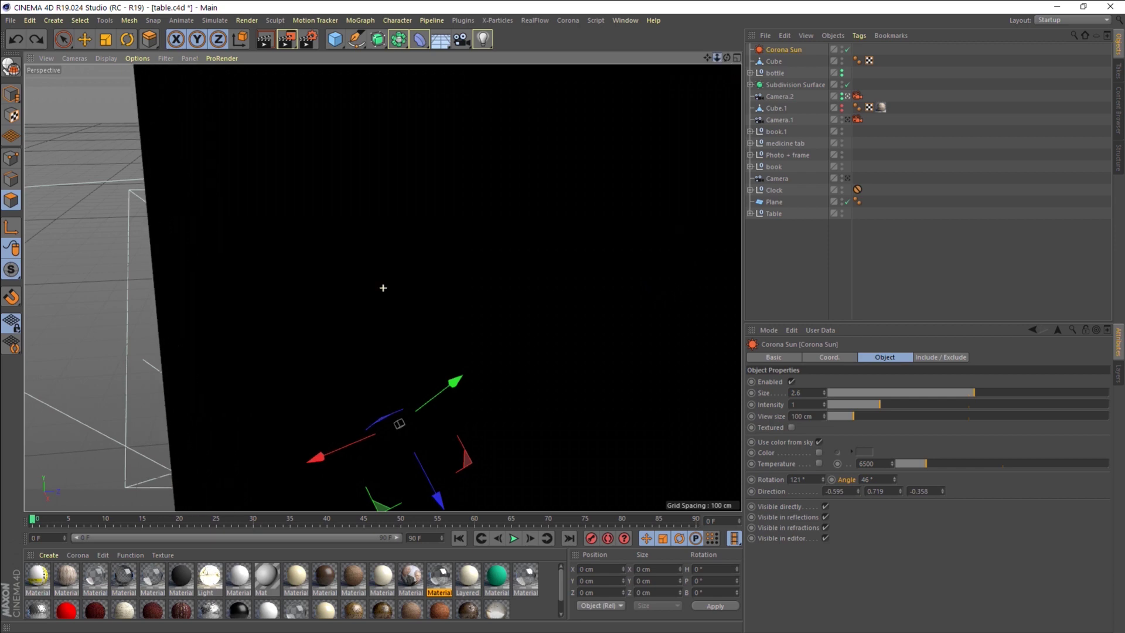
scroll(382, 290, "down", 5)
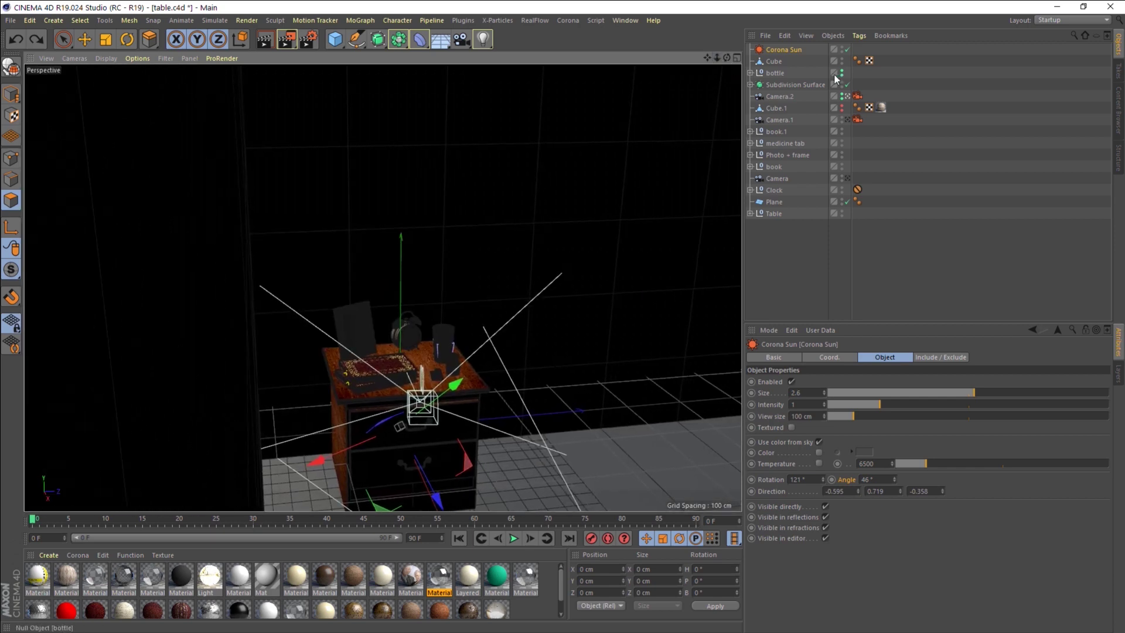
Cycle the viewport through Camera.1 and Camera, ending on Camera.2.
left_click(847, 119)
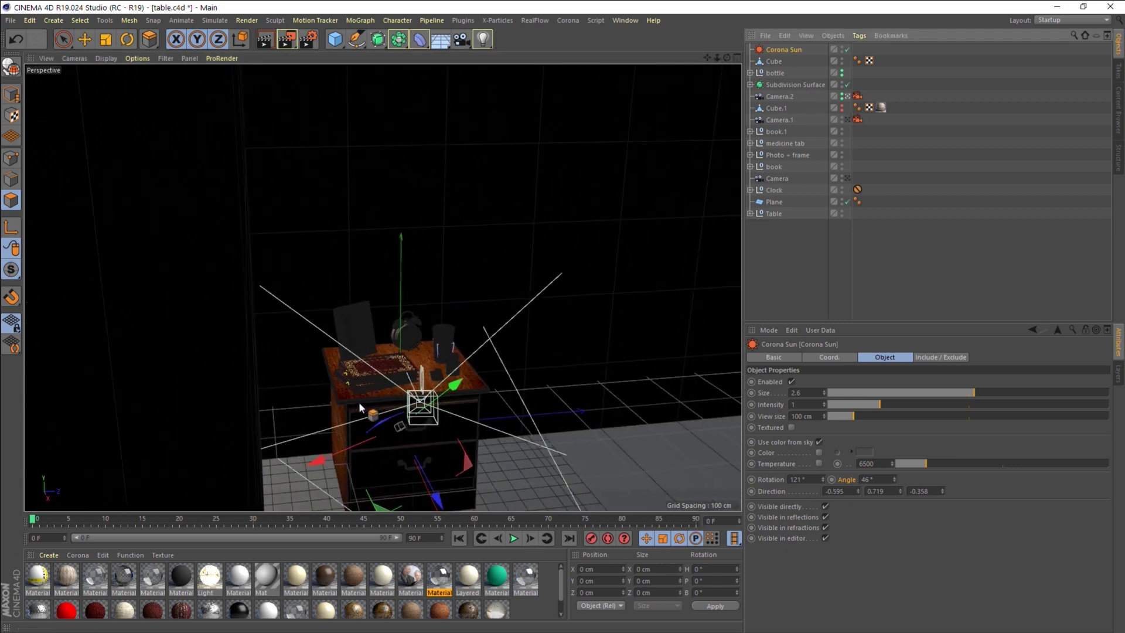
mouse_move(359, 401)
left_mouse_down("alt")
mouse_move(469, 395)
mouse_move(543, 312)
left_mouse_up("alt")
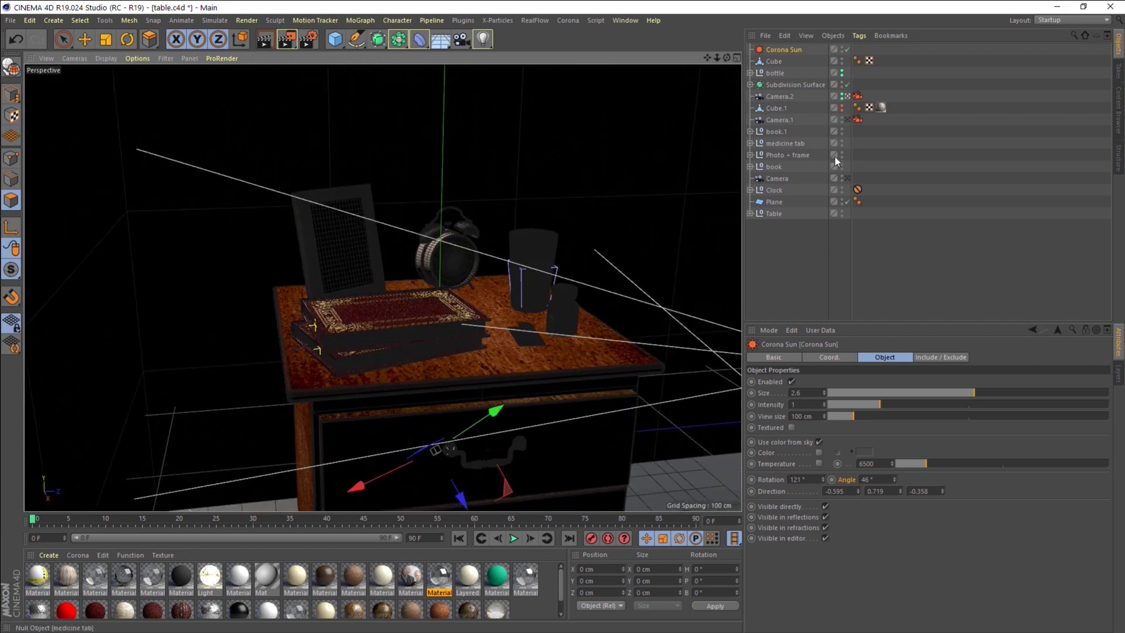
left_click(847, 178)
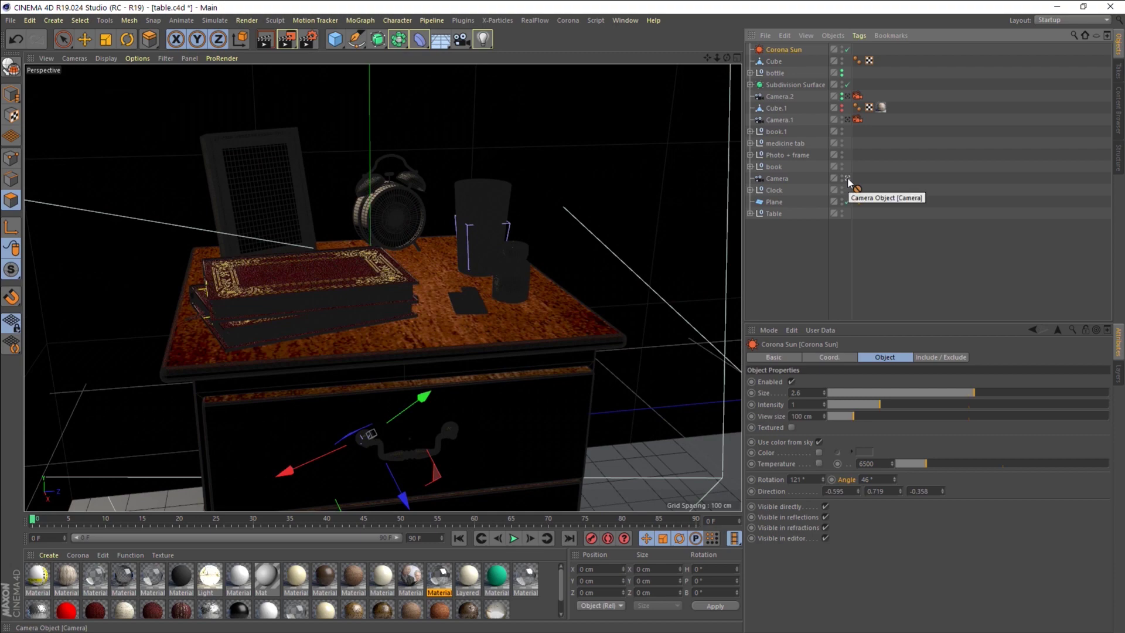
left_click(847, 96)
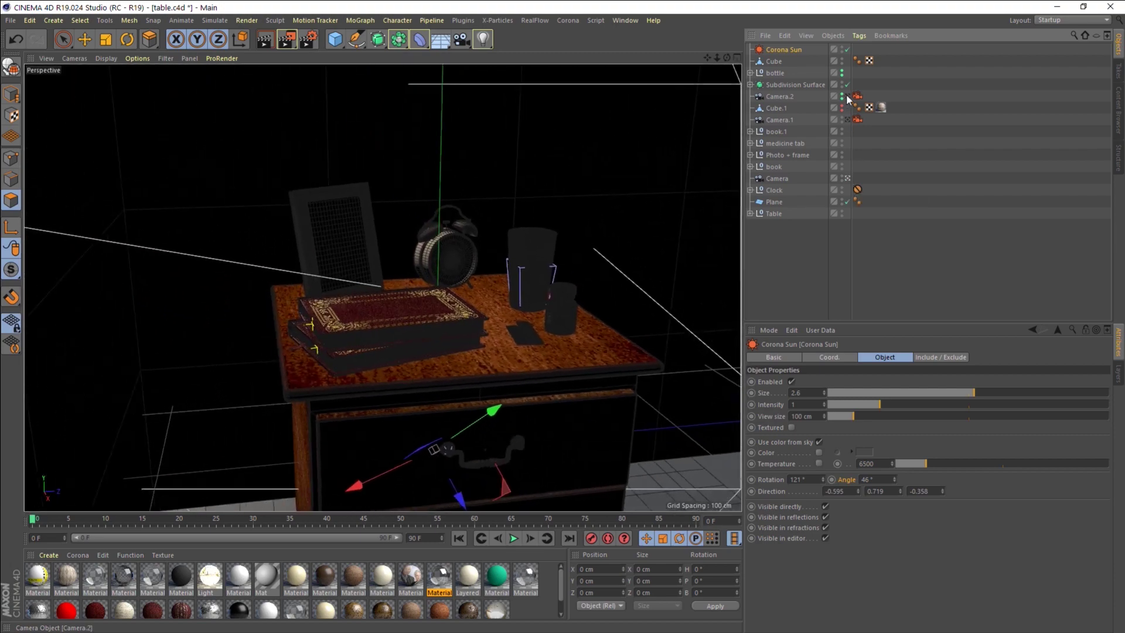
mouse_move(725, 58)
left_mouse_down()
mouse_move(691, 76)
mouse_move(717, 58)
left_mouse_up()
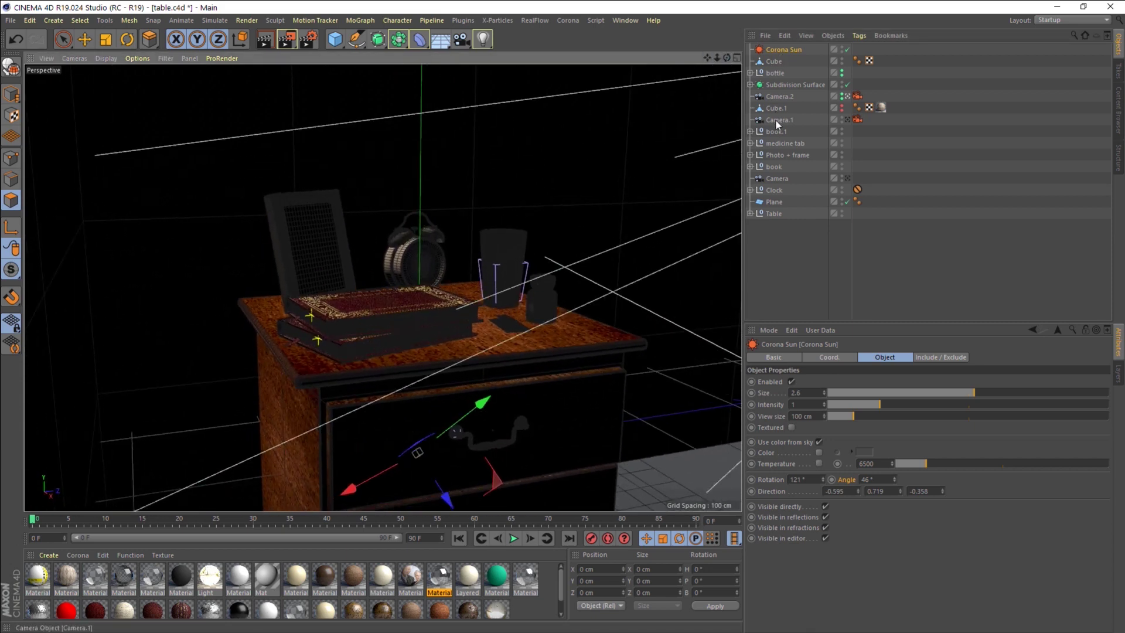
Add a Protection tag to Camera.2 and view the scene through it.
left_click(778, 95)
right_click(779, 95)
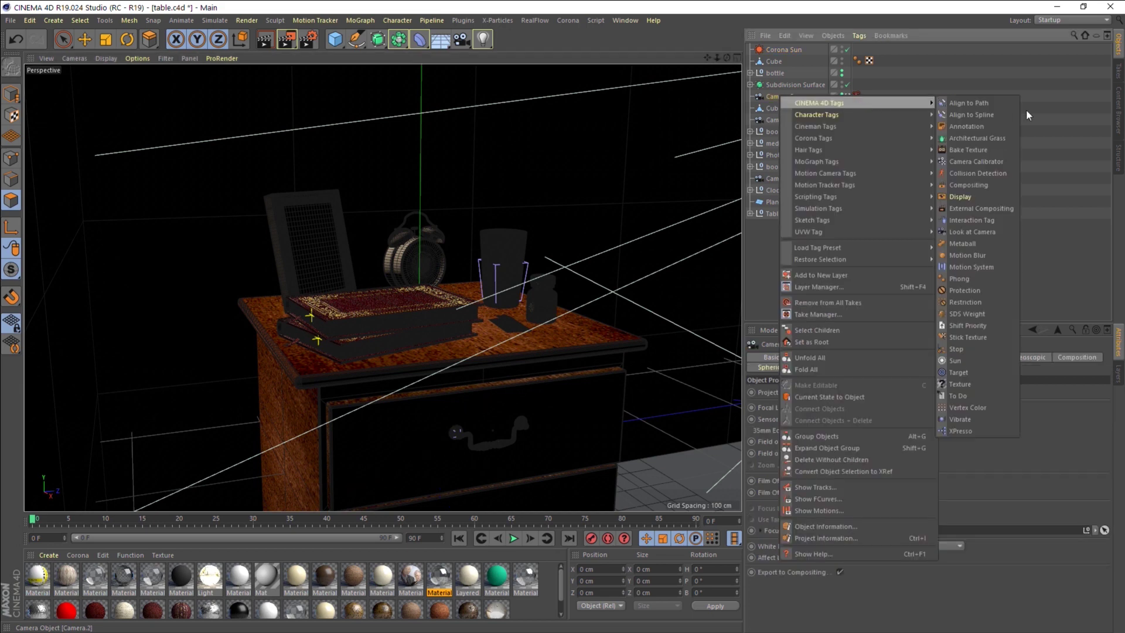
left_click(977, 288)
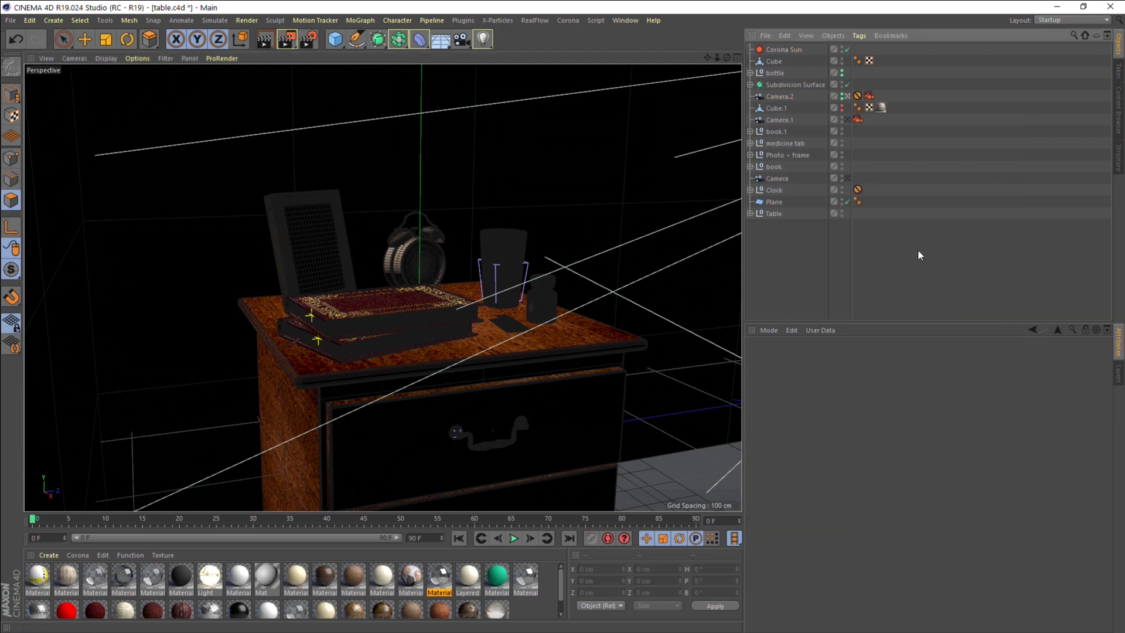
left_click(847, 96)
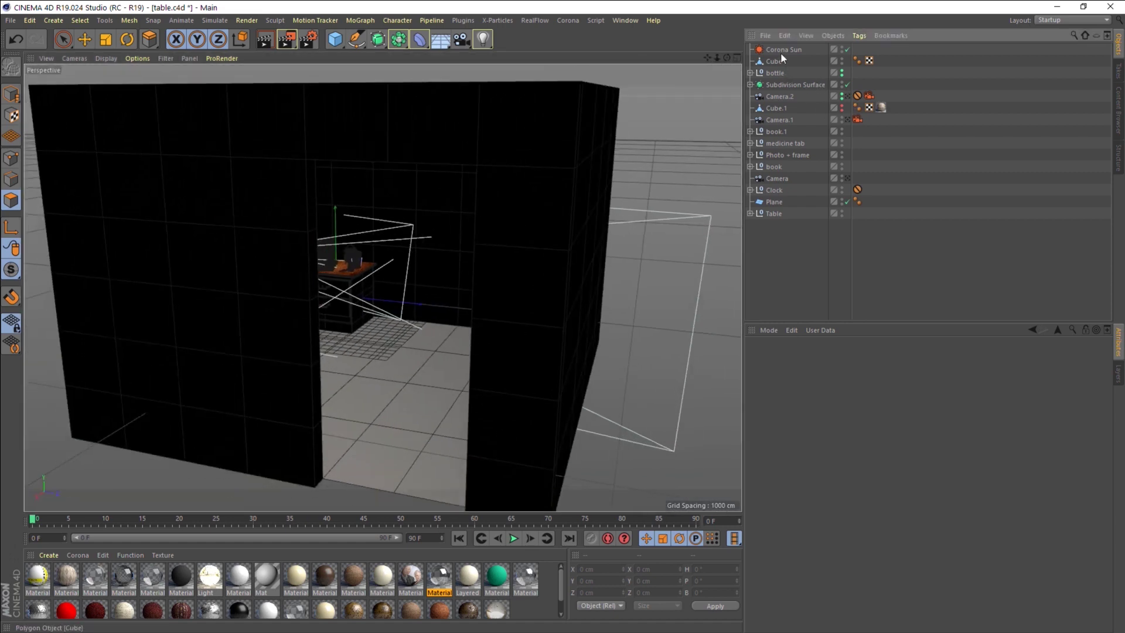
Move the Corona Sun inside the cube room, with rotation 121° and angle 47°.
left_click(781, 51)
scroll(420, 247, "down", 5)
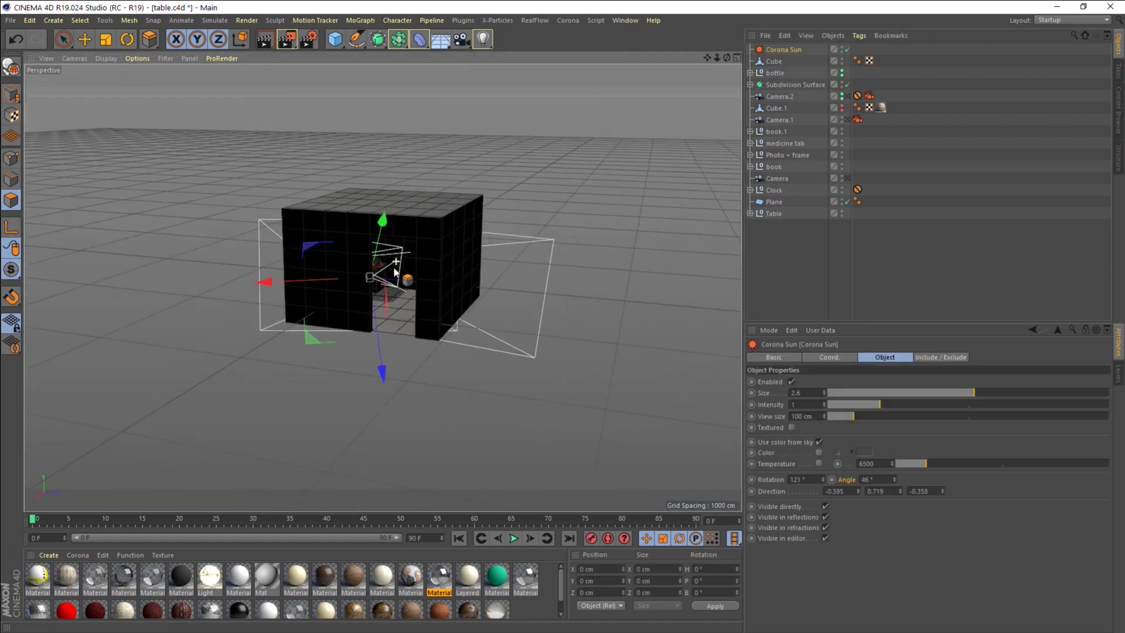
left_click(85, 40)
left_click_drag(406, 223, 402, 94)
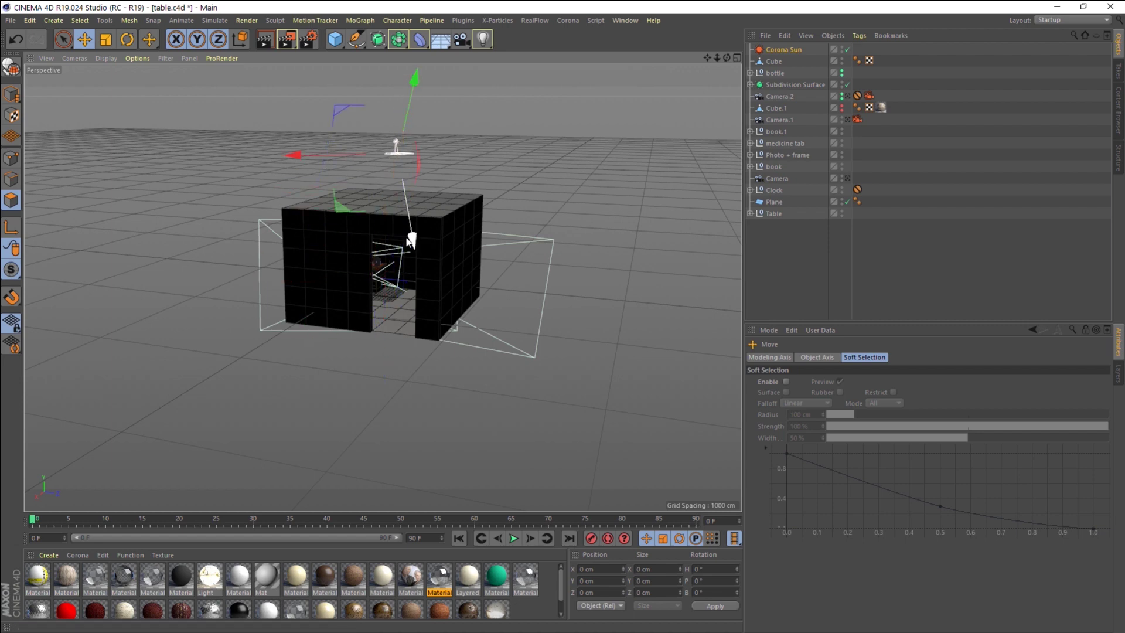
mouse_move(417, 240)
left_mouse_down()
mouse_move(403, 253)
mouse_move(402, 313)
left_mouse_up()
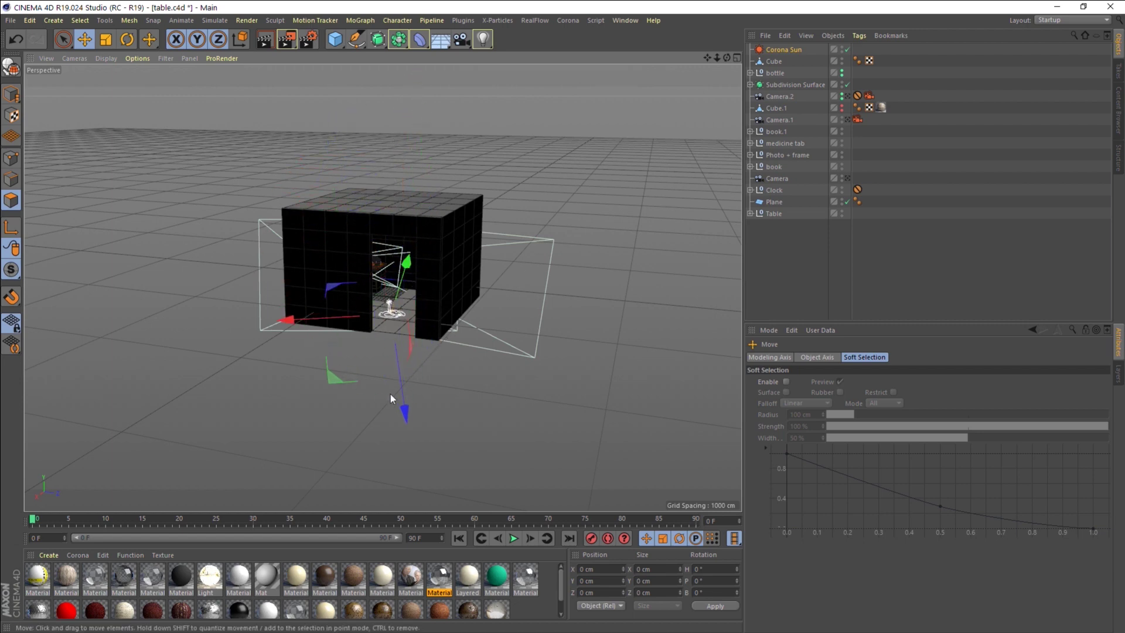
left_click(779, 49)
left_click_drag(827, 479, 827, 492)
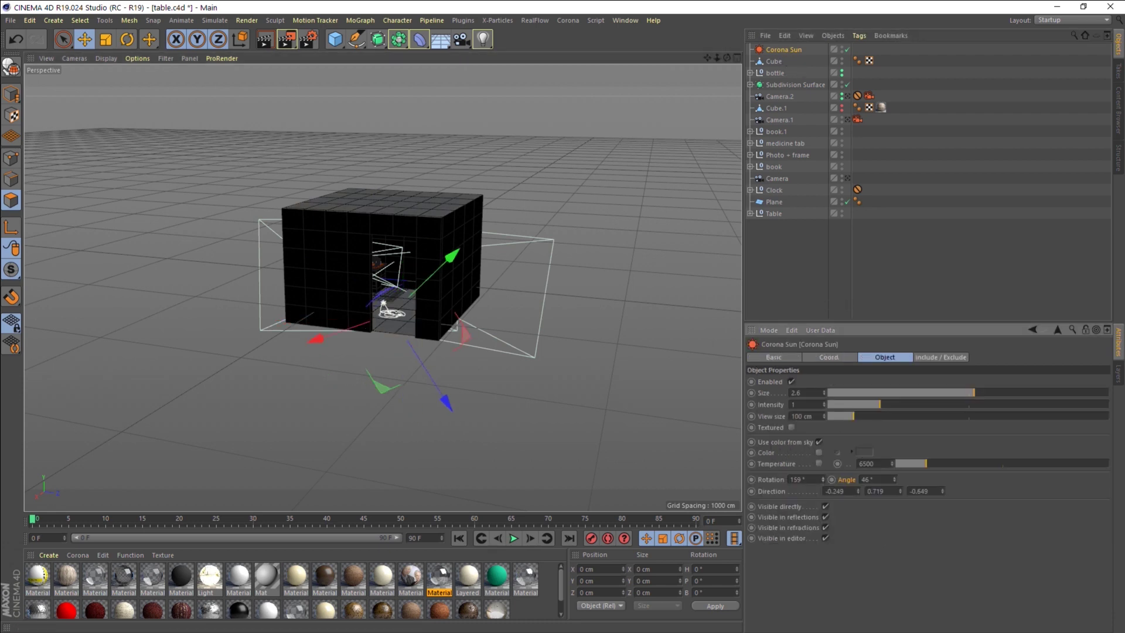
mouse_move(823, 479)
left_mouse_down()
mouse_move(870, 490)
mouse_move(894, 477)
left_mouse_up()
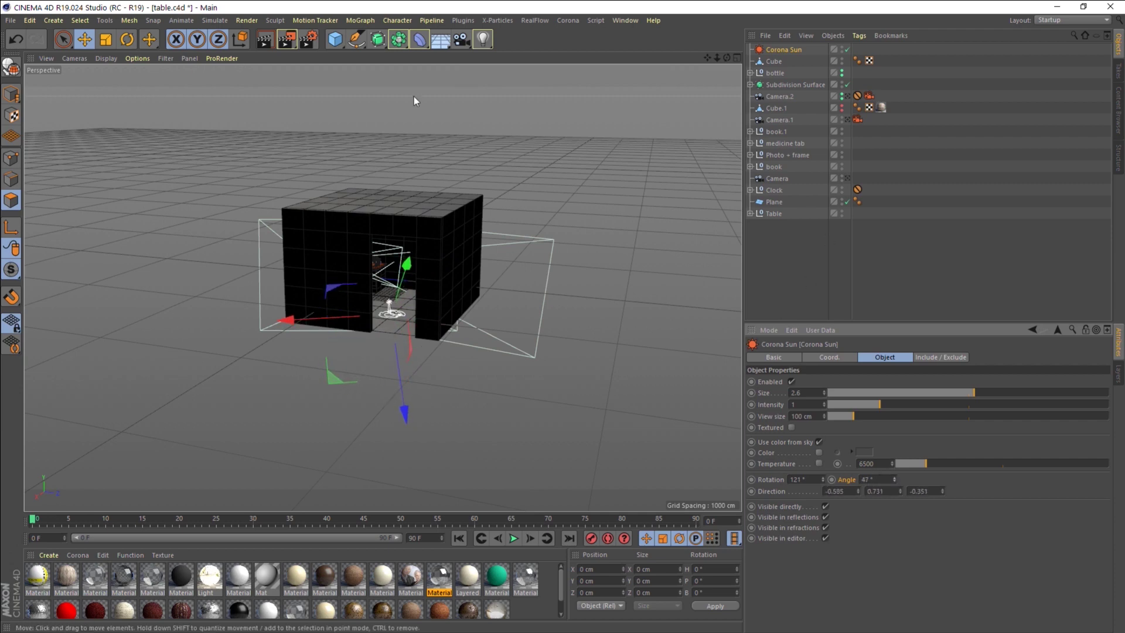
Start Corona interactive rendering and position the Corona VFB window.
left_click(578, 17)
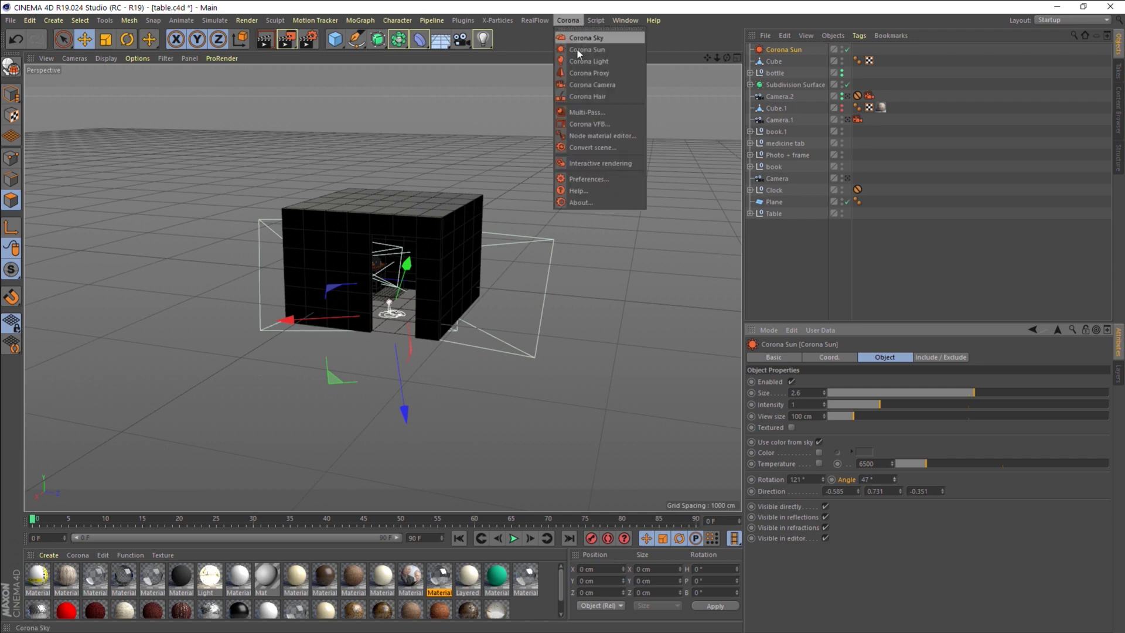
left_click(588, 164)
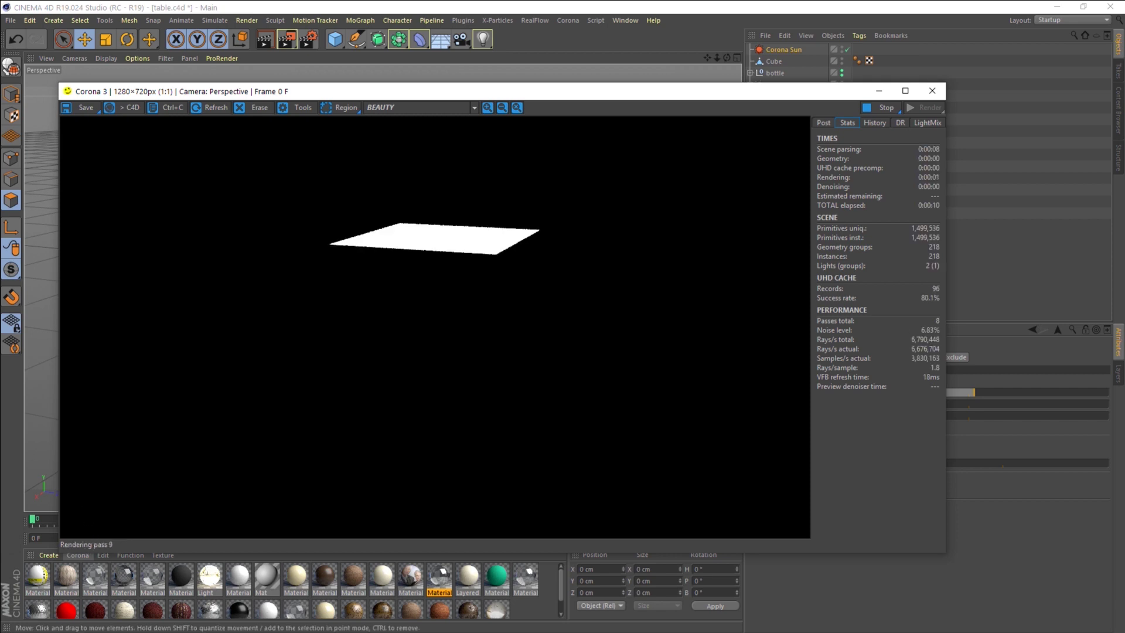
scroll(435, 290, "up", 2)
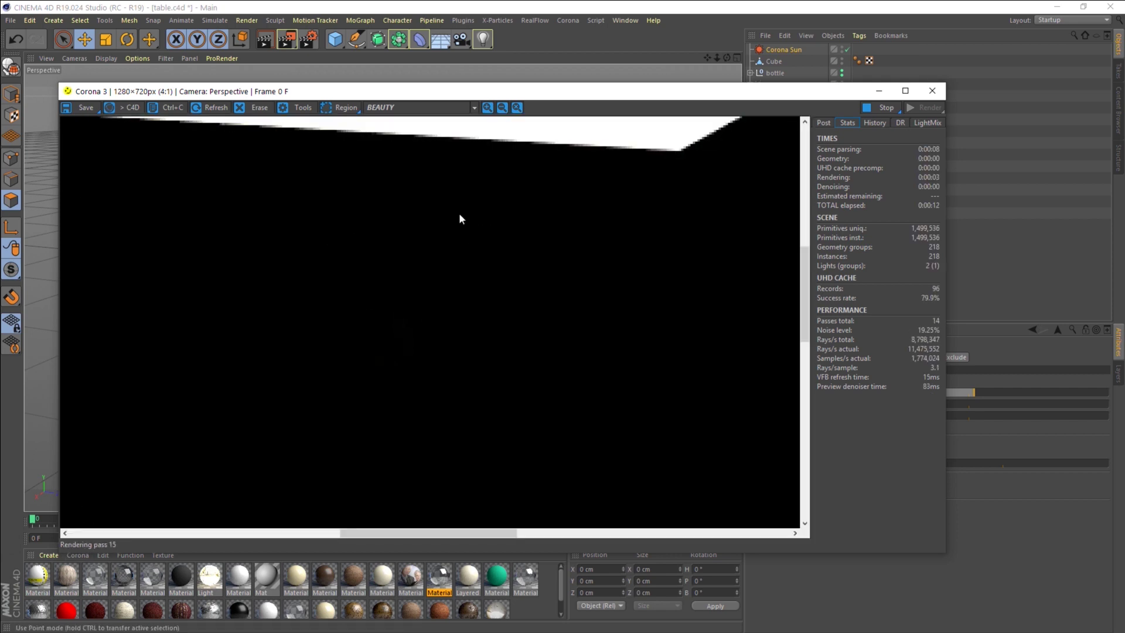
scroll(459, 213, "down", 2)
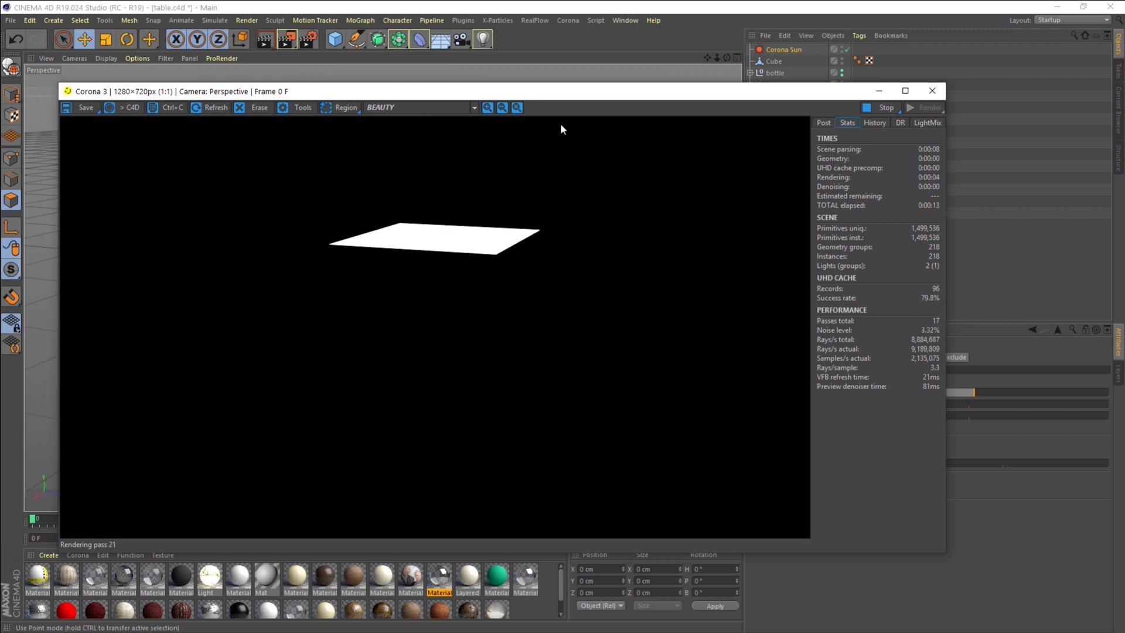
mouse_move(592, 95)
left_mouse_down()
mouse_move(647, 131)
mouse_move(534, 155)
left_mouse_up()
mouse_move(799, 158)
left_mouse_down()
mouse_move(558, 166)
mouse_move(574, 207)
mouse_move(772, 209)
left_mouse_up()
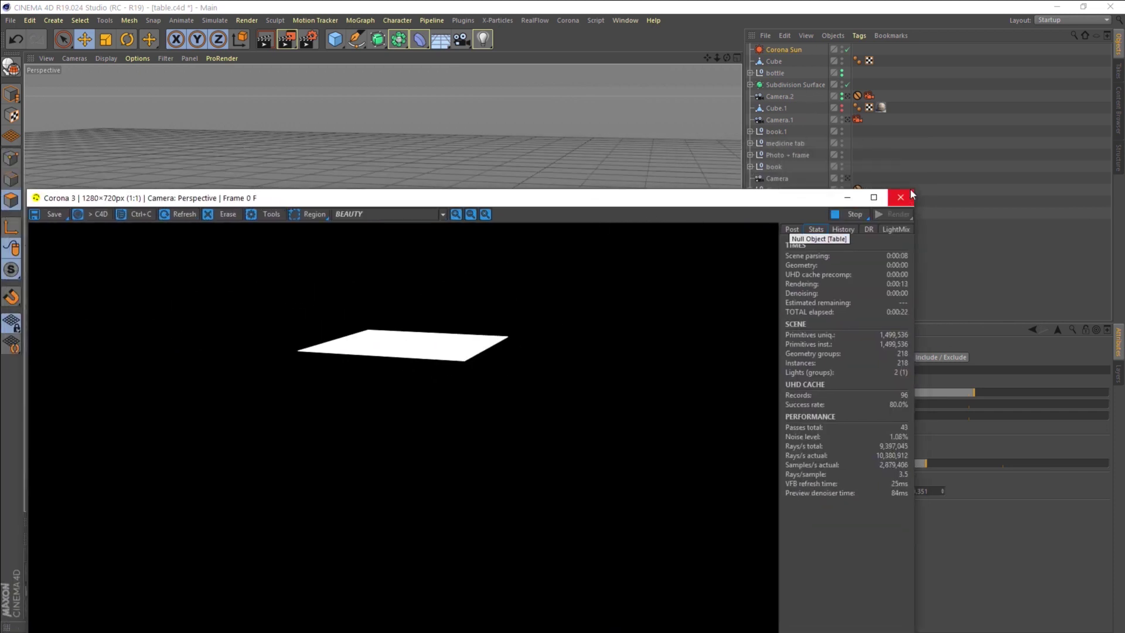
Shrink and move the Corona VFB window to reveal the scene.
left_click_drag(912, 190, 588, 312)
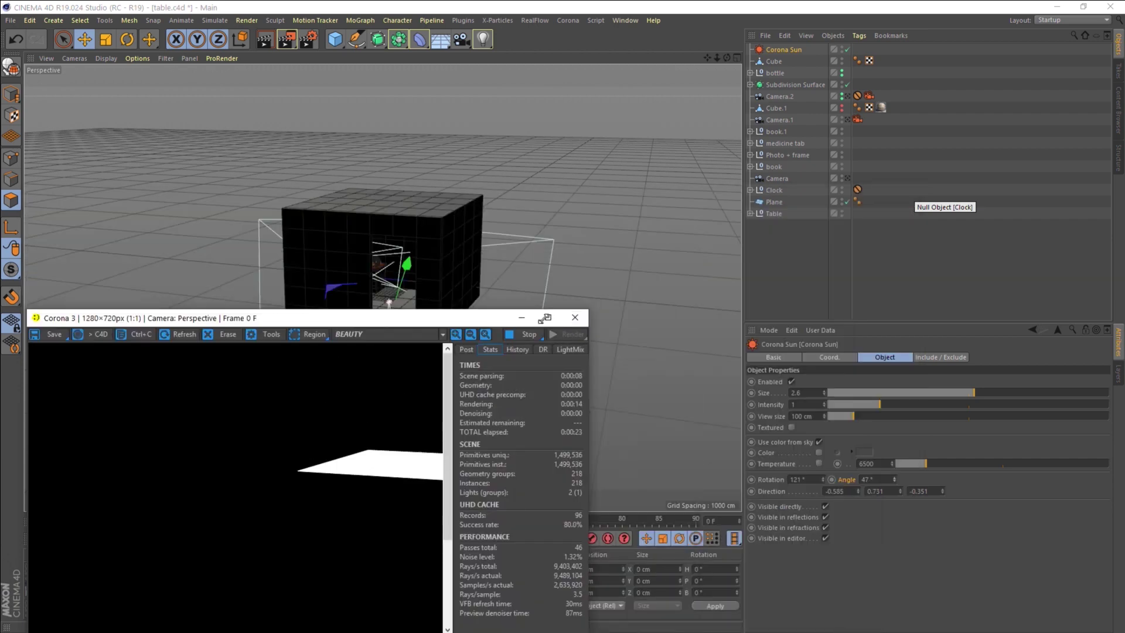
left_click_drag(405, 318, 479, 107)
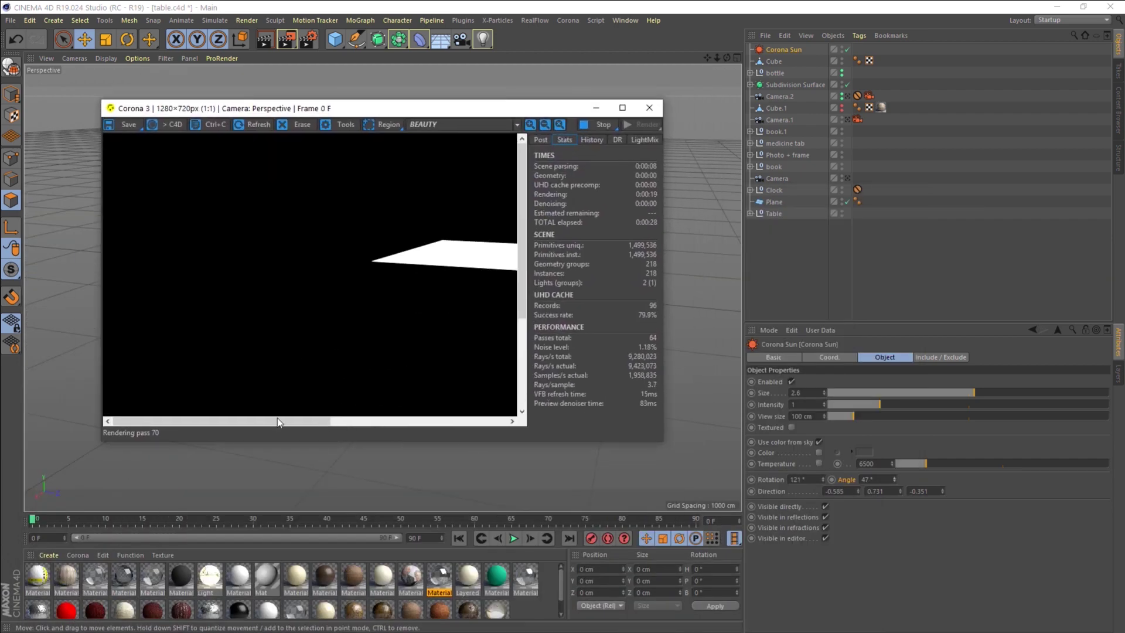
left_click_drag(278, 422, 302, 421)
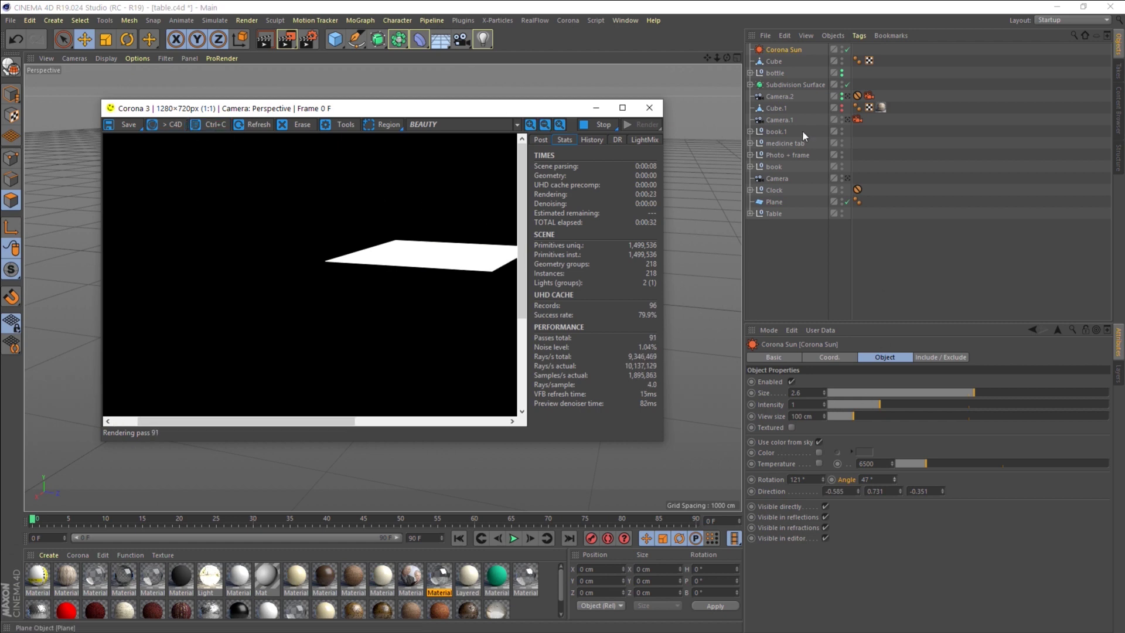
Set the Corona Sun to size 1.7, rotation 0° and angle 10°.
left_click(781, 51)
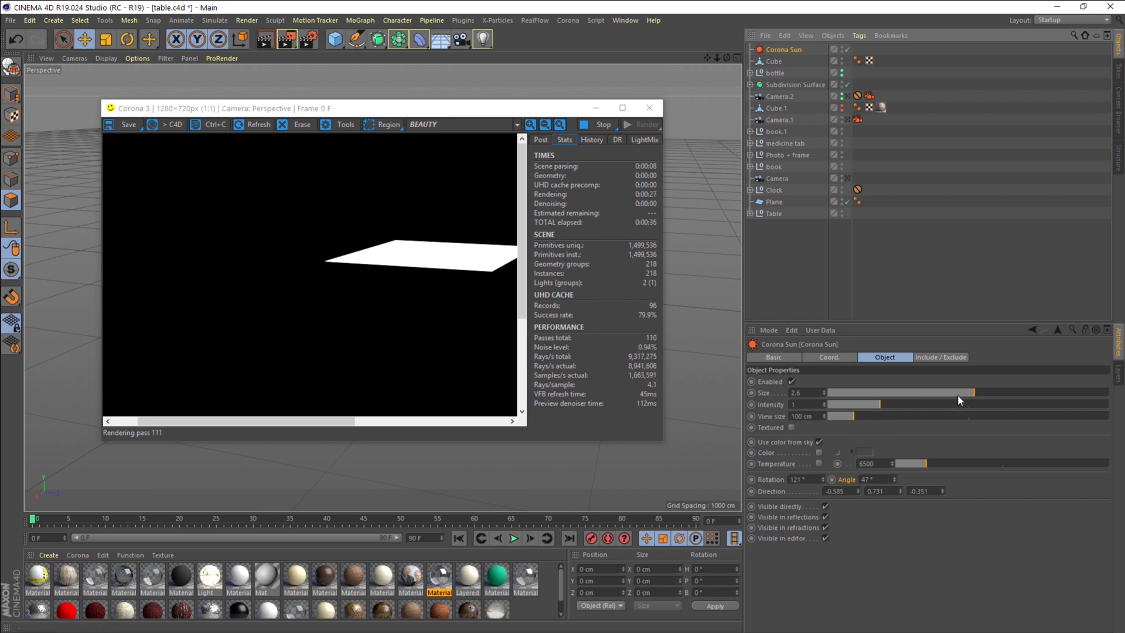
left_click_drag(958, 399, 923, 394)
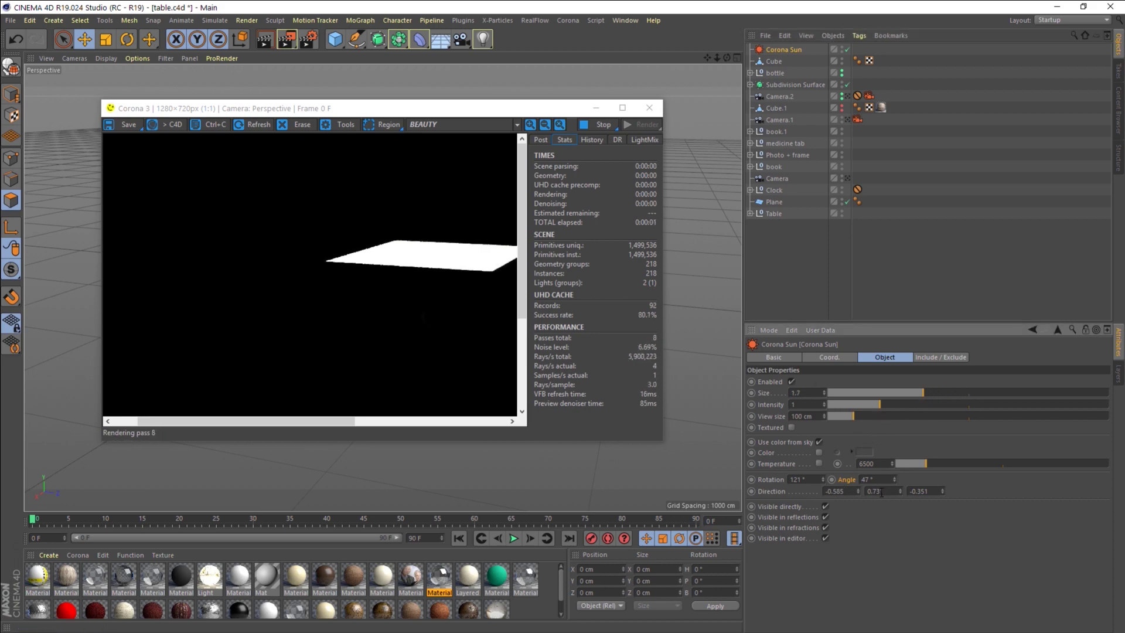
mouse_move(823, 479)
left_mouse_down()
mouse_move(855, 479)
mouse_move(802, 479)
left_mouse_up()
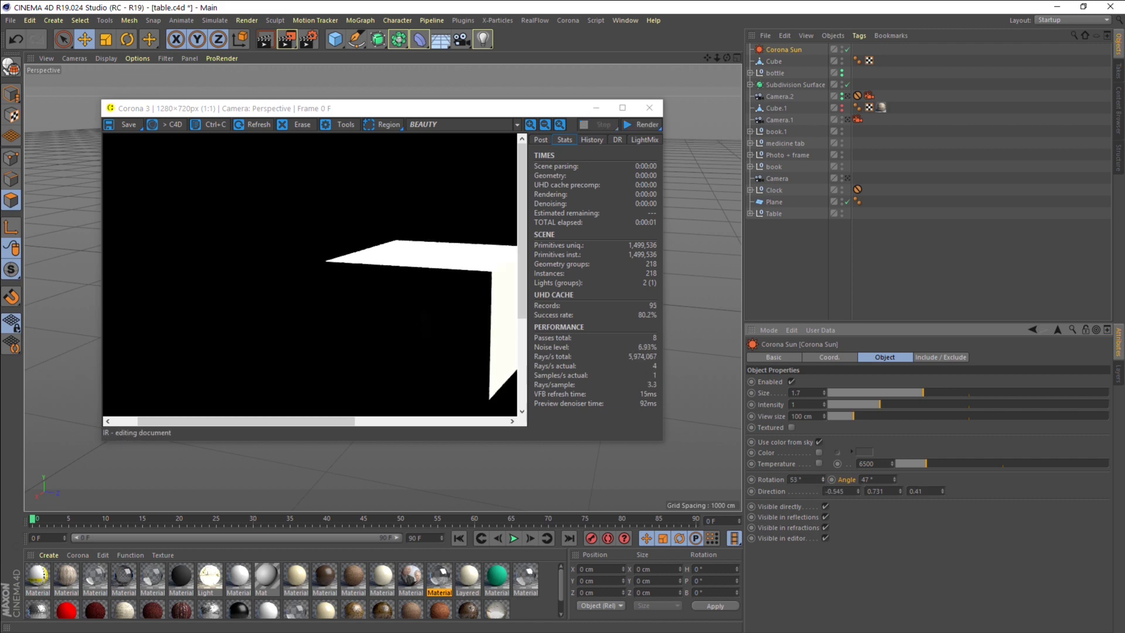
left_click_drag(348, 423, 396, 424)
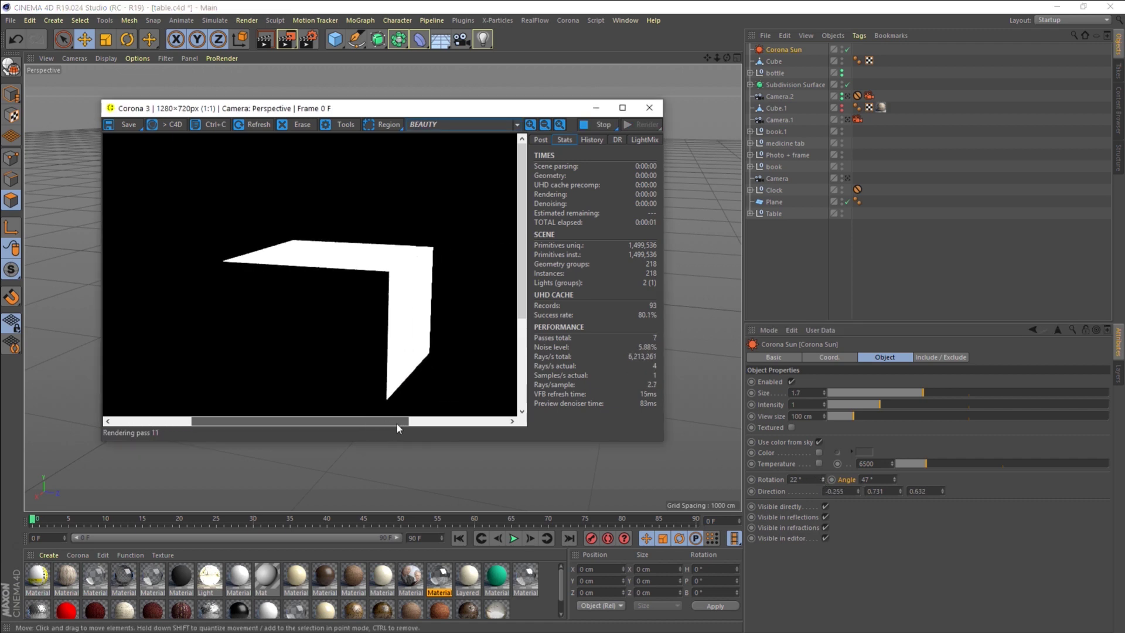
left_click_drag(823, 479, 808, 479)
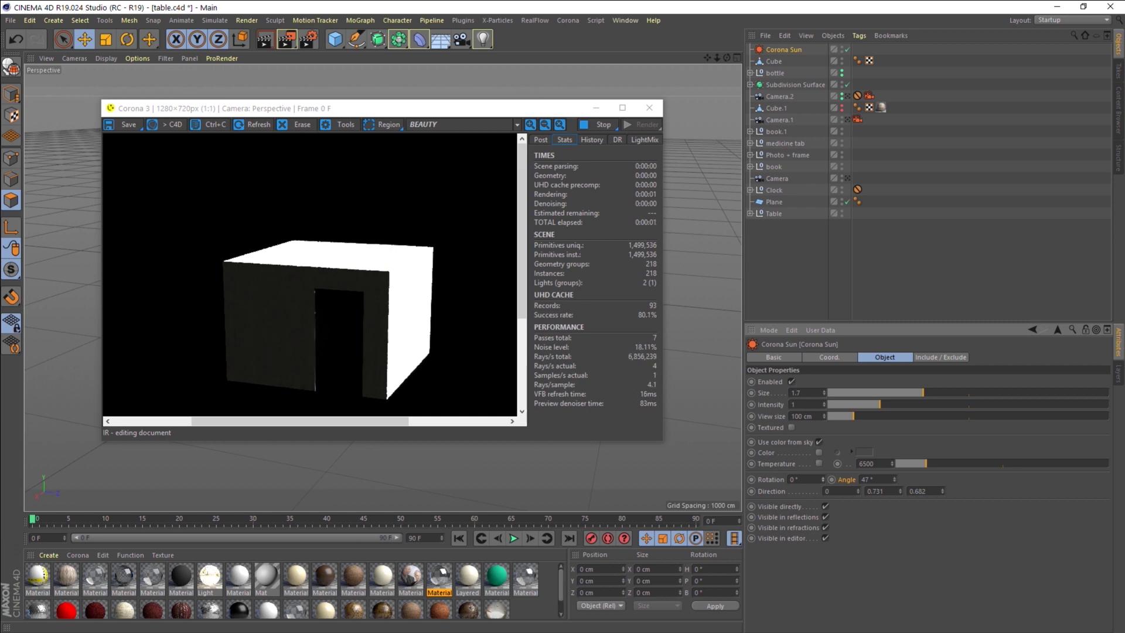
mouse_move(894, 479)
left_mouse_down()
mouse_move(894, 498)
mouse_move(893, 476)
left_mouse_up()
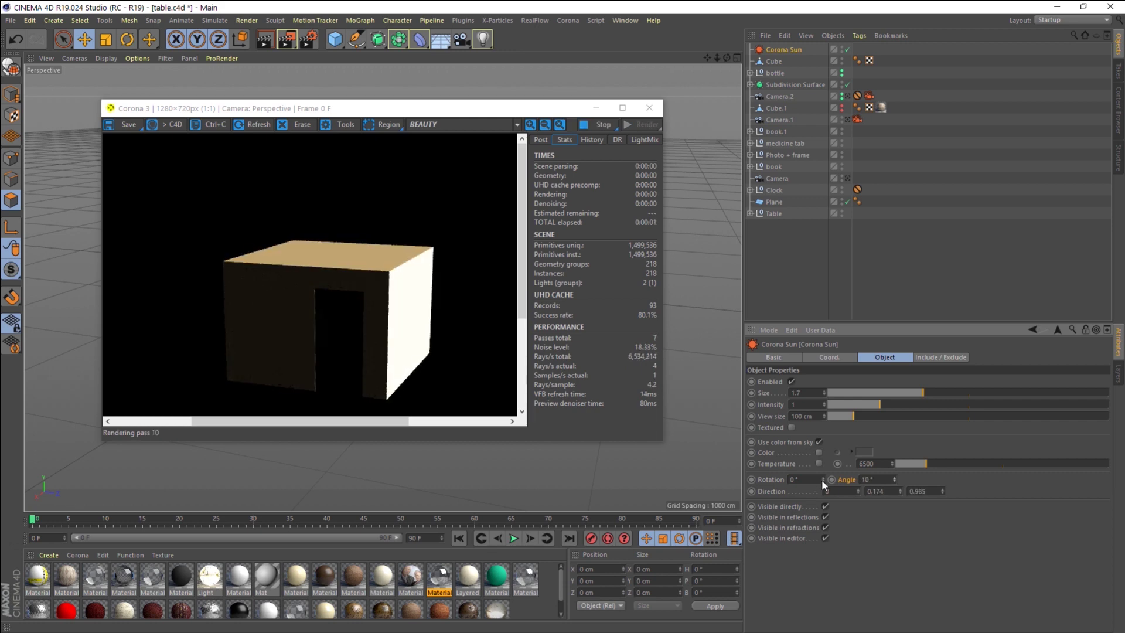
left_click_drag(822, 479, 822, 433)
left_click_drag(822, 479, 822, 504)
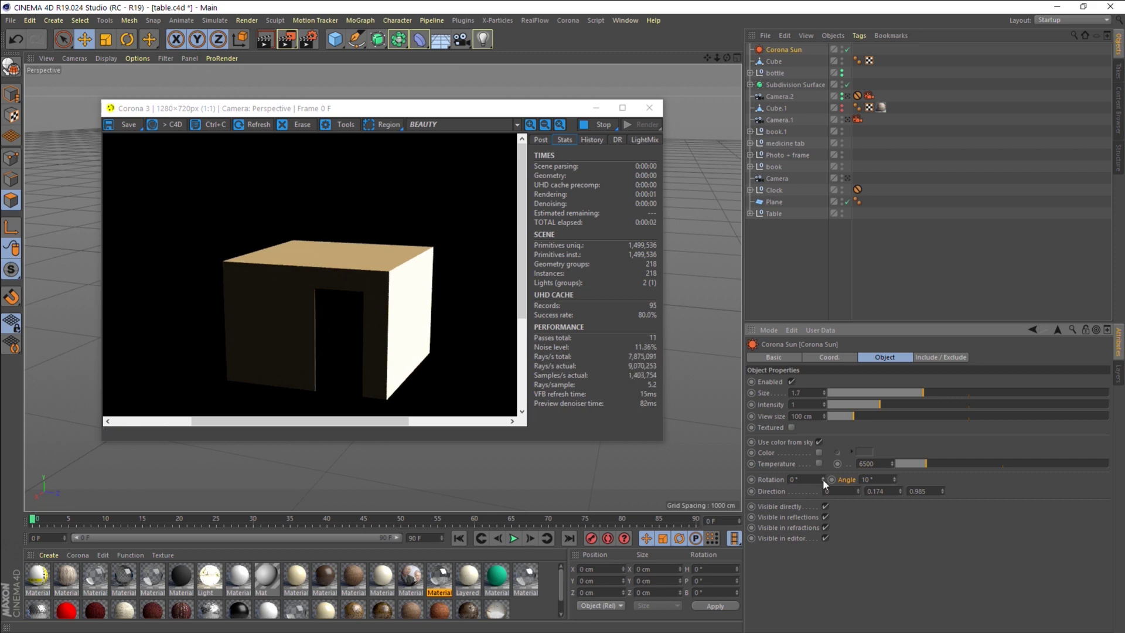
left_click_drag(823, 479, 822, 463)
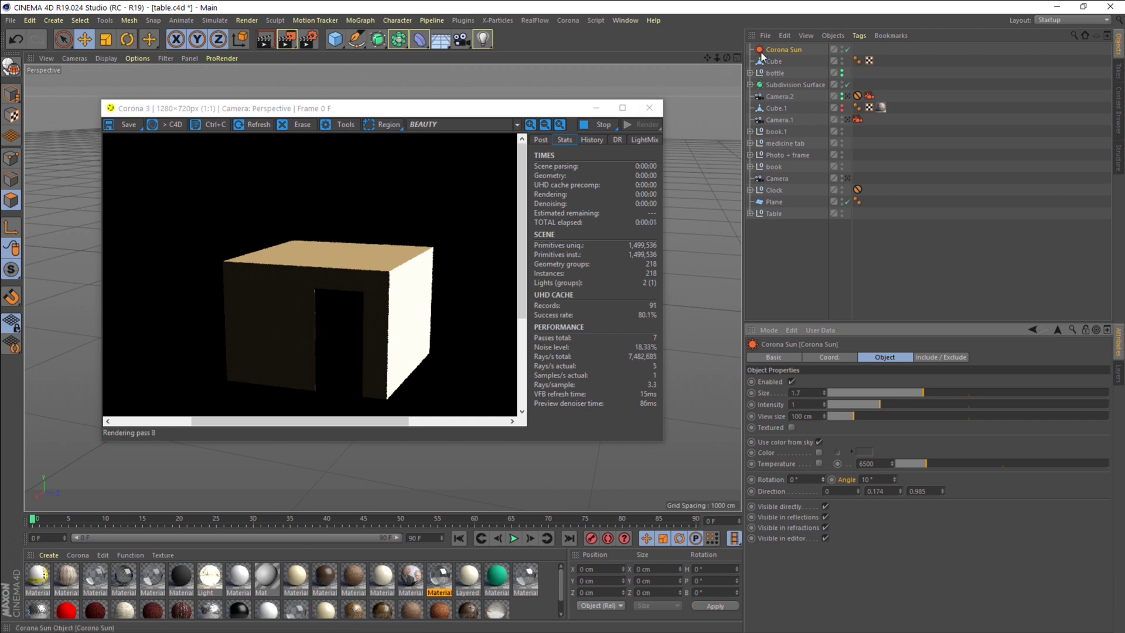
left_click(131, 40)
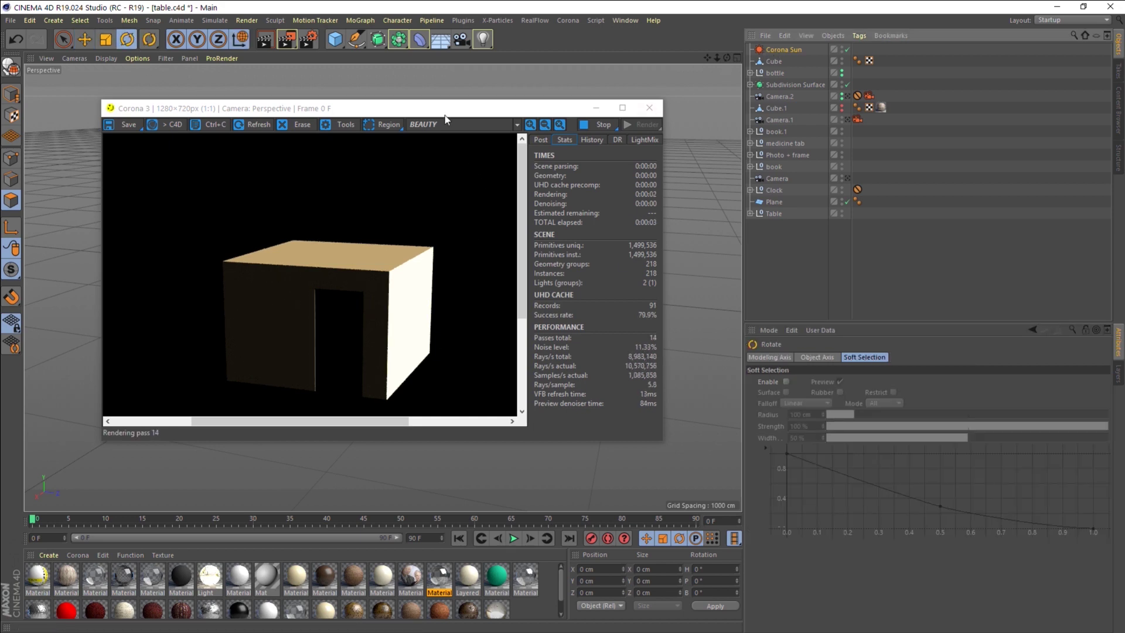
Rotate the Corona Sun so light falls through the doorway onto the nightstand.
left_click_drag(445, 120, 767, 133)
mouse_move(403, 332)
left_mouse_down()
mouse_move(290, 287)
mouse_move(360, 336)
left_mouse_up()
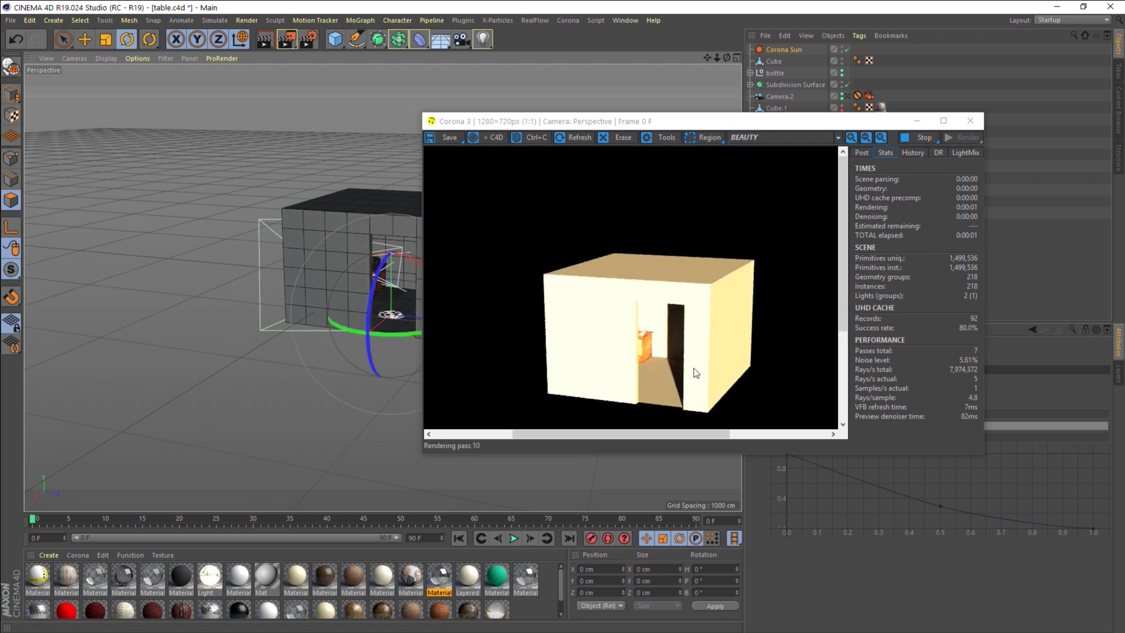
scroll(634, 347, "up", 3)
scroll(631, 346, "down", 2)
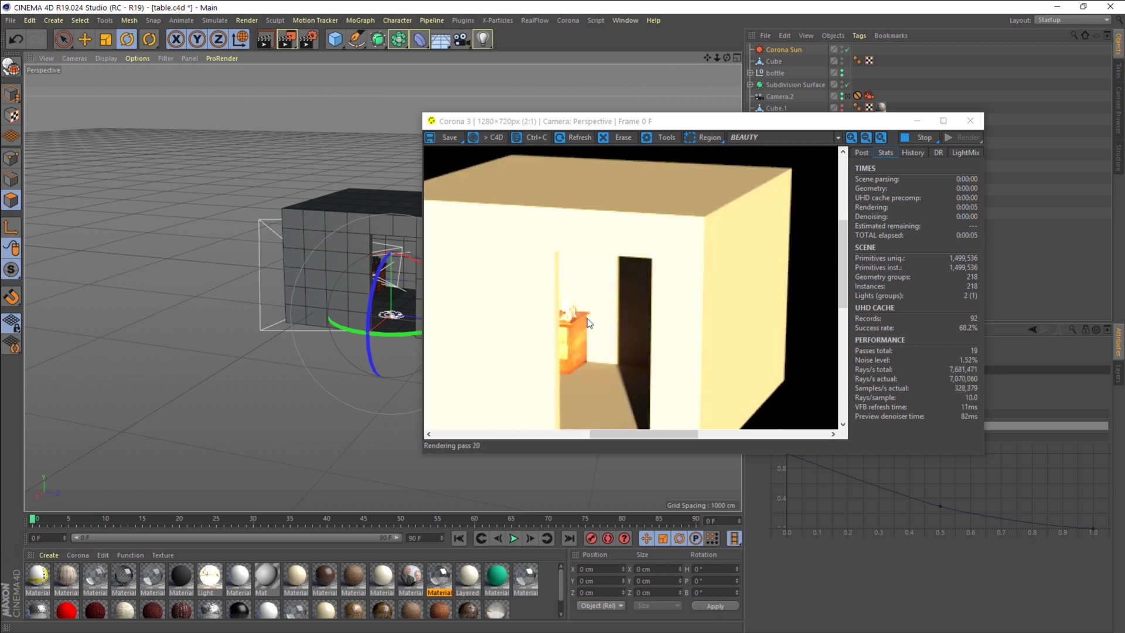
mouse_move(840, 126)
left_mouse_down()
mouse_move(719, 98)
mouse_move(632, 99)
left_mouse_up()
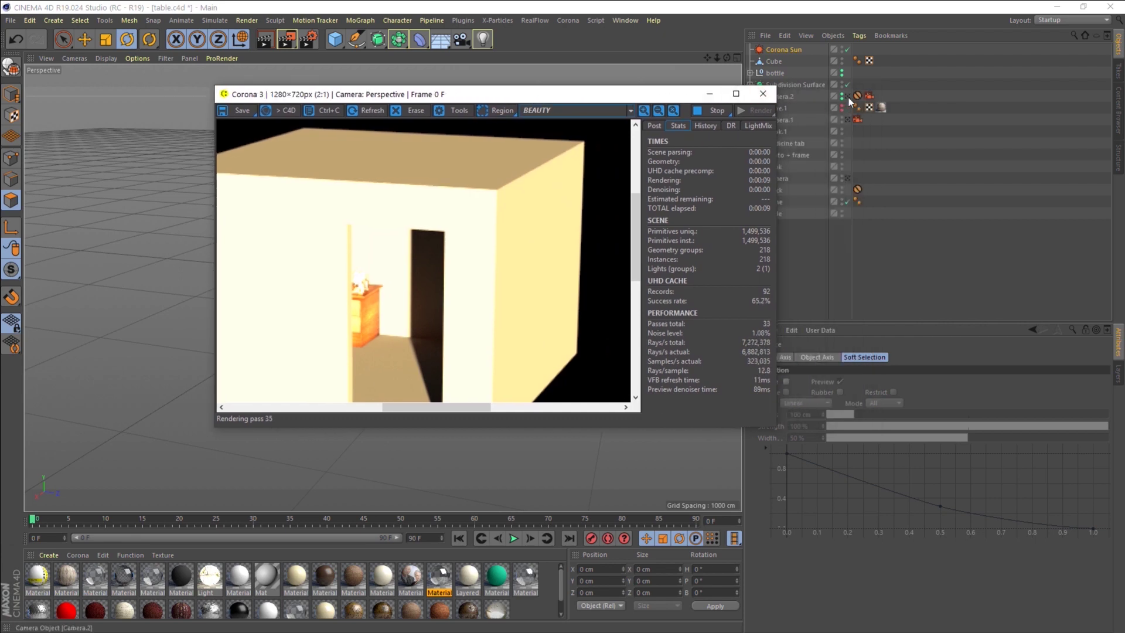
Render through Camera.2 at 1:1 in a resized VFB, then select Corona Sun.
left_click(847, 96)
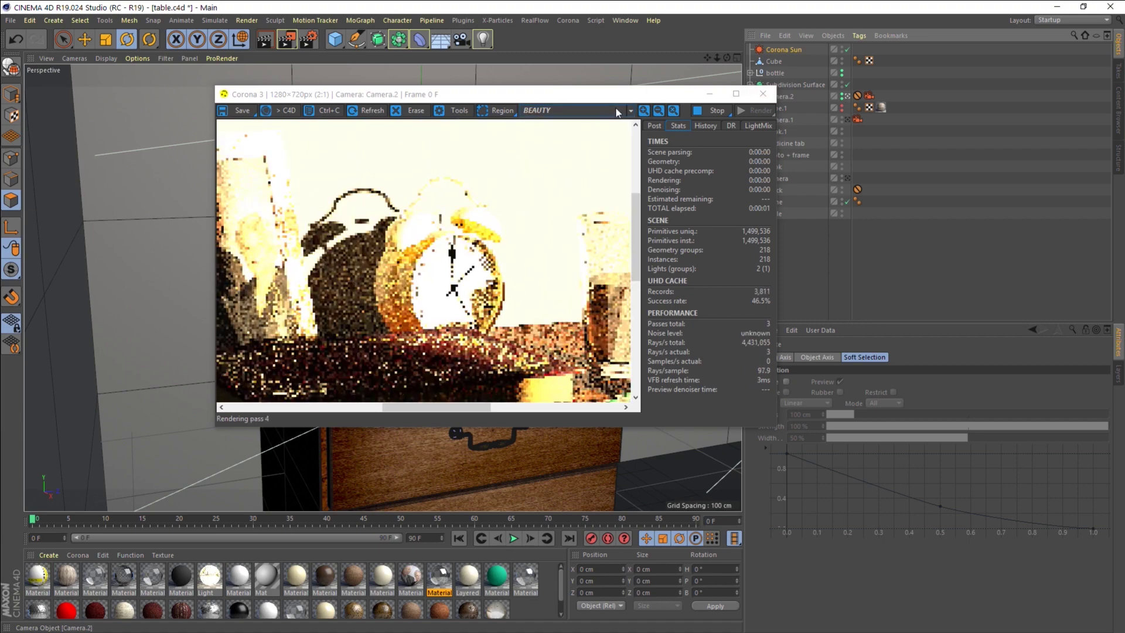
double_click(527, 94)
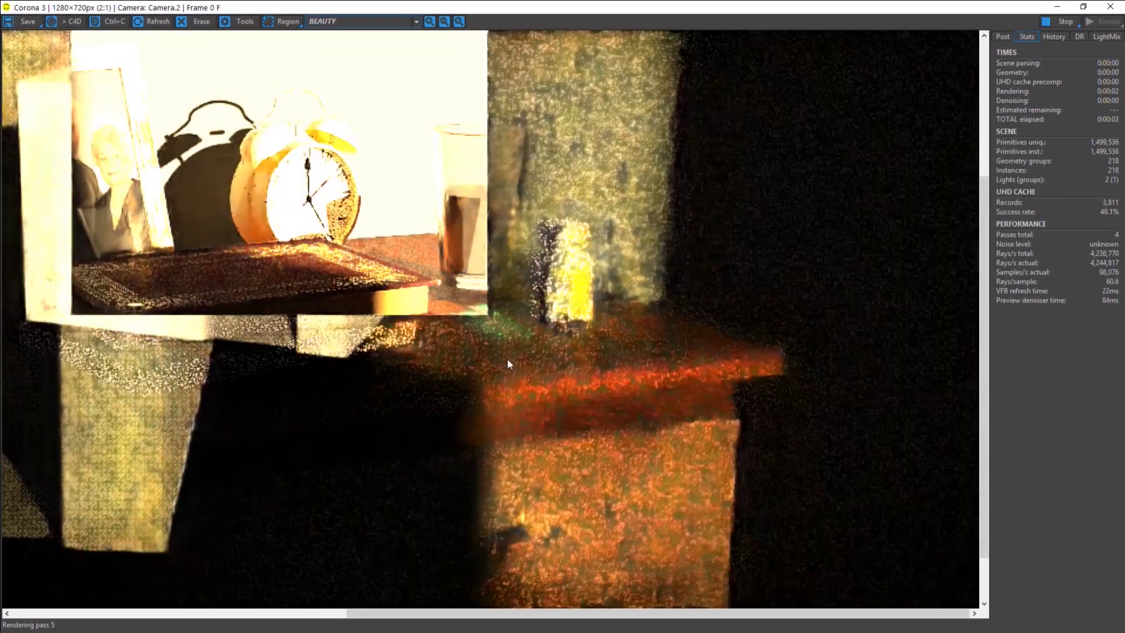
double_click(97, 6)
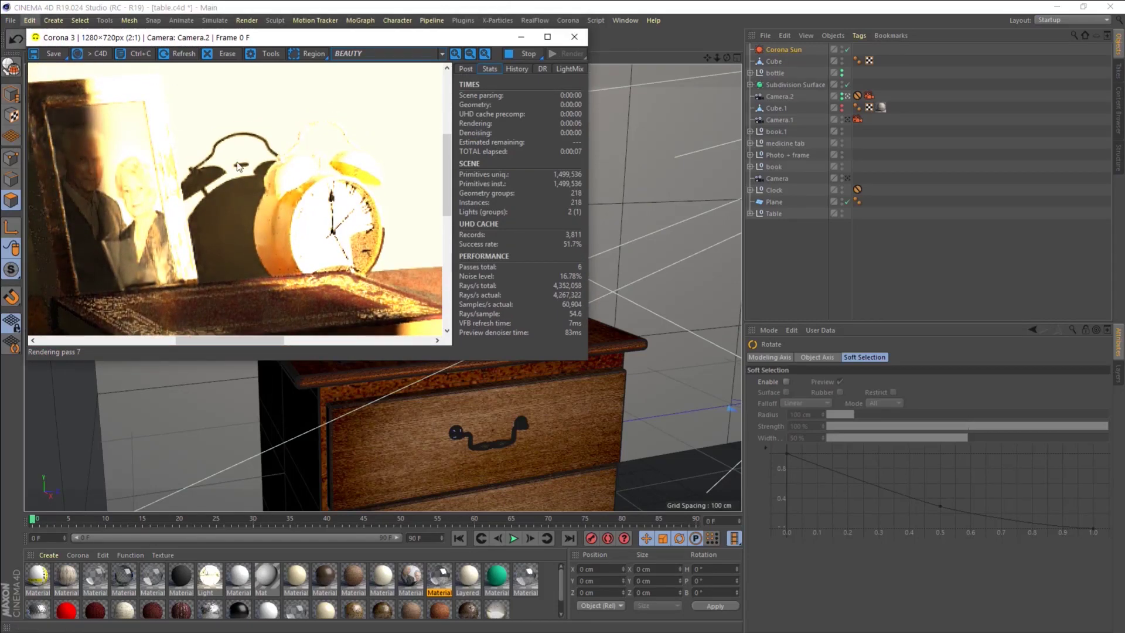
left_click_drag(589, 366, 770, 514)
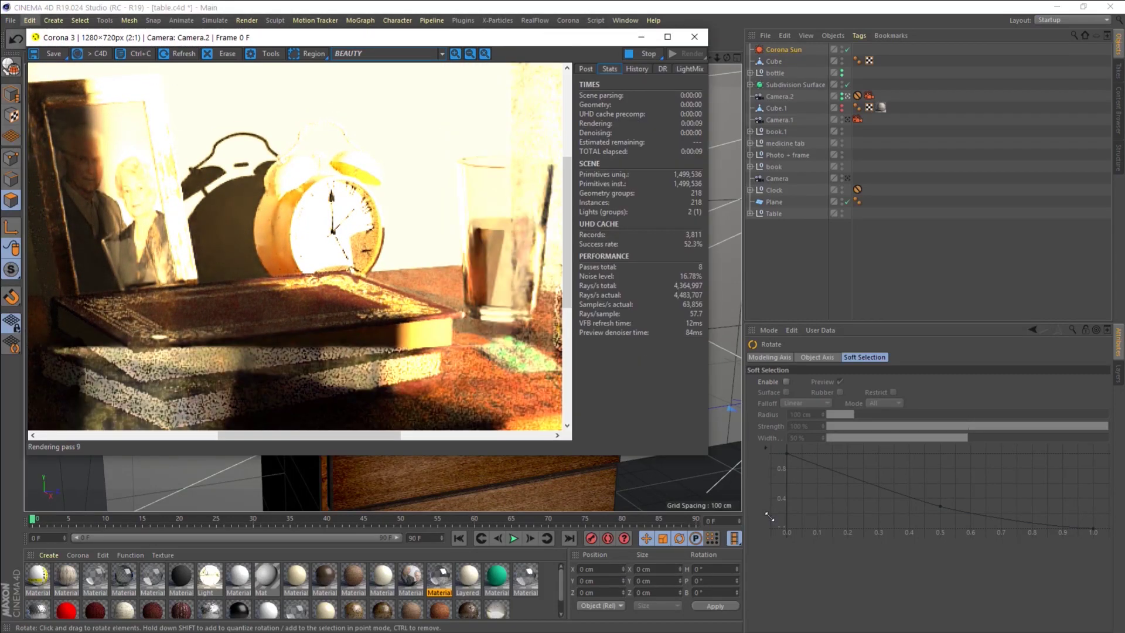
left_click(470, 54)
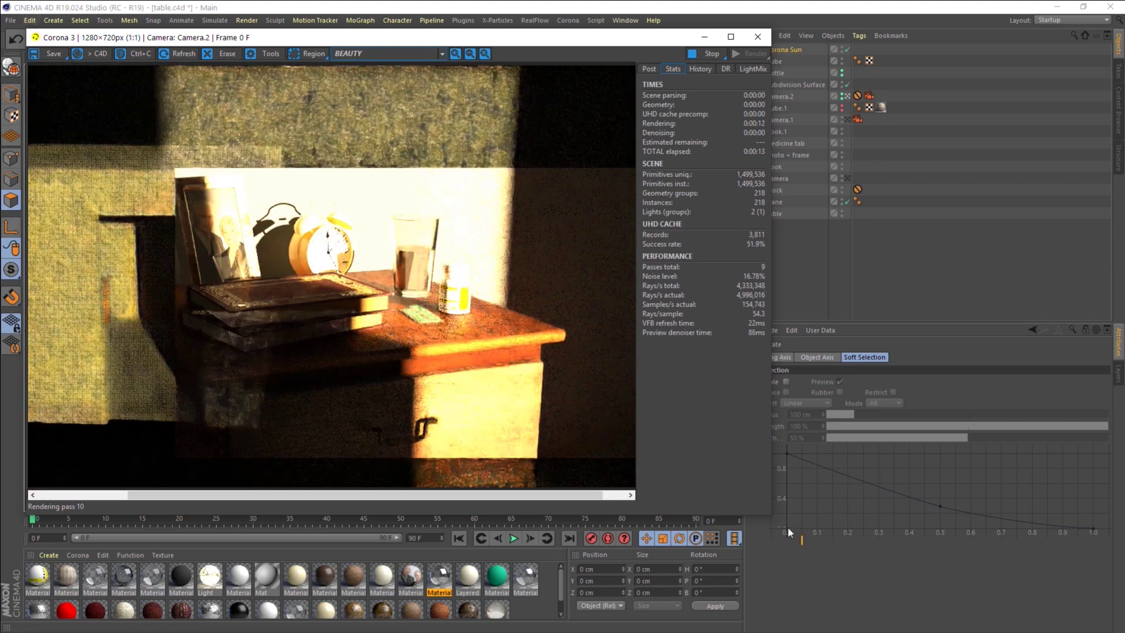
mouse_move(771, 513)
left_mouse_down()
mouse_move(581, 446)
mouse_move(588, 426)
left_mouse_up()
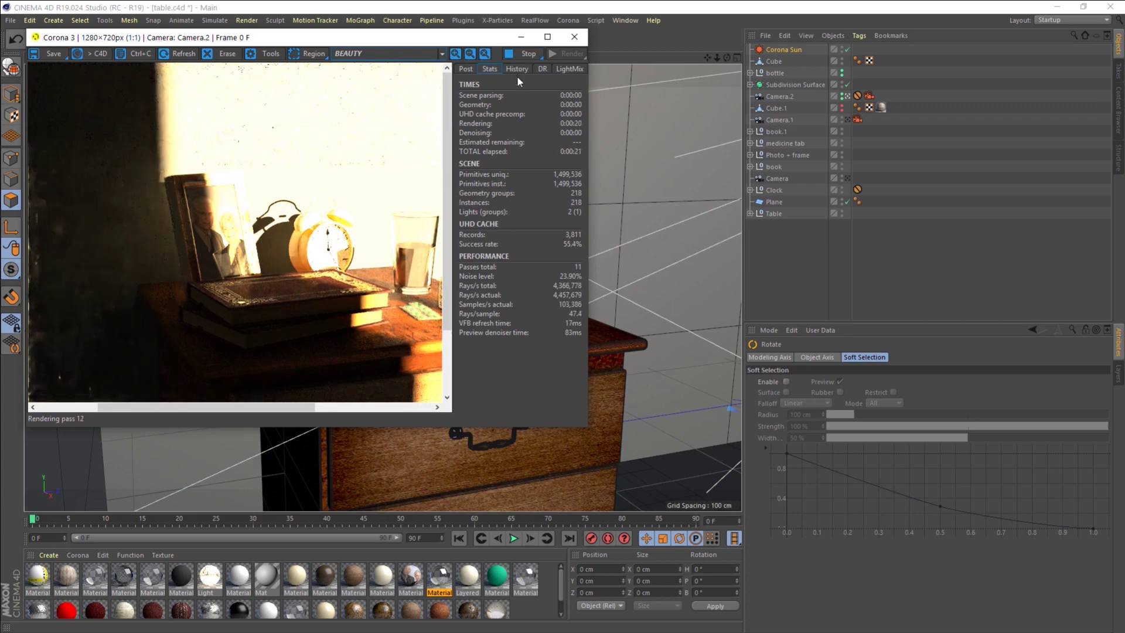
left_click(783, 50)
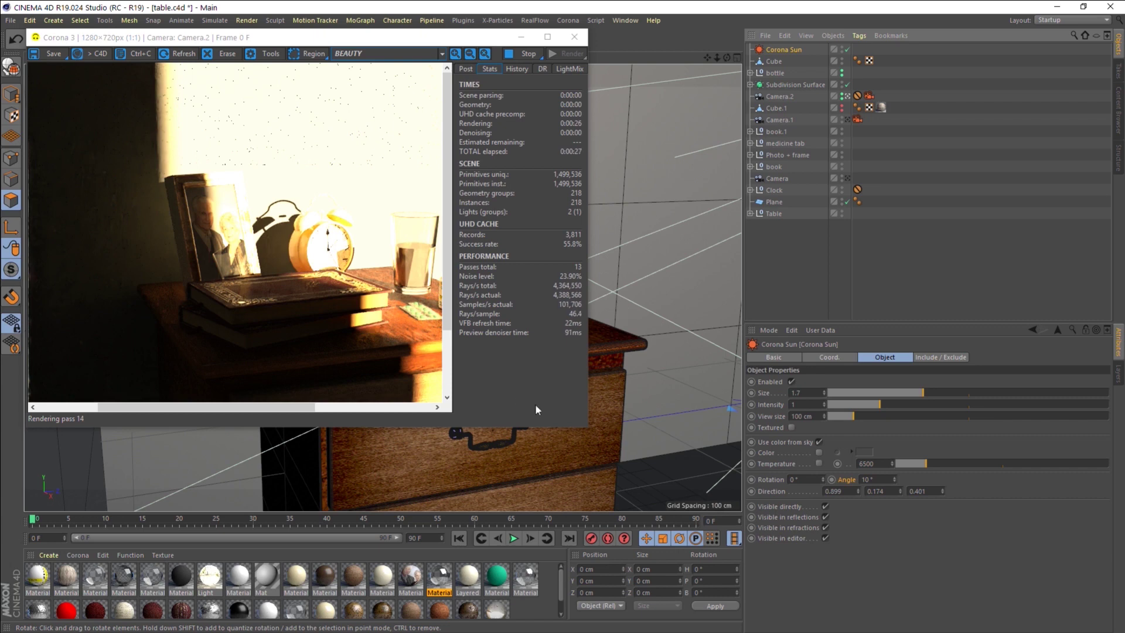
Lower the Corona Sun size stepwise from 1.7 down to 0.01.
mouse_move(587, 428)
left_mouse_down()
mouse_move(748, 529)
mouse_move(694, 518)
left_mouse_up()
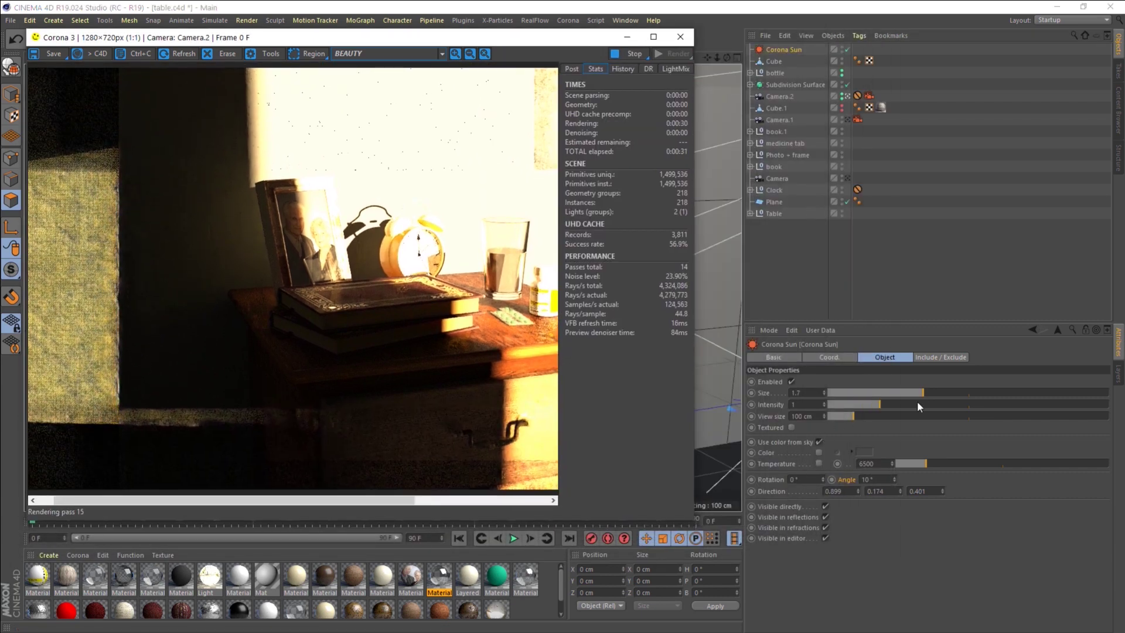
left_click_drag(920, 391, 861, 396)
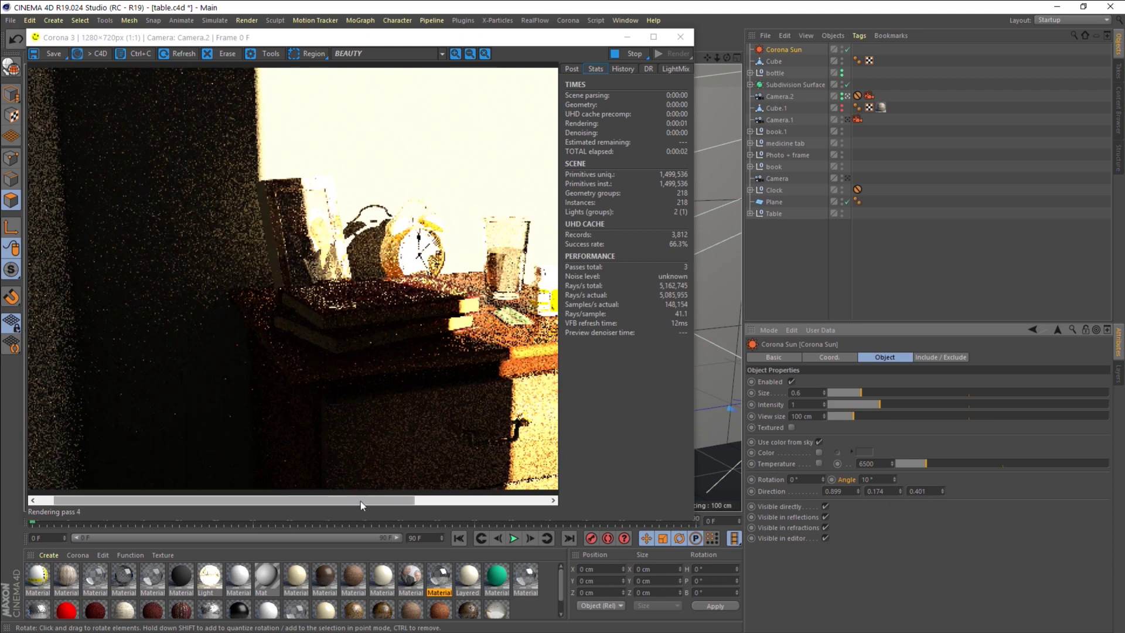
left_click_drag(363, 500, 437, 498)
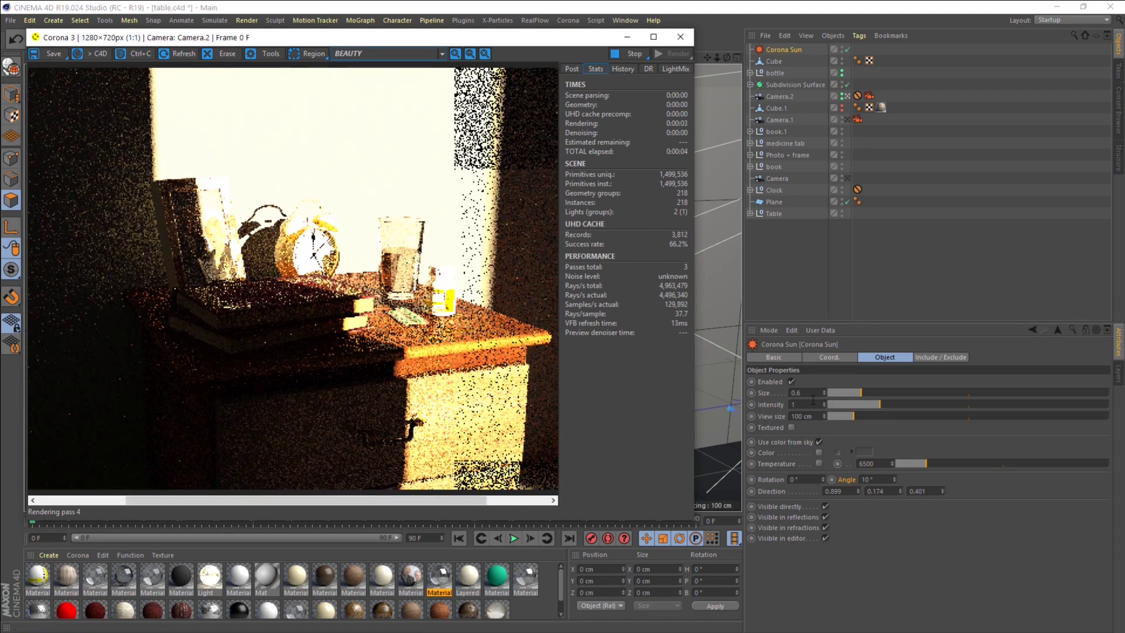
left_click_drag(825, 394, 826, 399)
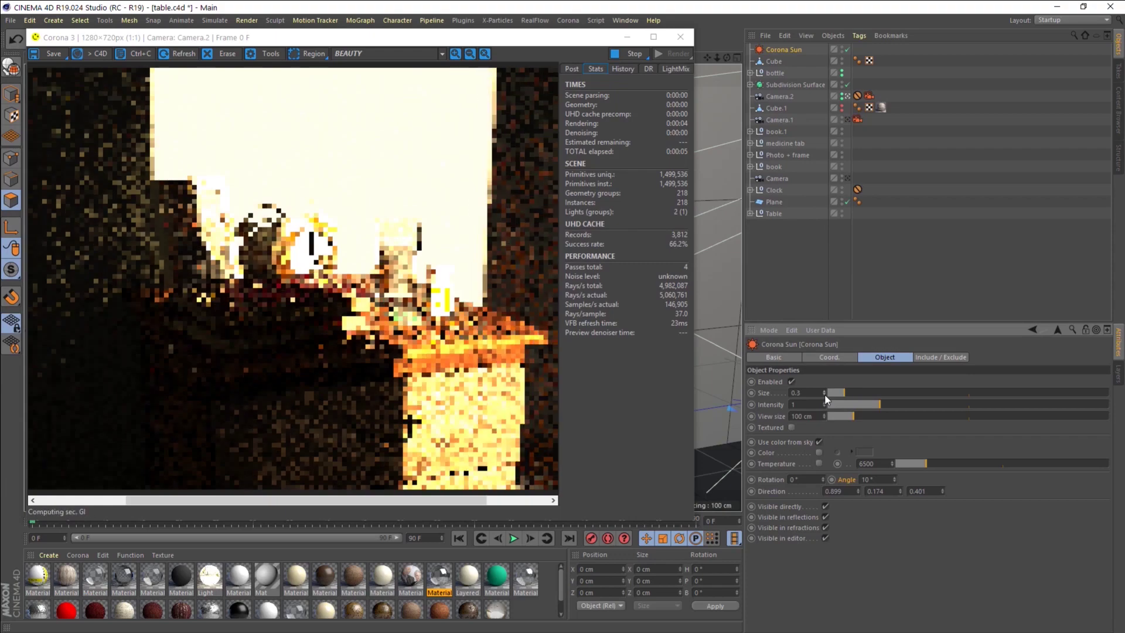
left_click(824, 396)
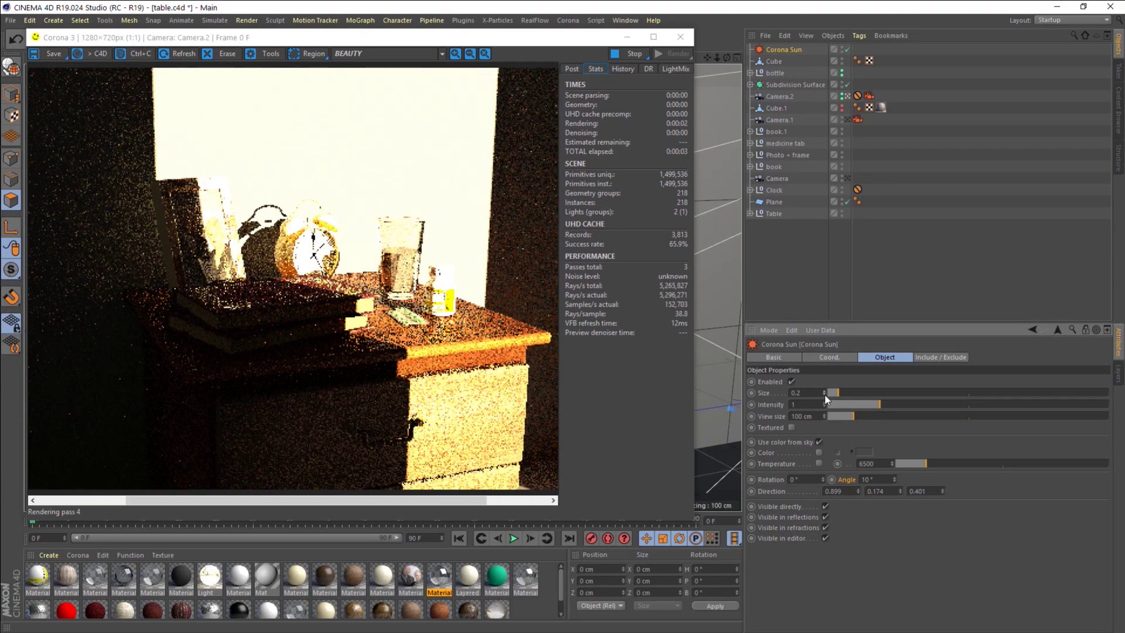
left_click(825, 397)
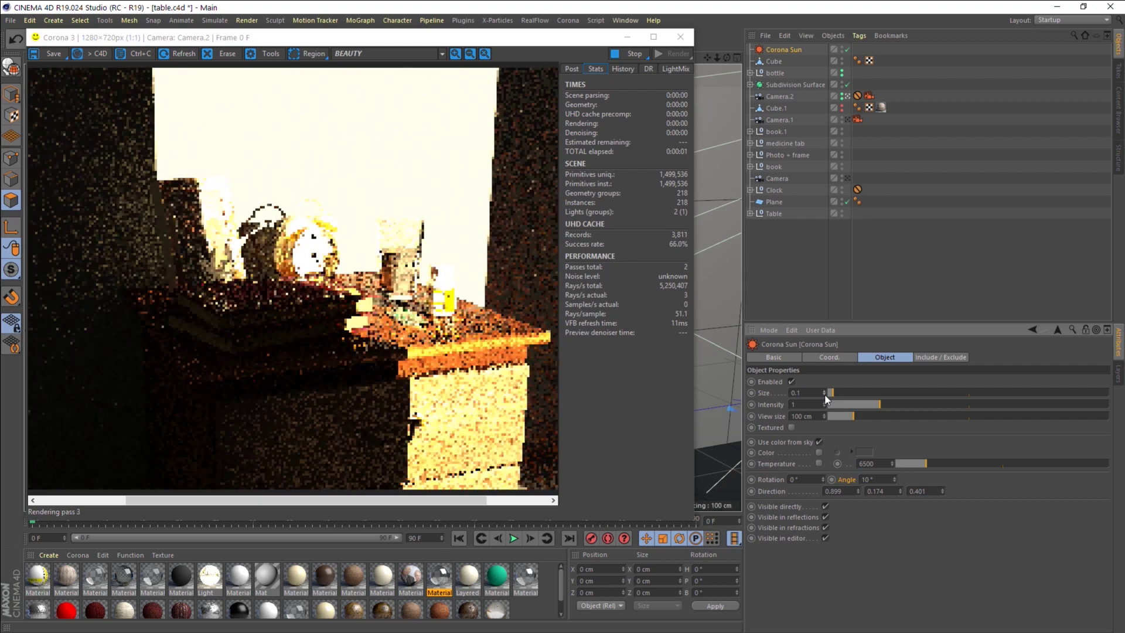
left_click(824, 395)
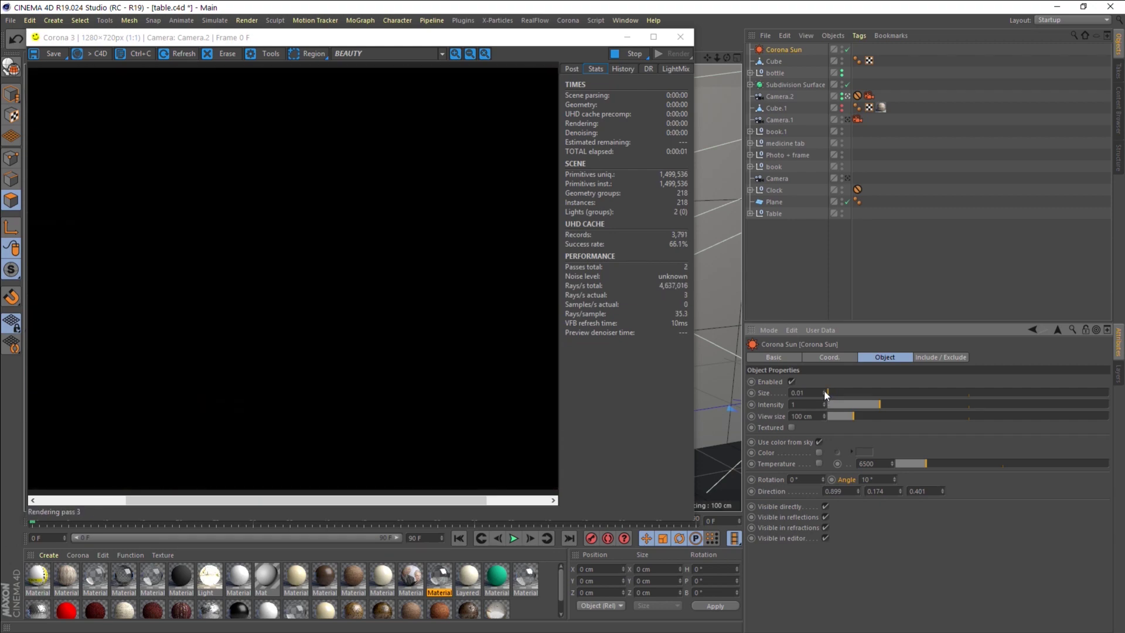
Retype the sun size until it settles at 0.1, then open Camera.2's Corona camera tag.
double_click(800, 393)
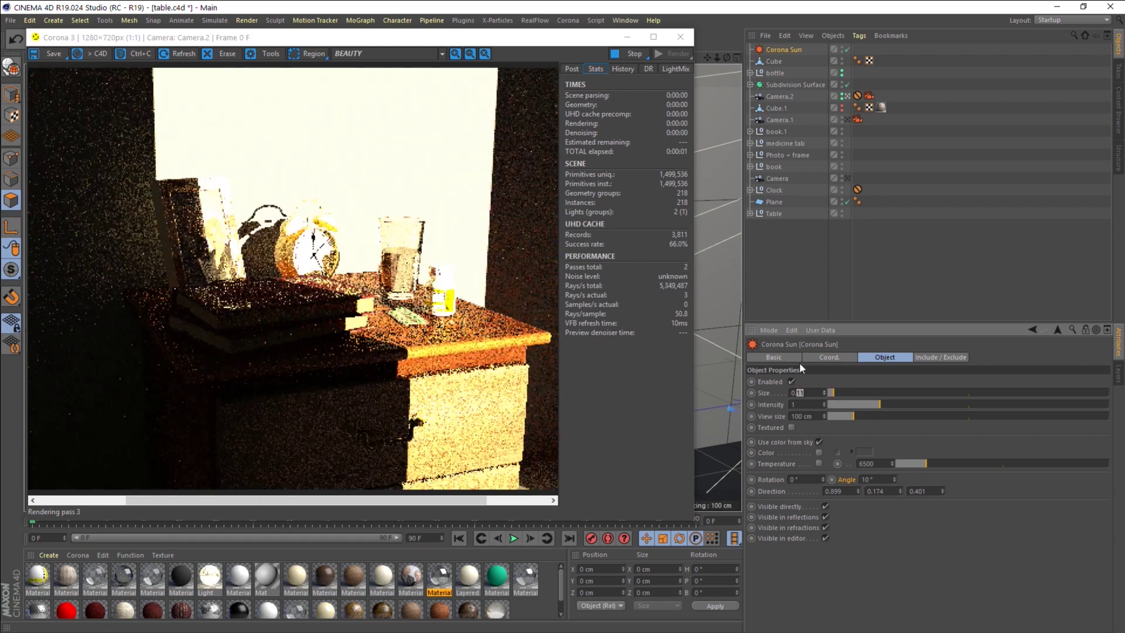
type("1")
key("Return")
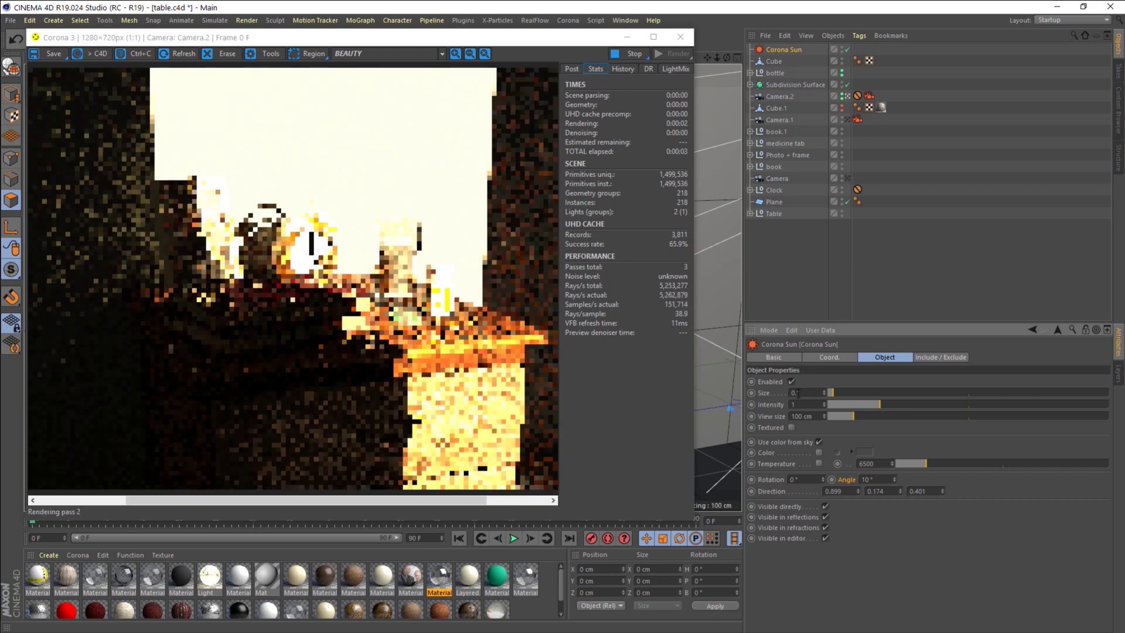
double_click(798, 392)
type("01")
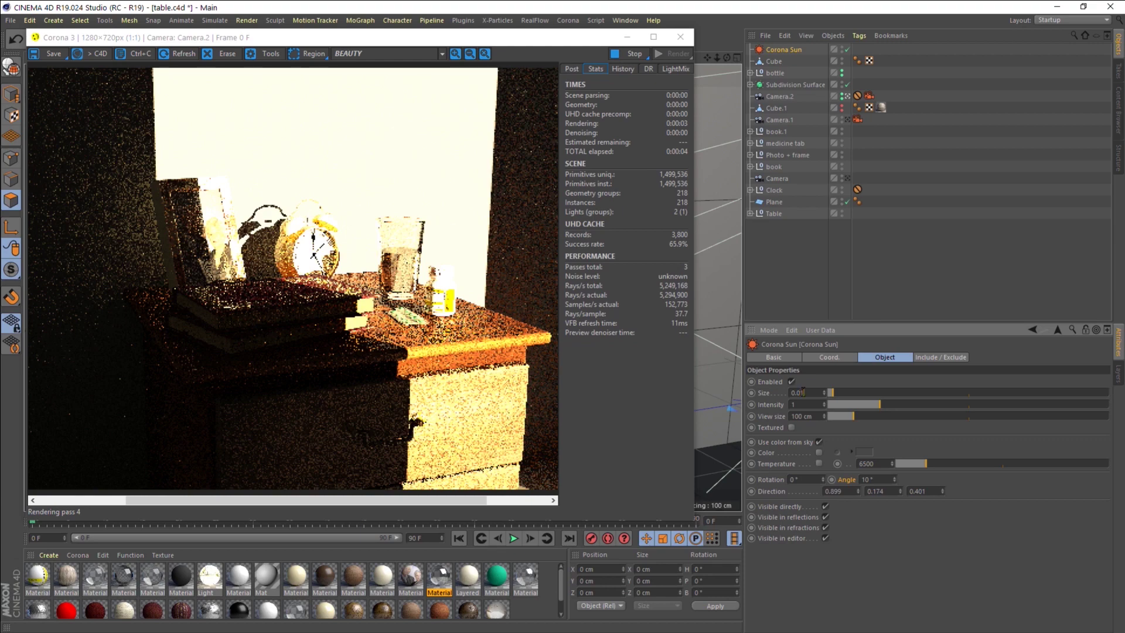
key("Return")
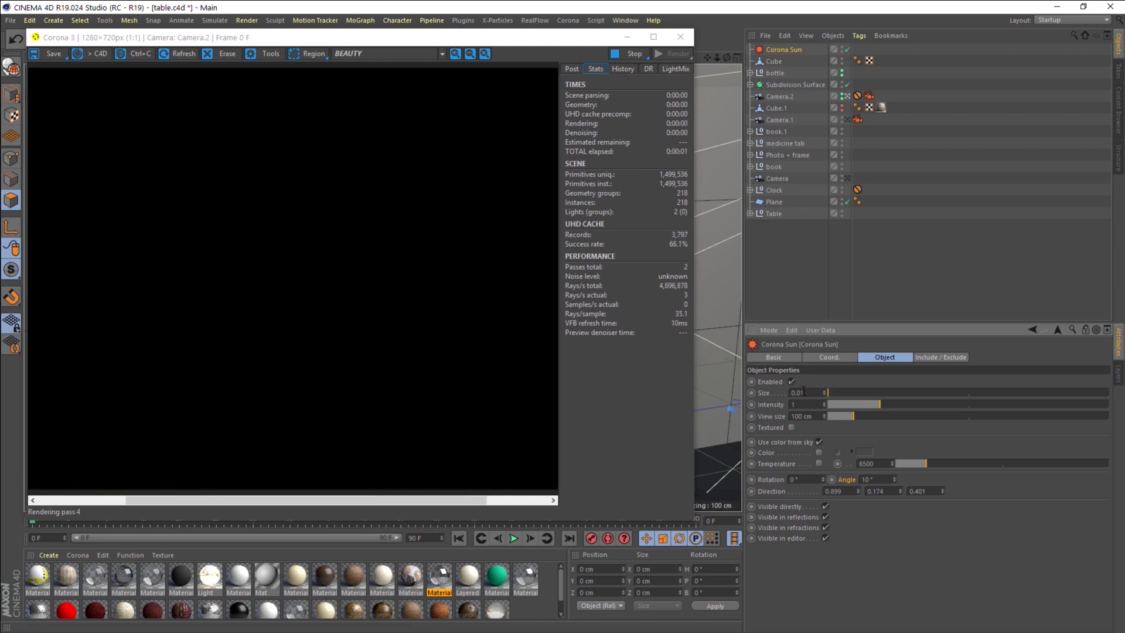
scroll(799, 392, "up", 1)
scroll(799, 393, "up", 1)
scroll(803, 392, "down", 1)
double_click(798, 393)
type("1")
key("Return")
type(".0")
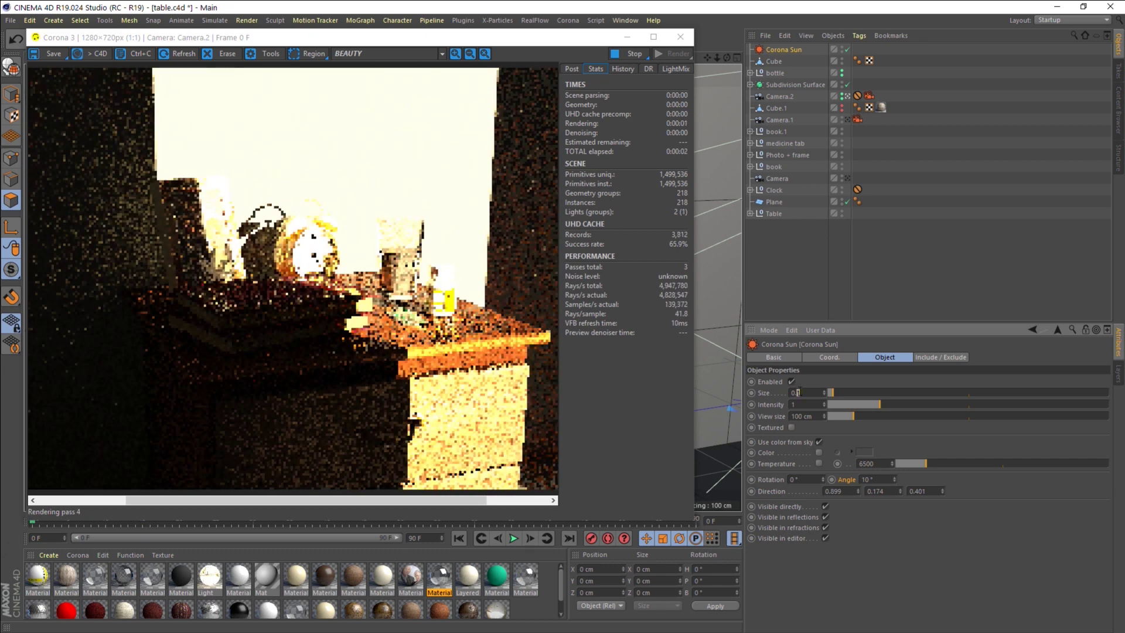
key("BackSpace")
type("9")
key("Return")
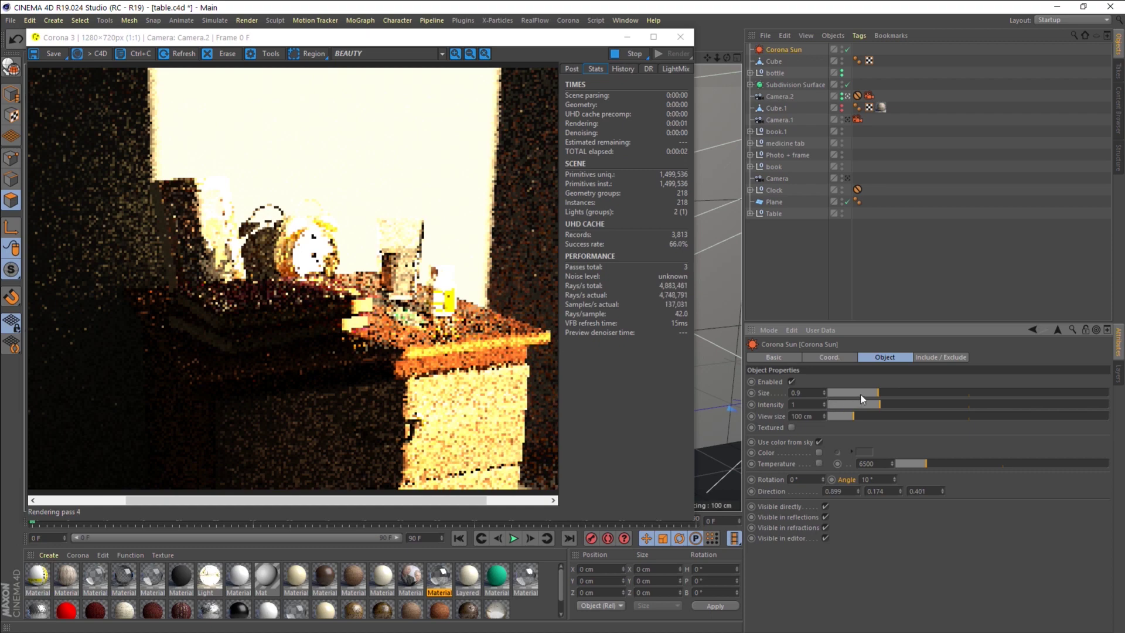
left_click(831, 393)
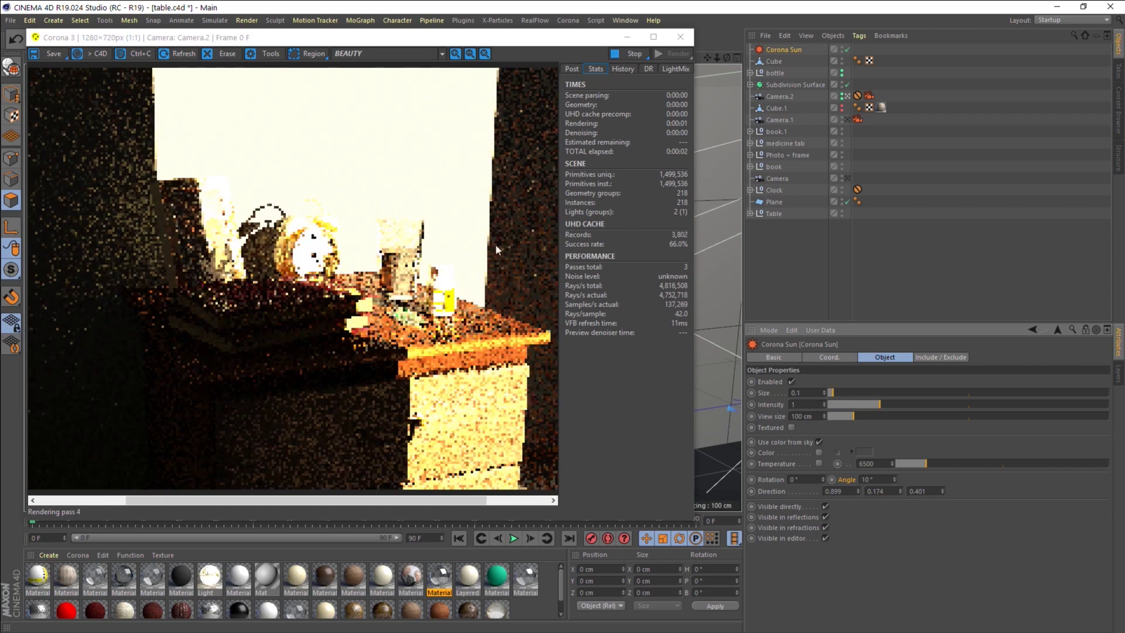
left_click(869, 95)
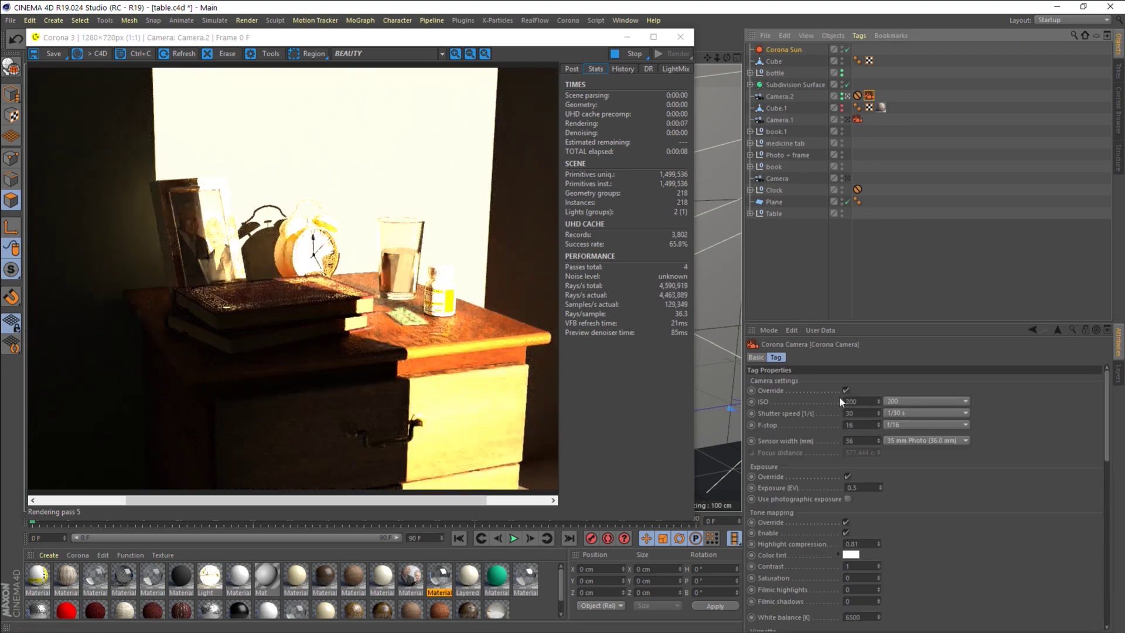
Set the camera tag exposure to 0 EV, disable Exposure Override, enable Camera settings Override.
left_click(881, 489)
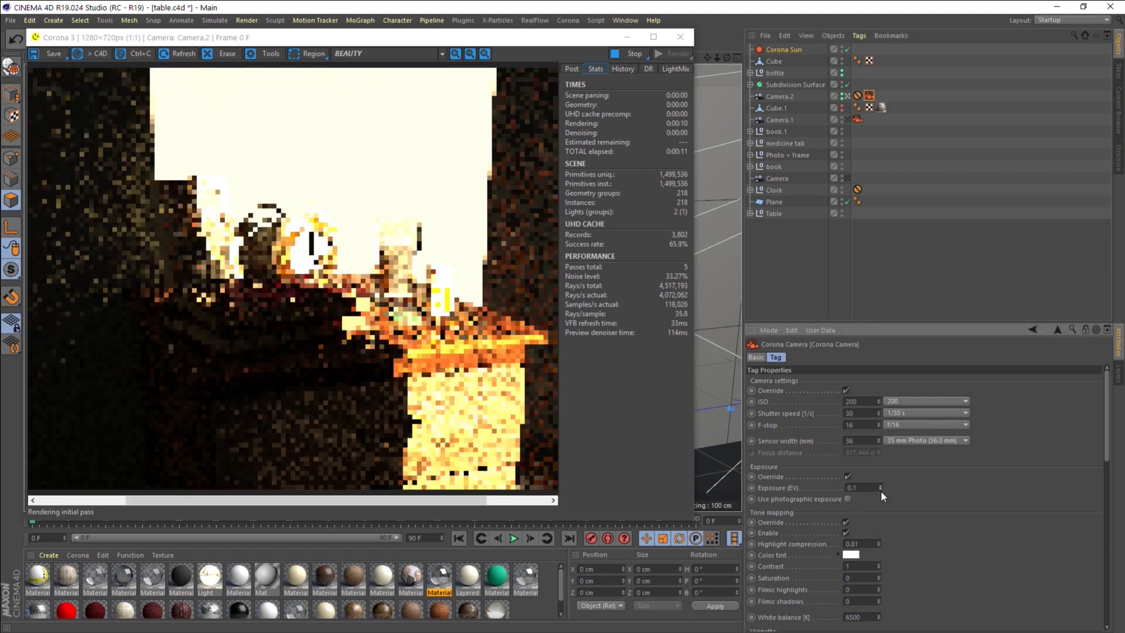
left_click(846, 477)
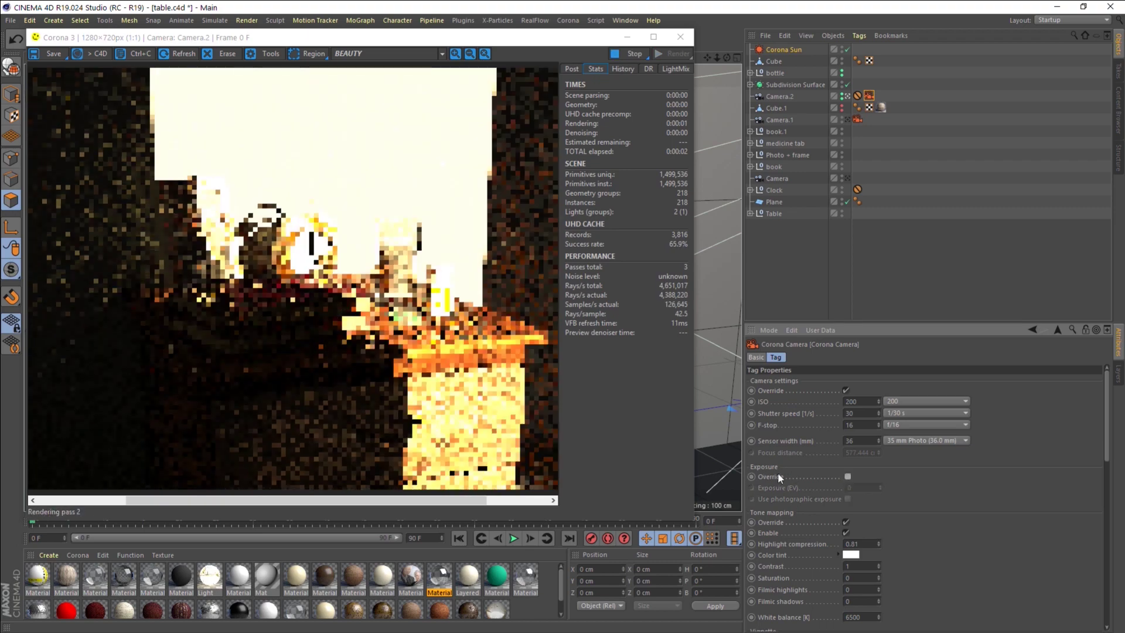
left_click(845, 391)
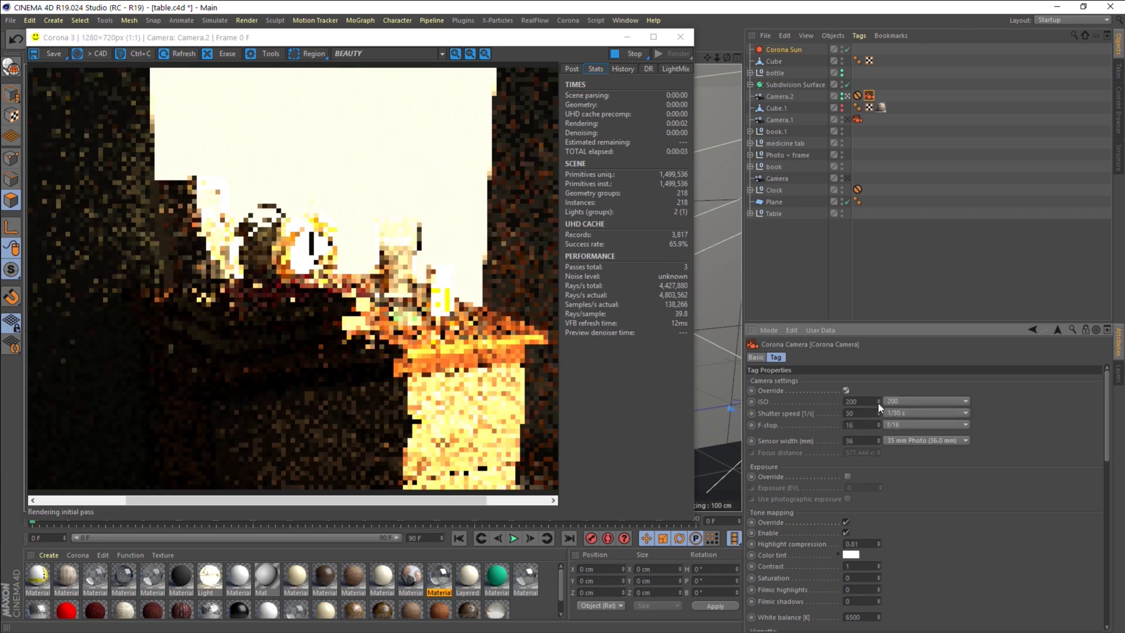
Open the Render Settings with Ctrl+B.
left_click_drag(443, 42, 449, 99)
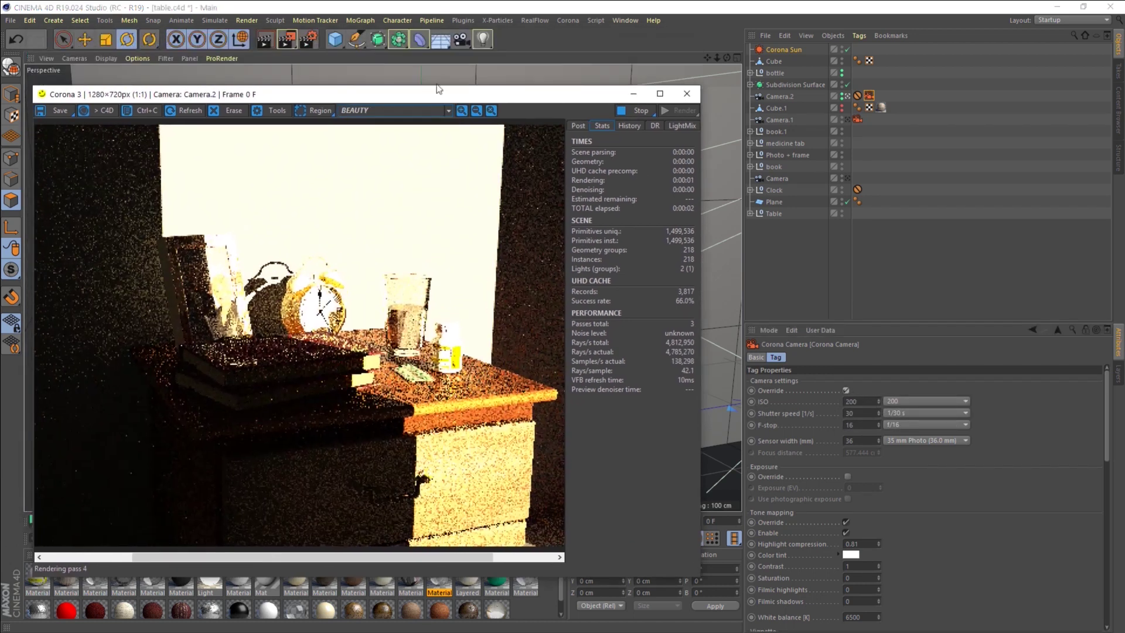
key("ctrl+b")
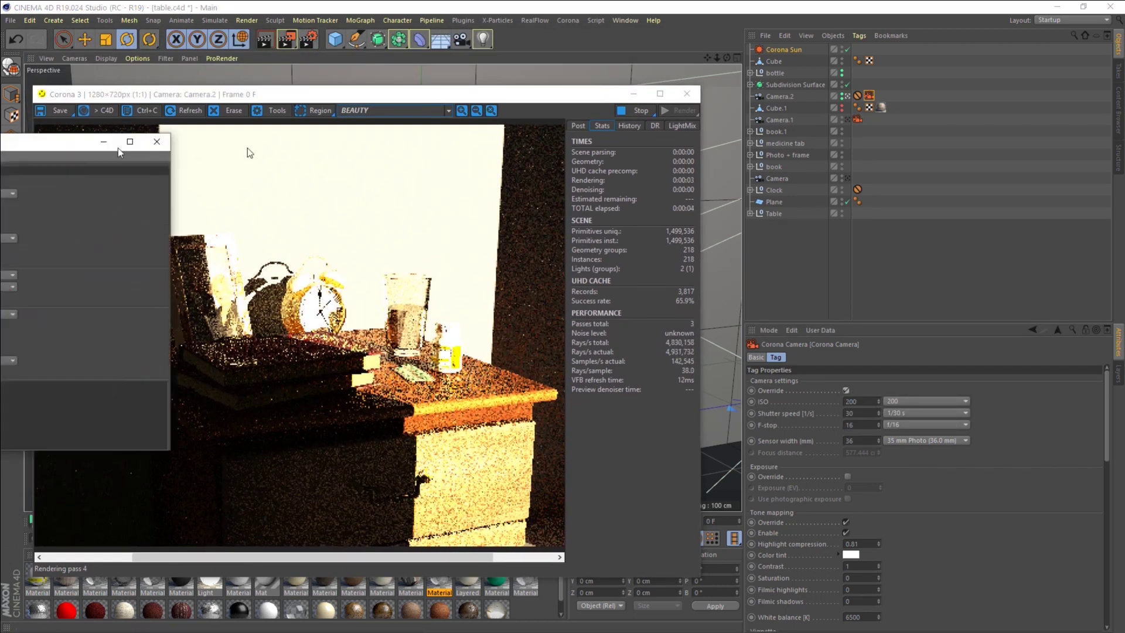
left_click(182, 190)
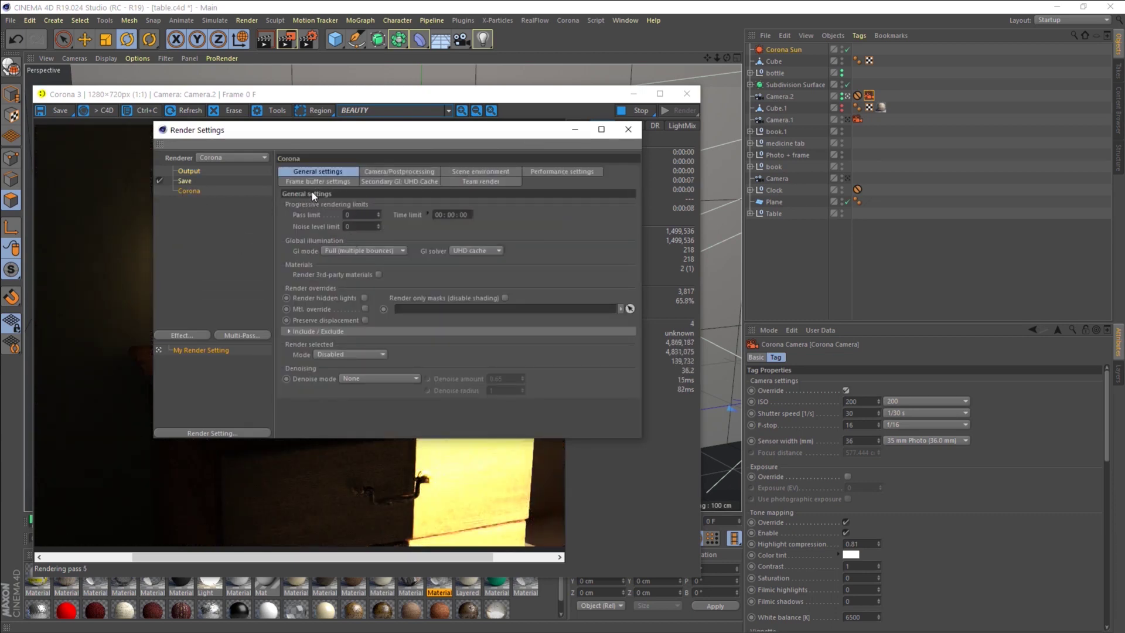
In Corona Camera/Postprocessing, enable tone mapping, turn off Use simple exposure, then minimize the dialog.
left_click(398, 171)
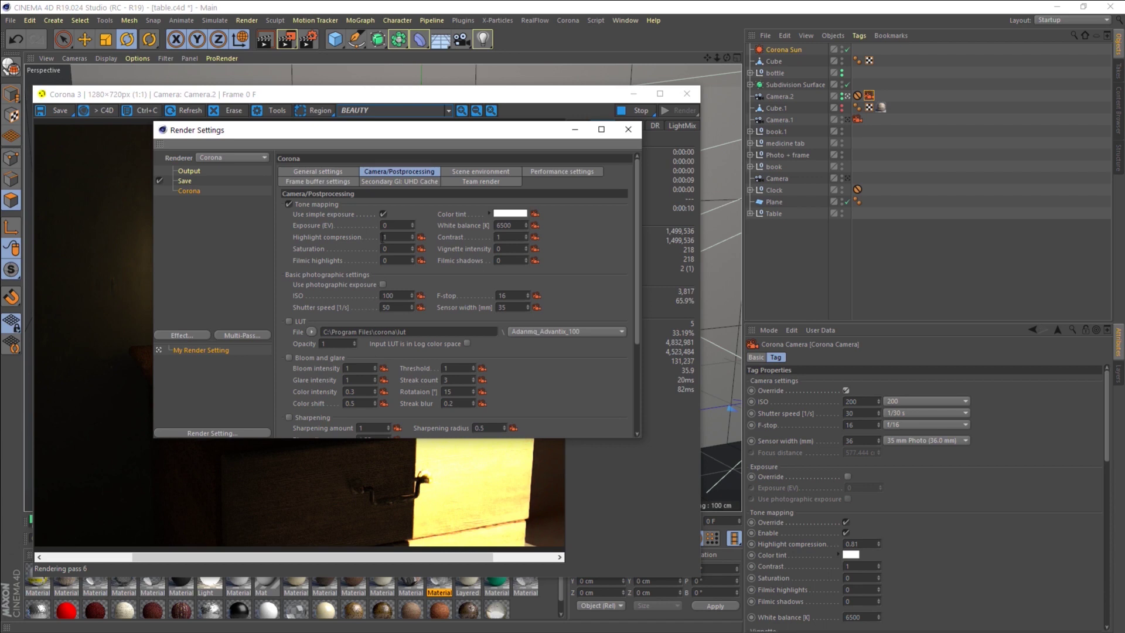
left_click(288, 204)
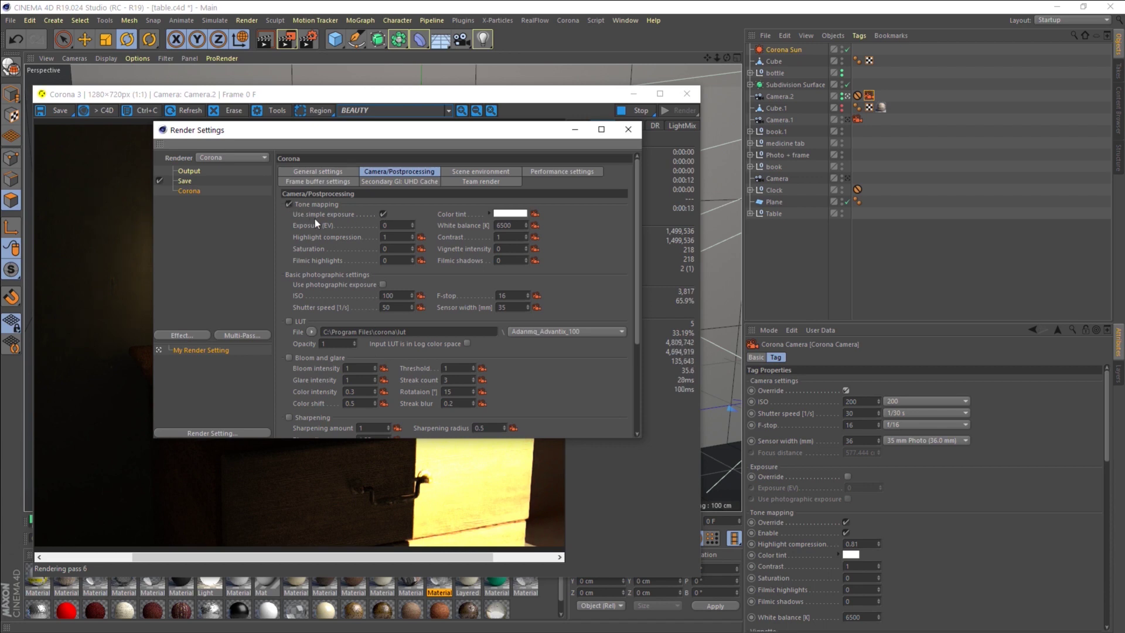
left_click(382, 215)
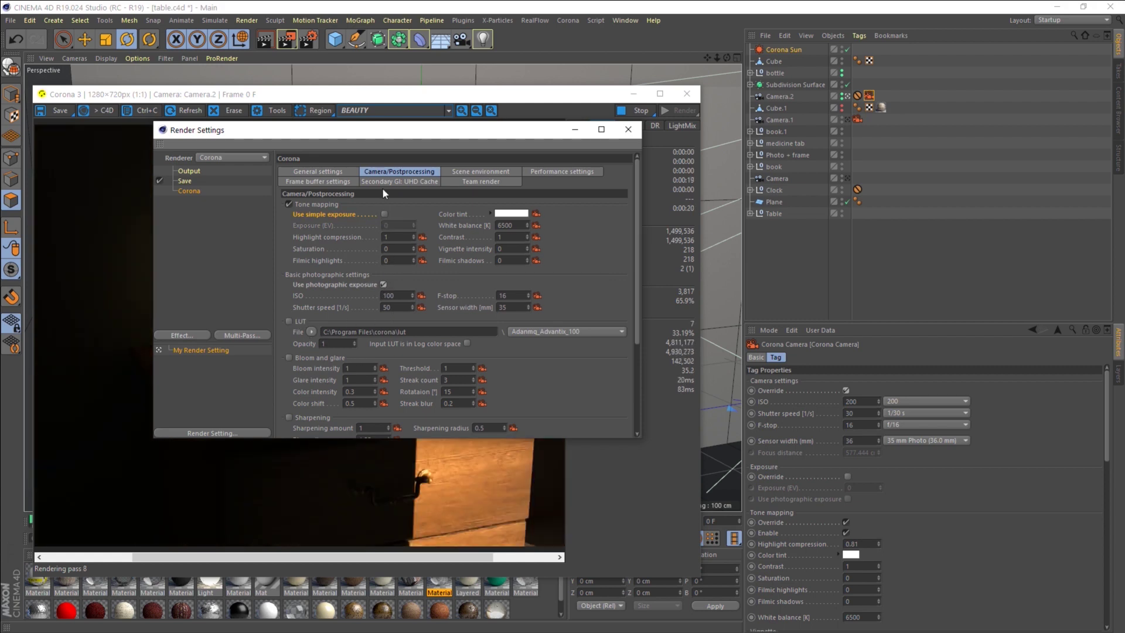
left_click(570, 130)
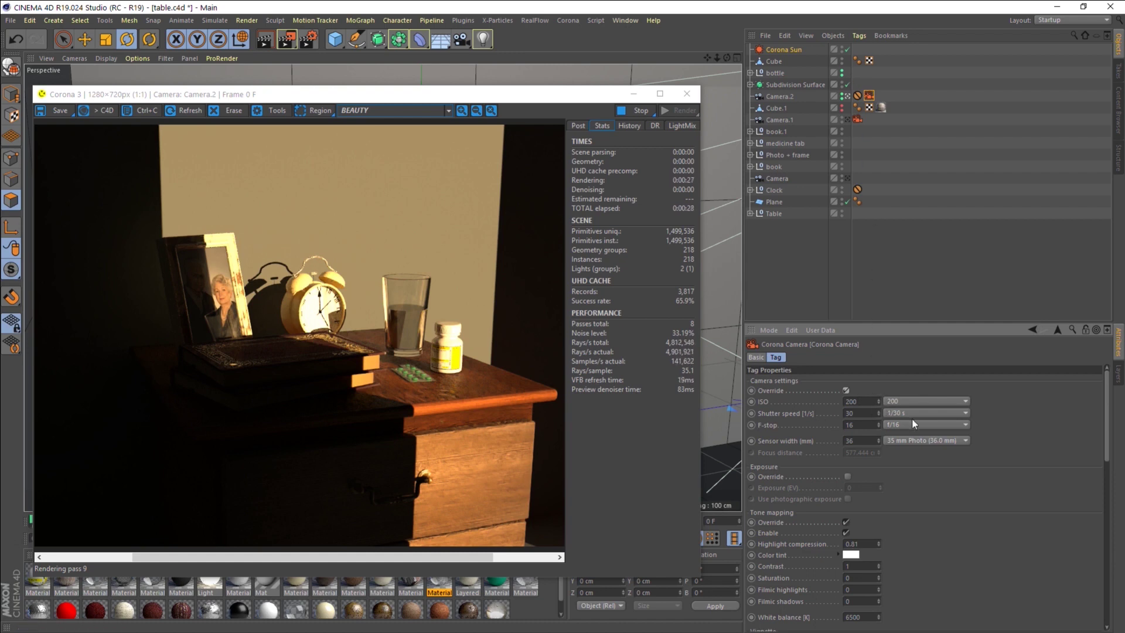
Lower Camera.2's ISO from 200 to 110 and check the refreshed render.
left_click(876, 403)
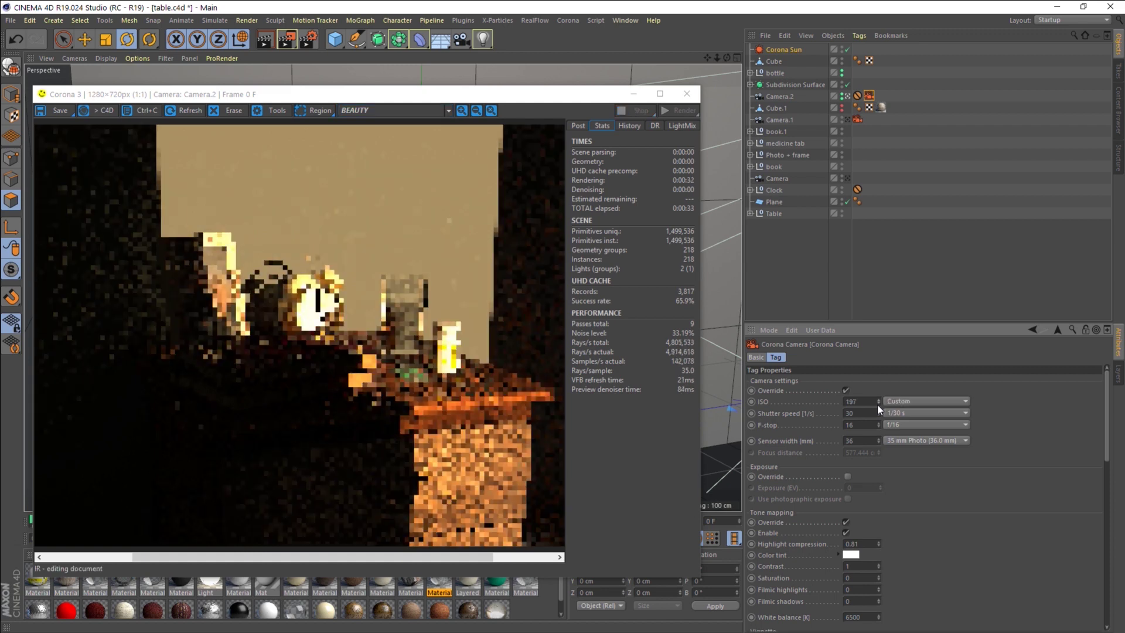
left_click(876, 403)
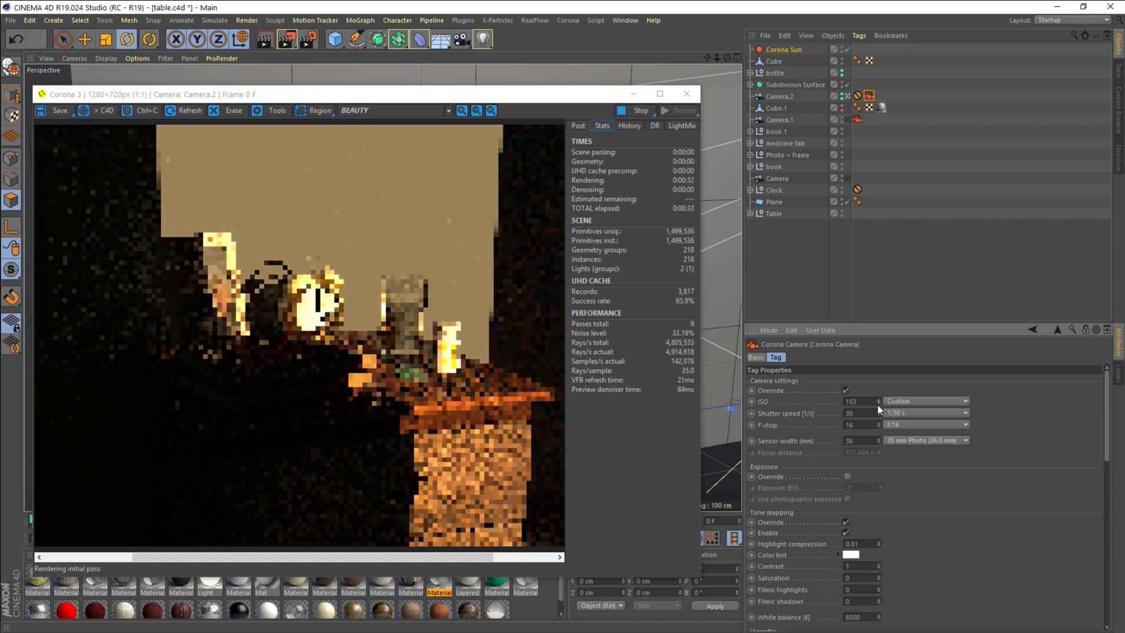
left_click_drag(878, 405, 878, 410)
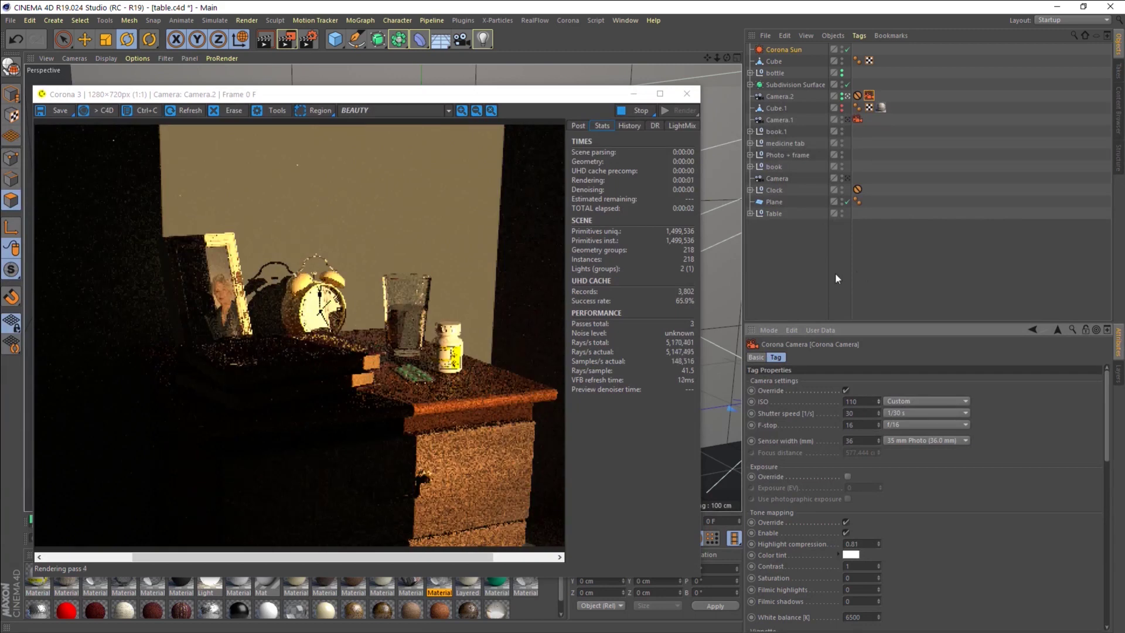
left_click_drag(464, 94, 560, 90)
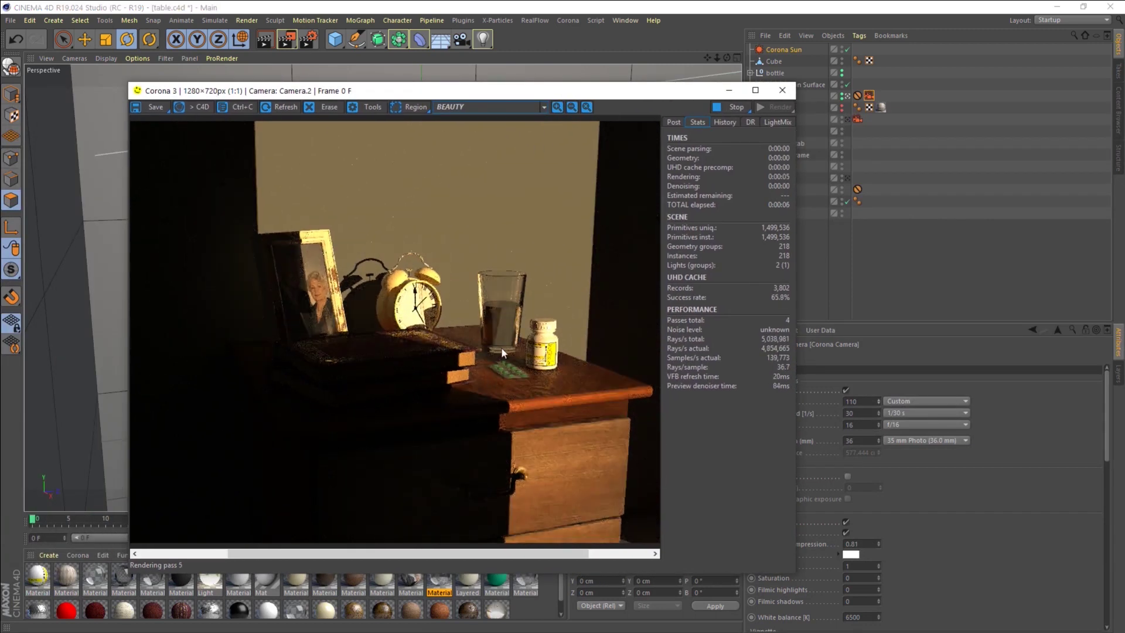
double_click(596, 90)
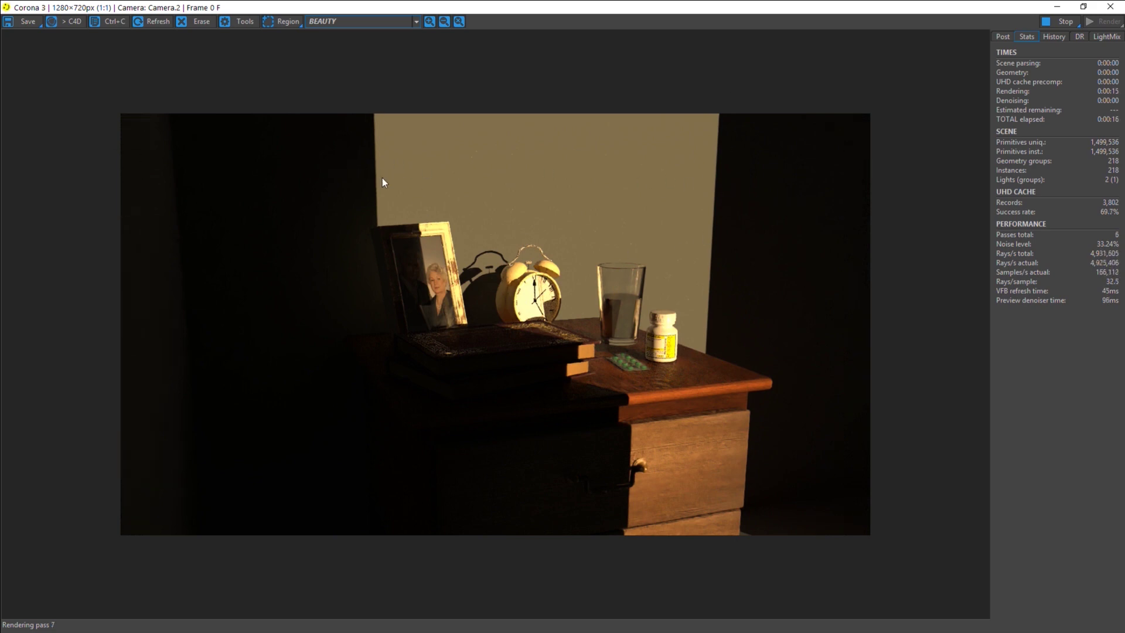
left_click_drag(682, 6, 455, 120)
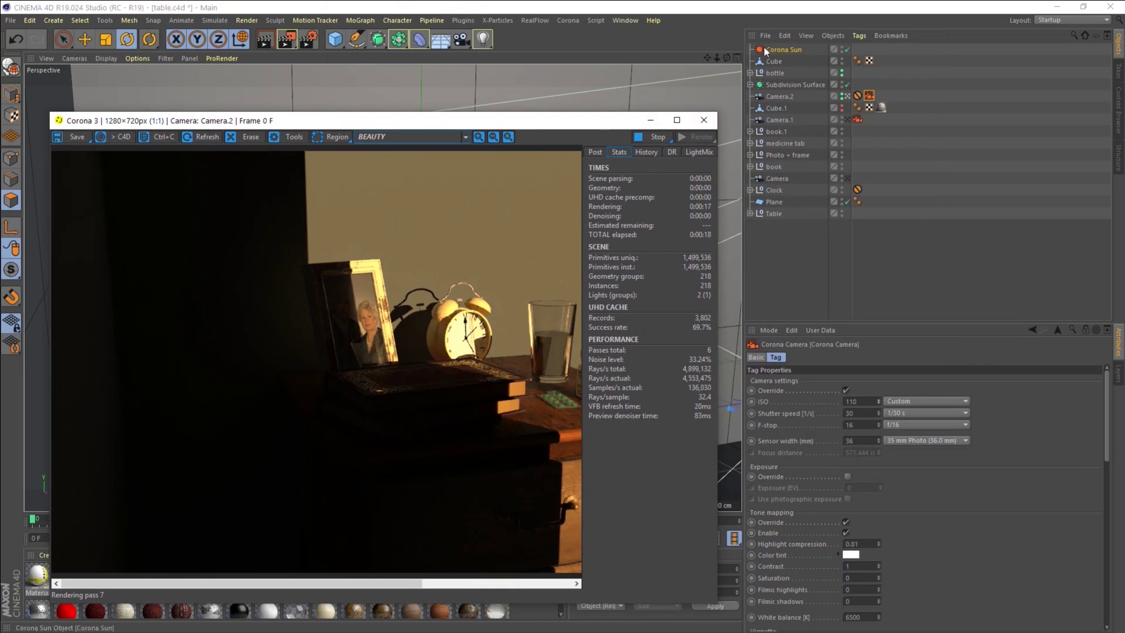
Check the Corona Sun's size and intensity, then set the camera tag Saturation to -0.1.
left_click(767, 50)
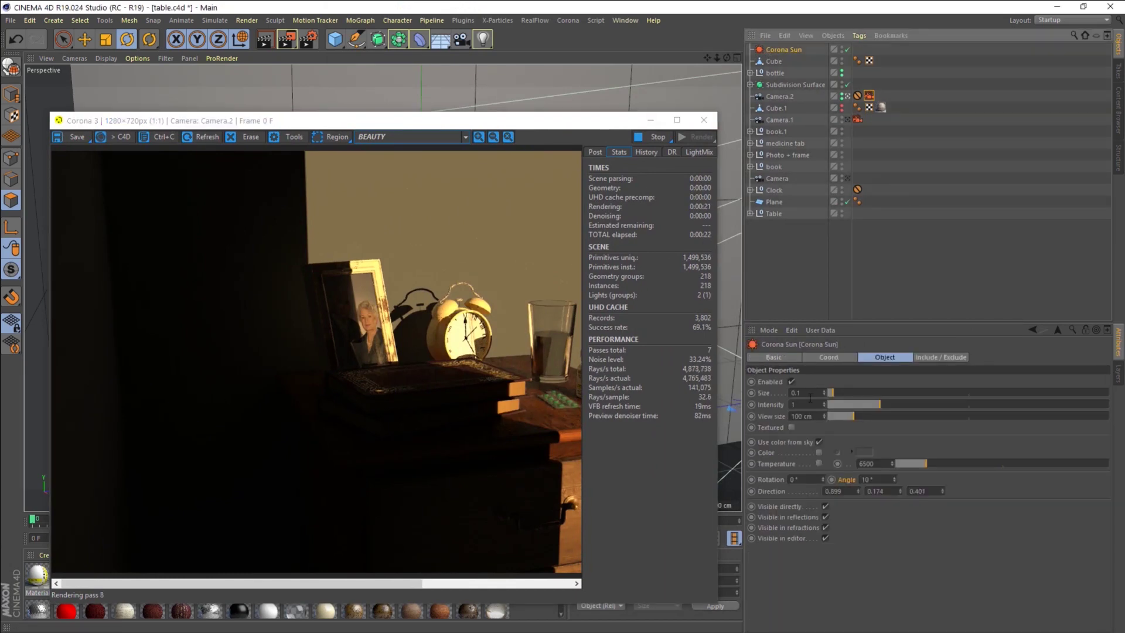
double_click(810, 392)
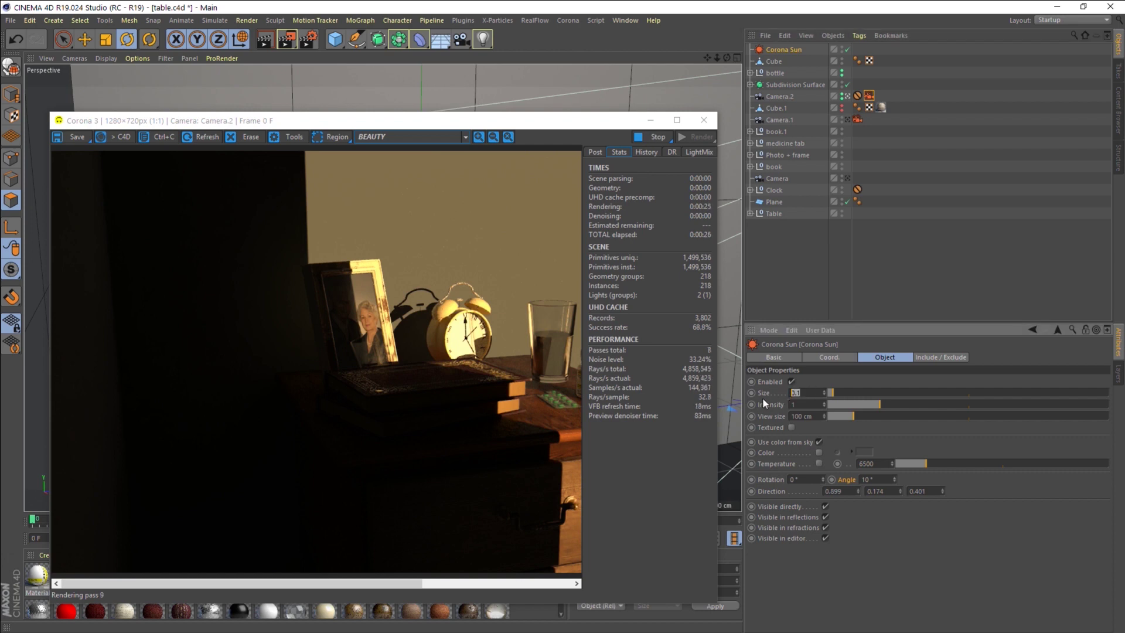
left_click(801, 404)
left_click(869, 96)
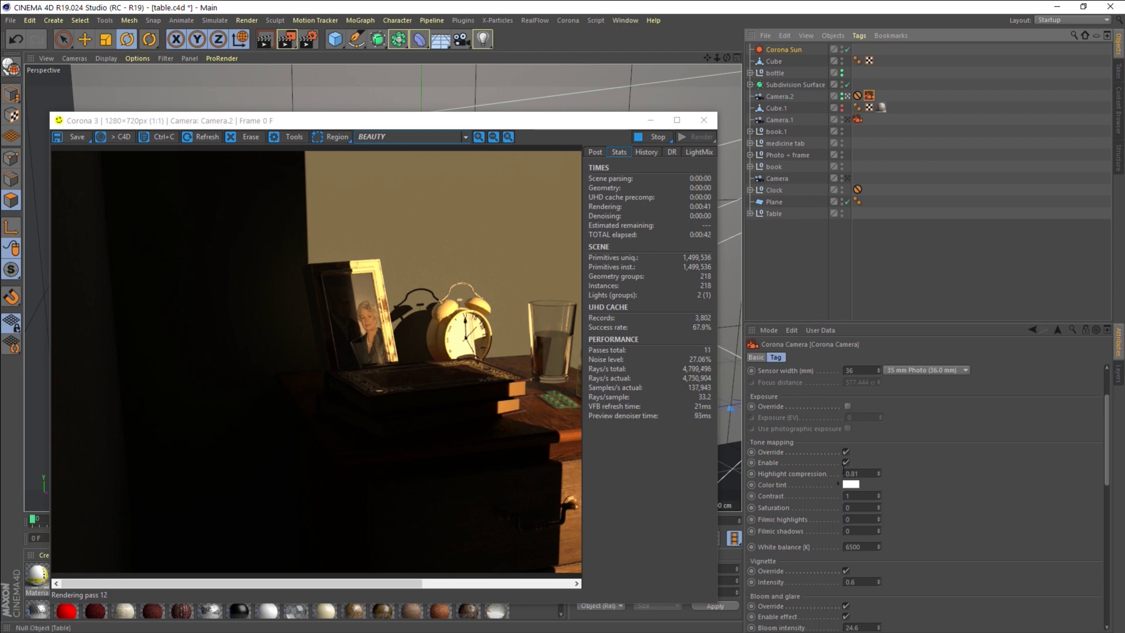
left_click(853, 508)
type("-0.1")
key("Return")
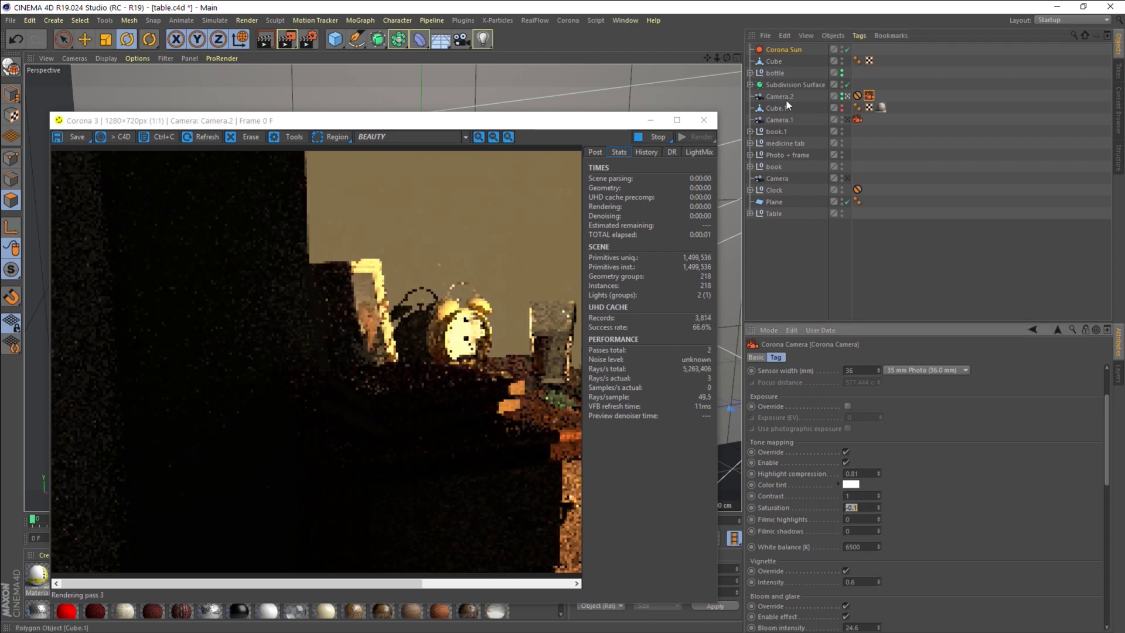
Set Camera.2's Corona camera ISO back to 200.
left_click(784, 96)
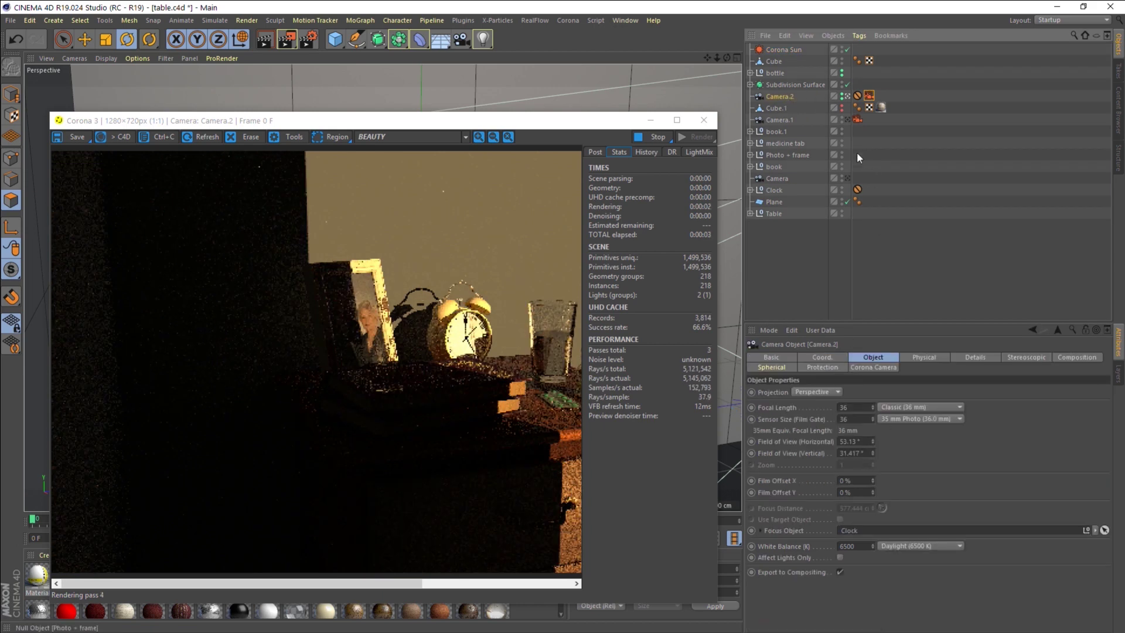
left_click(869, 96)
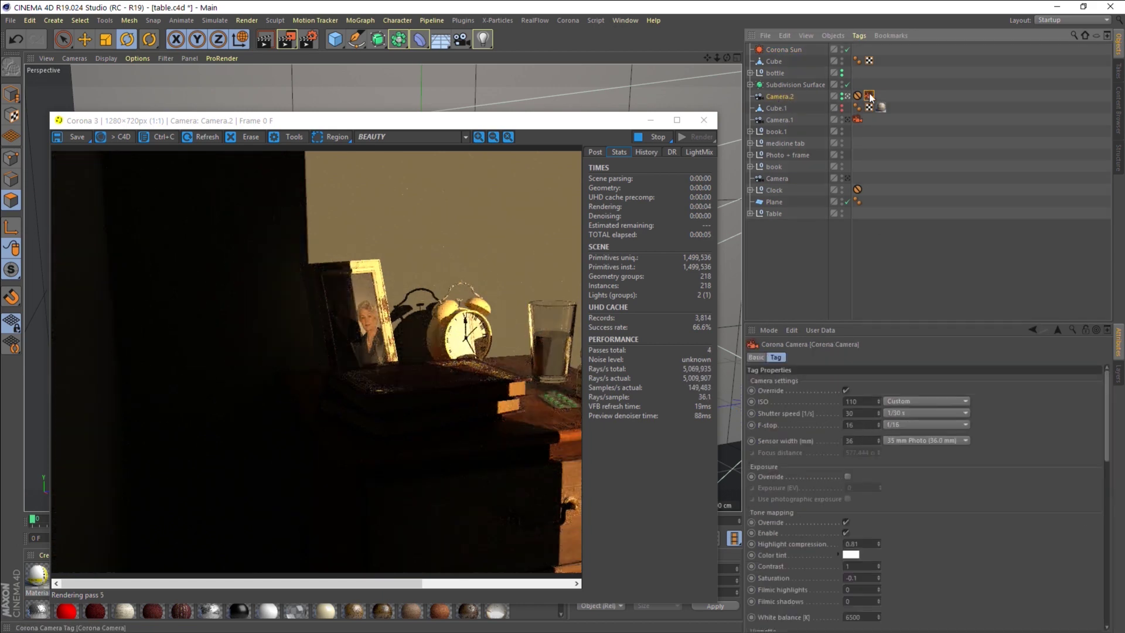
left_click(874, 402)
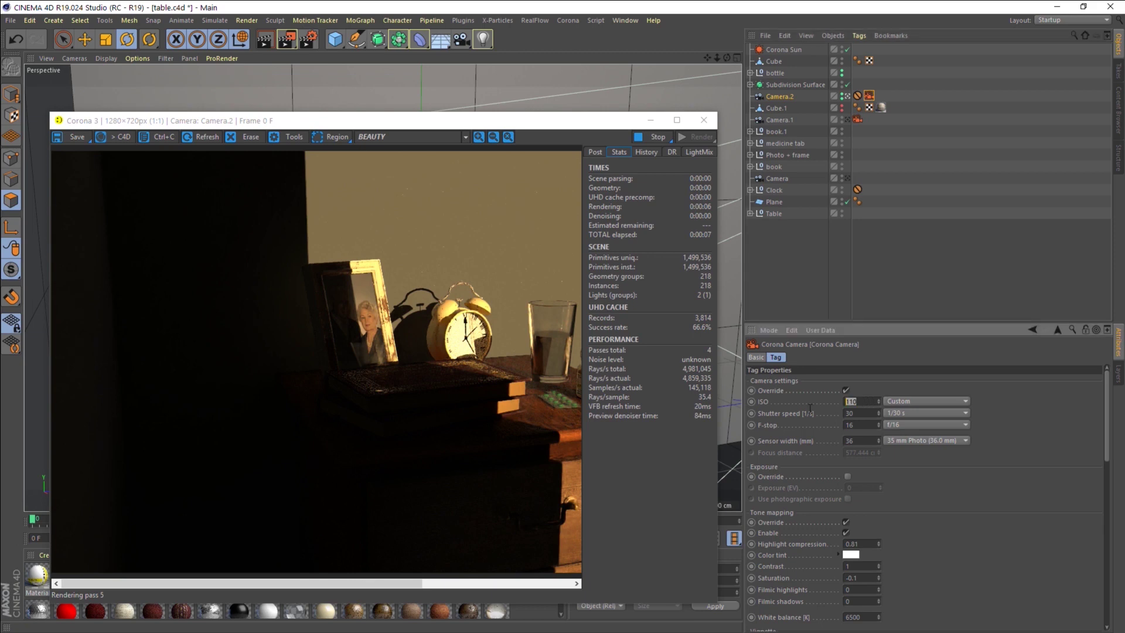
type("200")
key("Return")
Step the Corona Sun intensity down to 0.2 and view the render full screen.
left_click(778, 49)
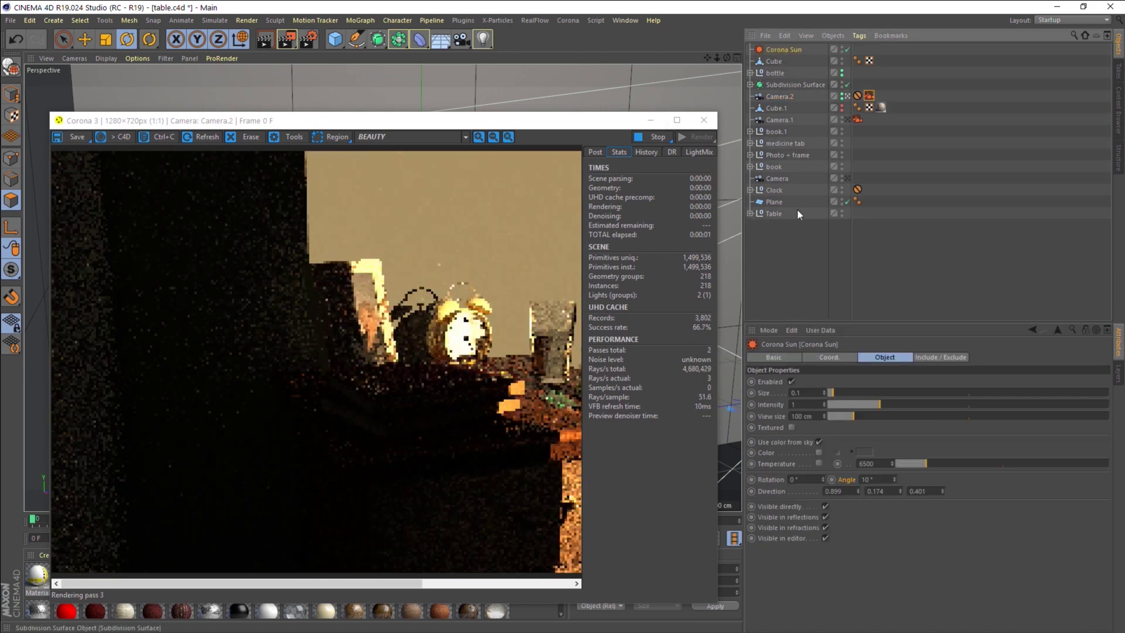
left_click(824, 407)
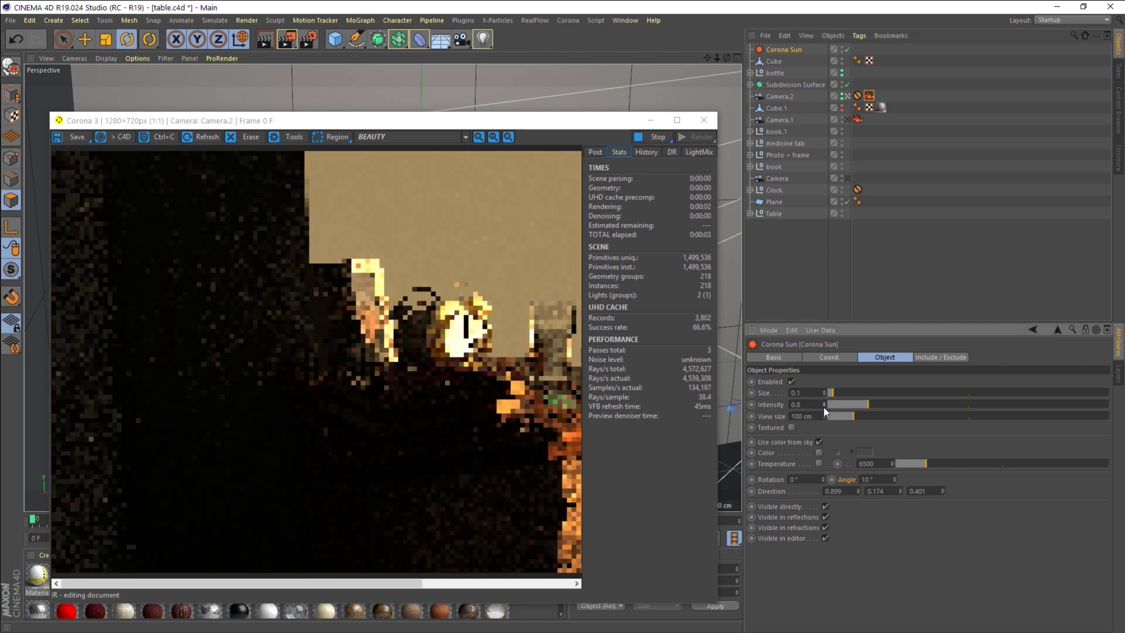
left_click(824, 407)
left_click(823, 407)
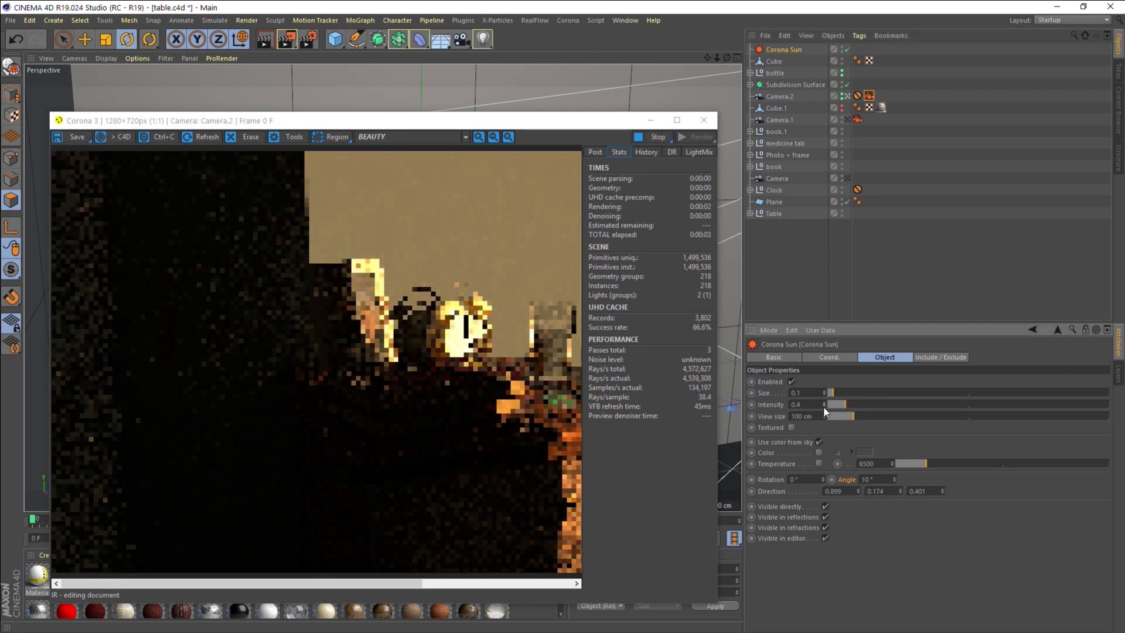
left_click(824, 406)
left_click(824, 407)
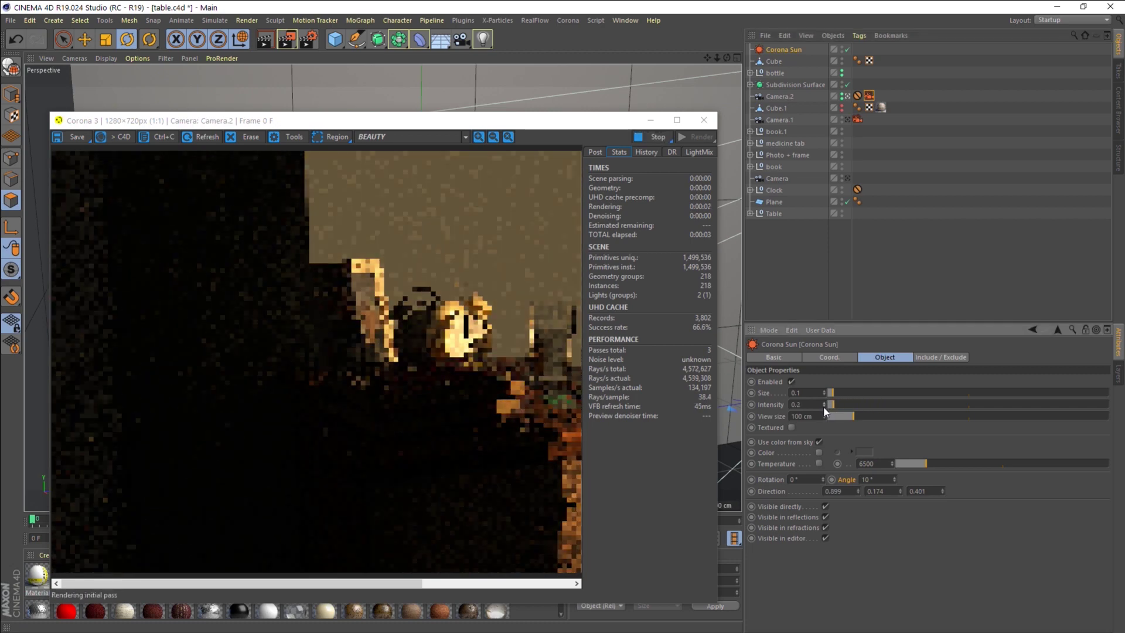
double_click(526, 124)
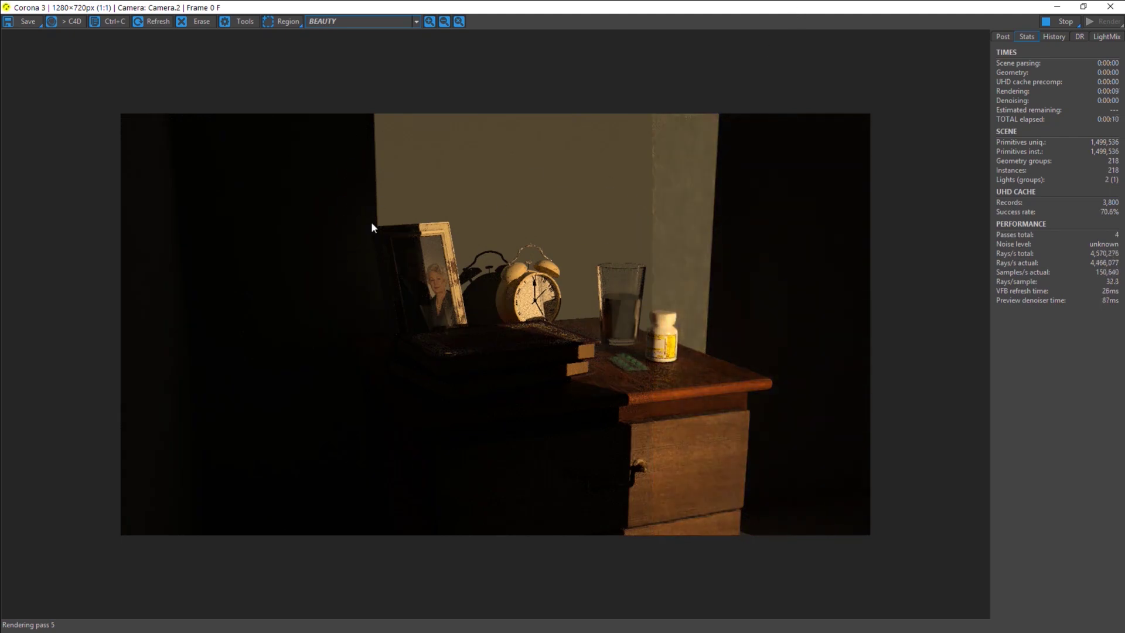
Raise the Corona Sun size to 10 and review the softer render full screen.
left_click_drag(731, 8, 380, 117)
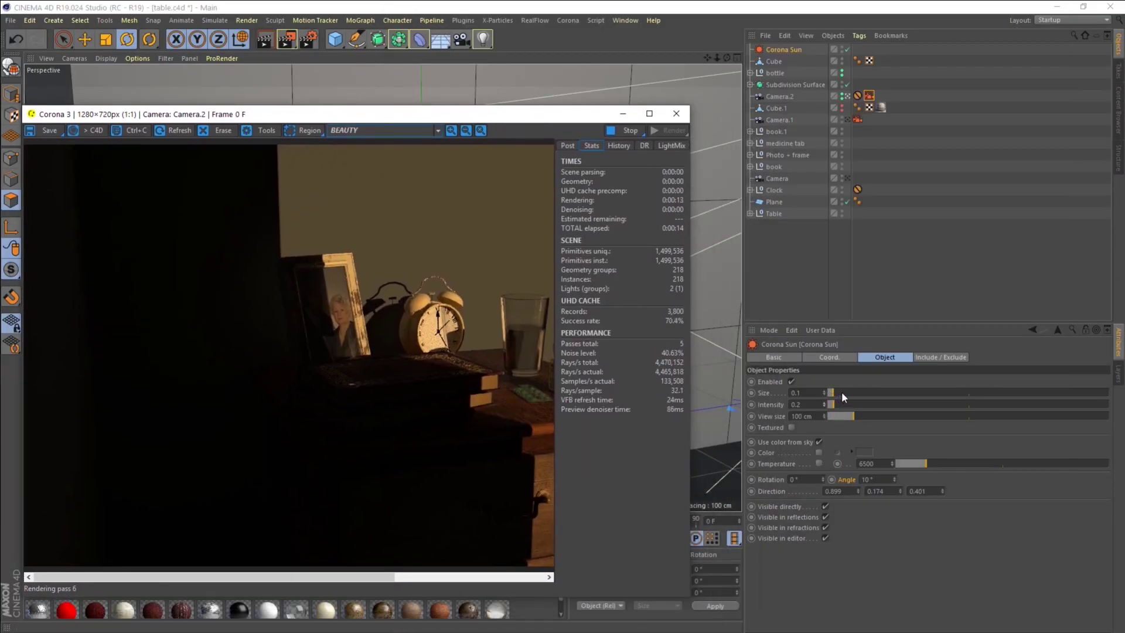
left_click_drag(842, 391, 1104, 395)
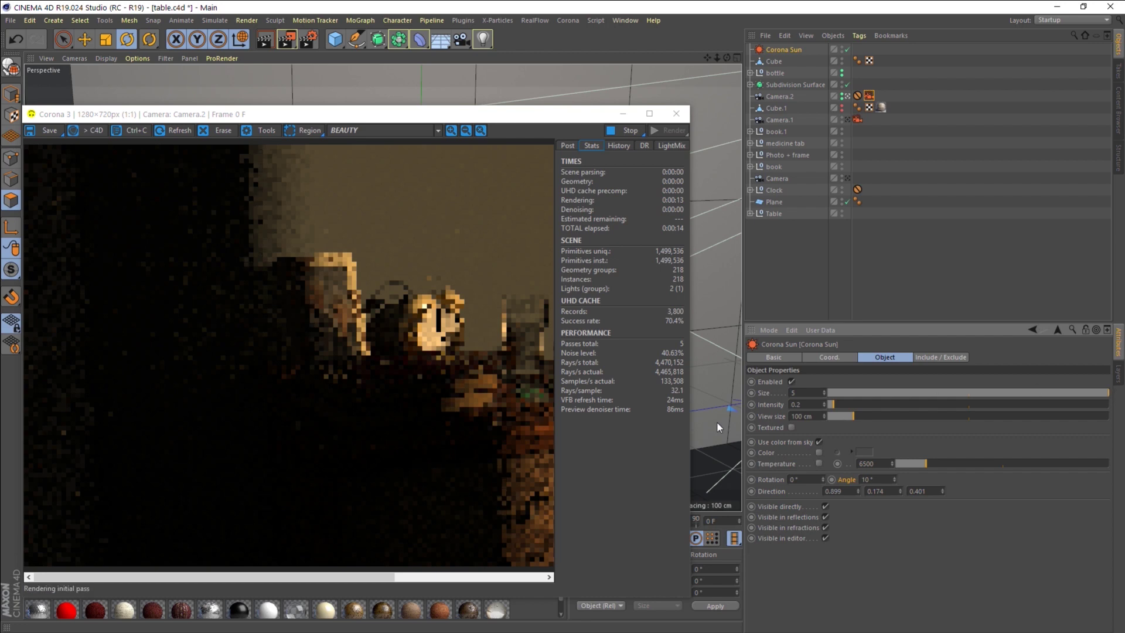
left_click(805, 392)
type("10")
key("Return")
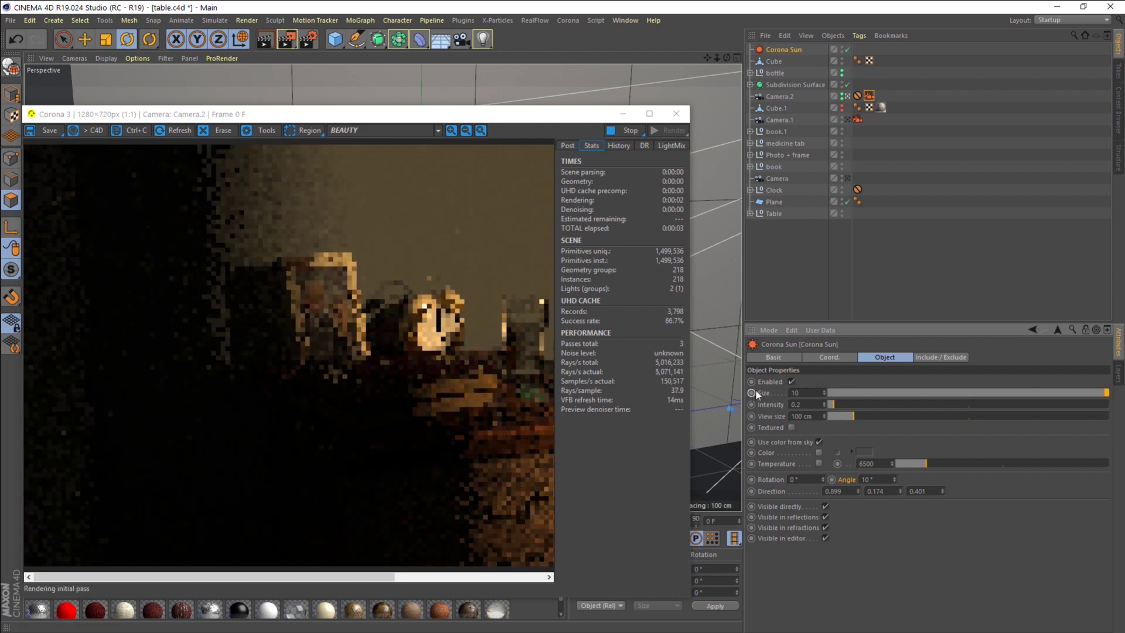
double_click(471, 113)
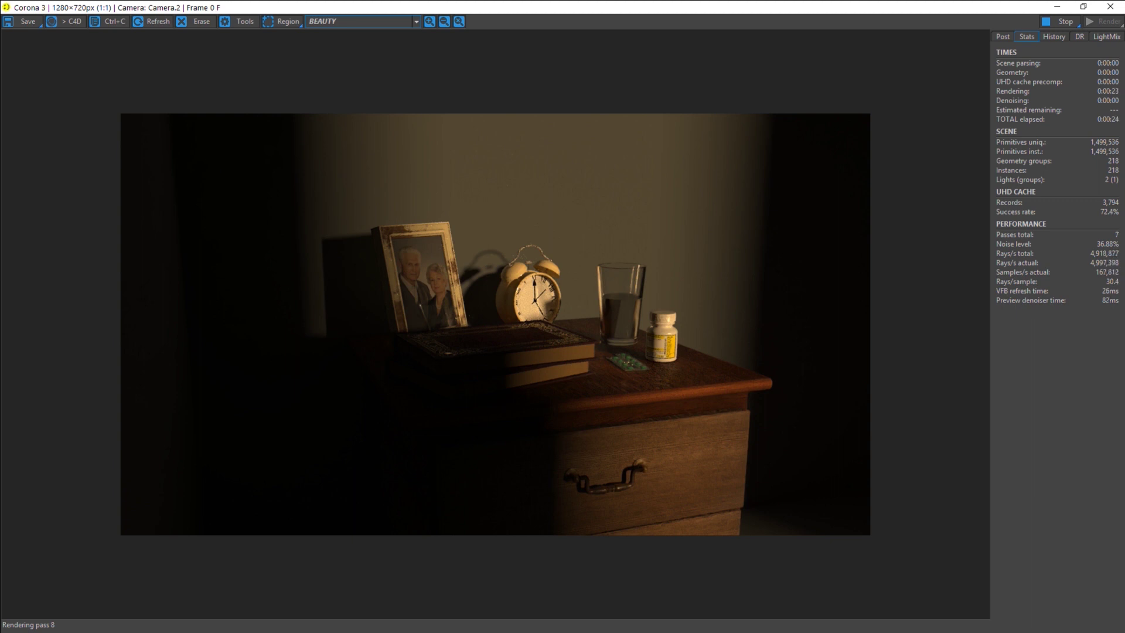
Stop the render, close the render window and save the scene.
left_click(1053, 23)
left_click(1110, 6)
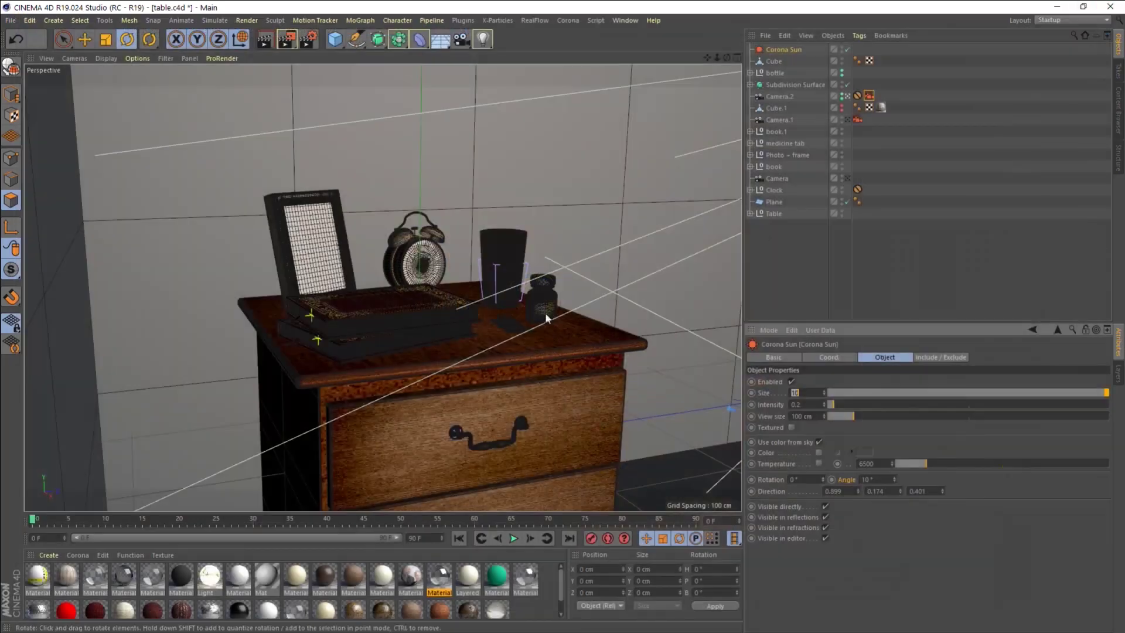
key("ctrl+s")
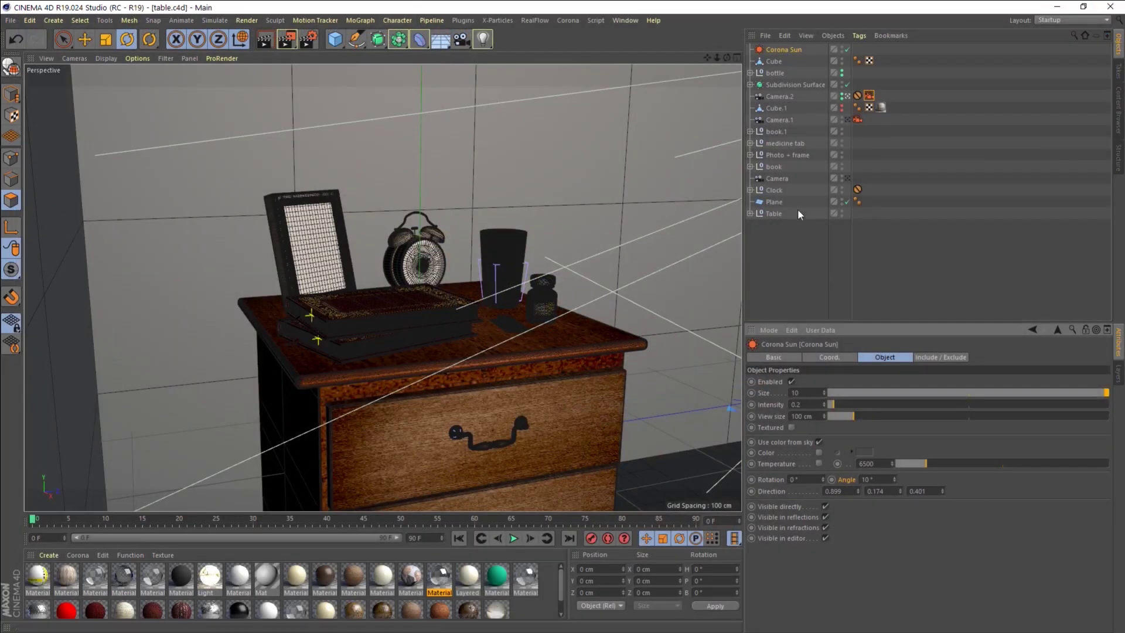
Rename the Cube object to 'room'.
left_click(773, 62)
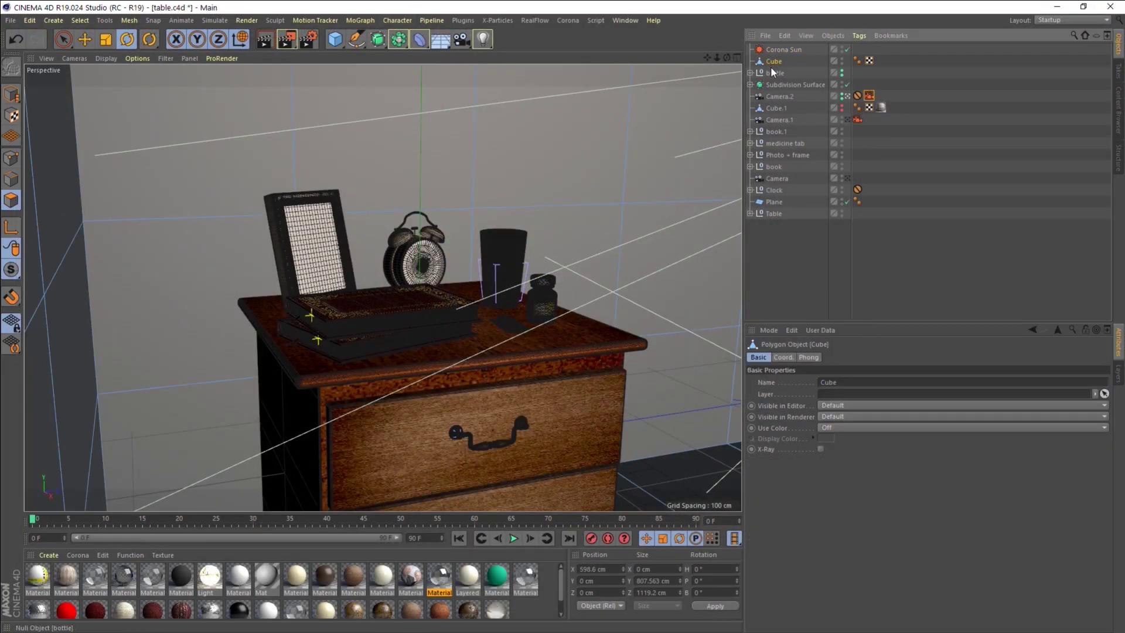
double_click(773, 62)
type("tram")
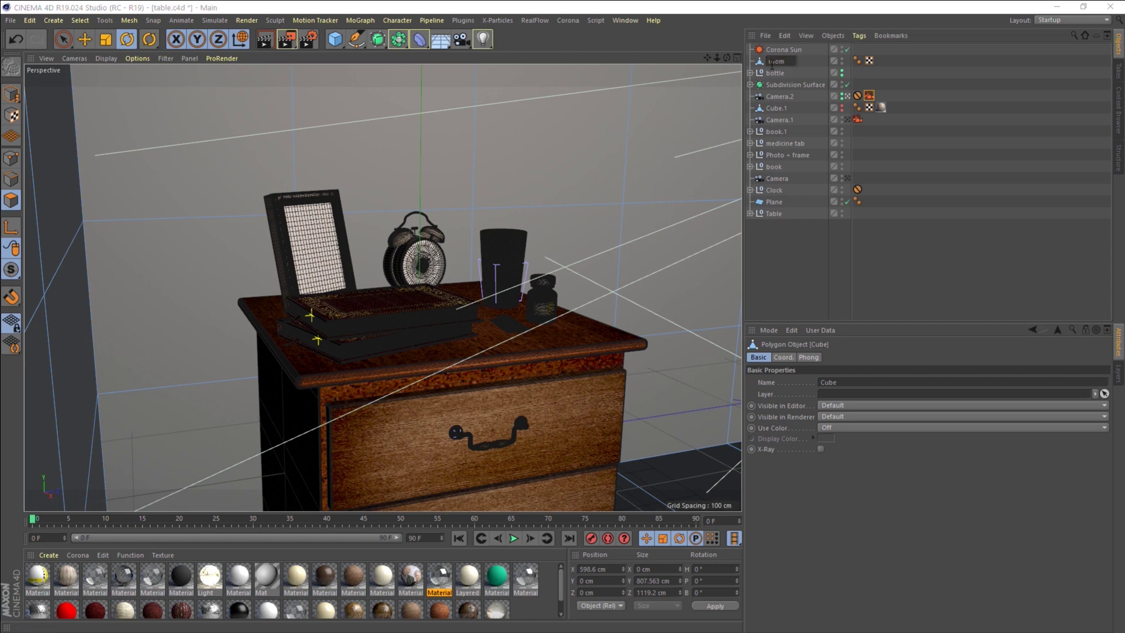
key("Return")
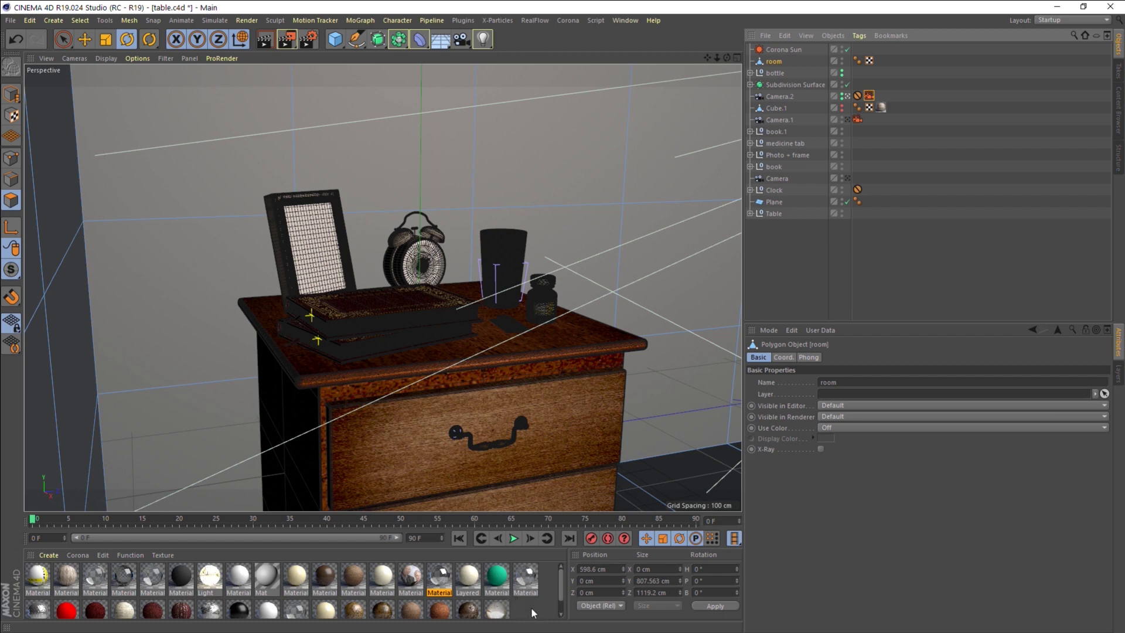
Open Material.14 and browse to its diffuse texture file.
double_click(68, 578)
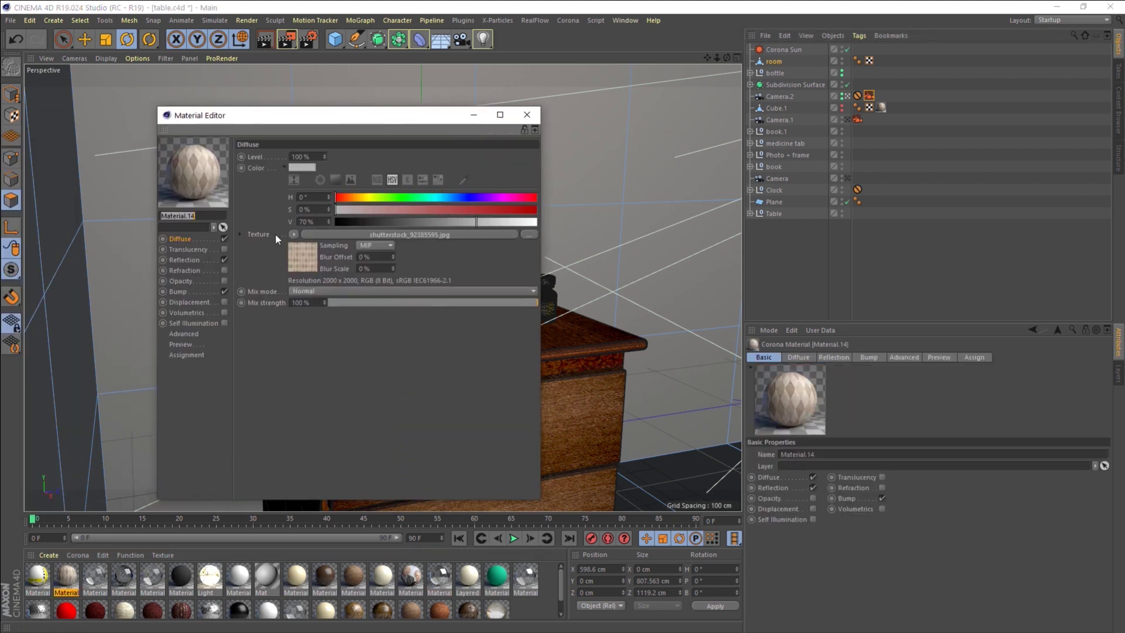
left_click(292, 232)
left_click(329, 305)
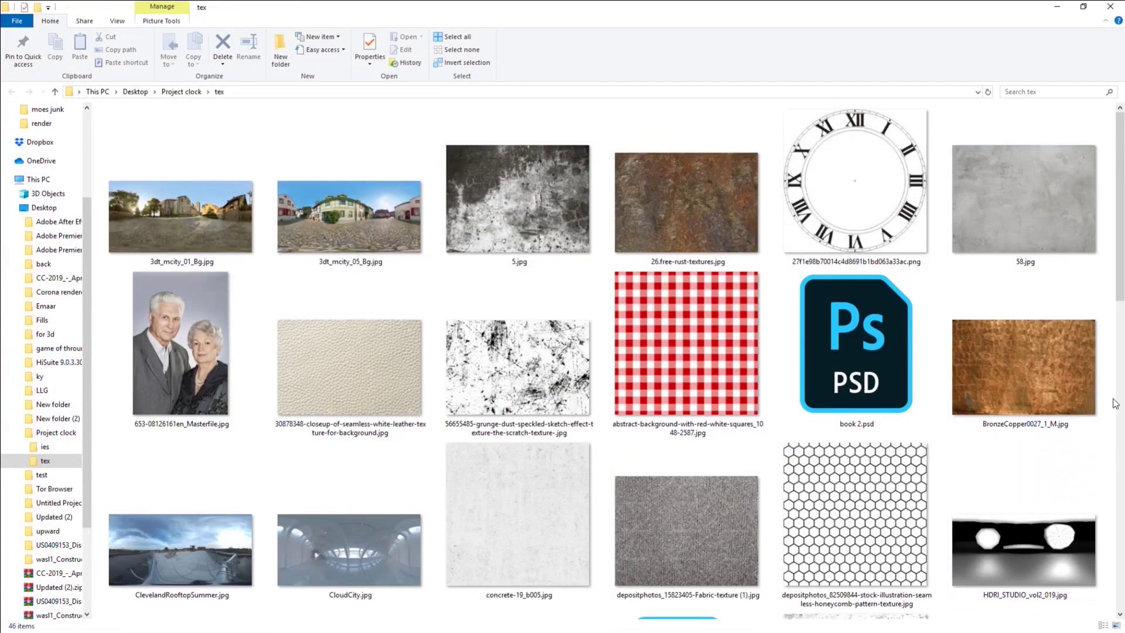
Preview the diamond wallpaper shutterstock_92385595.jpg at full size, then close it.
left_click(834, 394)
scroll(791, 404, "down", 5)
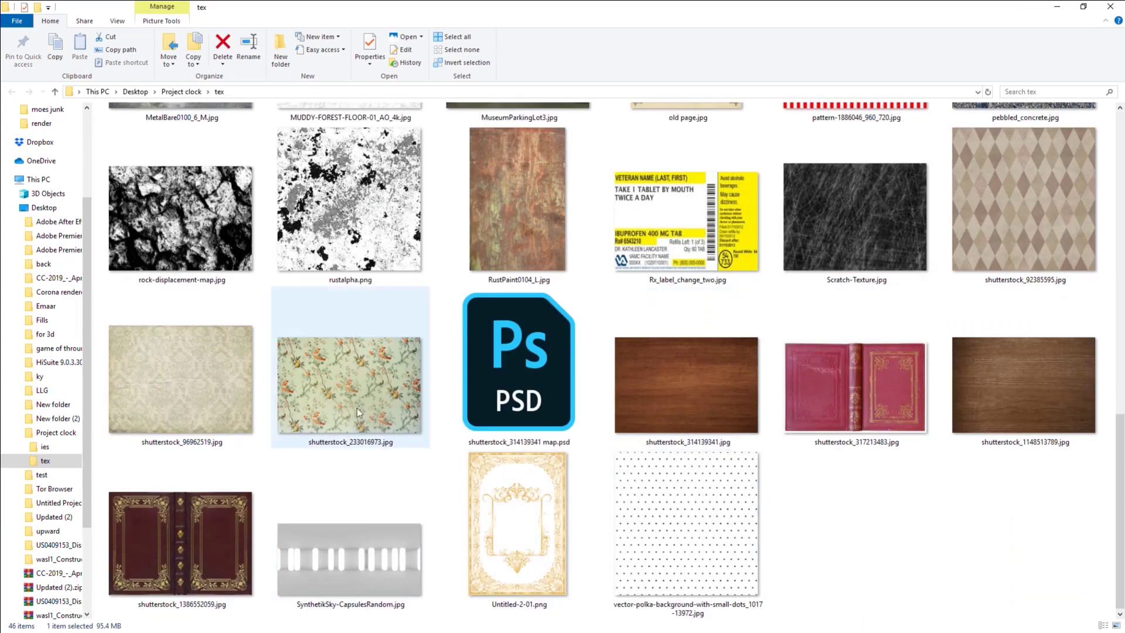
double_click(994, 223)
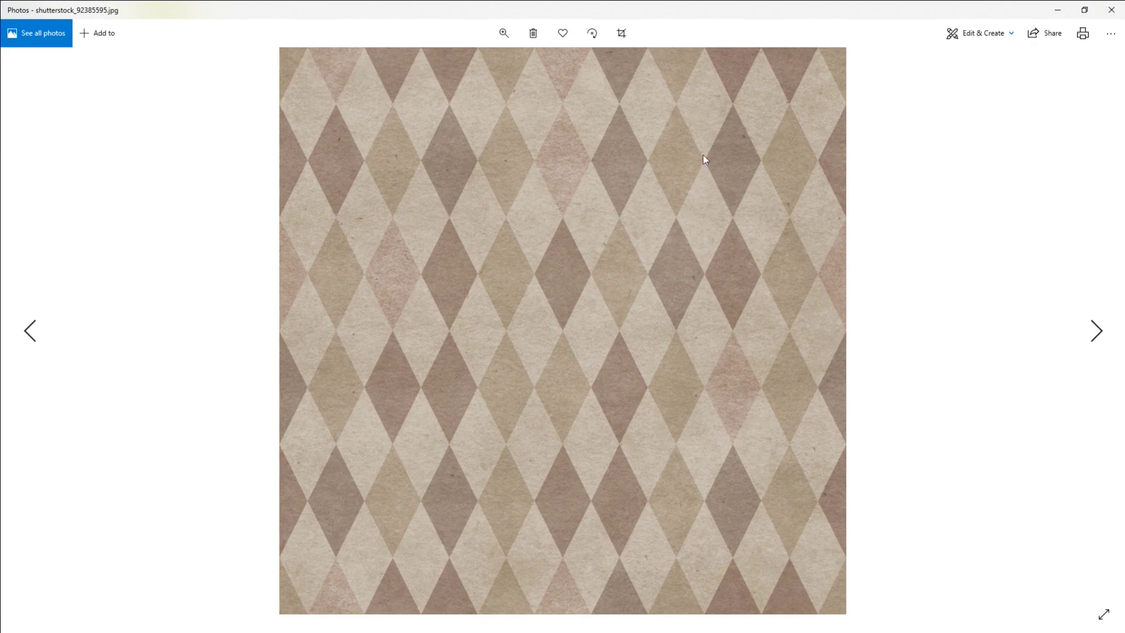
left_click(1112, 10)
Set Material.14's bump strength to 85, check its reflection, and close the editor.
left_click(1057, 10)
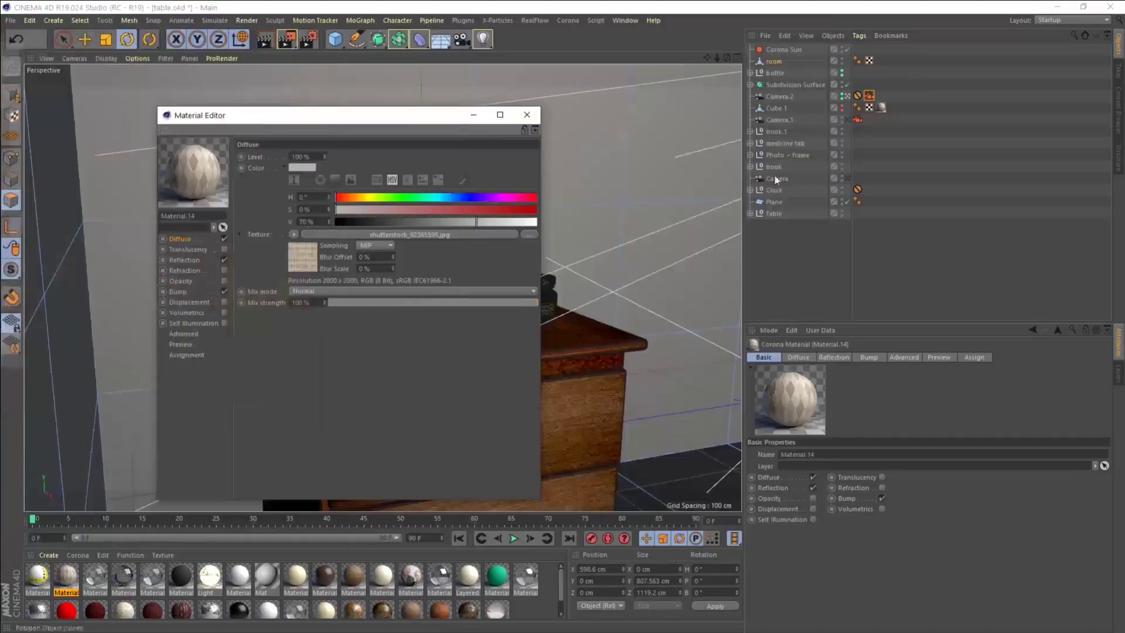
left_click_drag(270, 115, 473, 119)
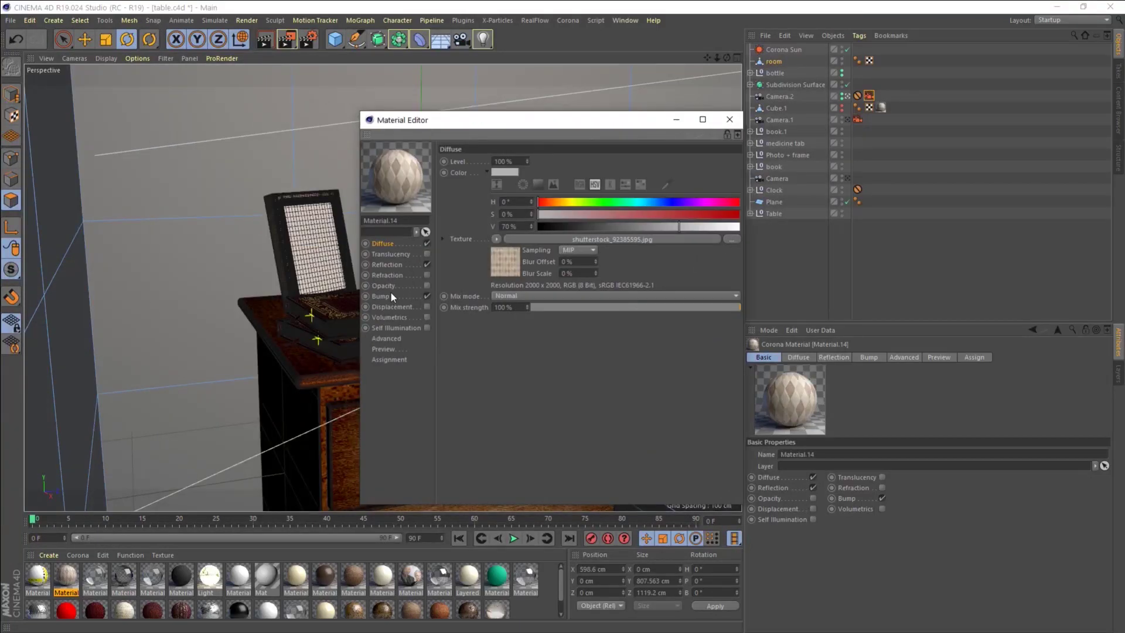
left_click(391, 296)
left_click_drag(492, 161, 472, 161)
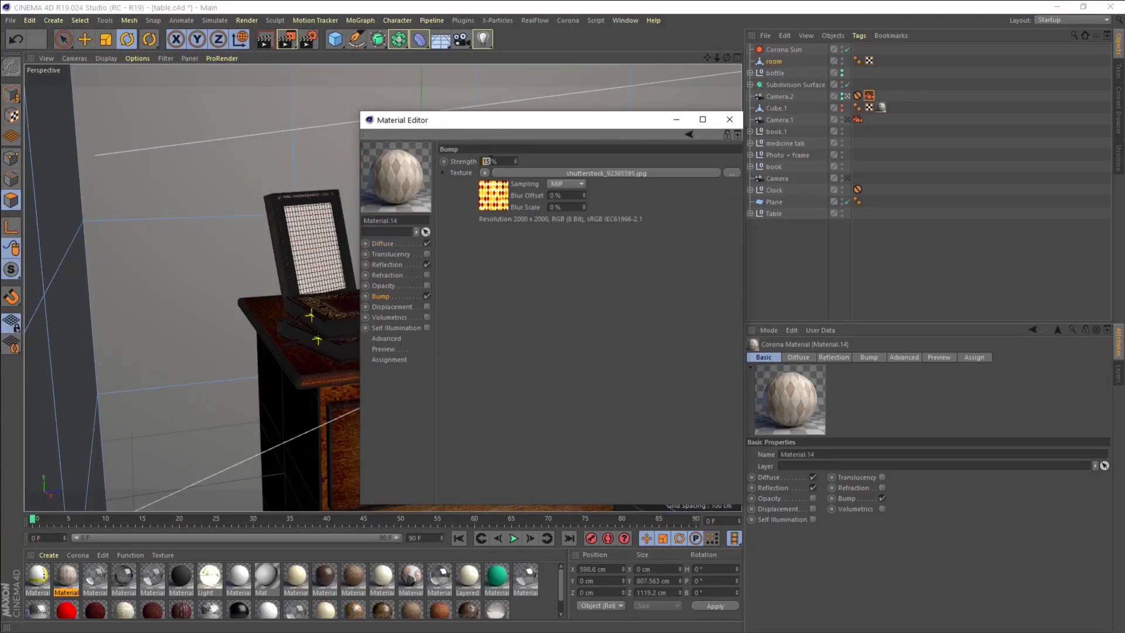
type("85")
left_click(389, 265)
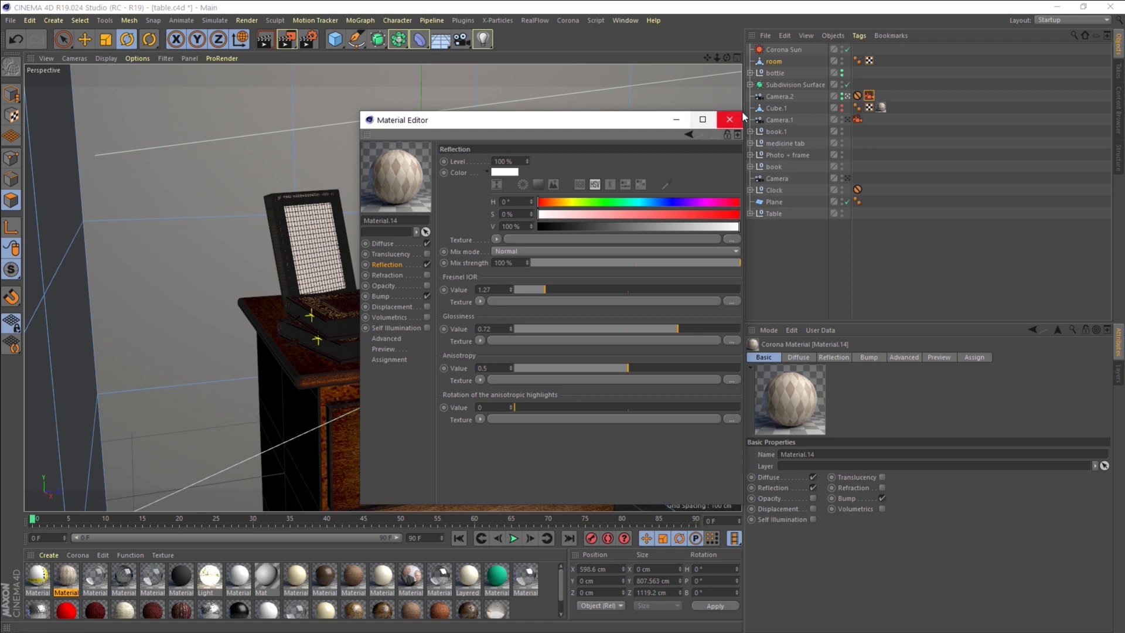
left_click(730, 120)
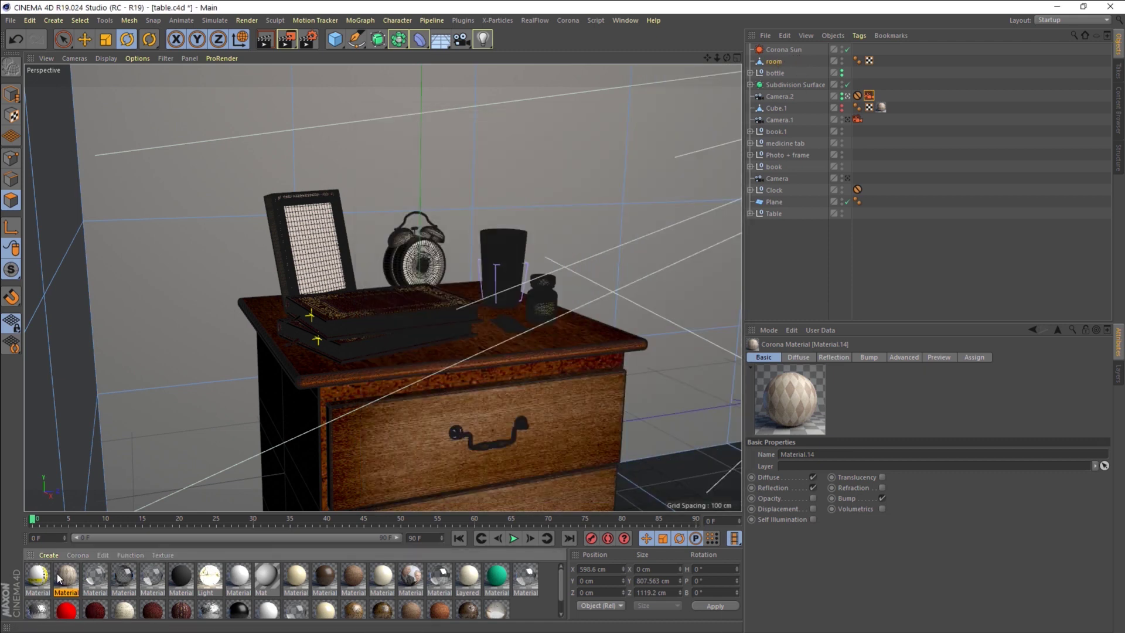
Apply Material.14 to the room and try 30% texture length in U and V.
left_click_drag(59, 578, 780, 61)
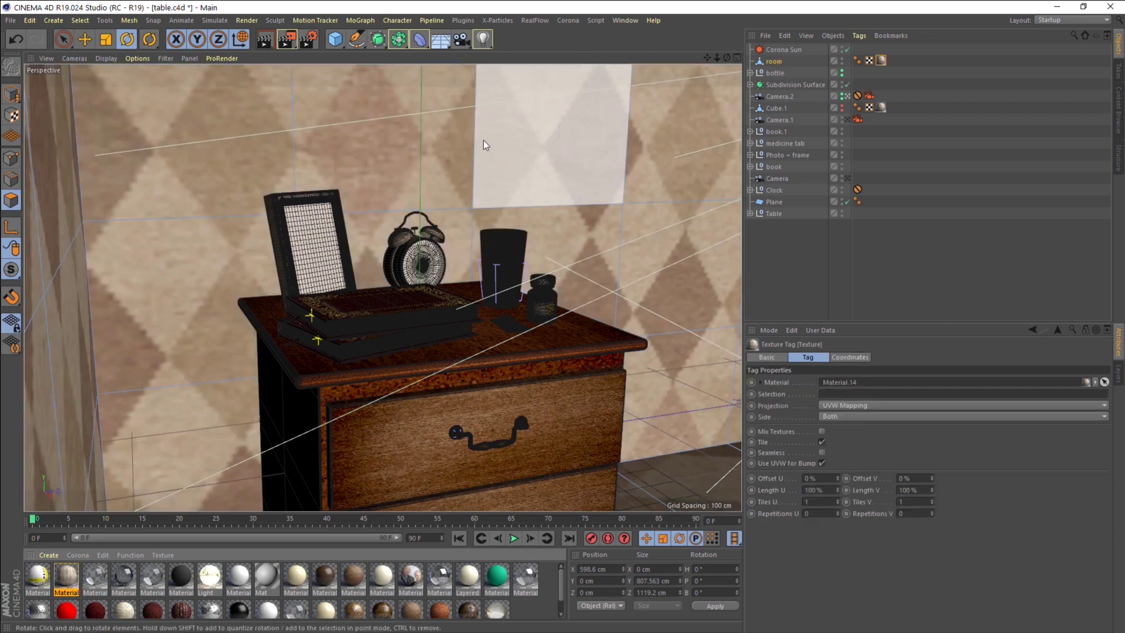
left_click(14, 93)
left_click(773, 61)
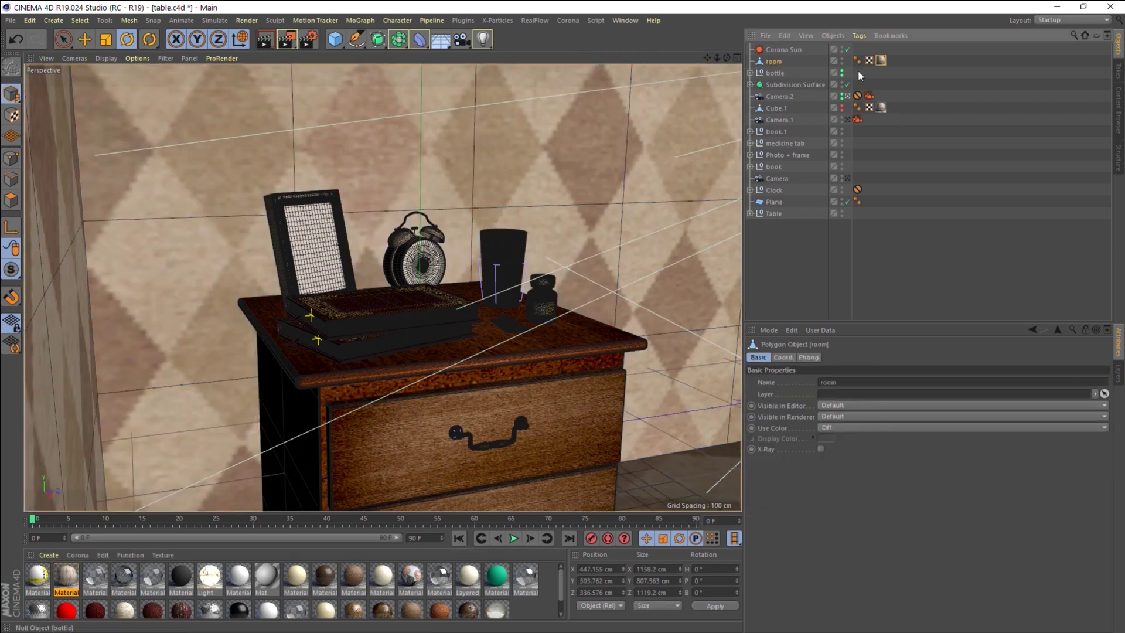
left_click(880, 60)
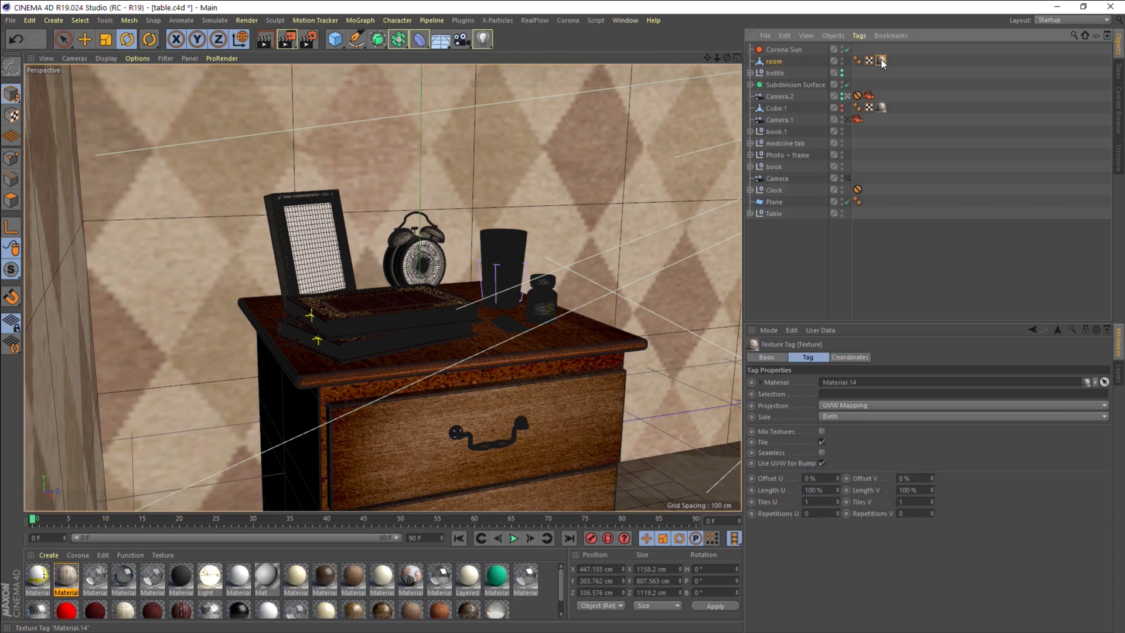
left_click(828, 492)
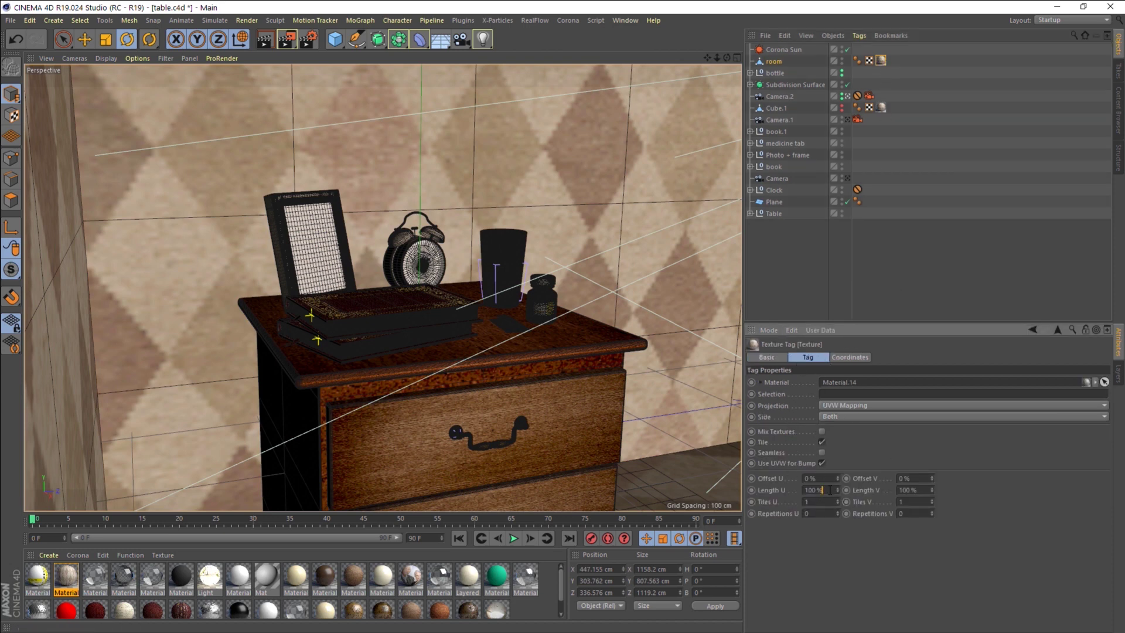
left_click_drag(828, 489, 749, 490)
type("30")
key("Return")
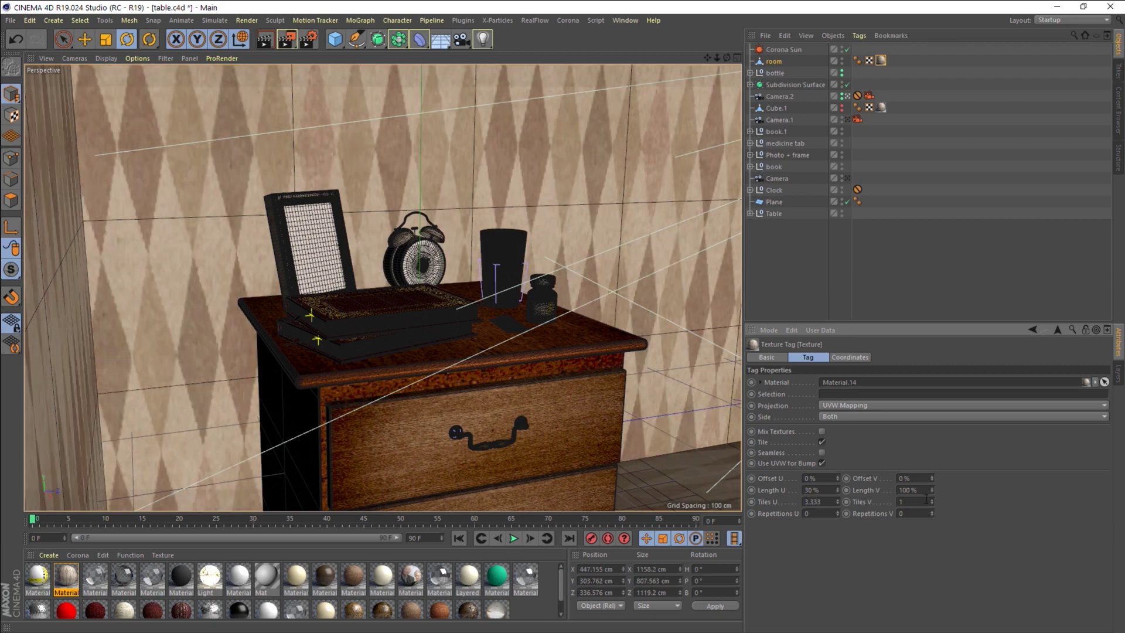
double_click(915, 489)
type("30")
key("Return")
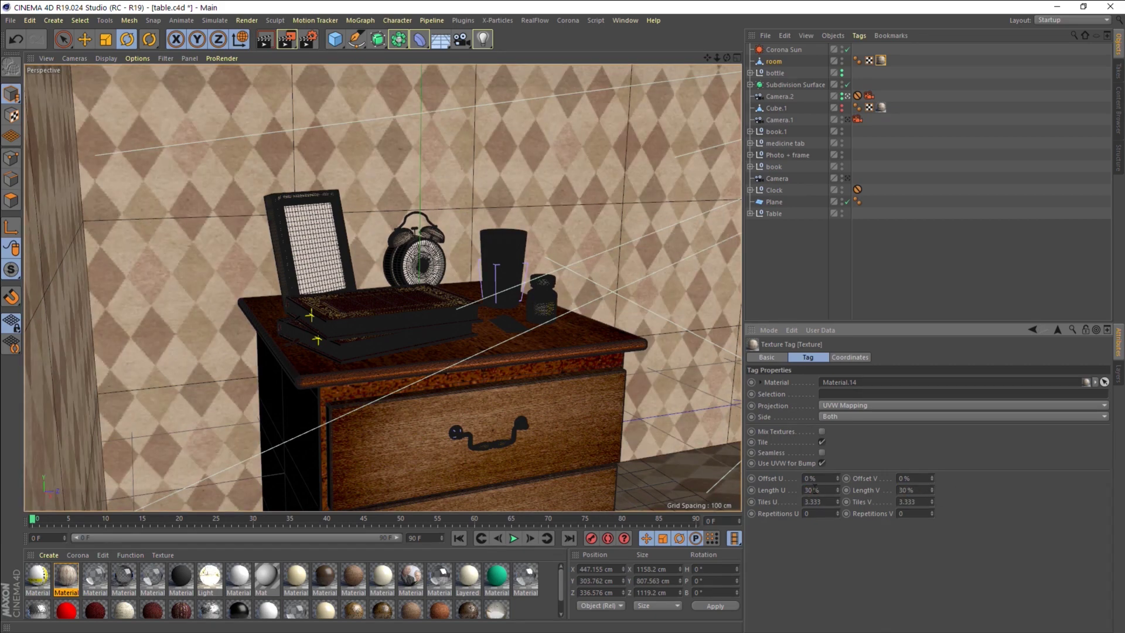
Change the texture tag's Length U and Length V to 20%.
left_click_drag(820, 489, 702, 492)
type("20")
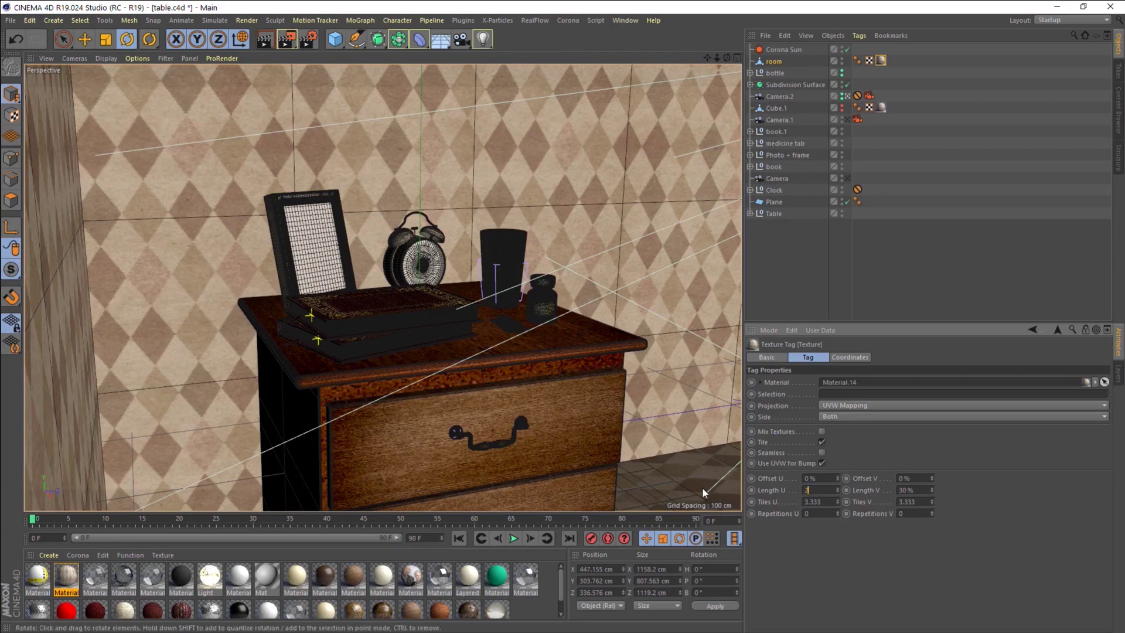
key("Return")
key("Tab")
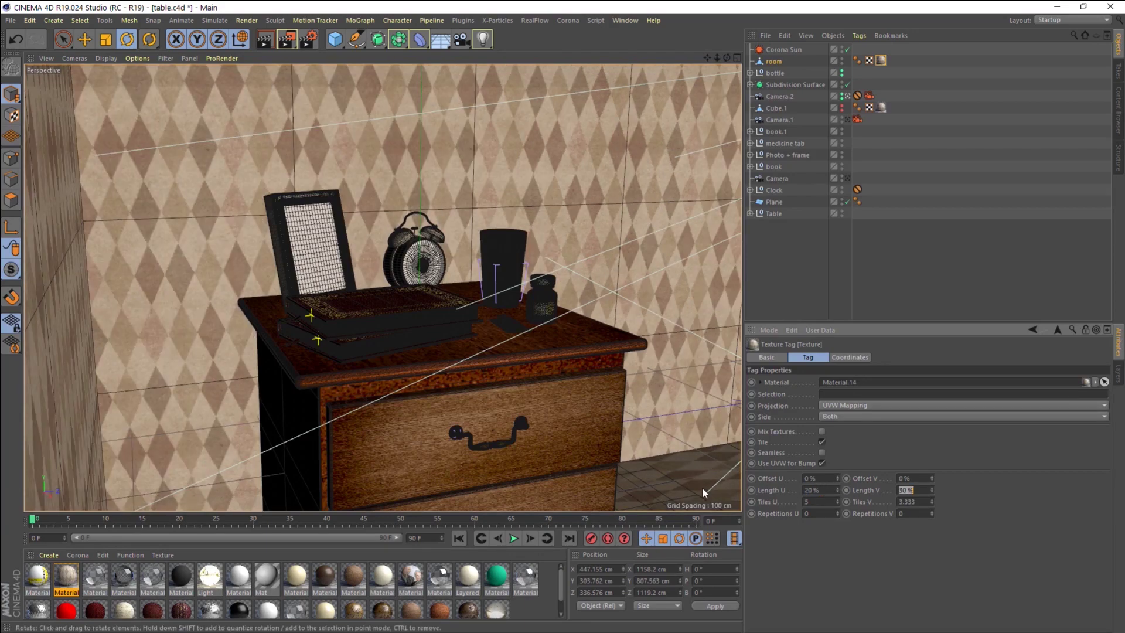
type("20")
key("Return")
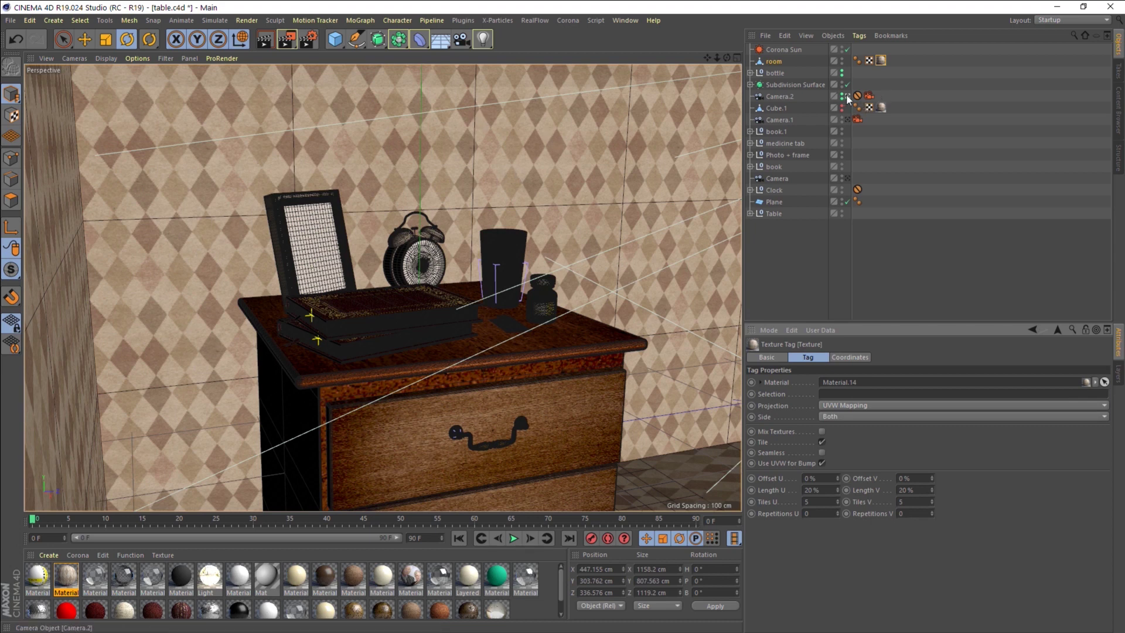
Unlock Camera.2, move it closer and lower on the nightstand, then reapply its Protection tag.
left_click_drag(857, 95, 857, 84)
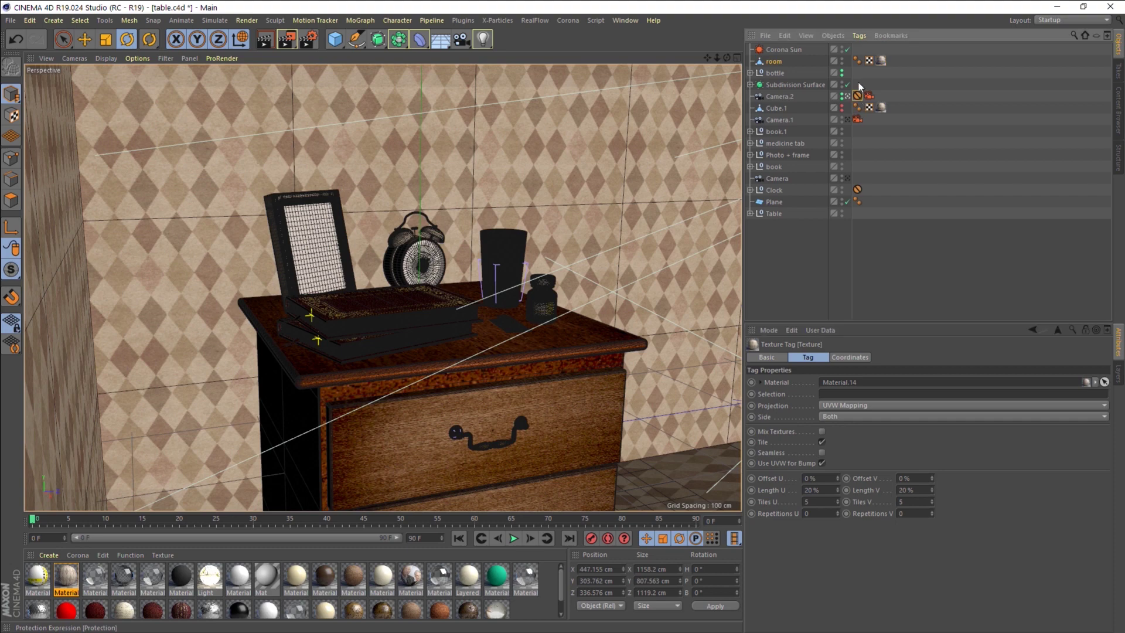
mouse_move(707, 58)
left_mouse_down()
mouse_move(662, 47)
mouse_move(691, 64)
left_mouse_up()
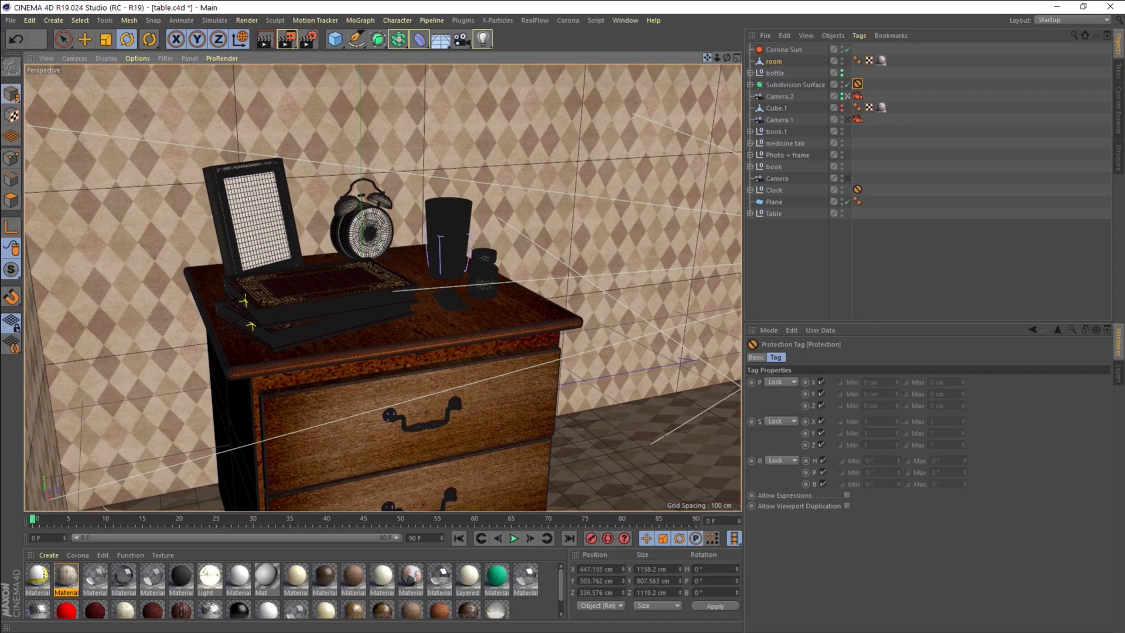
left_click_drag(710, 59, 622, 166)
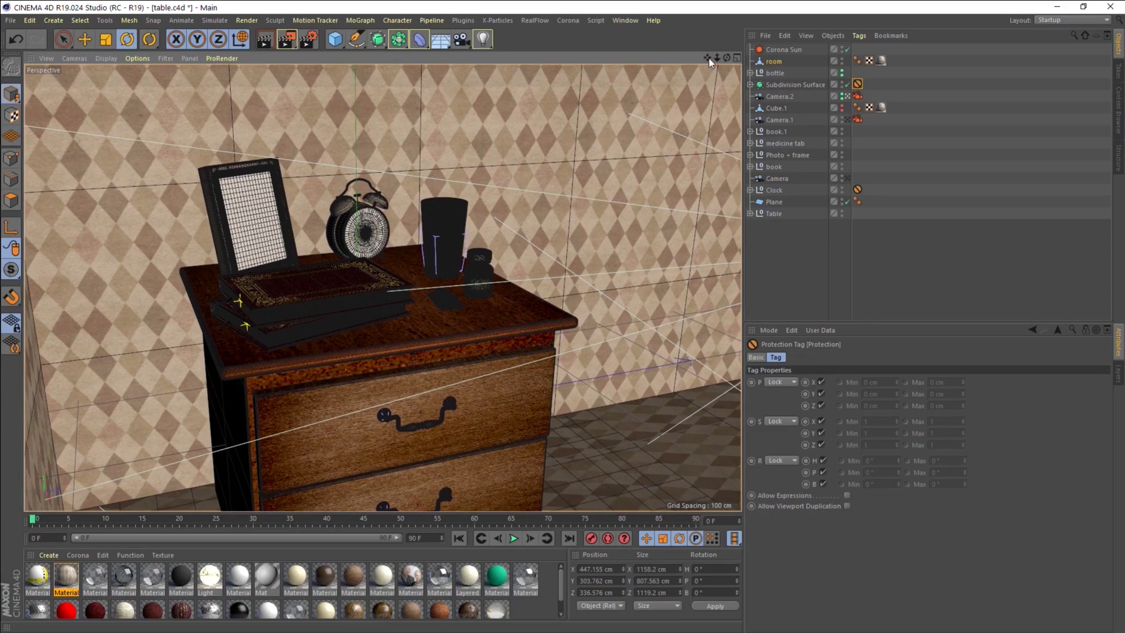
left_click_drag(726, 57, 724, 66)
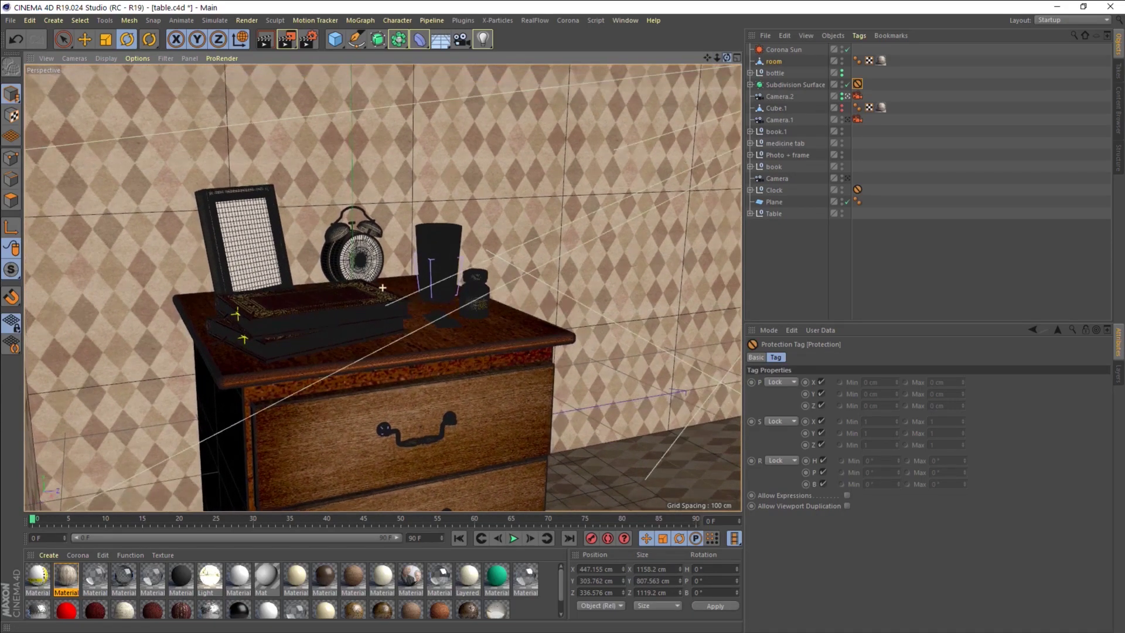
mouse_move(857, 84)
left_mouse_down()
mouse_move(871, 104)
mouse_move(868, 96)
left_mouse_up()
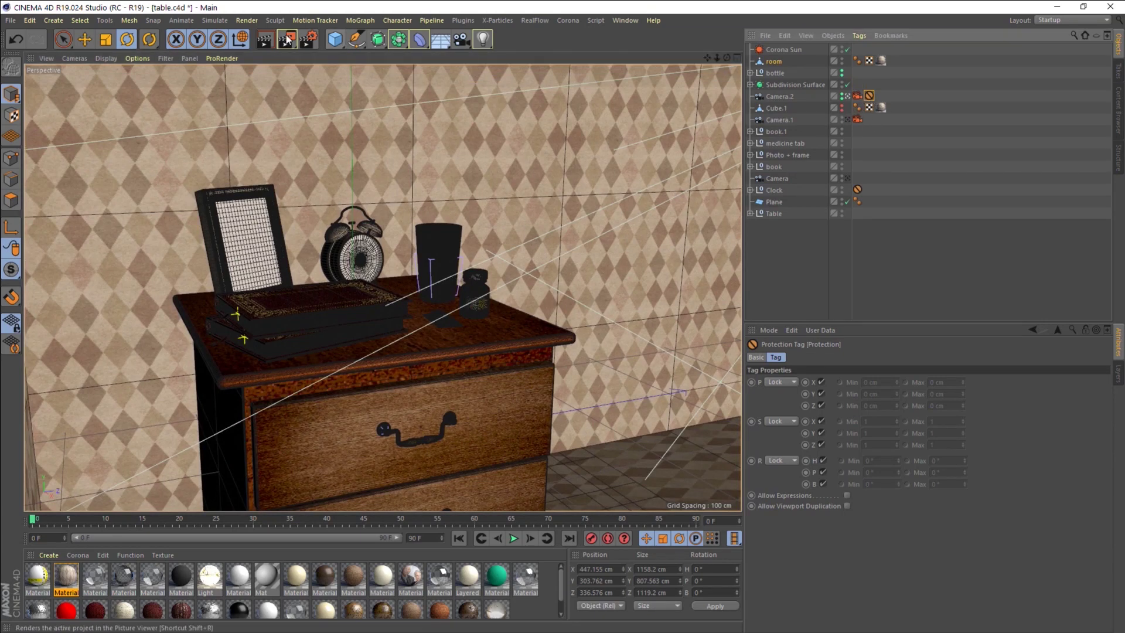
Run an interactive Corona render of the scene, then stop it.
left_click(566, 19)
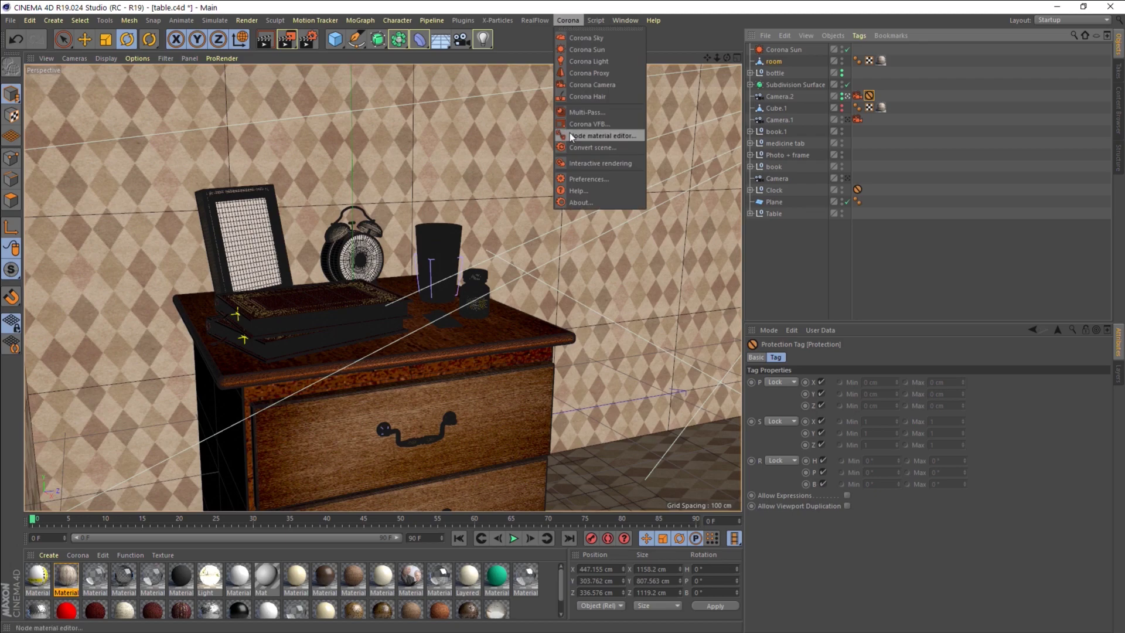
left_click(579, 163)
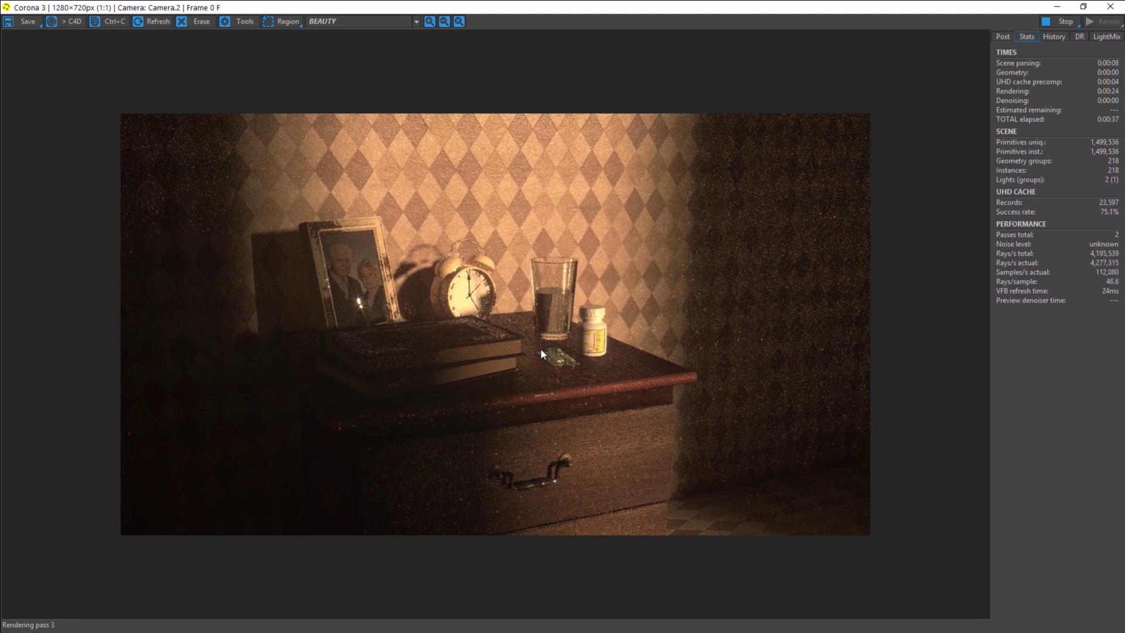
left_click(1062, 21)
Zoom around the render to inspect noise on the clock, photo and pills, then close it.
scroll(330, 280, "up", 3)
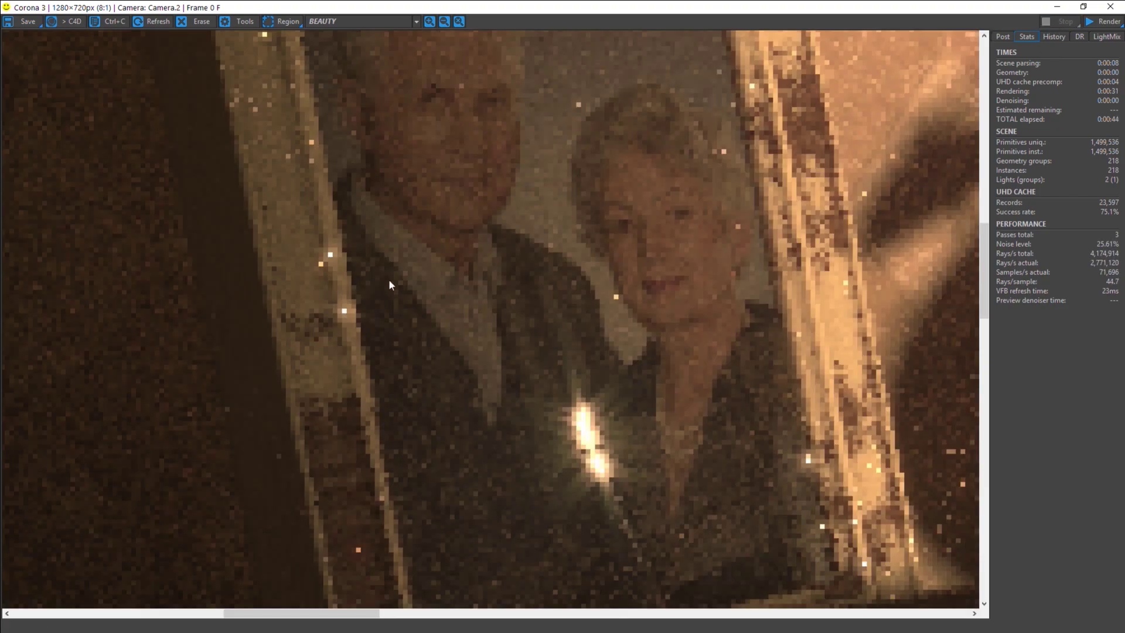
scroll(388, 278, "down", 2)
scroll(389, 280, "down", 2)
scroll(547, 319, "up", 2)
scroll(547, 316, "down", 1)
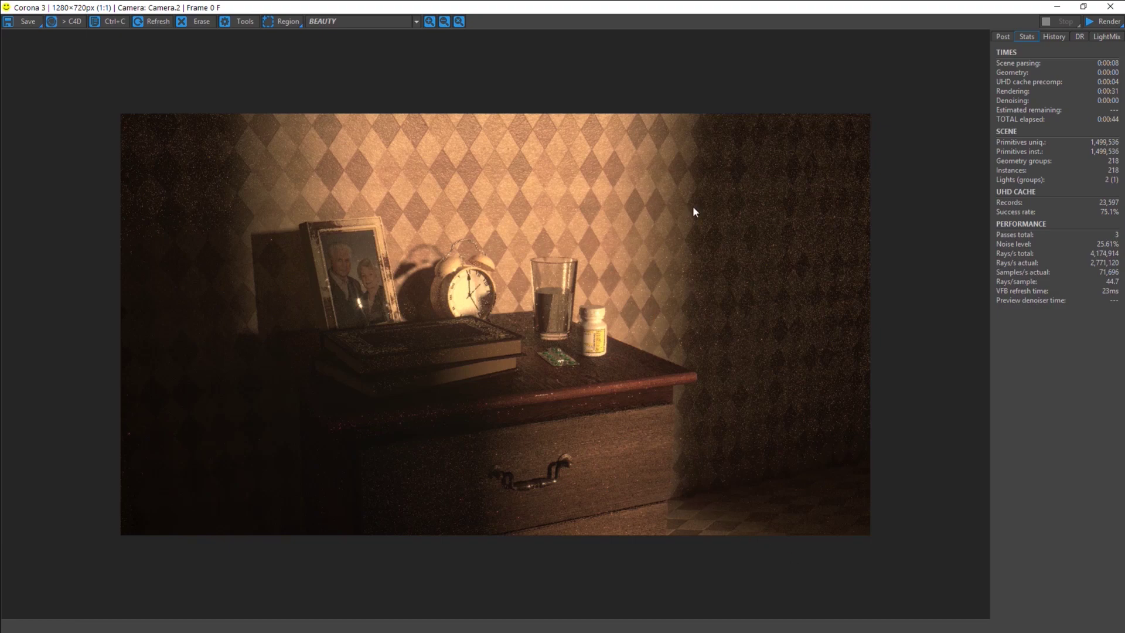
scroll(553, 320, "up", 1)
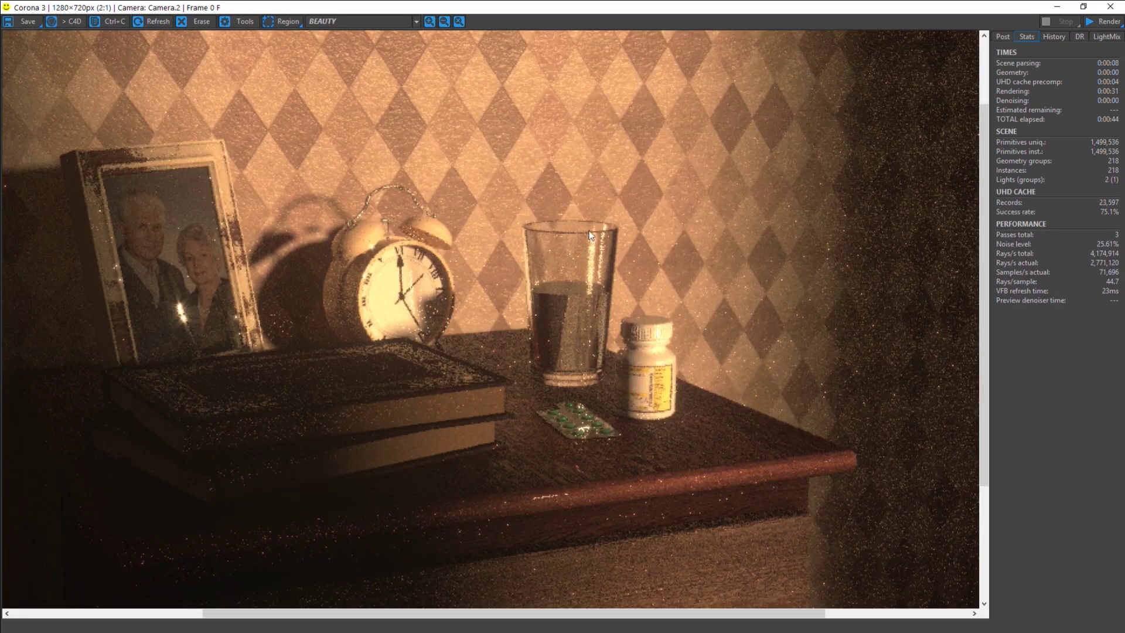
scroll(188, 317, "up", 2)
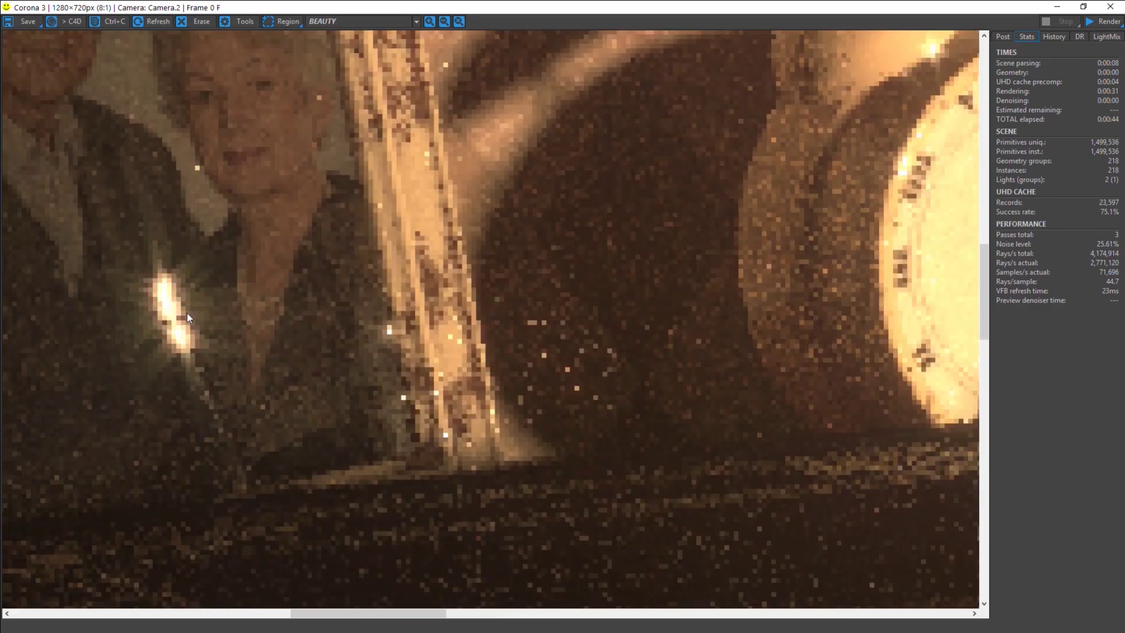
scroll(251, 326, "down", 3)
scroll(181, 316, "up", 1)
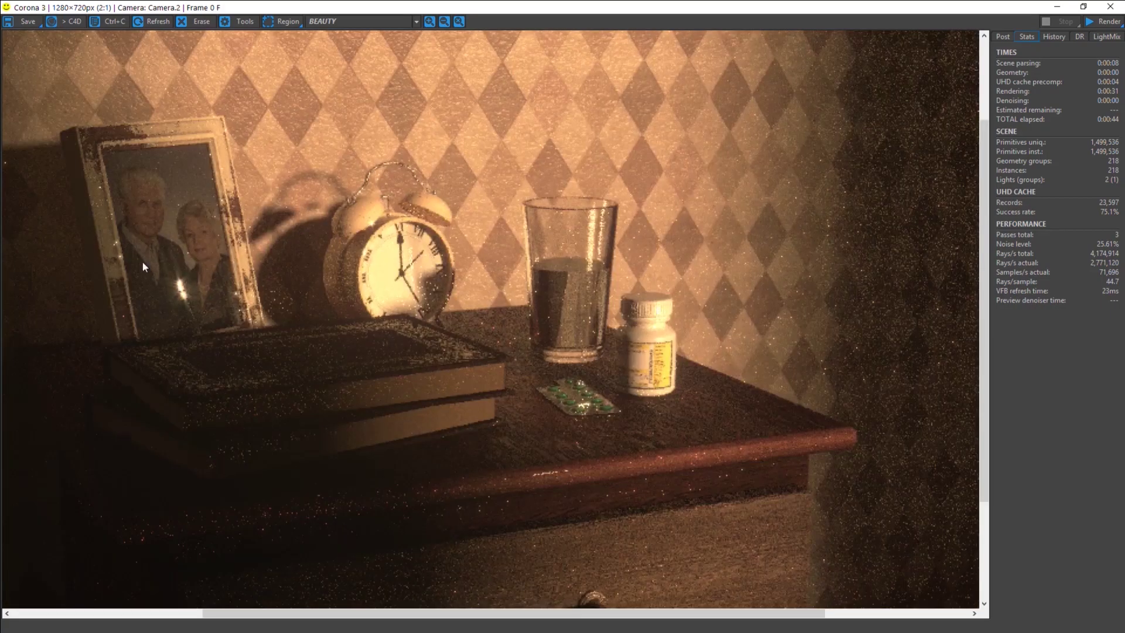
scroll(629, 351, "down", 2)
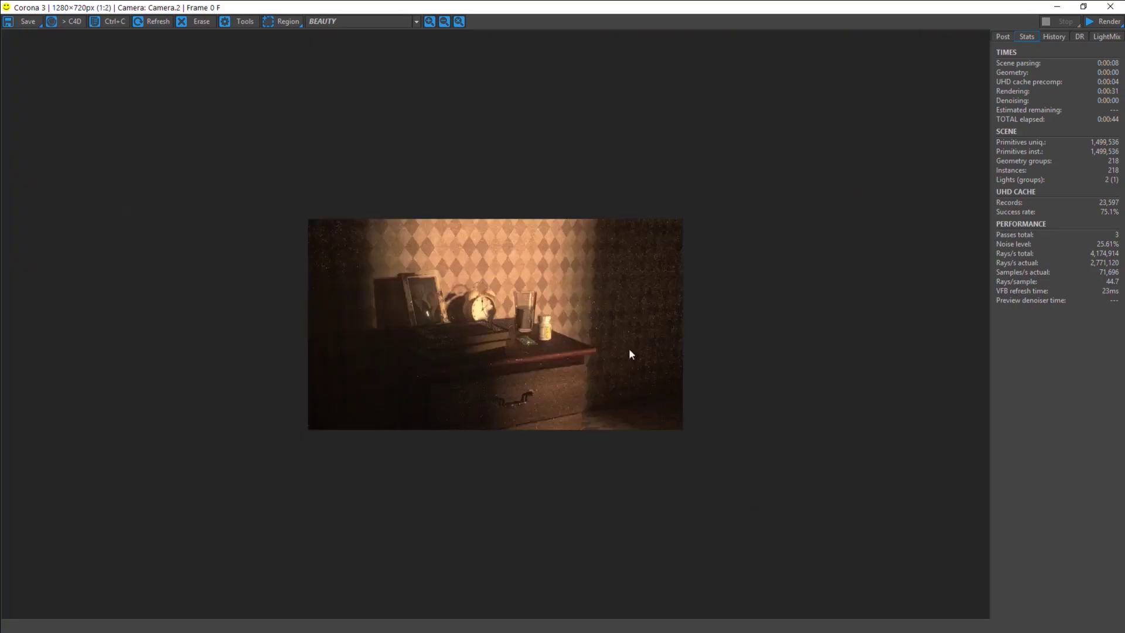
scroll(638, 355, "up", 1)
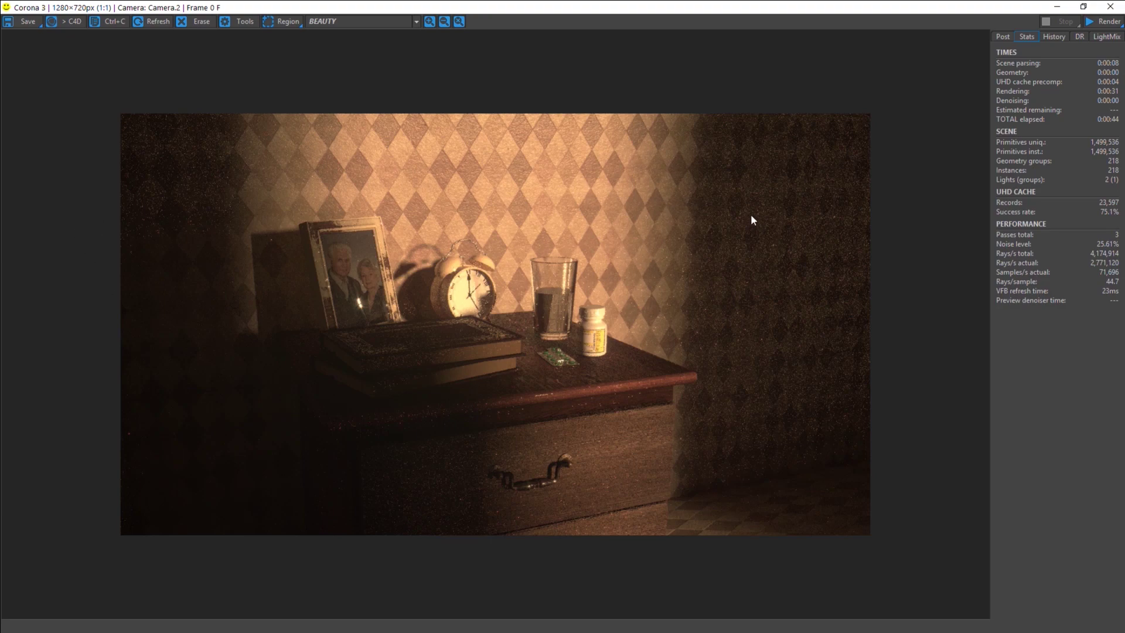
scroll(445, 300, "up", 1)
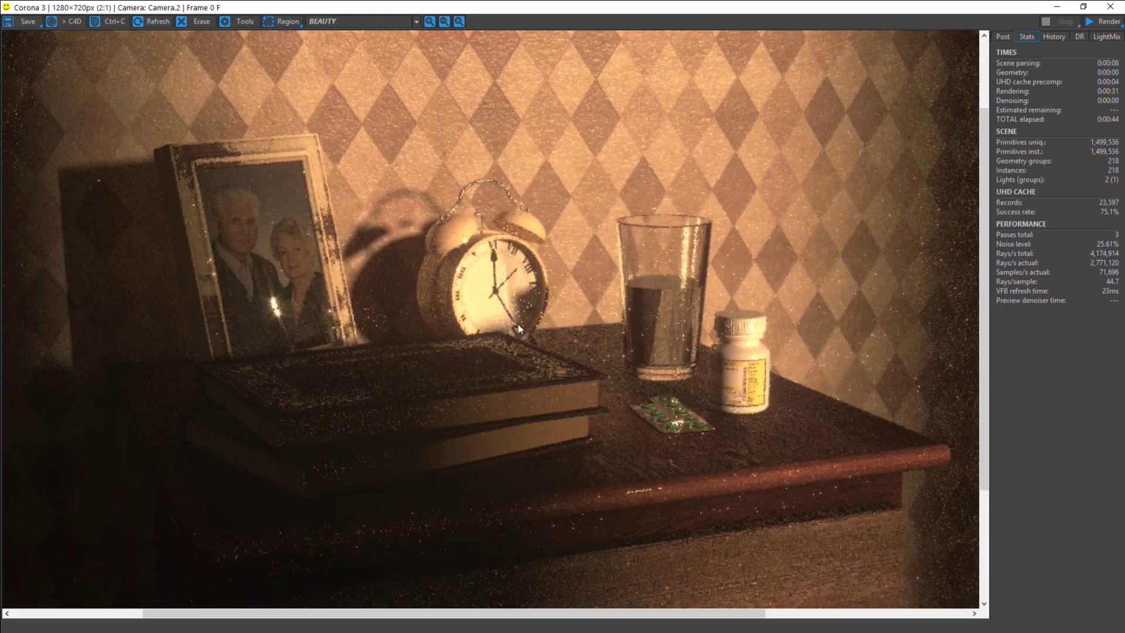
scroll(716, 417, "down", 1)
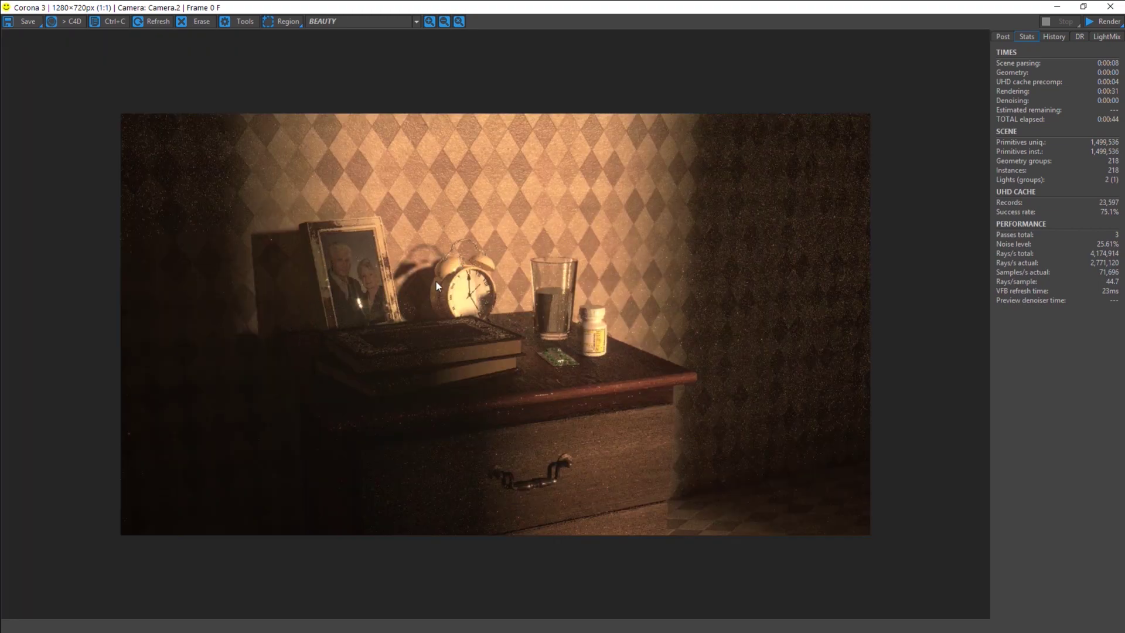
scroll(440, 252, "up", 3)
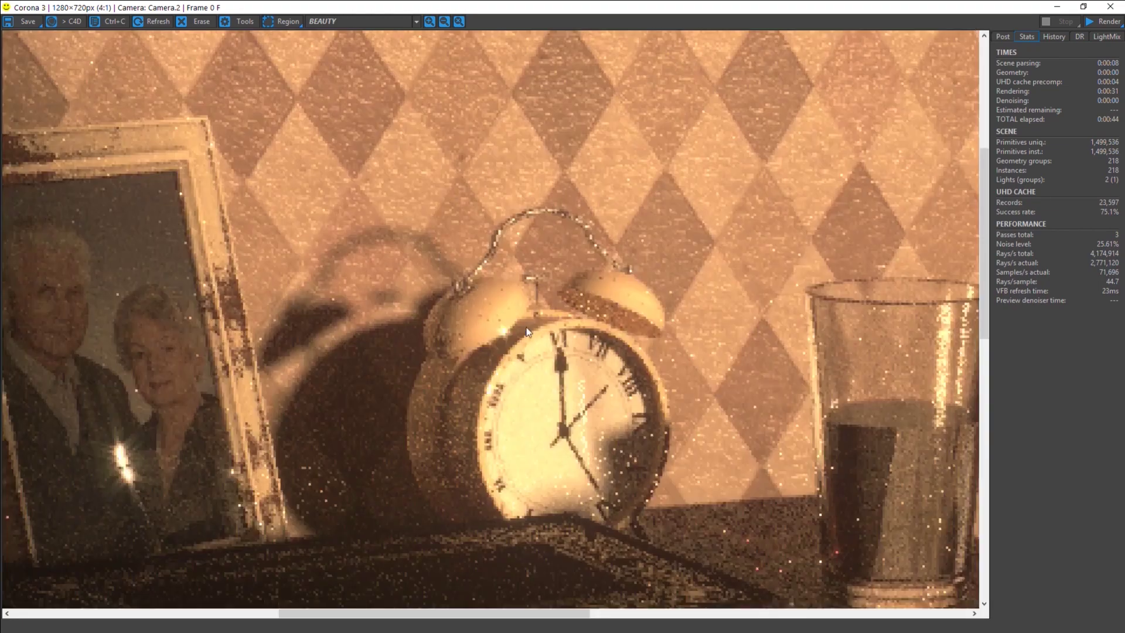
scroll(474, 348, "down", 1)
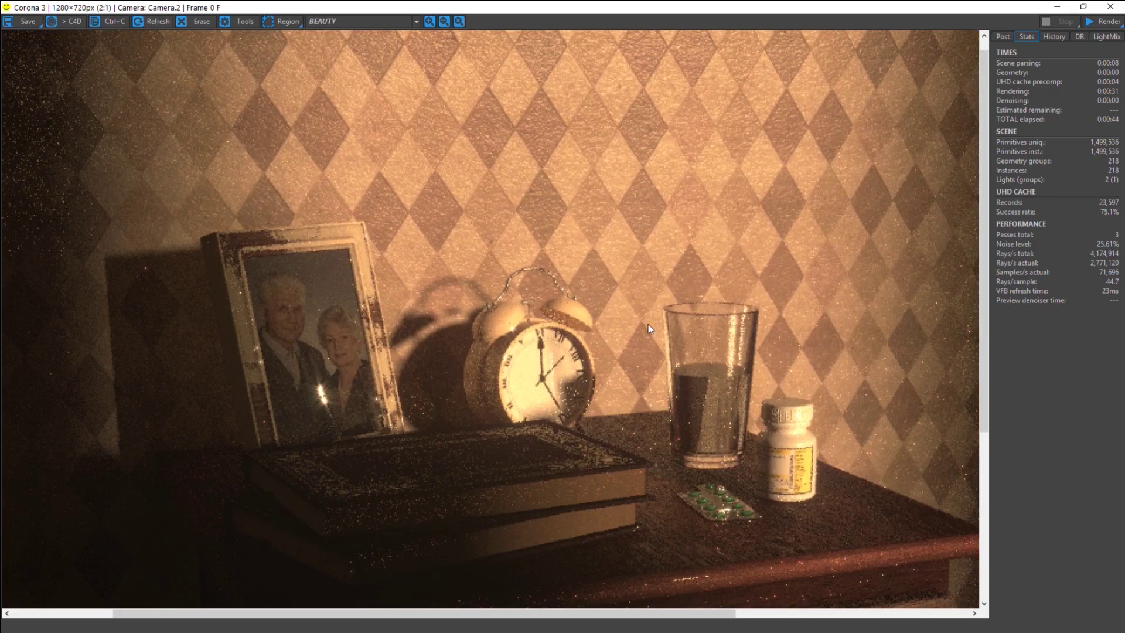
scroll(648, 324, "down", 1)
scroll(356, 315, "up", 1)
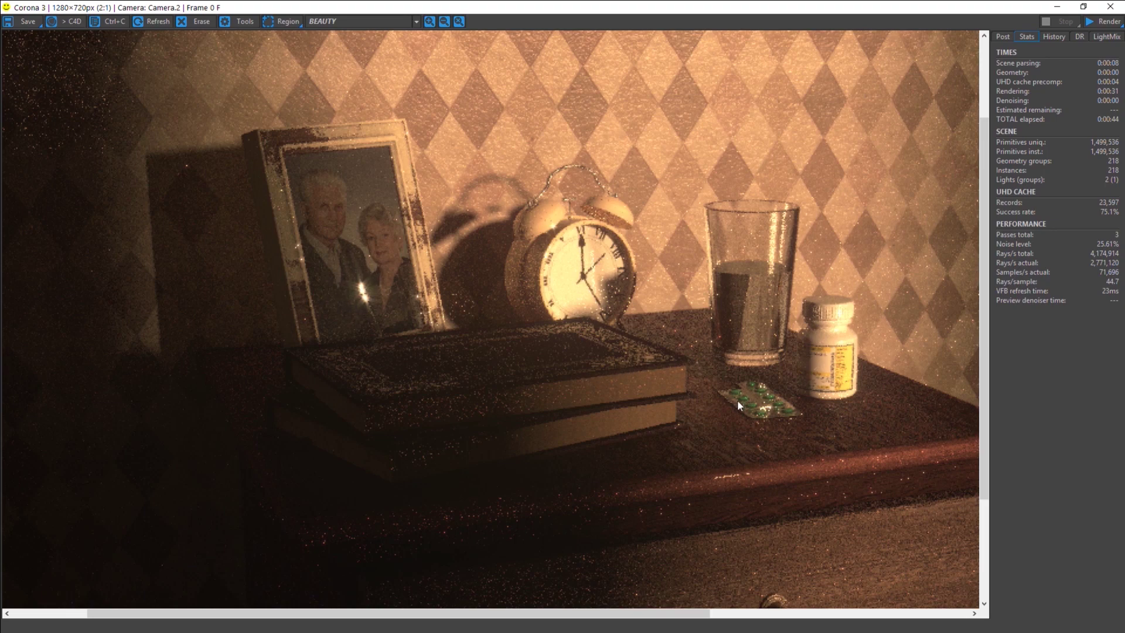
scroll(786, 410, "up", 1)
scroll(822, 387, "down", 1)
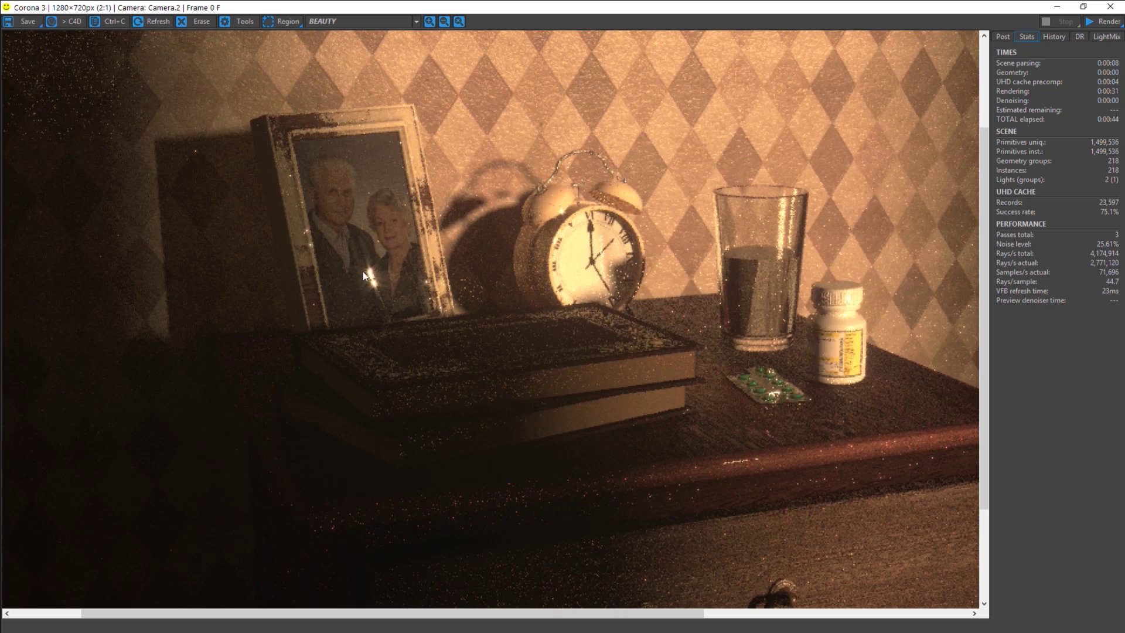
left_click(1116, 9)
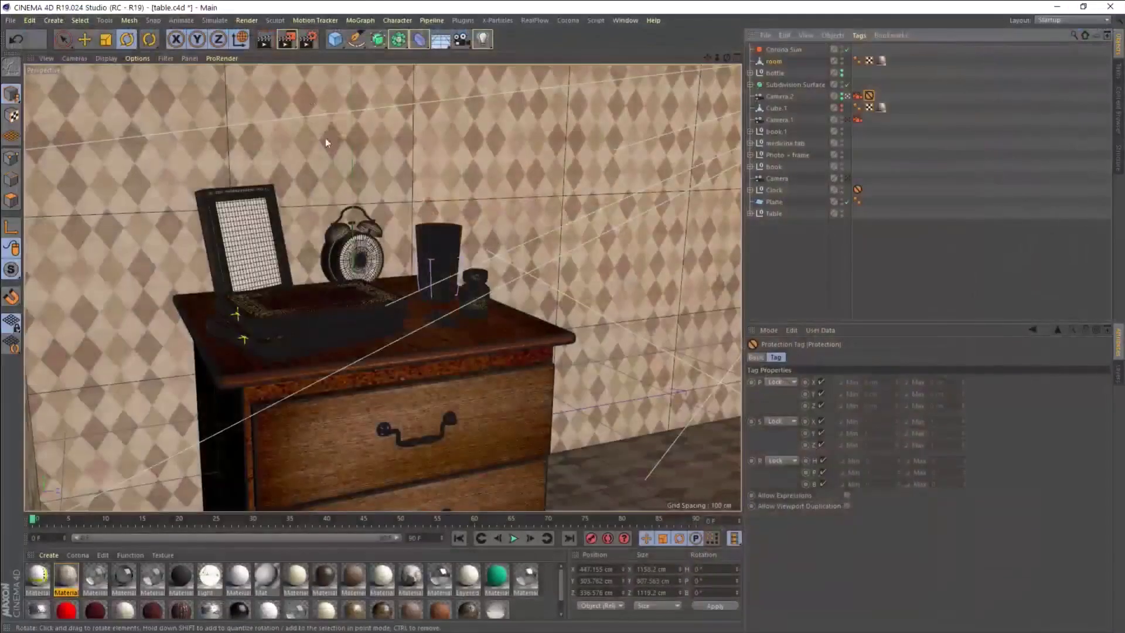
Review the Camera/Postprocessing render settings and close them.
left_click(313, 39)
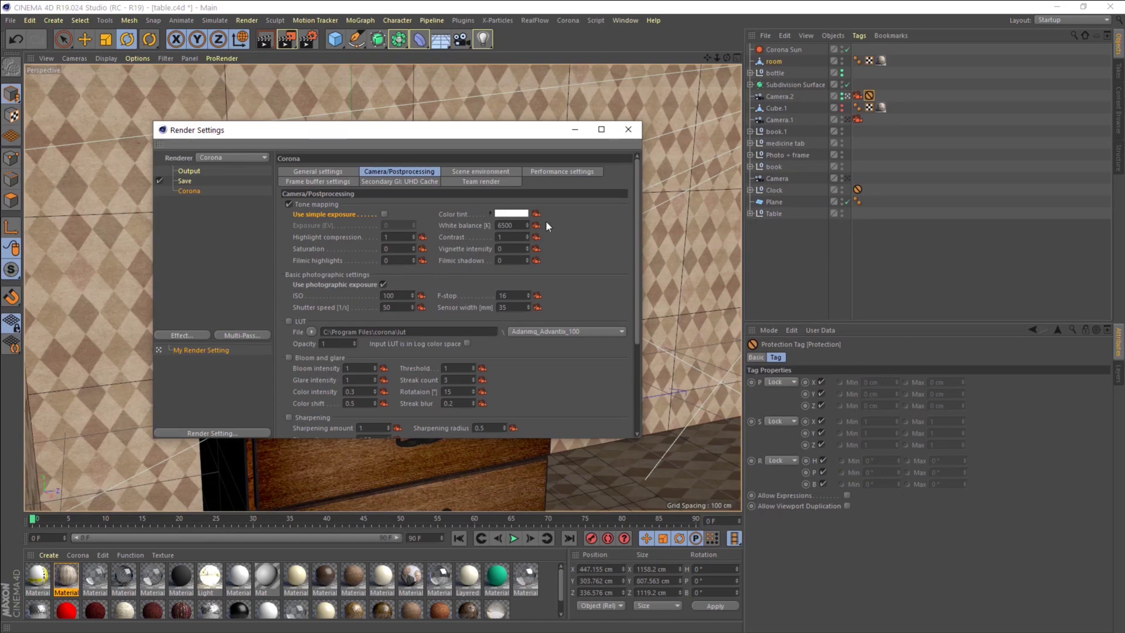
left_click_drag(639, 288, 641, 368)
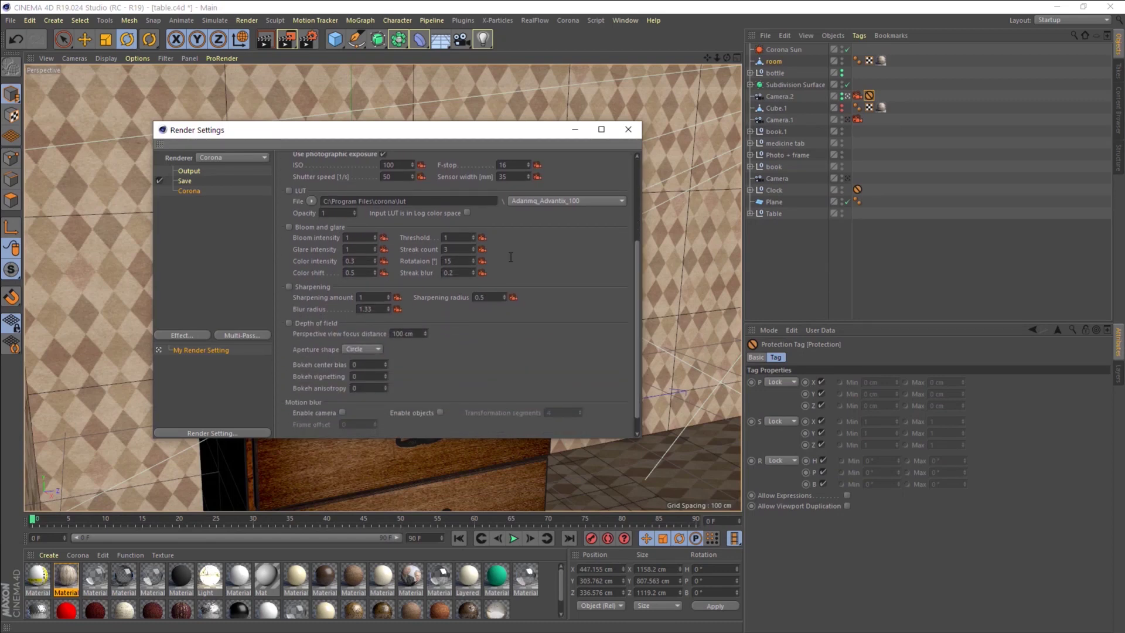
left_click(628, 129)
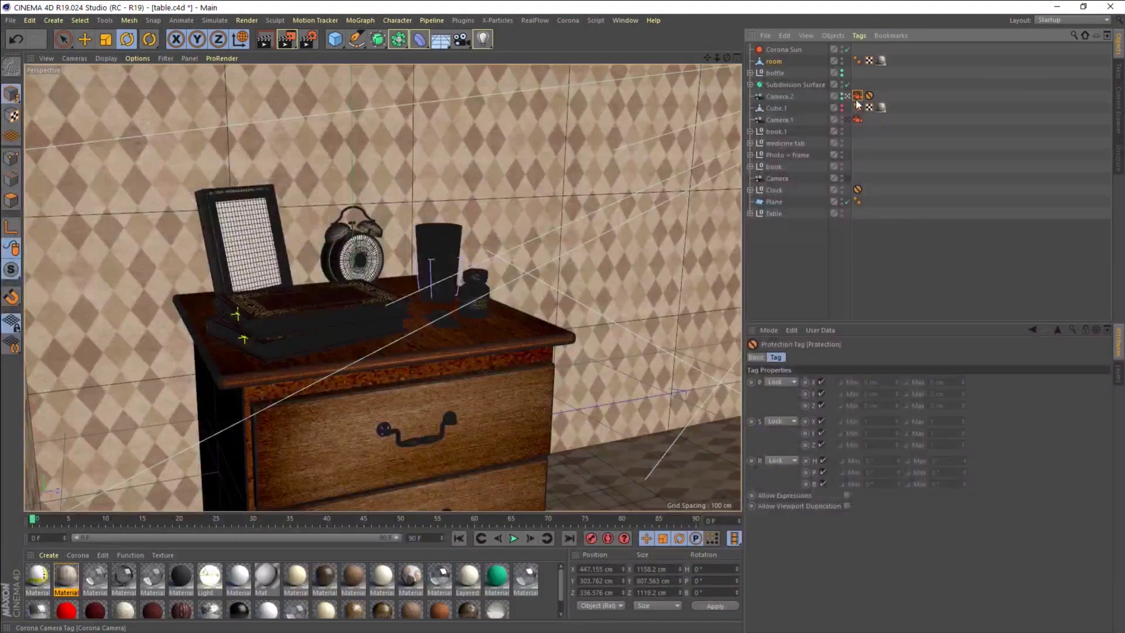
Uncheck Bloom and glare Override in Camera.2's Corona camera tag.
left_click(856, 98)
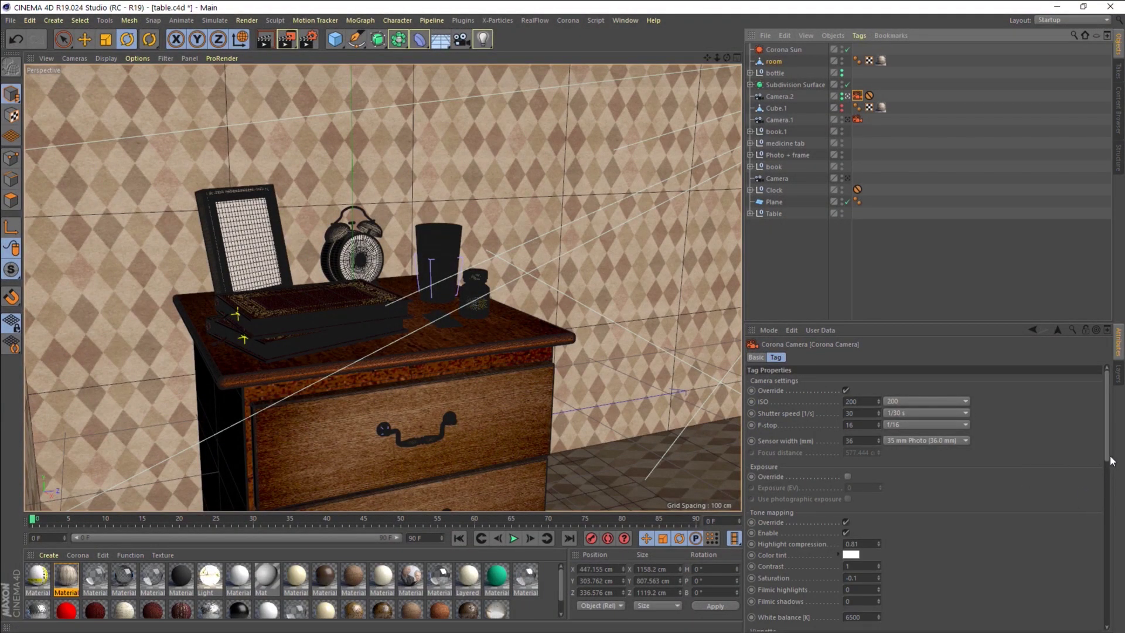
left_click_drag(1107, 458, 1107, 516)
scroll(795, 545, "down", 1)
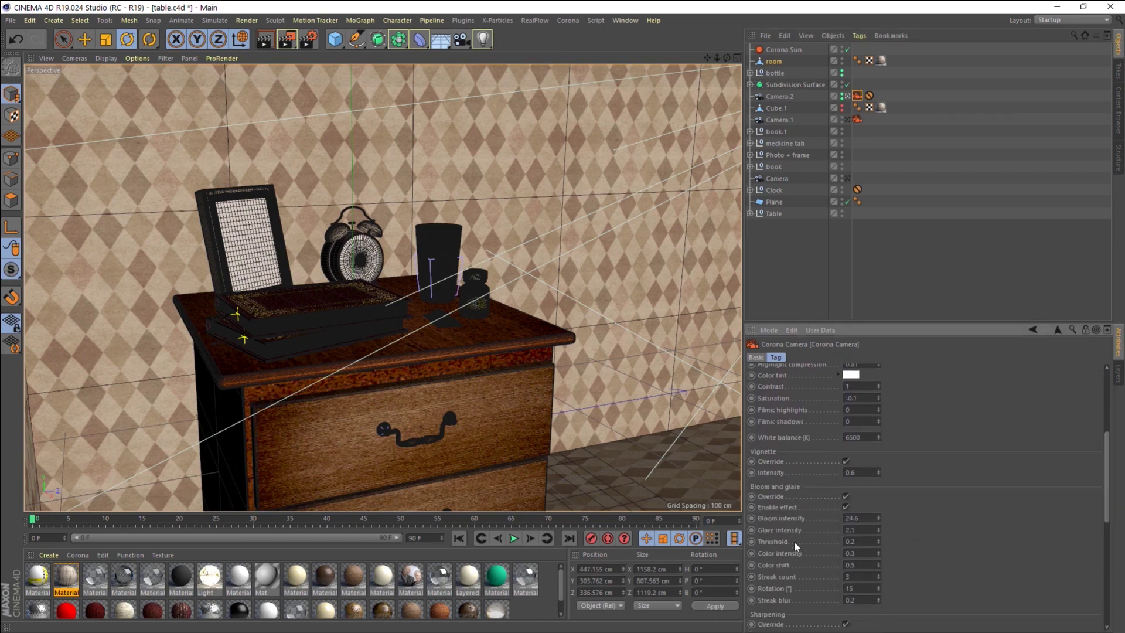
left_click(845, 495)
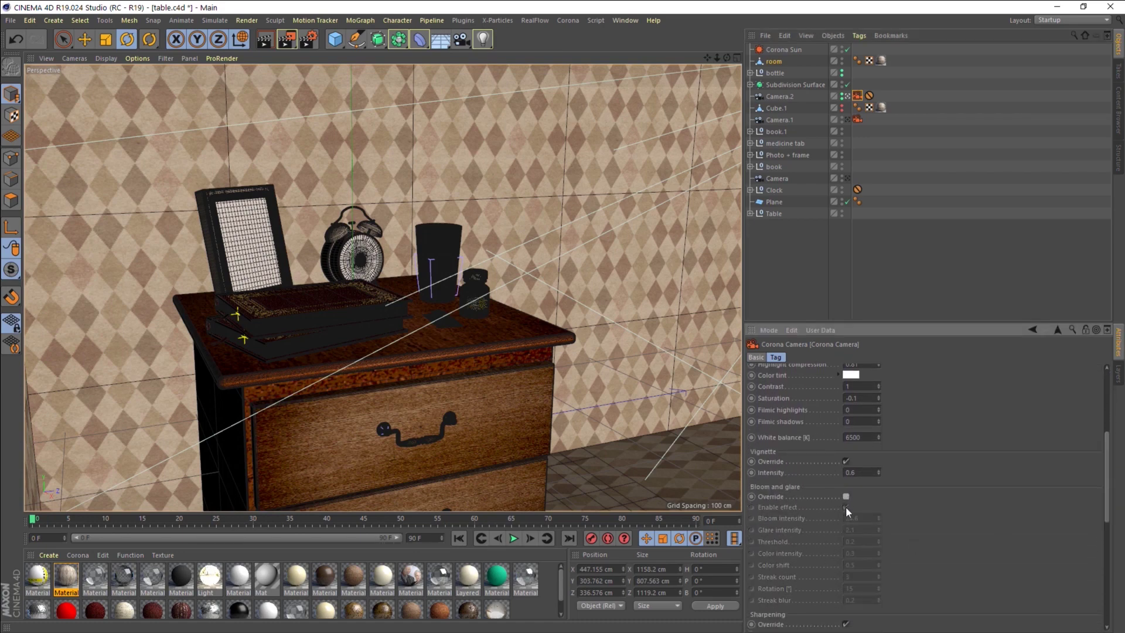
left_click(456, 23)
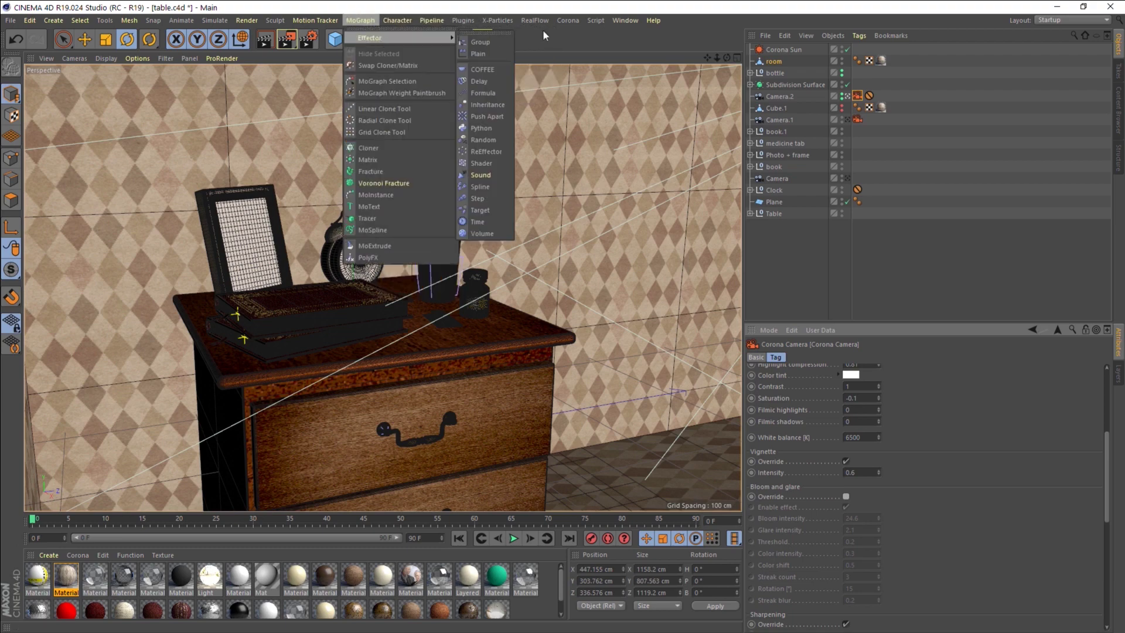
mouse_move(568, 20)
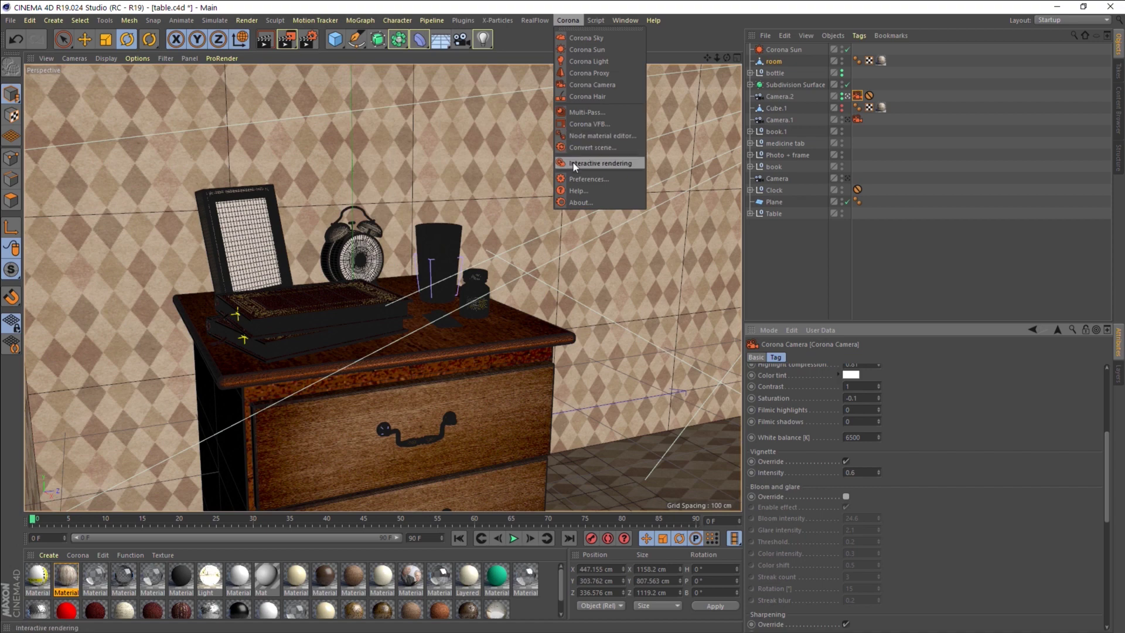
Run an interactive Corona render without bloom, show the Post panel, and zoom in to inspect.
left_click(573, 163)
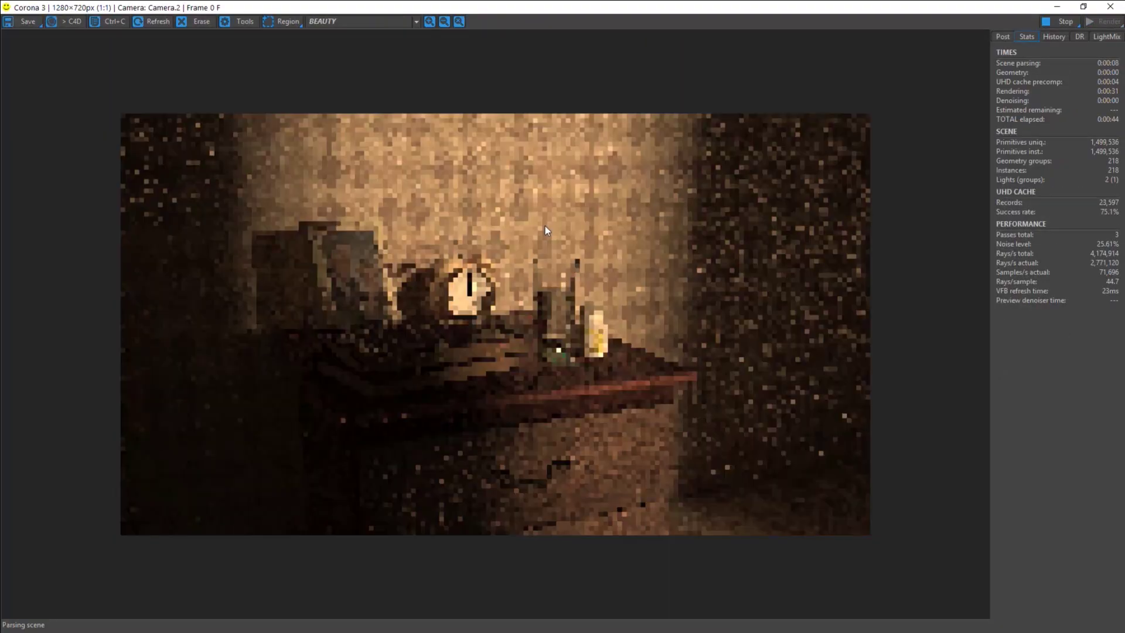
left_click(1013, 34)
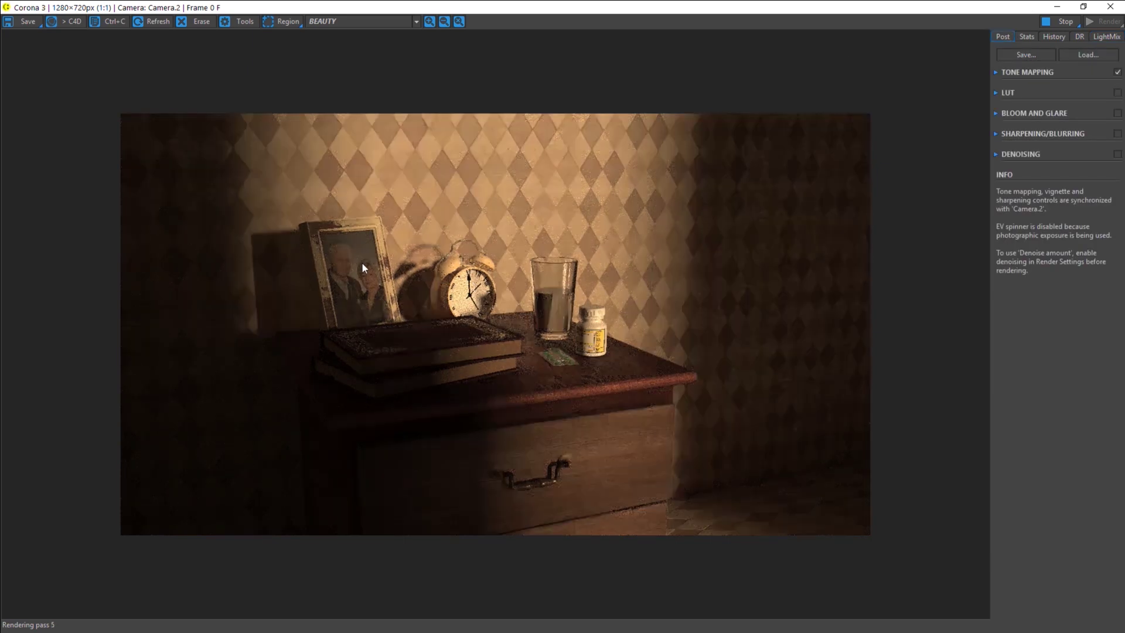
scroll(469, 375, "up", 1)
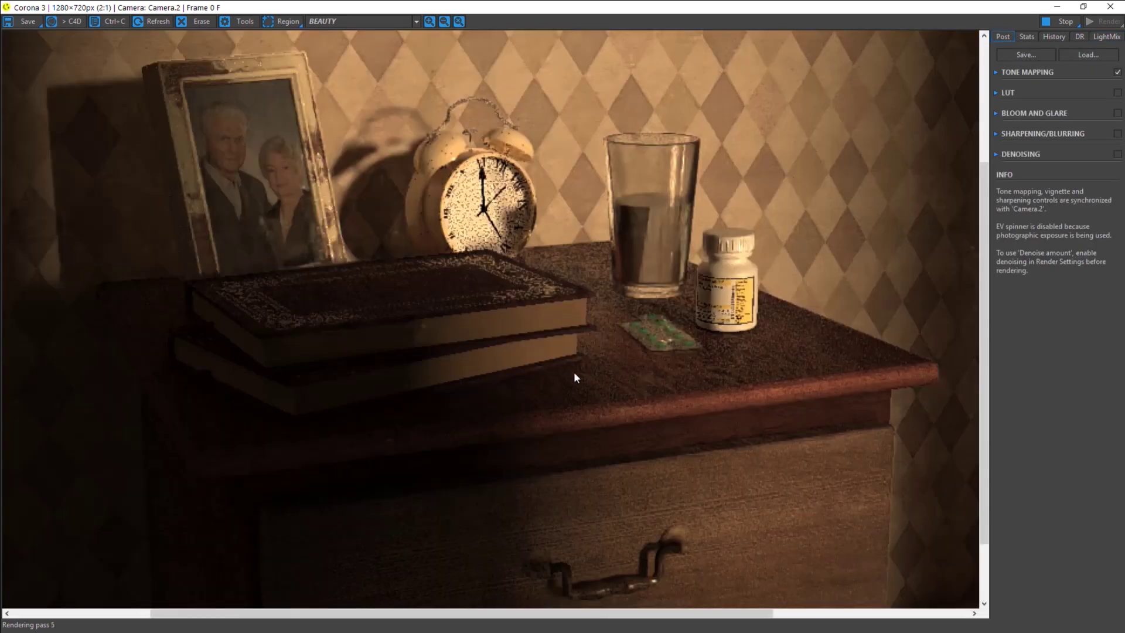
scroll(573, 389, "down", 1)
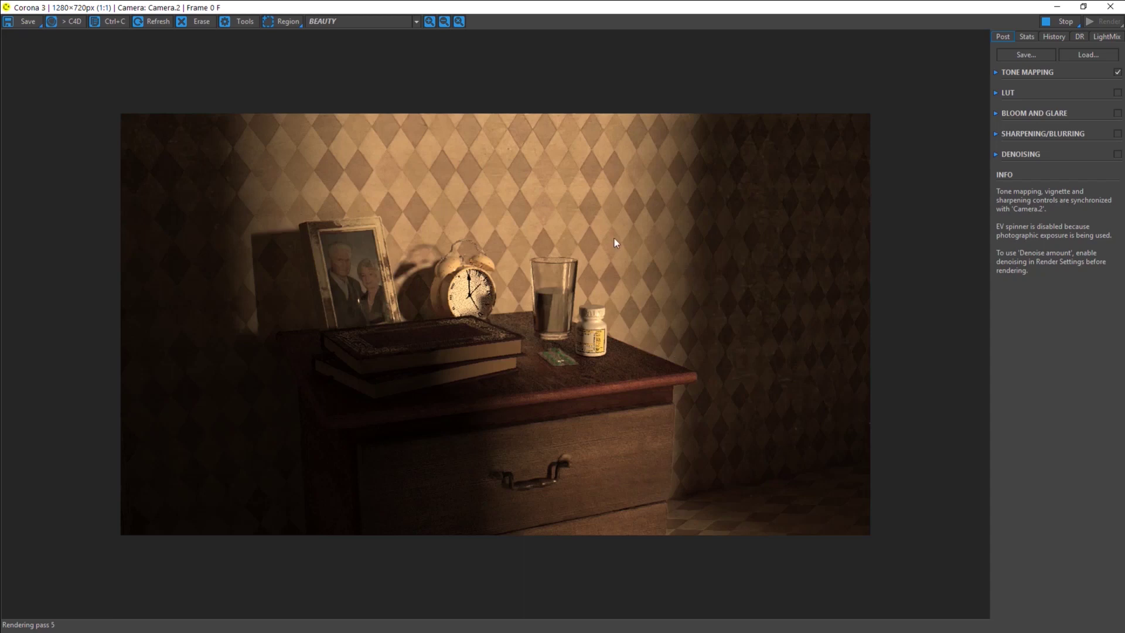
scroll(613, 234, "up", 1)
scroll(586, 199, "down", 1)
scroll(206, 272, "up", 1)
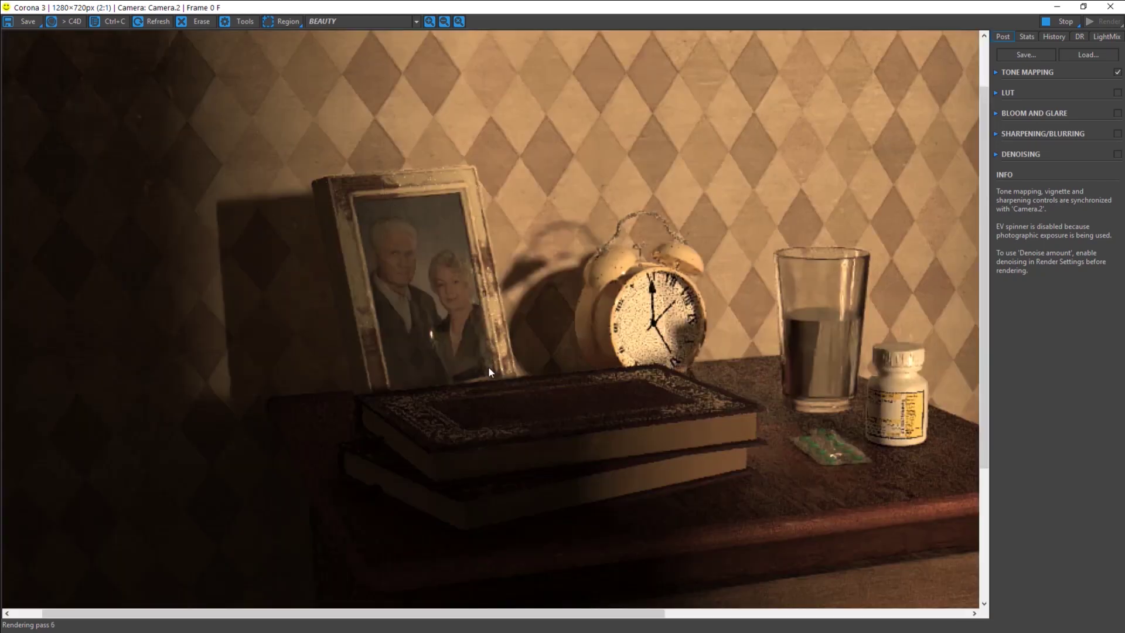
scroll(638, 308, "down", 1)
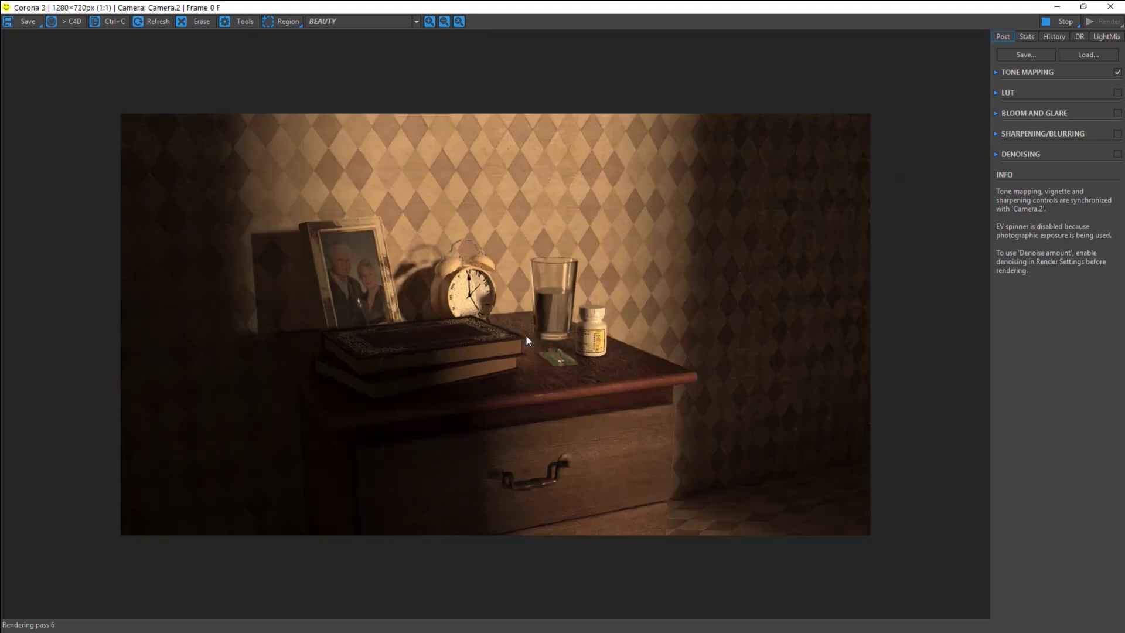
scroll(427, 295, "up", 1)
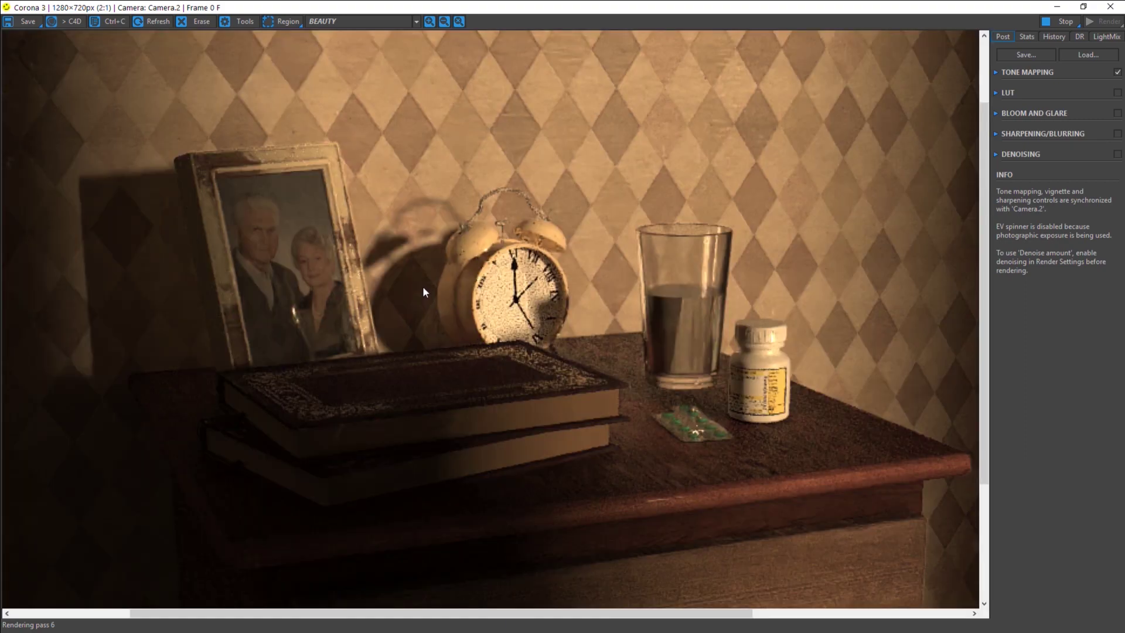
scroll(469, 304, "up", 1)
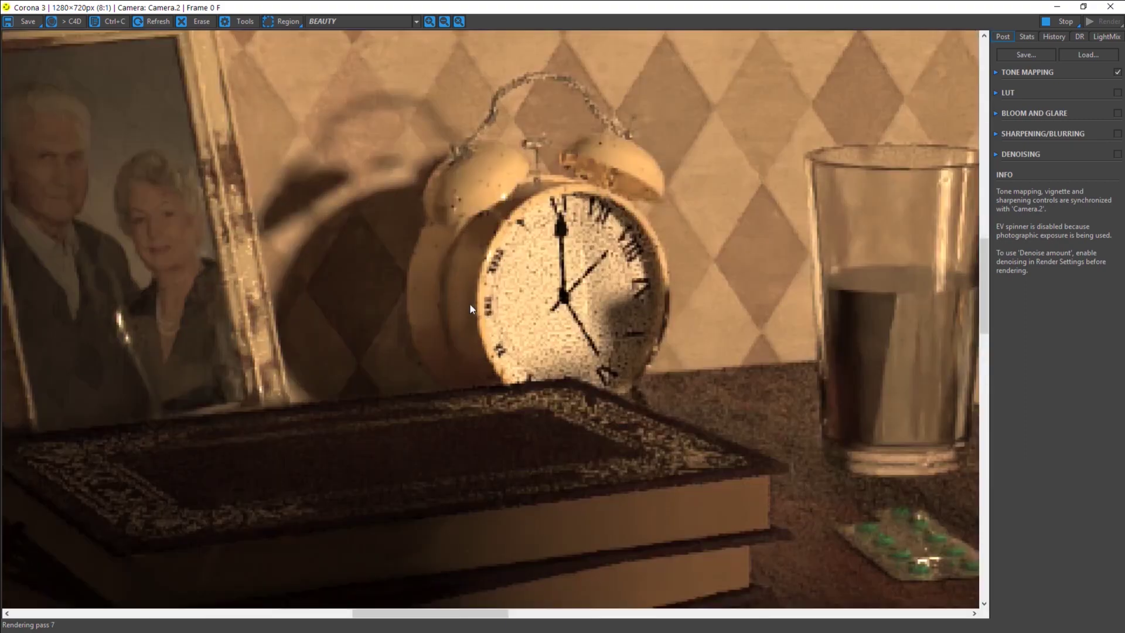
scroll(556, 232, "up", 1)
scroll(627, 166, "down", 1)
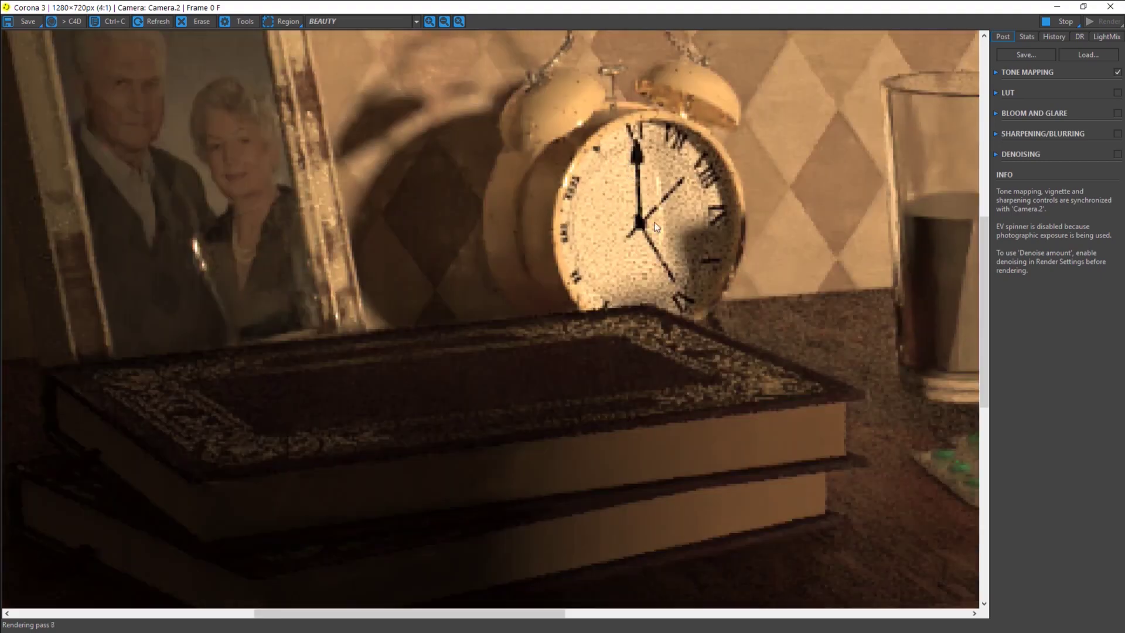
scroll(527, 225, "down", 2)
scroll(354, 234, "up", 2)
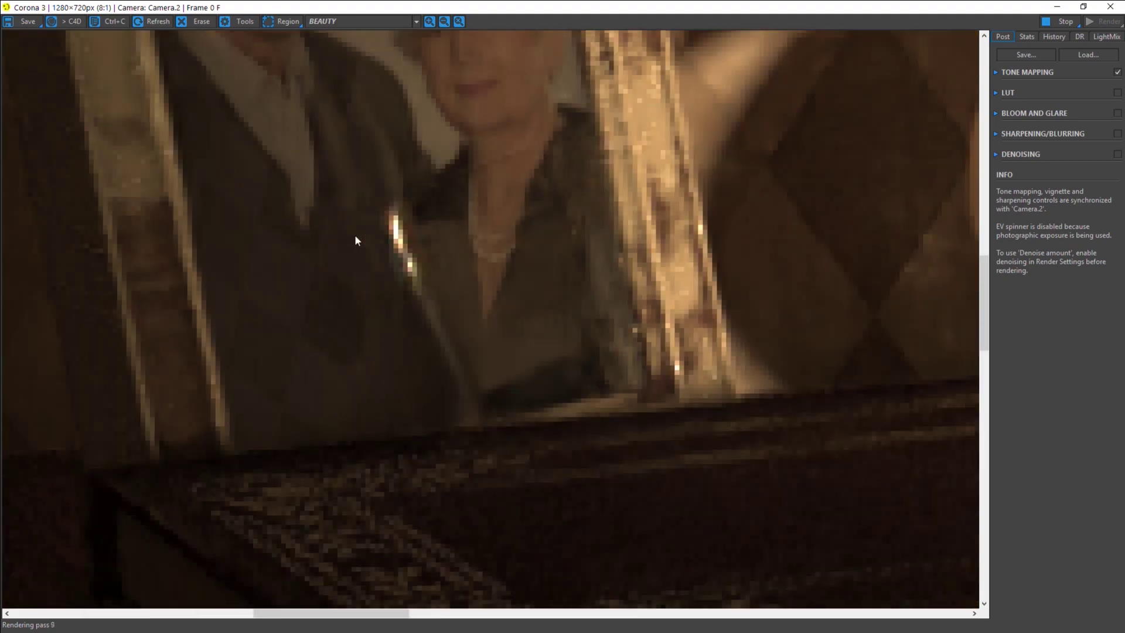
scroll(359, 195, "down", 1)
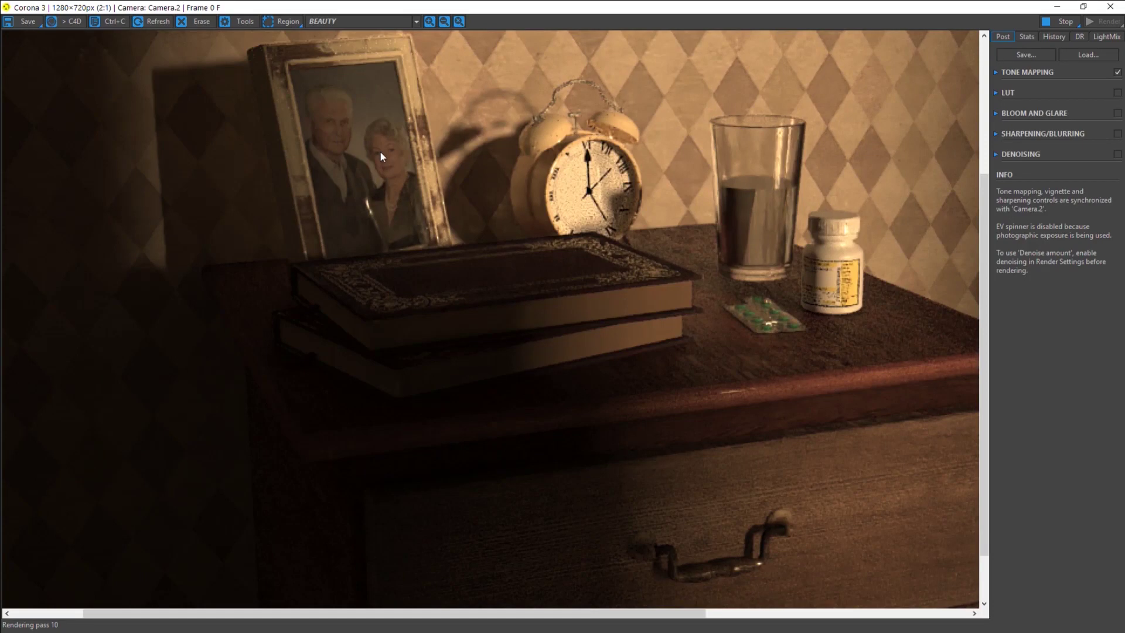
scroll(339, 132, "down", 1)
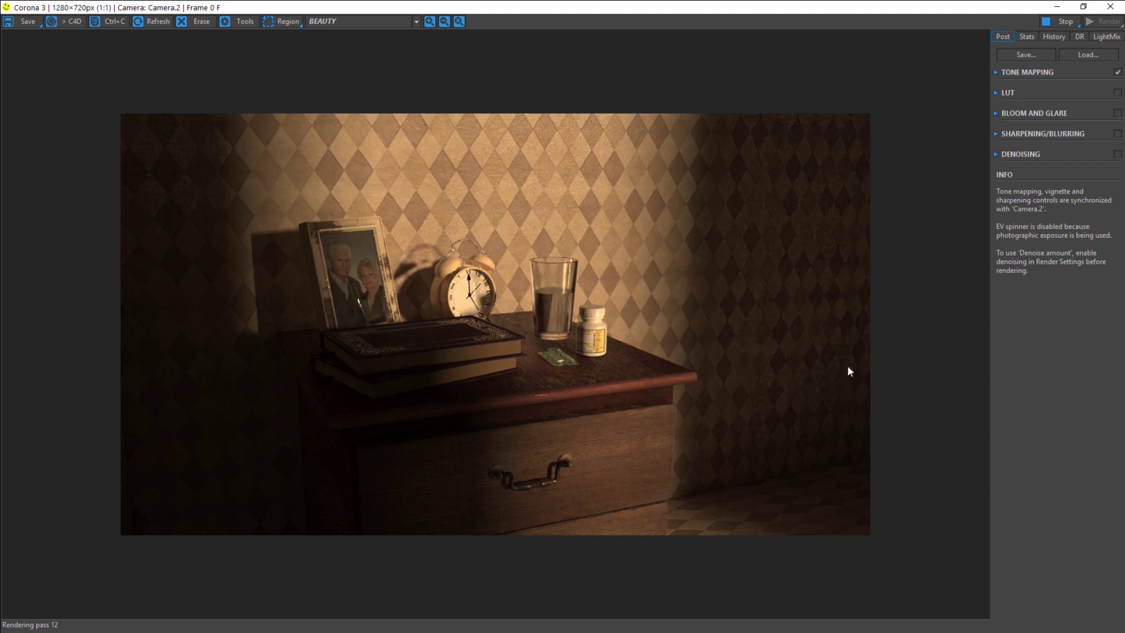
Zoom around the finished render to inspect it, then close the render window.
scroll(611, 325, "up", 1)
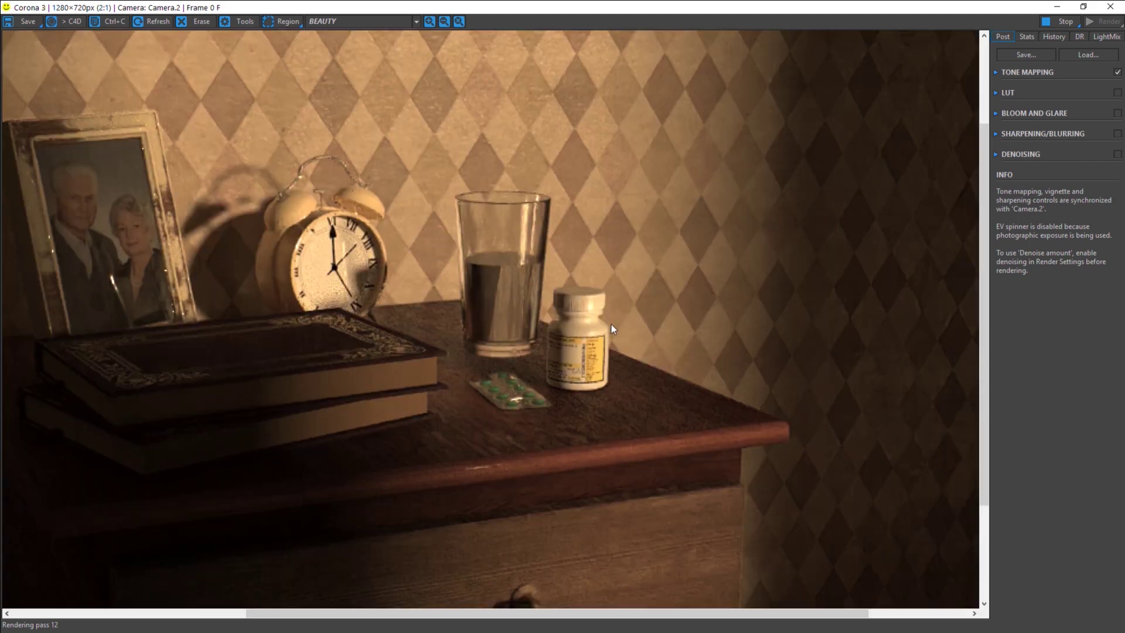
scroll(610, 326, "down", 1)
scroll(458, 307, "up", 1)
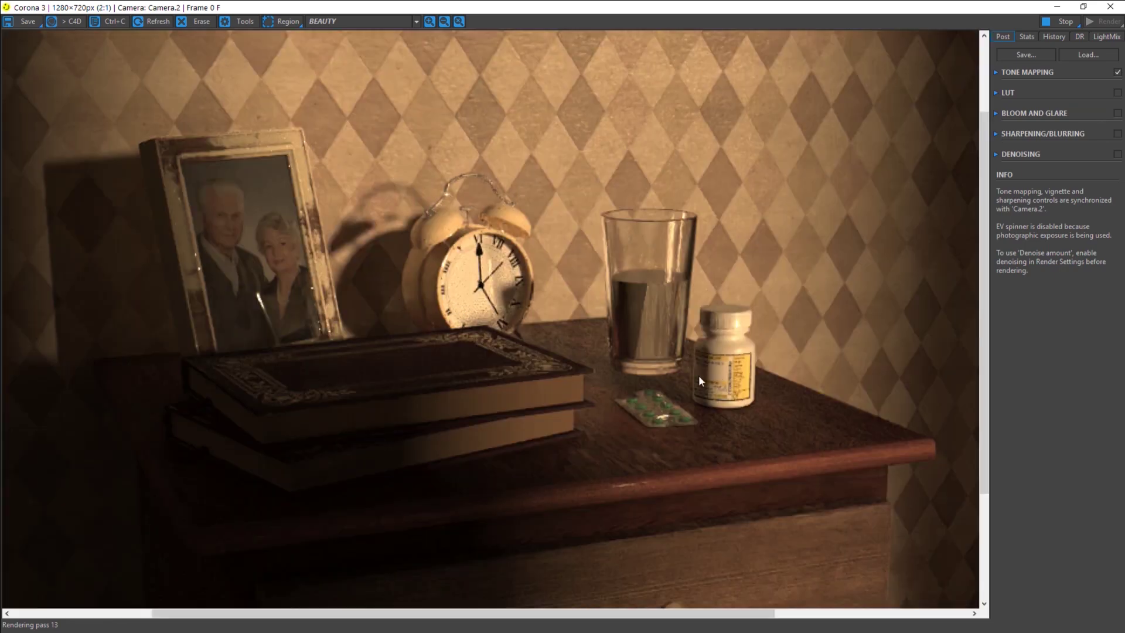
scroll(638, 382, "up", 2)
scroll(651, 373, "down", 2)
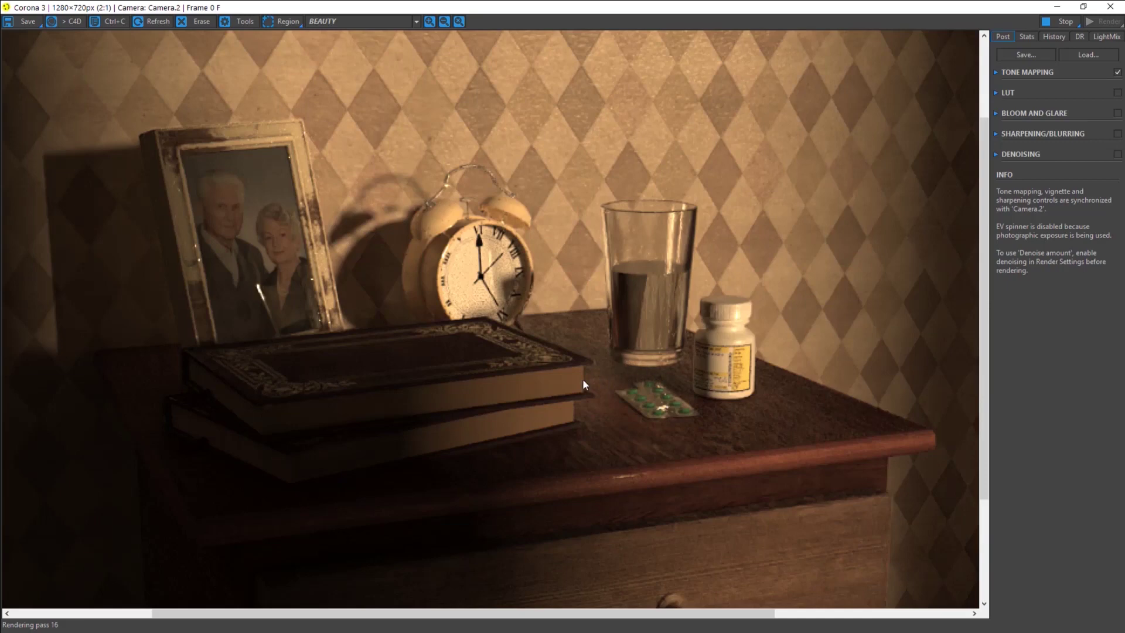
scroll(548, 309, "up", 1)
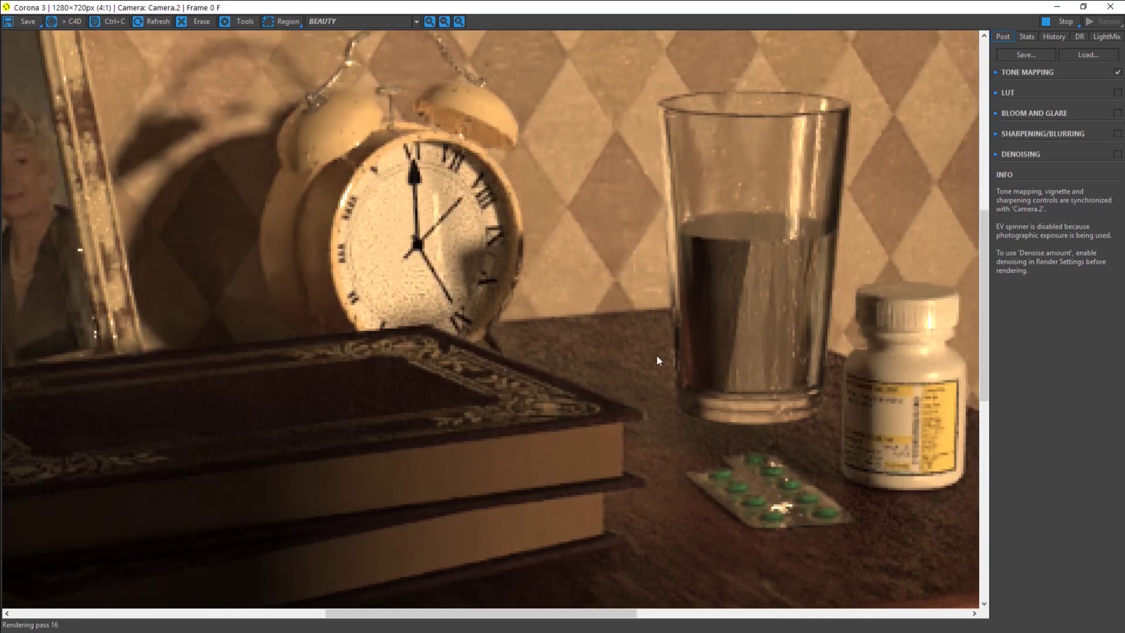
left_click(1105, 6)
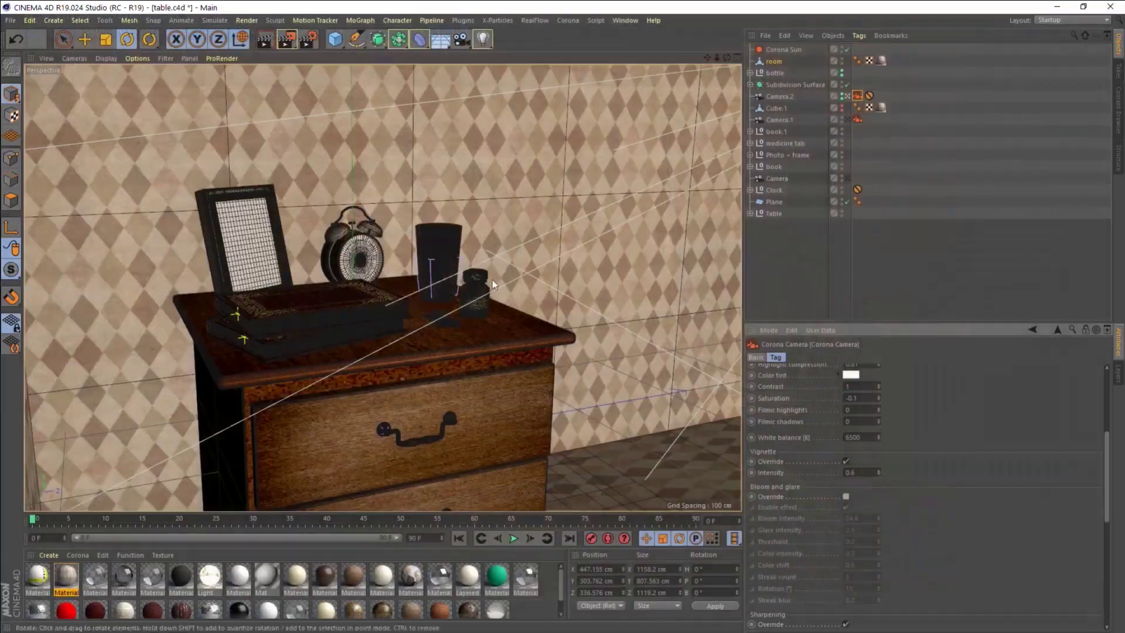
Leave the render camera and select the body texture tag of Table > Null > Cube.1.
left_click(847, 95)
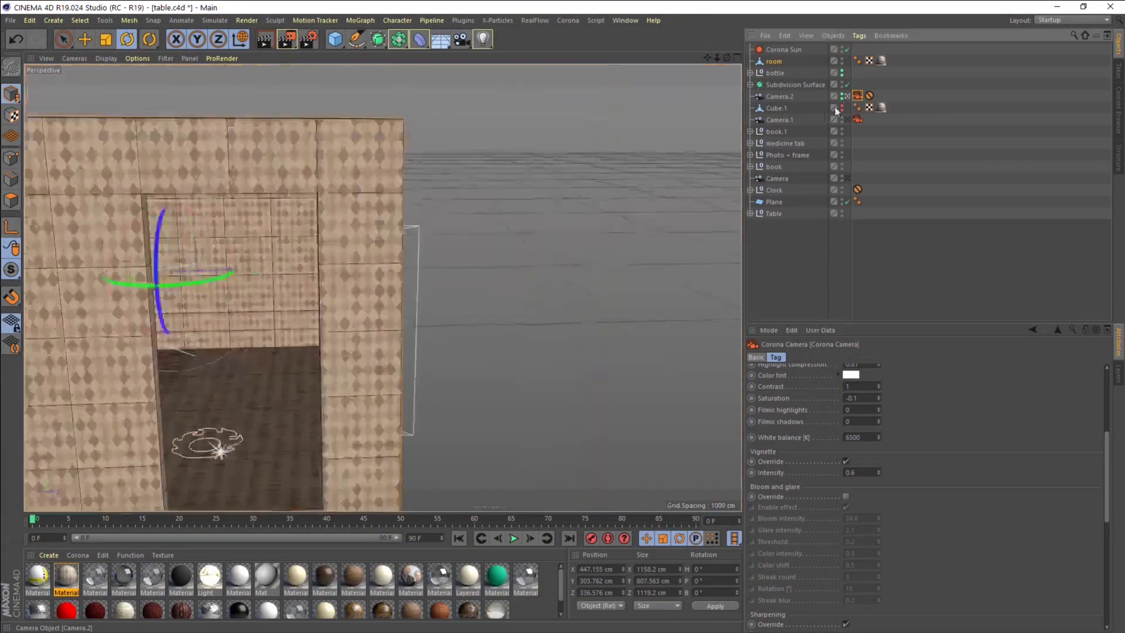
scroll(273, 294, "down", 5)
scroll(378, 272, "up", 4)
scroll(356, 215, "up", 4)
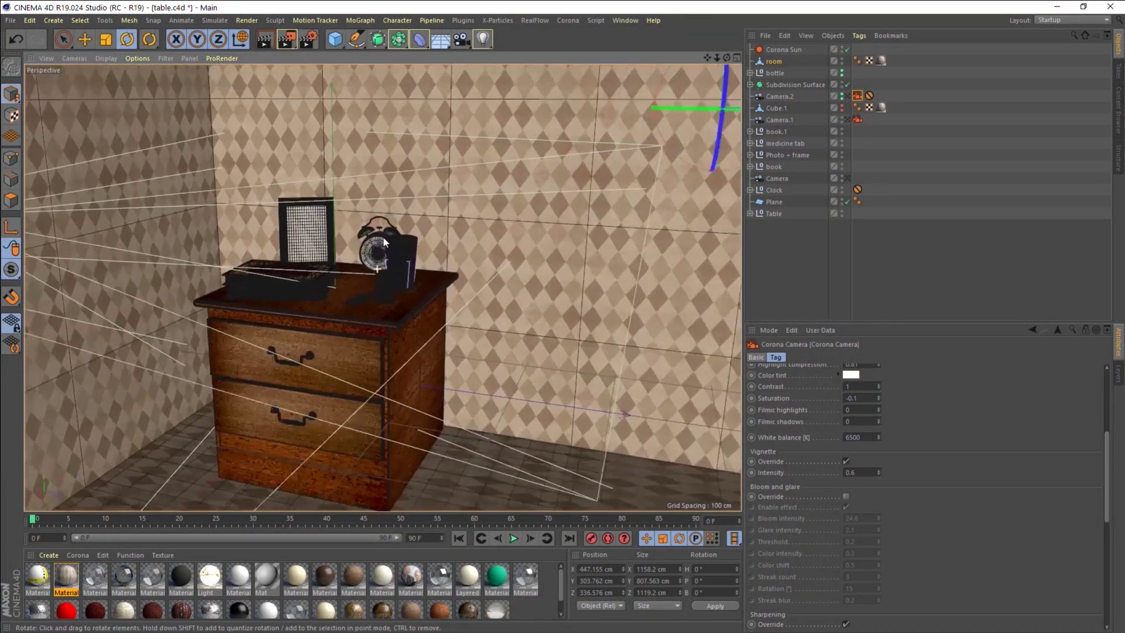
scroll(410, 264, "up", 4)
scroll(456, 300, "up", 3)
scroll(574, 264, "down", 1)
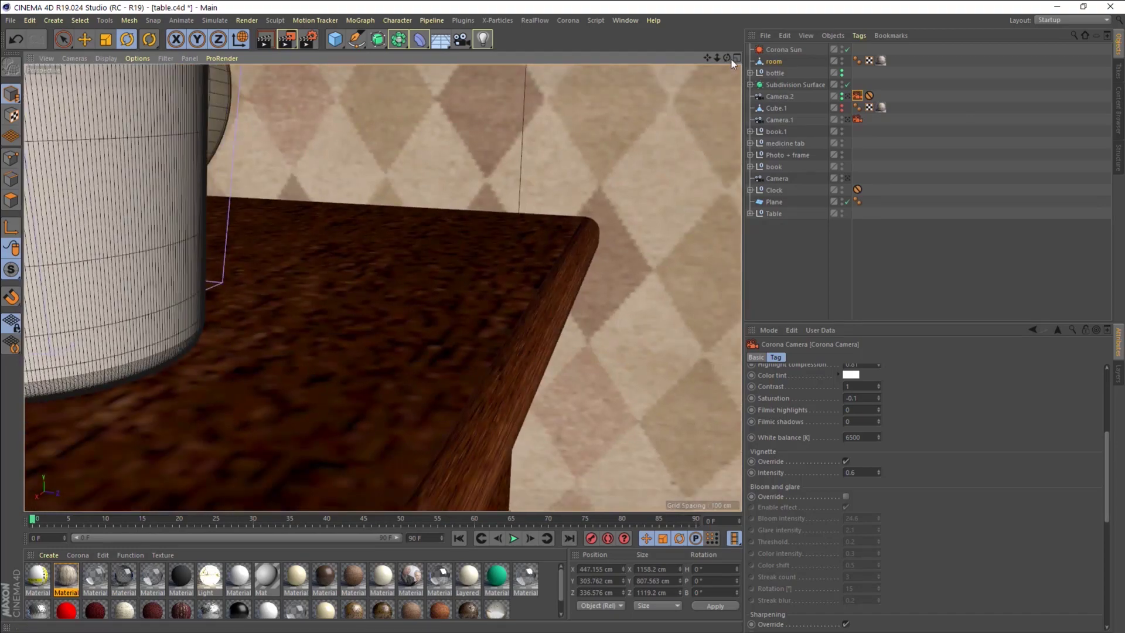
left_click_drag(726, 57, 691, 94)
left_click_drag(727, 58, 694, 73)
left_click(494, 257)
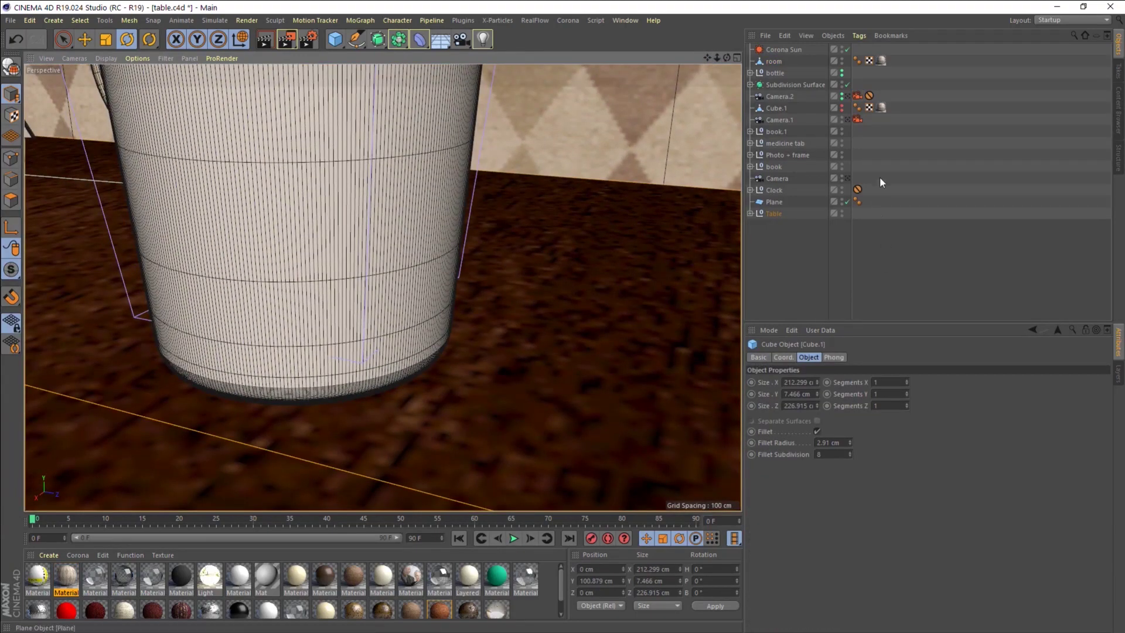
left_click(750, 213)
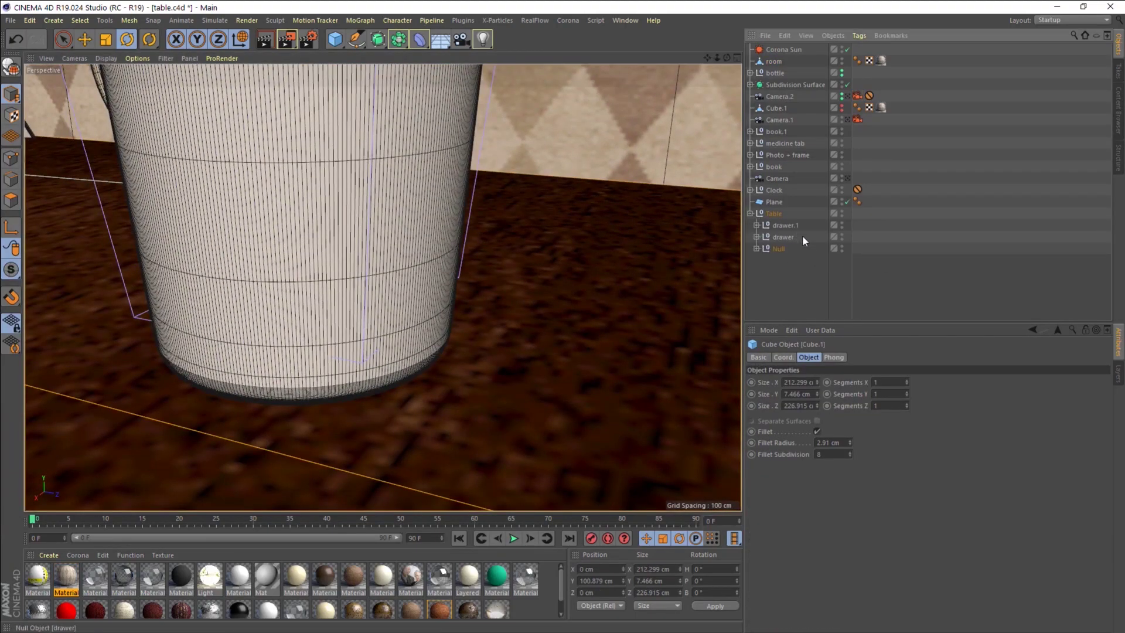
left_click(756, 248)
left_click(881, 259)
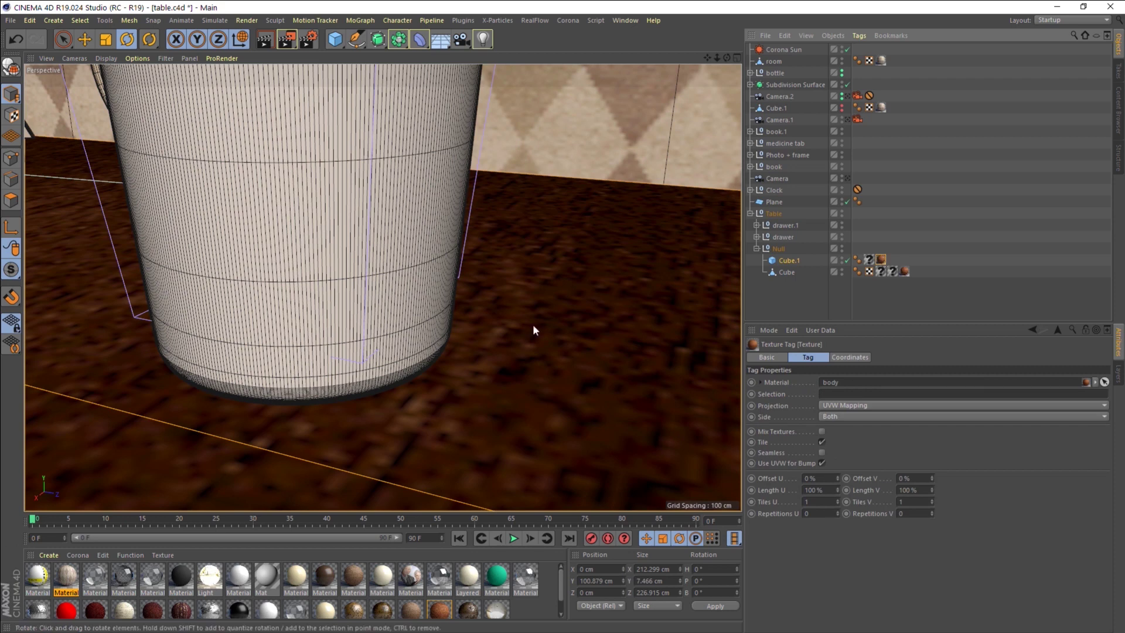
Set the body material's diffuse AO layer Max distance to 50 cm and close the editor.
double_click(881, 261)
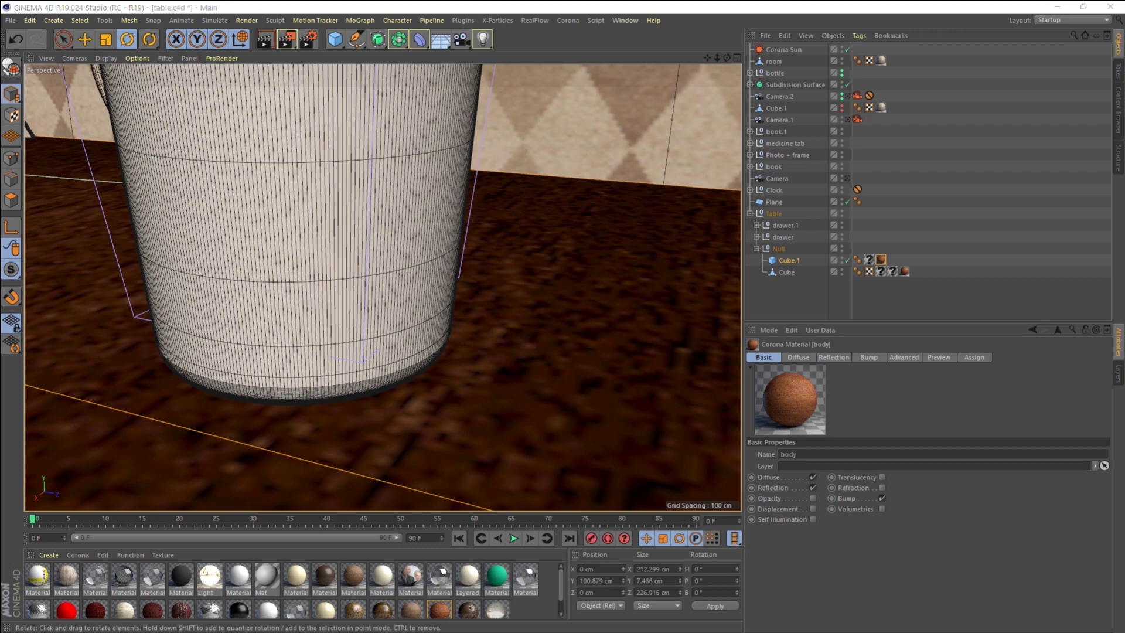
double_click(440, 609)
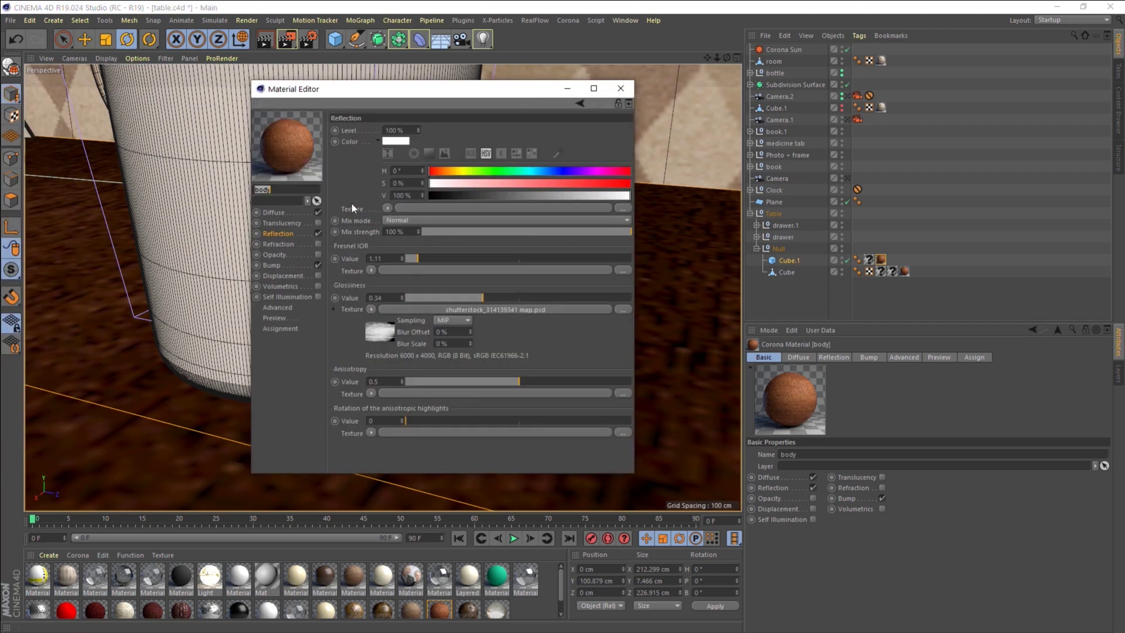
left_click(275, 212)
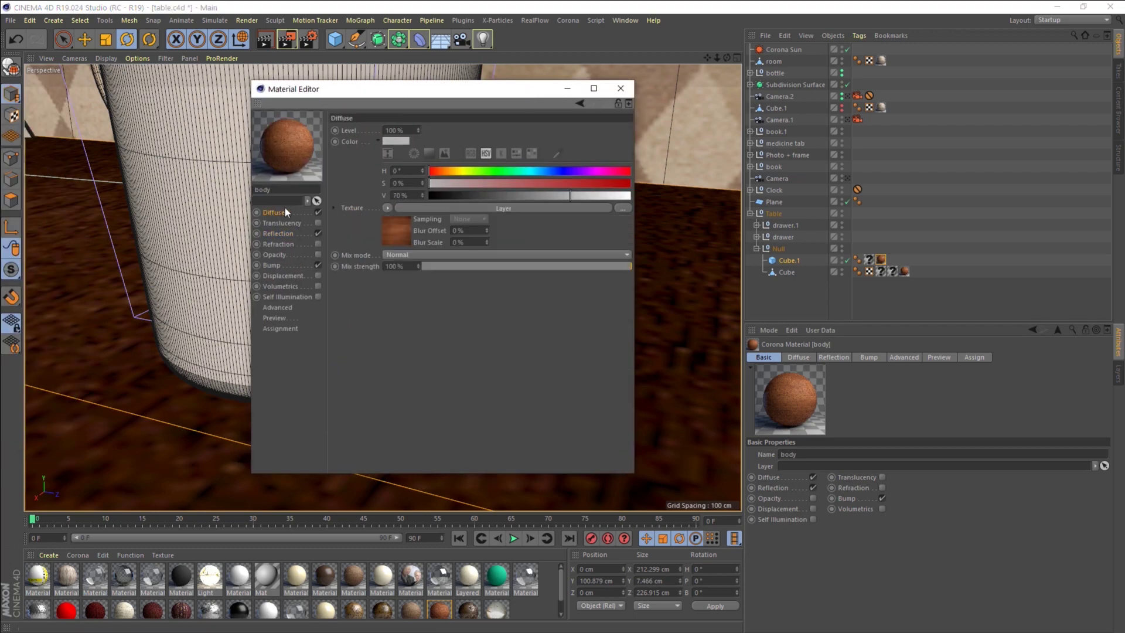
left_click(396, 227)
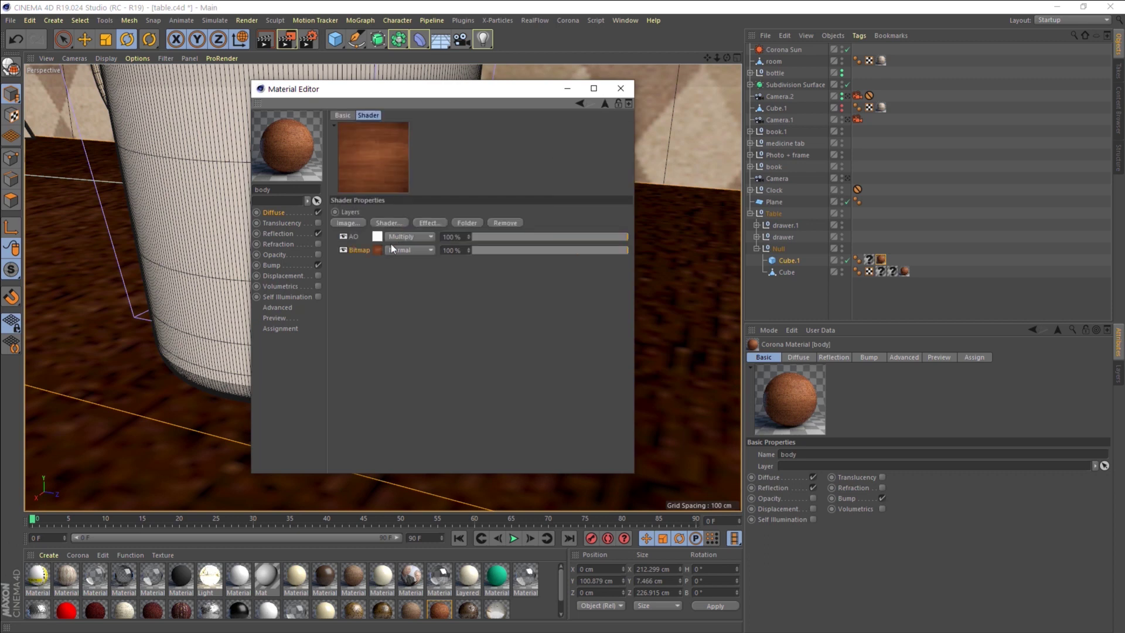
left_click(376, 237)
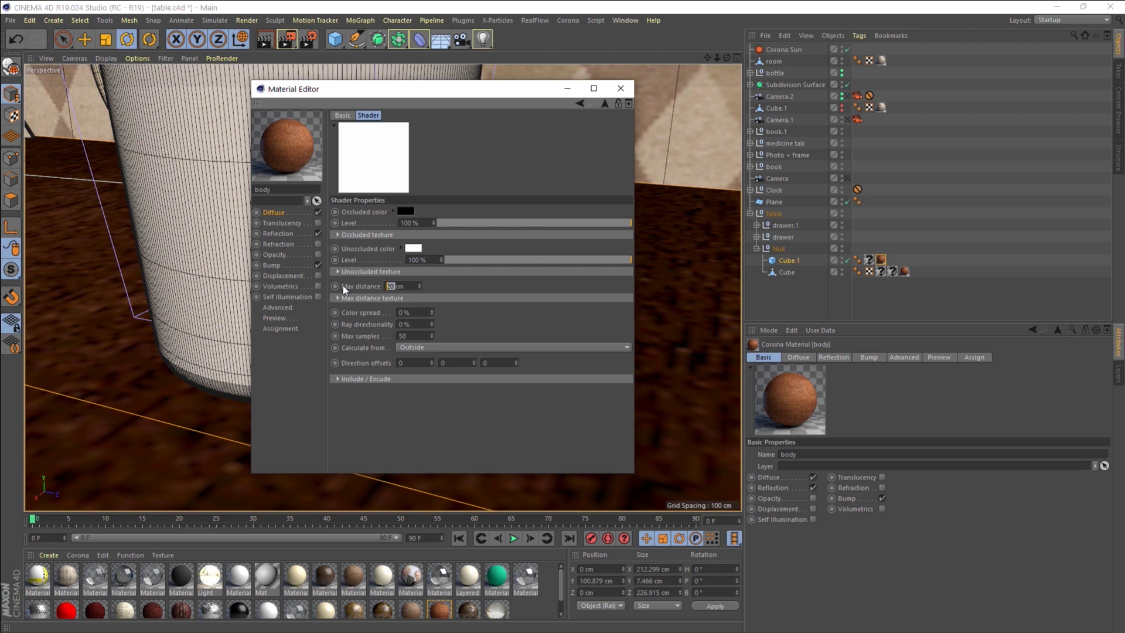
type("50")
key("Return")
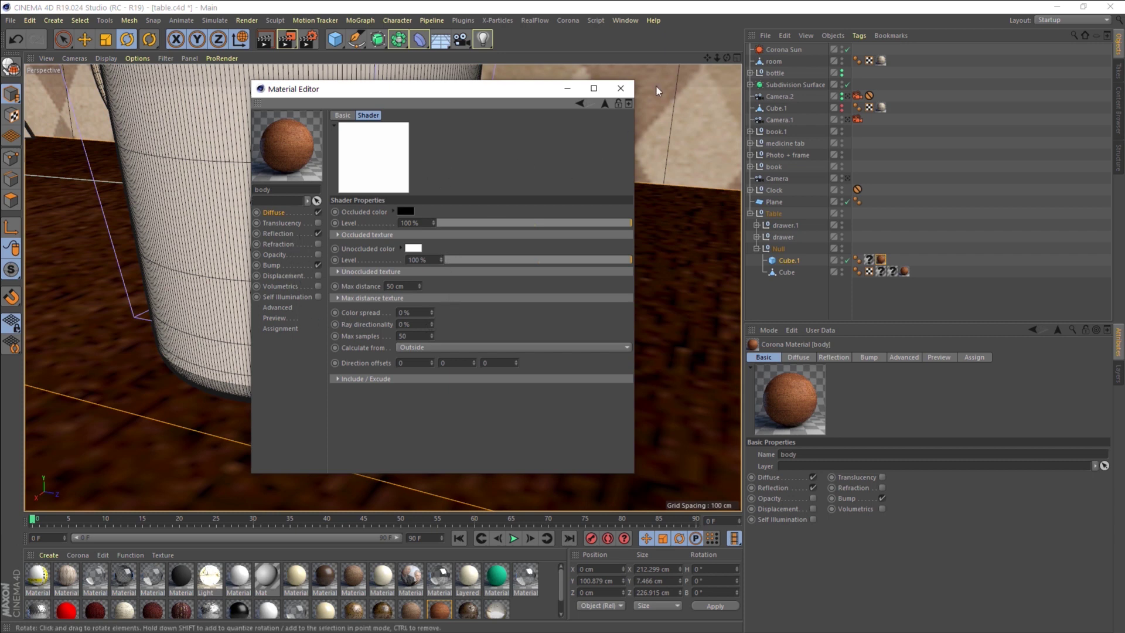
left_click(620, 88)
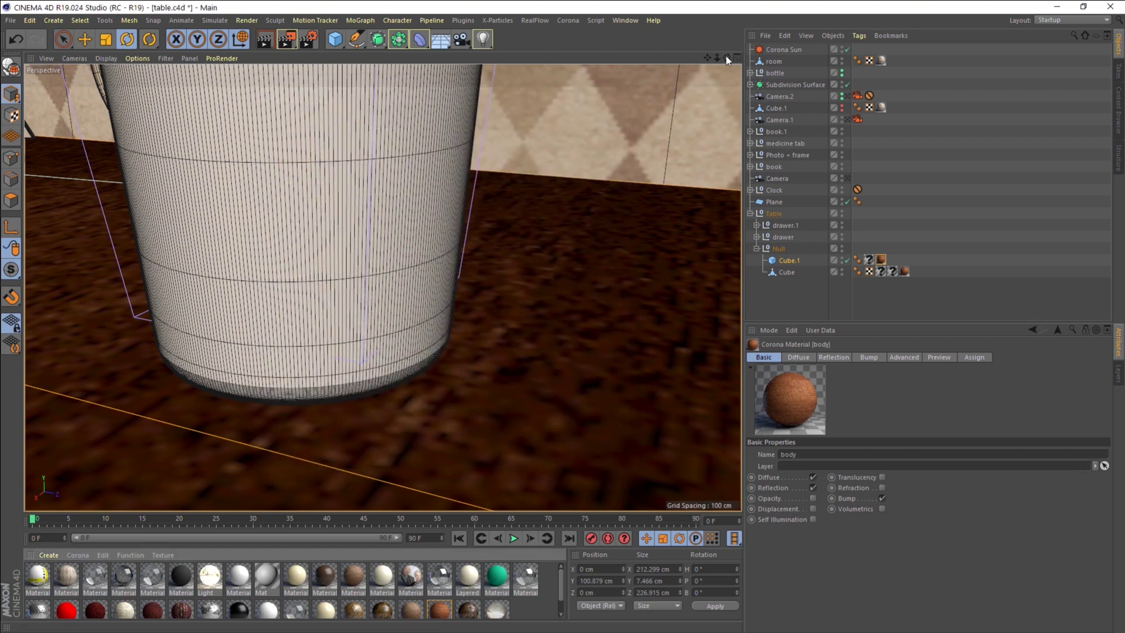
Open the glass's water material, Material.12, from under the Subdivision Surface.
left_click(406, 142)
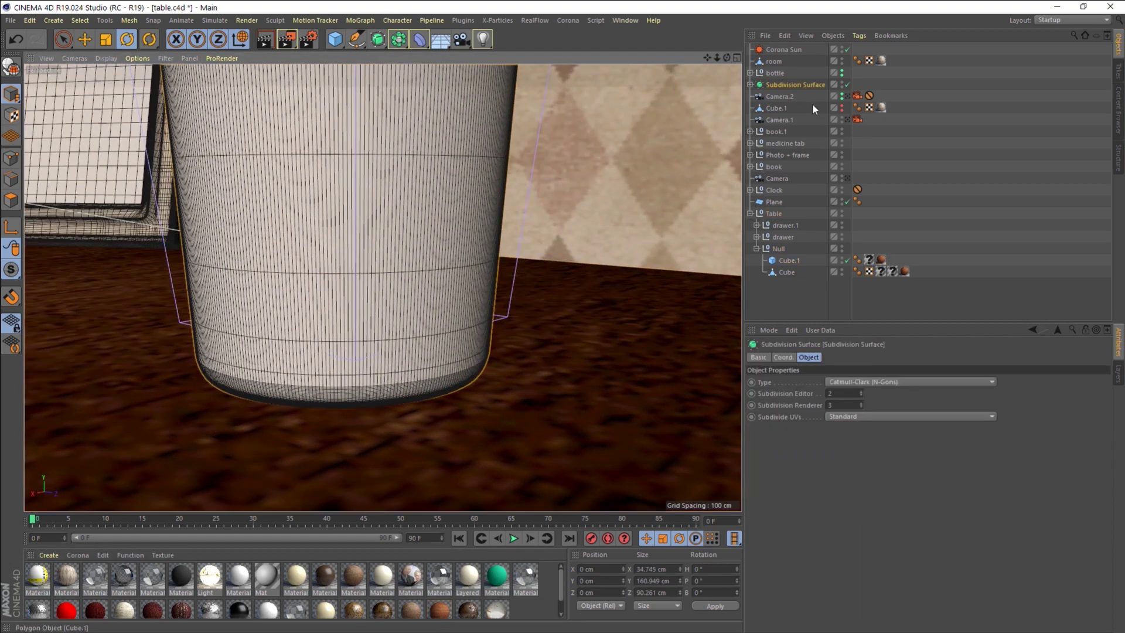
left_click(750, 84)
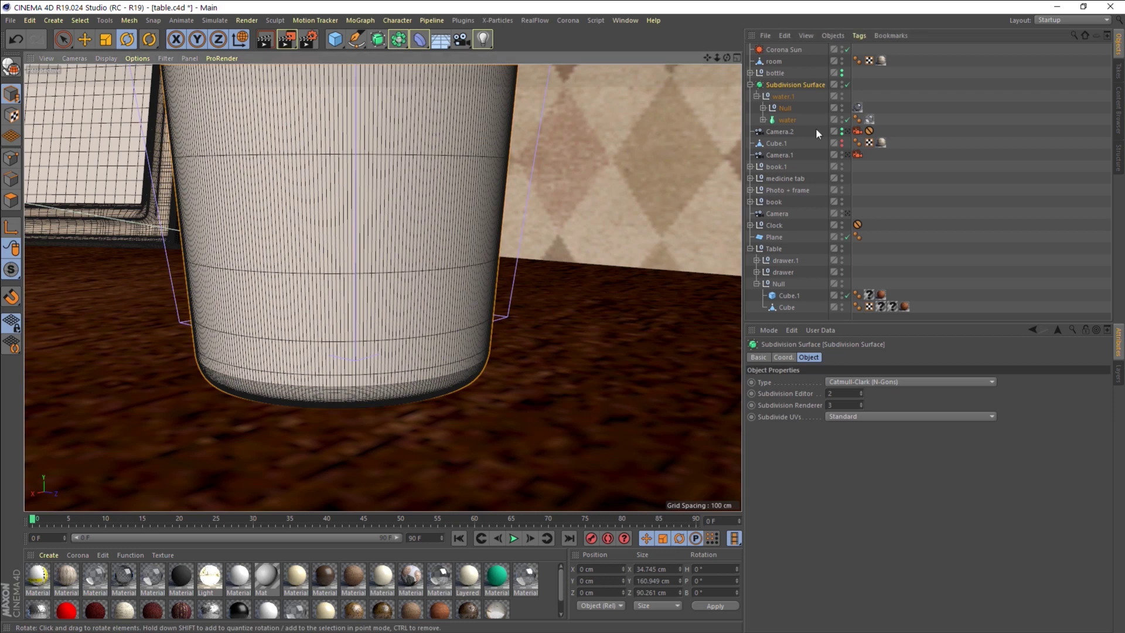
left_click(869, 119)
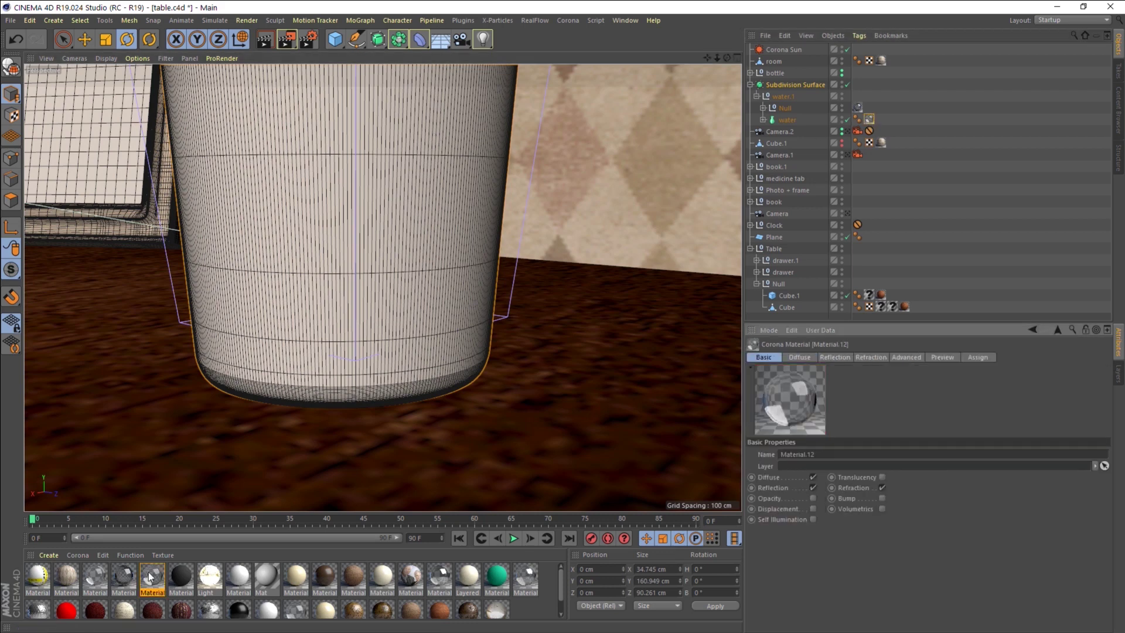
double_click(869, 119)
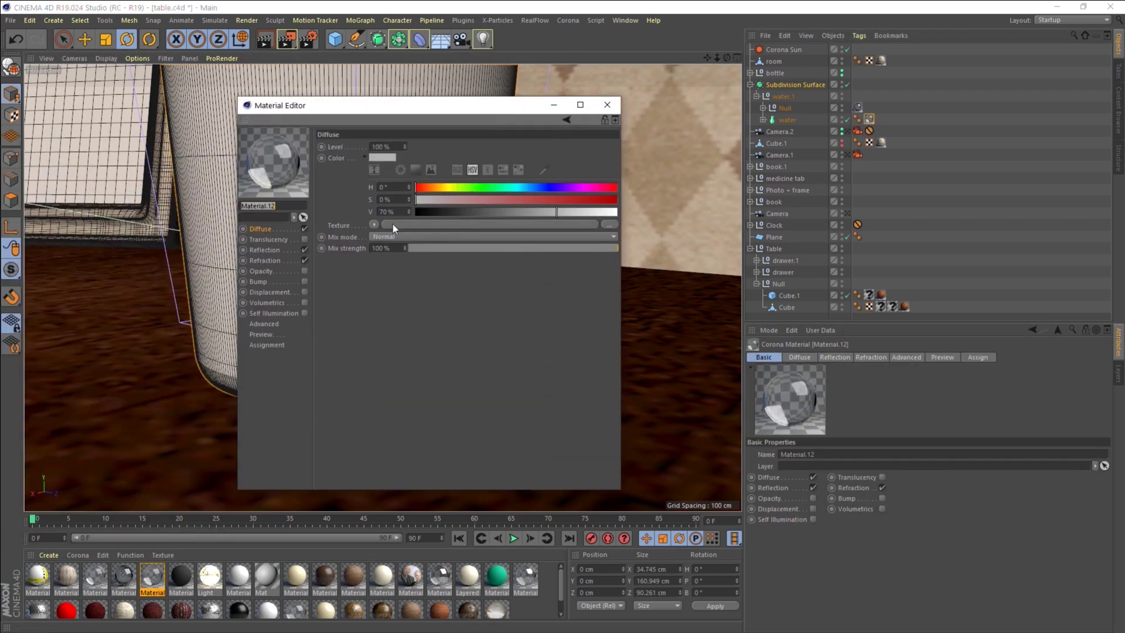
Give Material.12's diffuse texture an AO shader with 50 cm Max distance, then view through Camera.2.
left_click(374, 224)
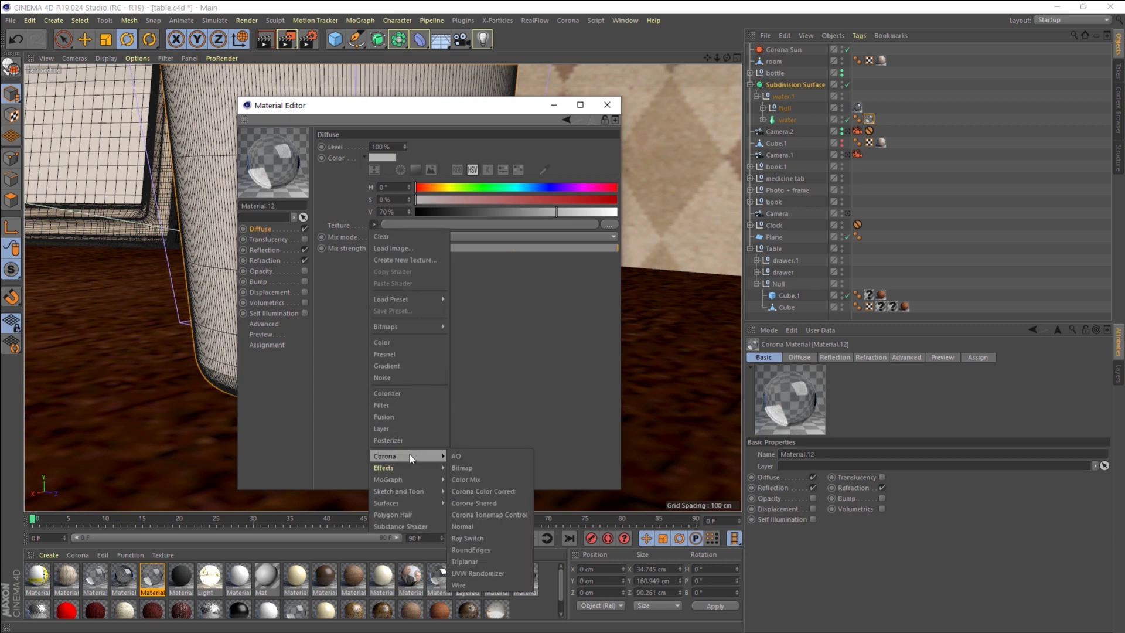
left_click(453, 457)
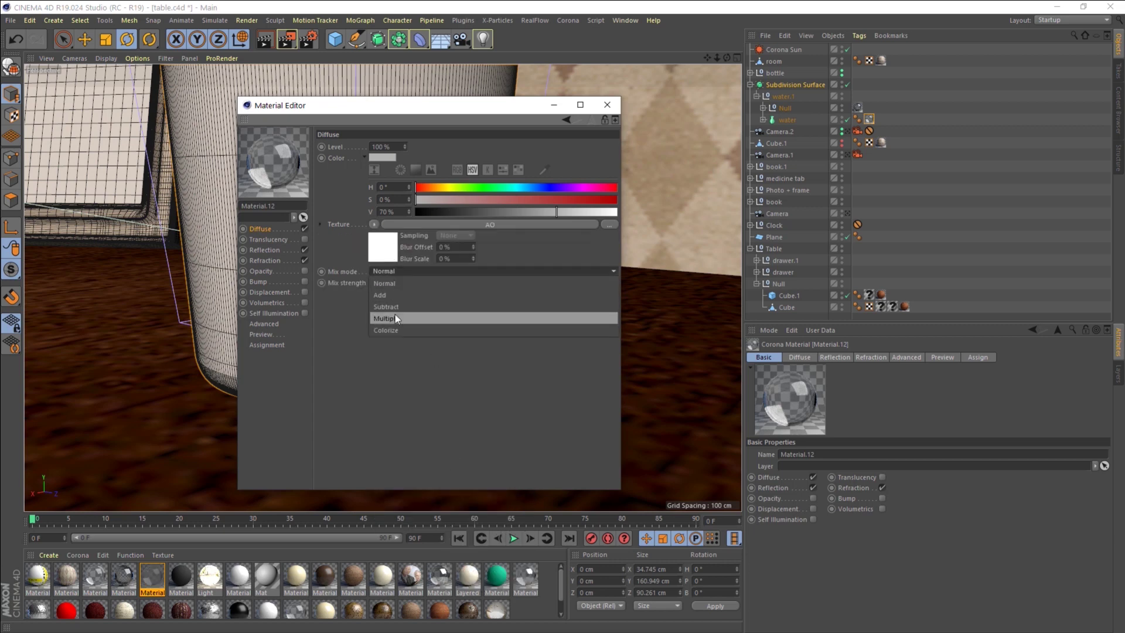
left_click(391, 249)
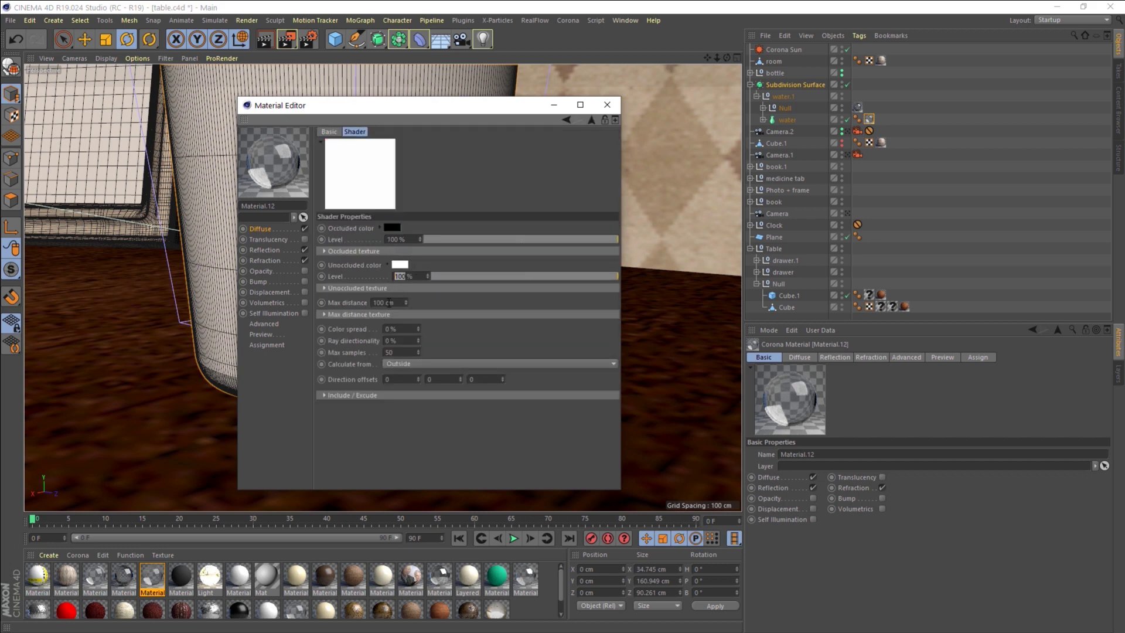
type("50")
key("Return")
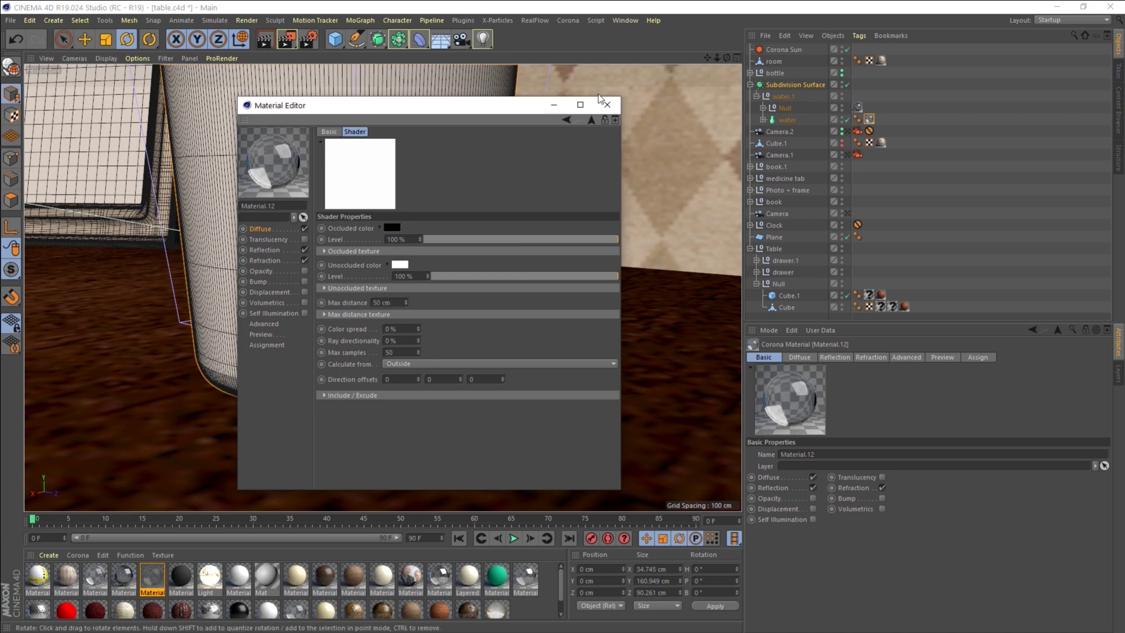
left_click(605, 104)
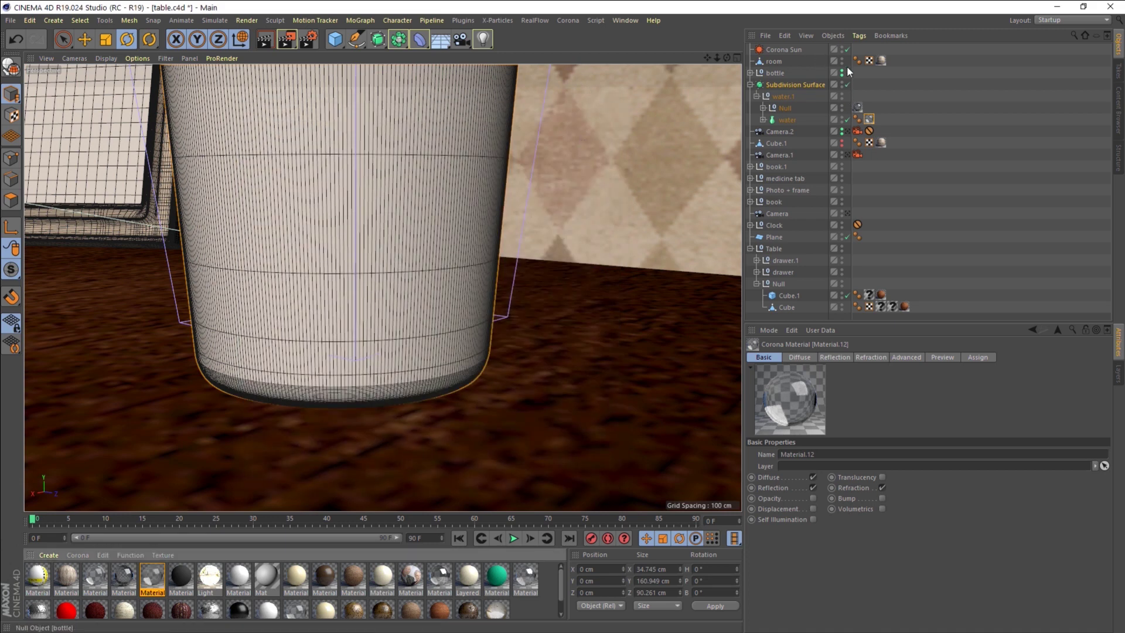
left_click(847, 131)
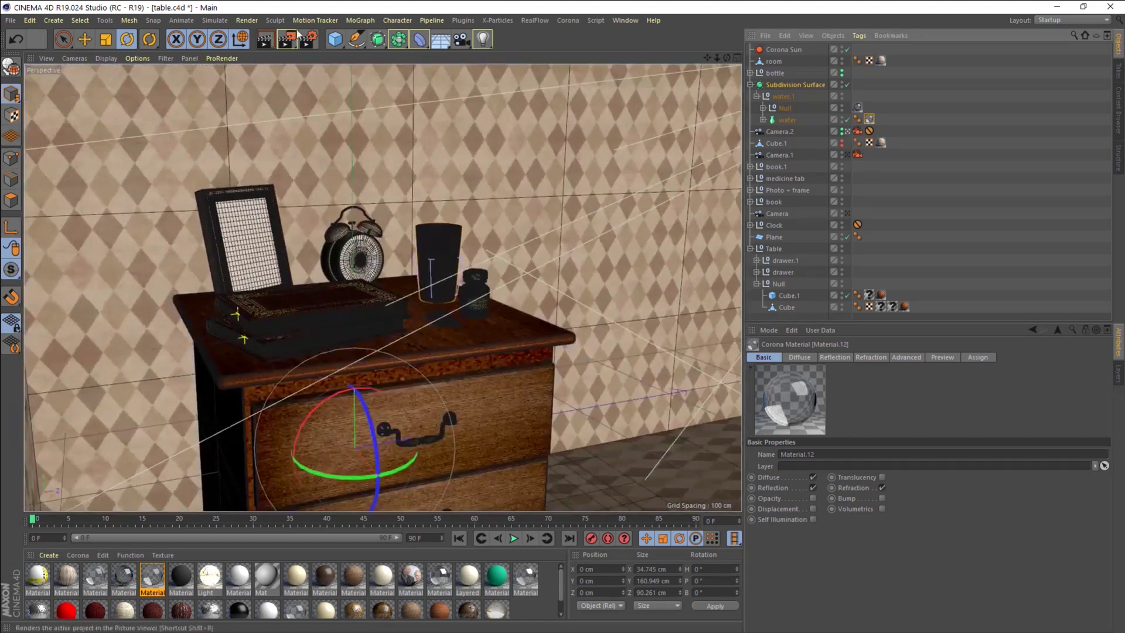
Render the nightstand view to the Picture Viewer and zoom into the image.
left_click(285, 41)
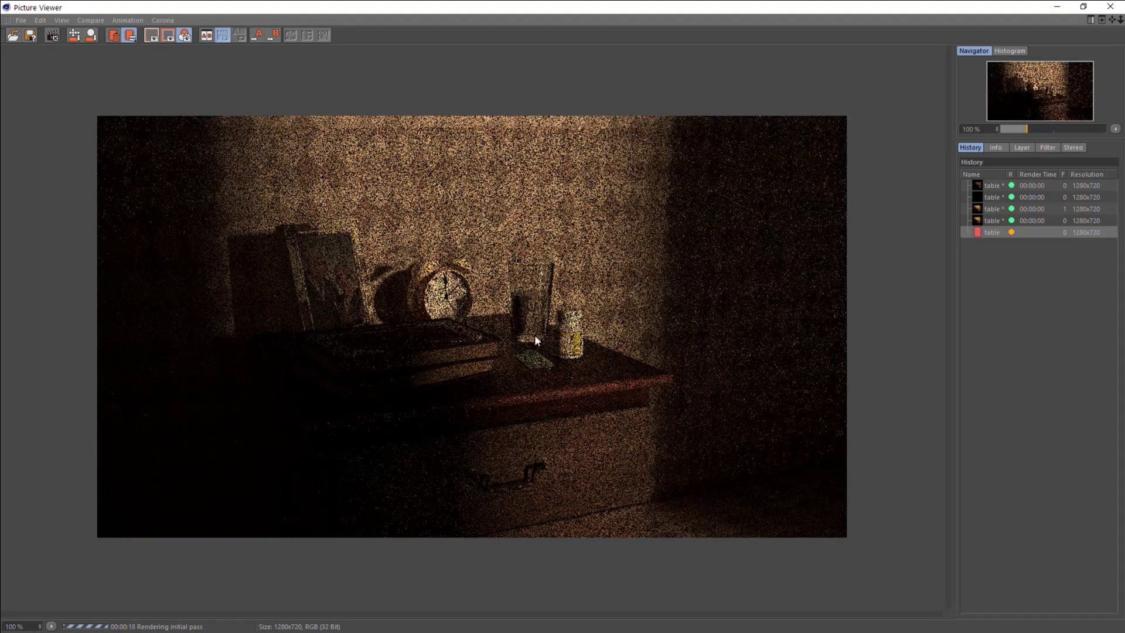
scroll(574, 350, "up", 5)
scroll(574, 350, "up", 4)
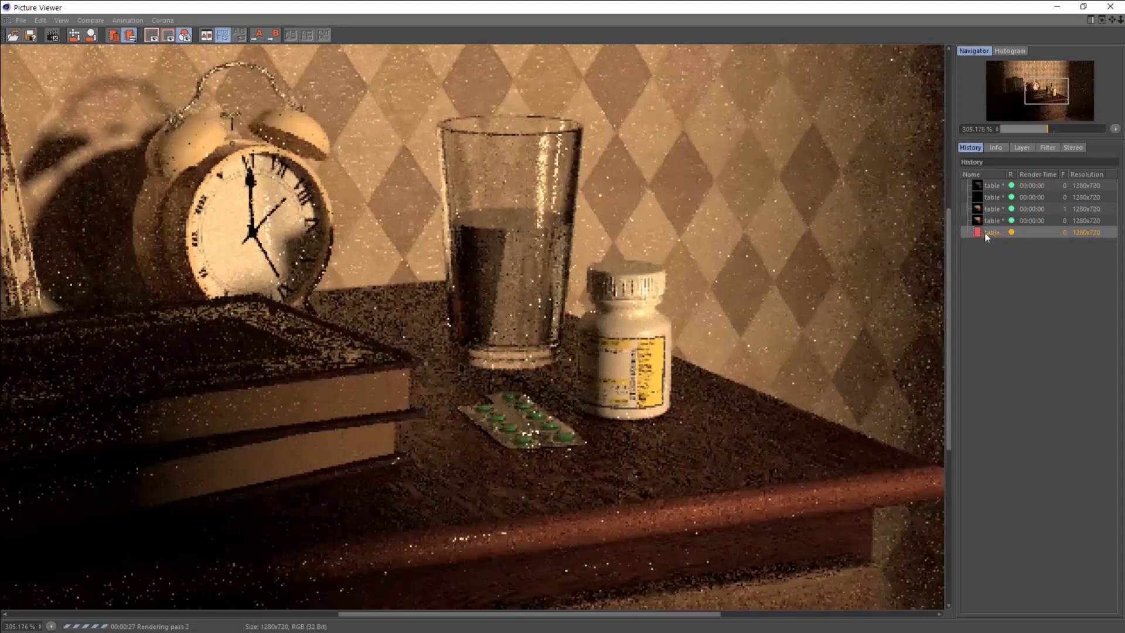
left_click(993, 220)
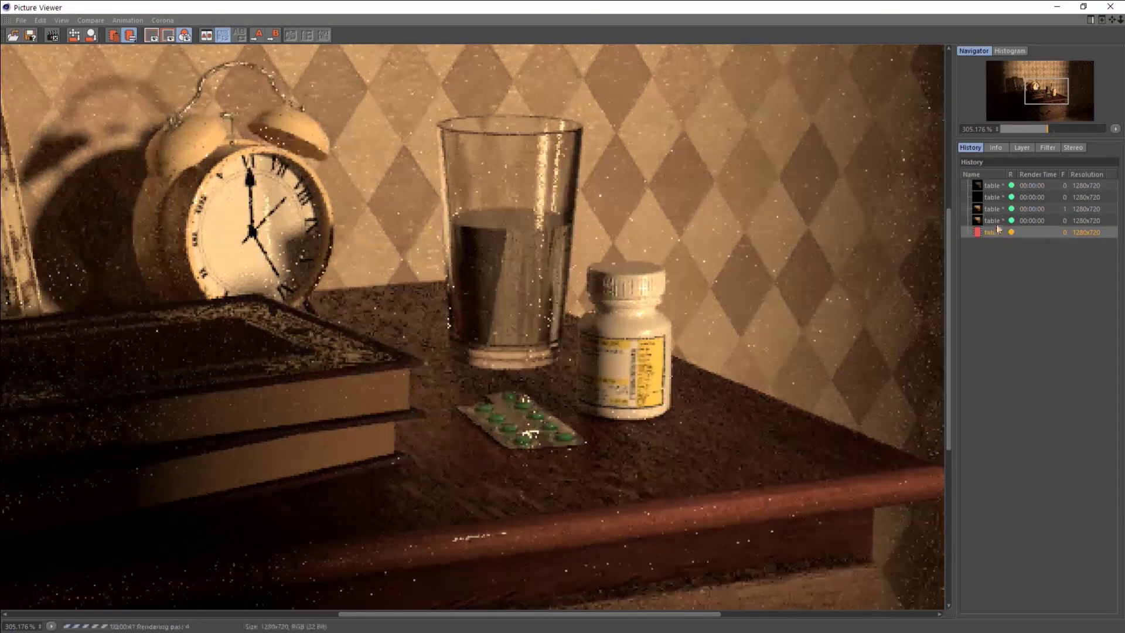
scroll(604, 198, "down", 3)
scroll(478, 297, "down", 1)
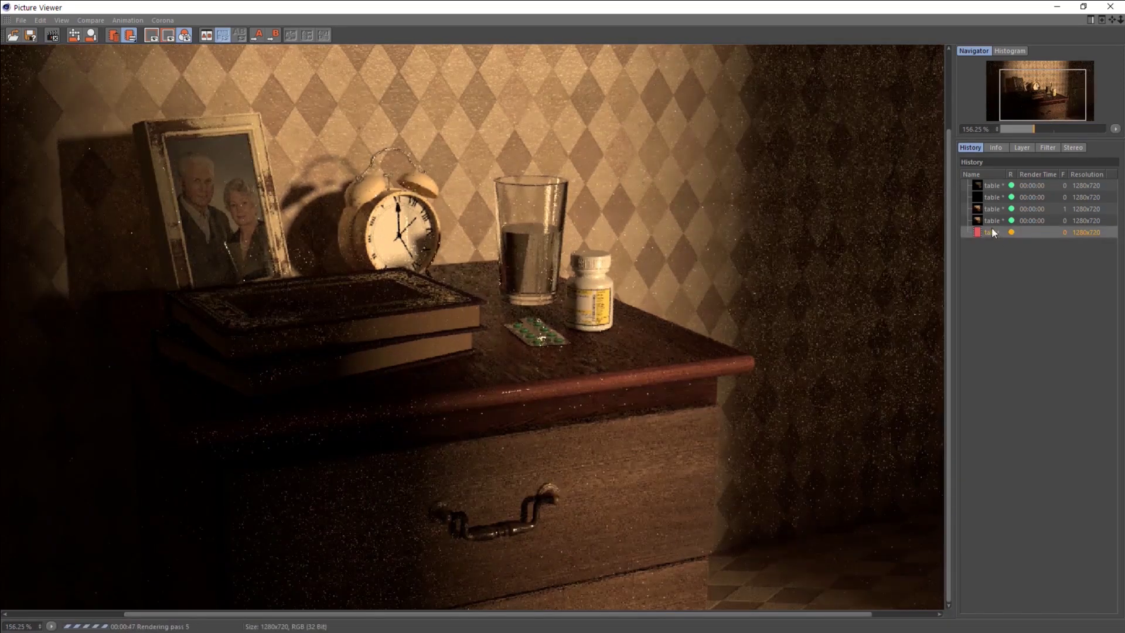
Zoom in and out to check the render, then close the viewer mid-render.
scroll(388, 179, "down", 1)
scroll(363, 198, "down", 2)
scroll(370, 200, "up", 1)
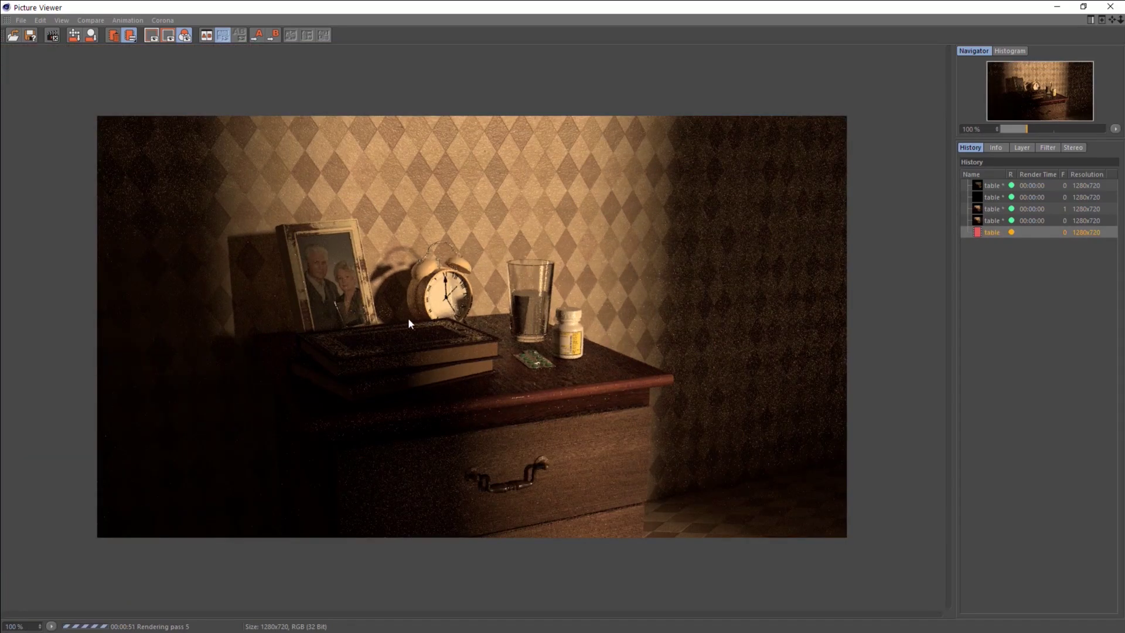
scroll(508, 503, "up", 2)
scroll(632, 497, "up", 1)
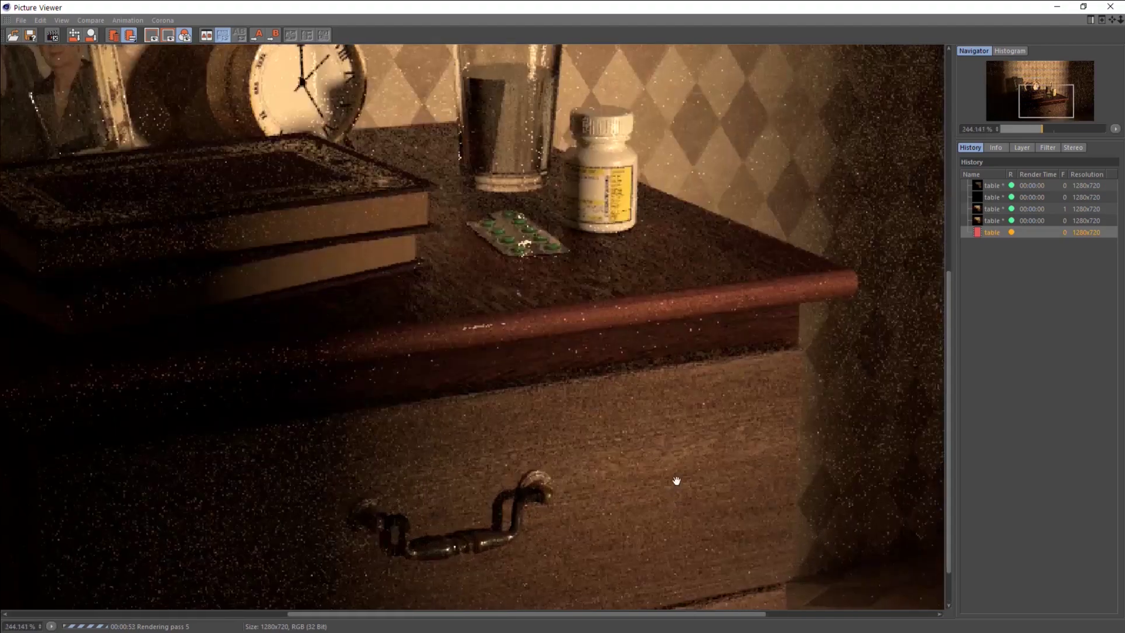
scroll(575, 457, "up", 1)
scroll(558, 340, "down", 1)
scroll(578, 294, "down", 2)
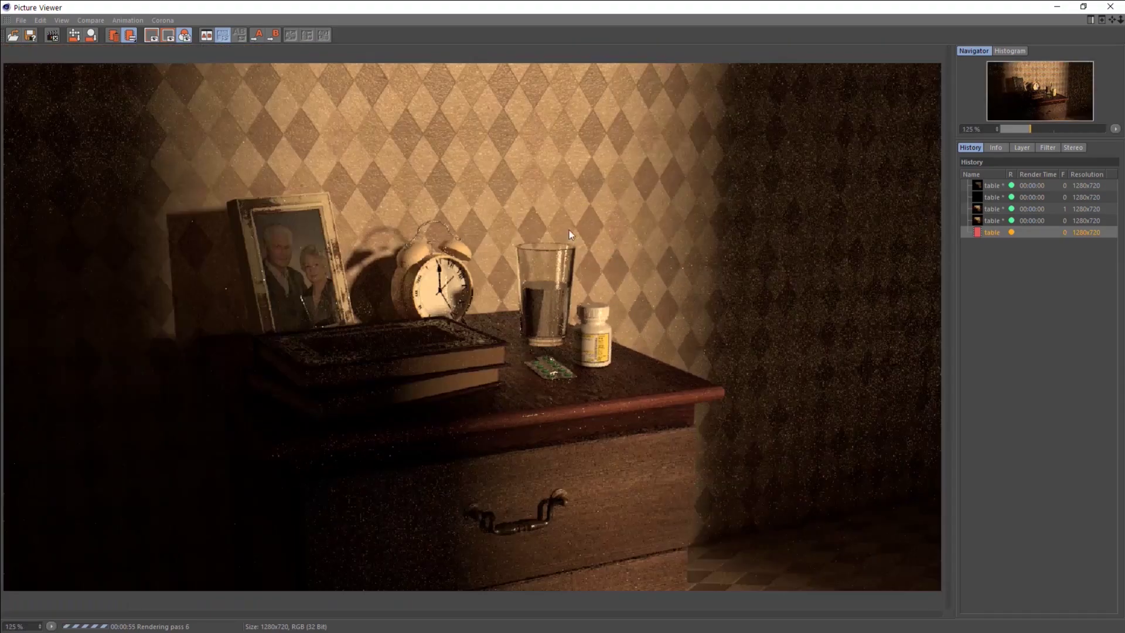
scroll(705, 282, "down", 2)
scroll(687, 290, "up", 1)
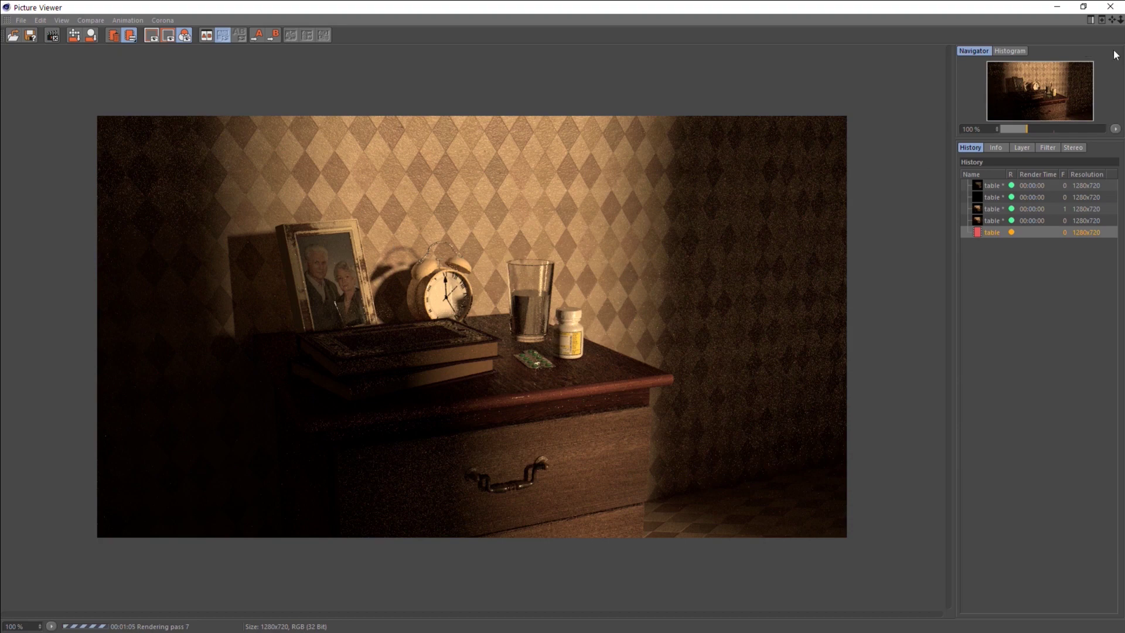
left_click(1110, 6)
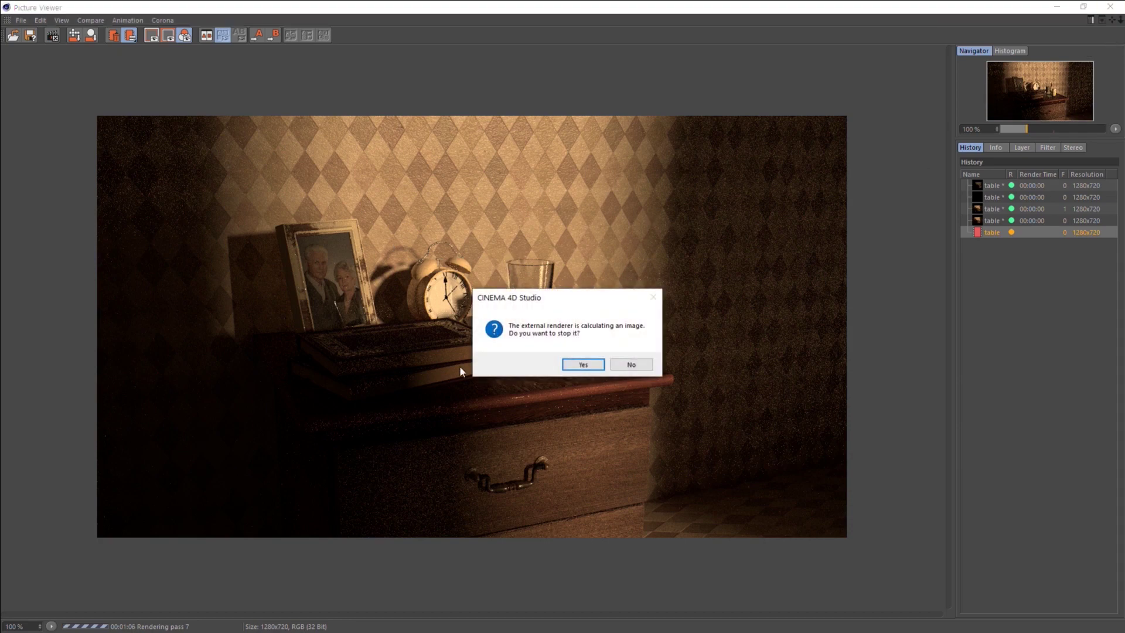
Stop the running render, save table.c4d, and switch to Google in the browser.
left_click(582, 364)
left_click(17, 22)
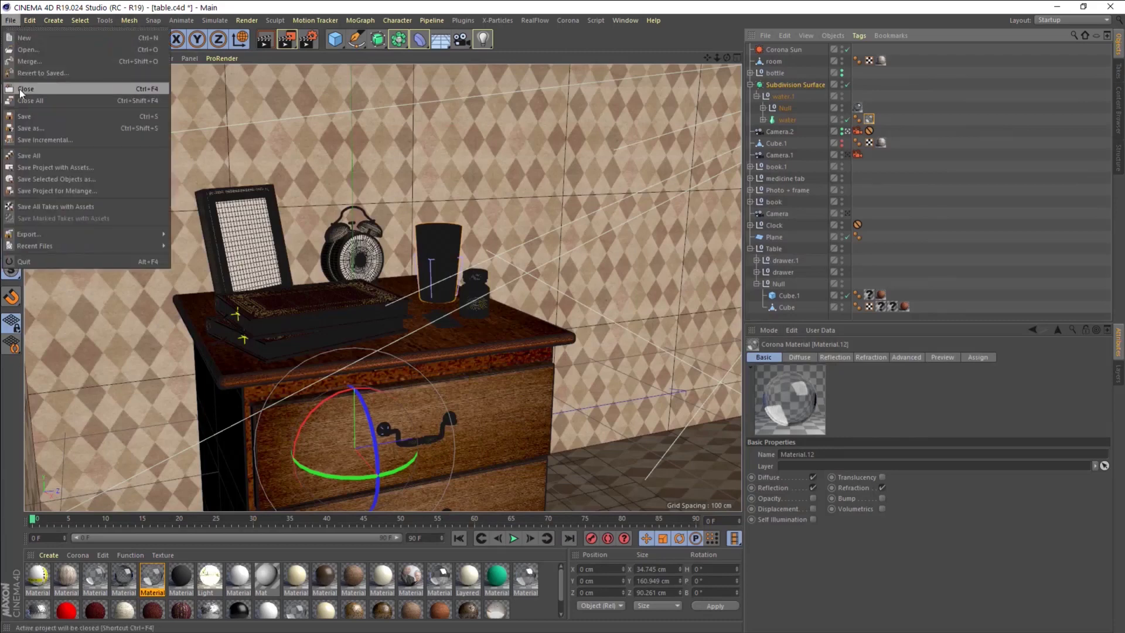
left_click(27, 117)
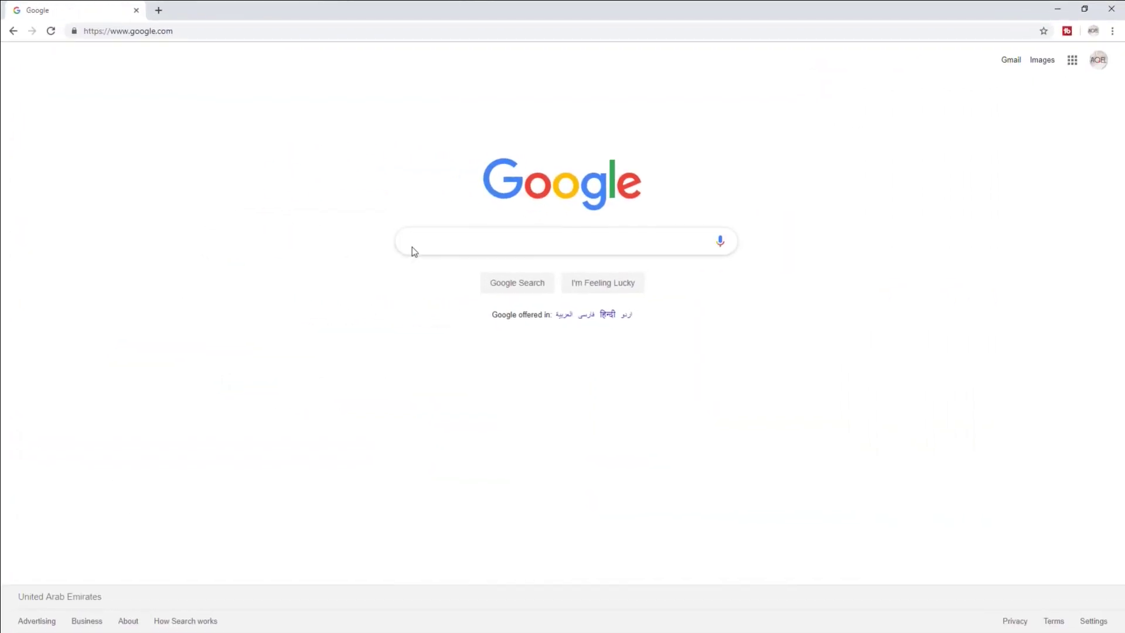
left_click(450, 245)
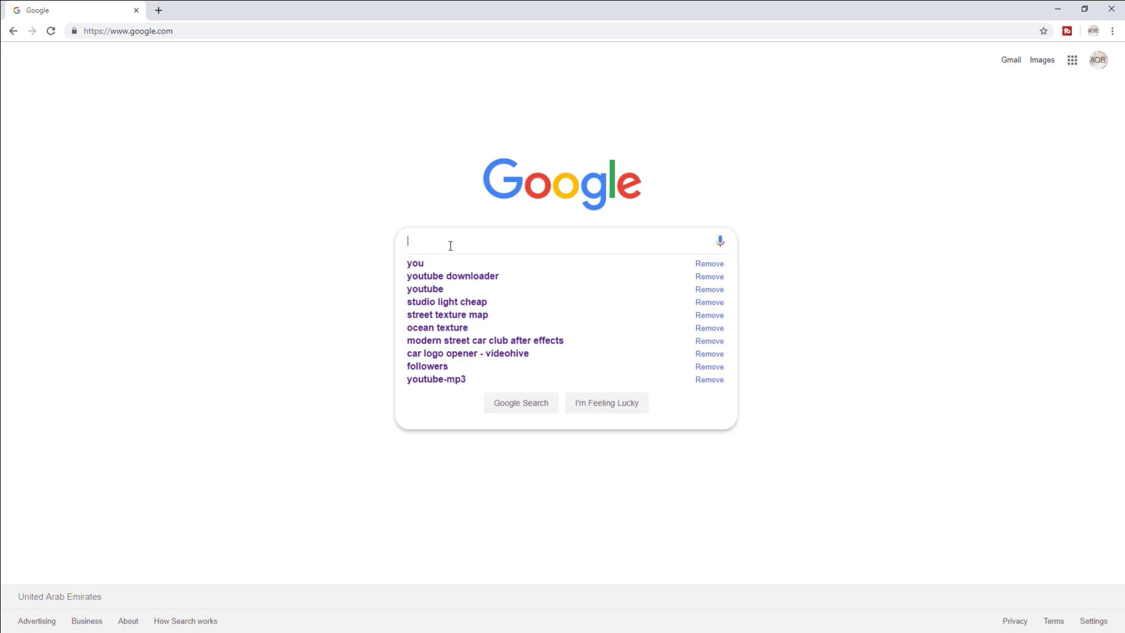
Search Google Images for 'man cut out'.
type("man cu")
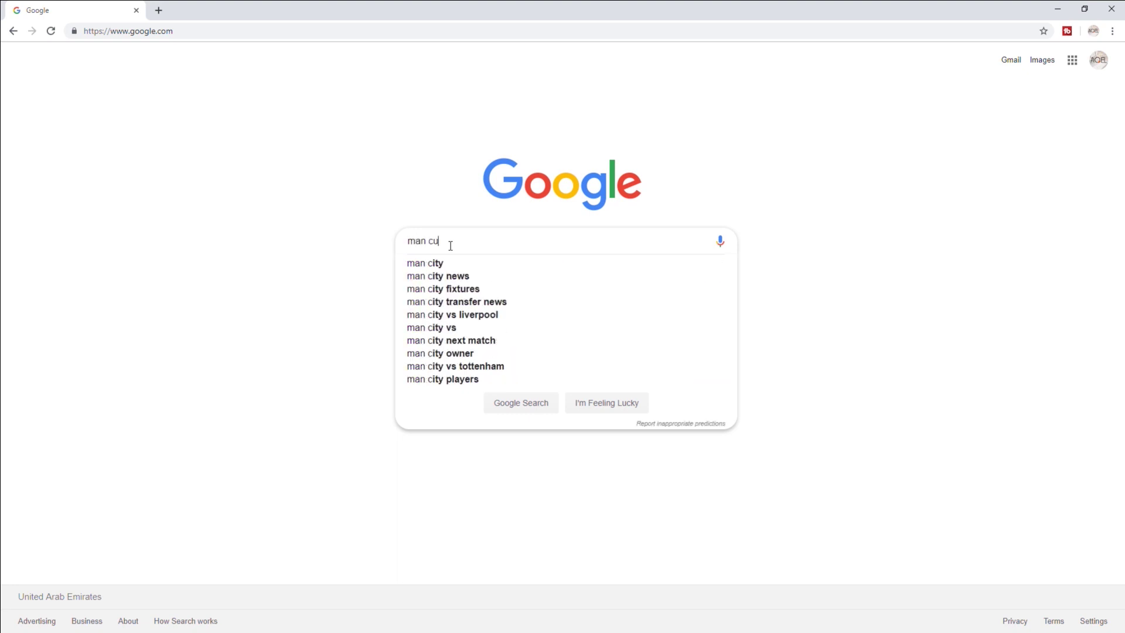
type("t o")
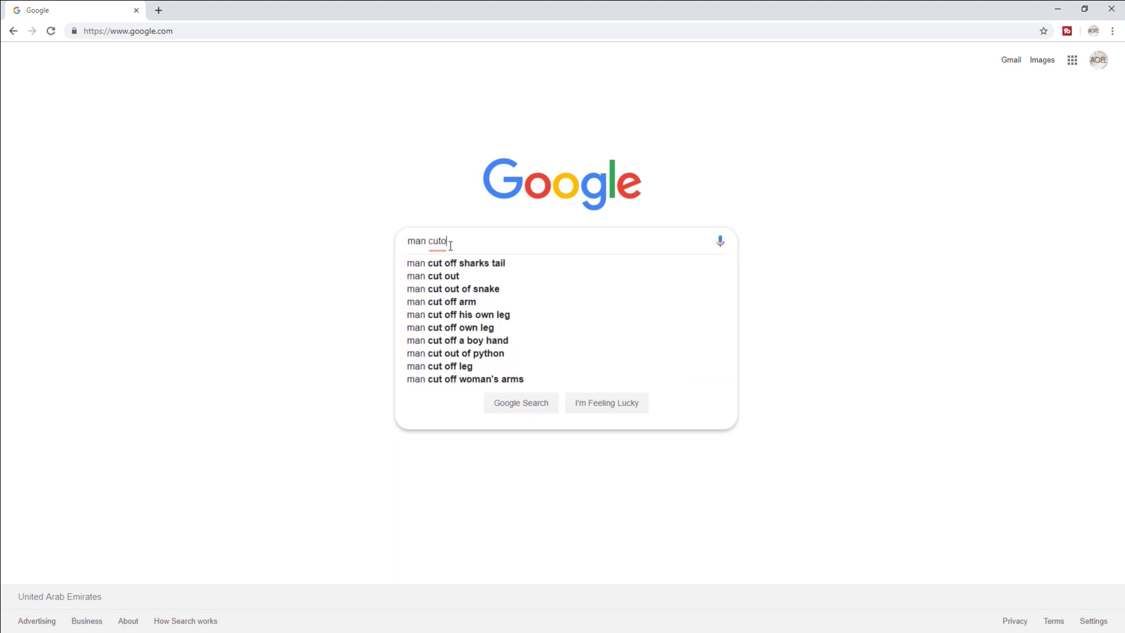
type("u")
key("Down")
key("Return")
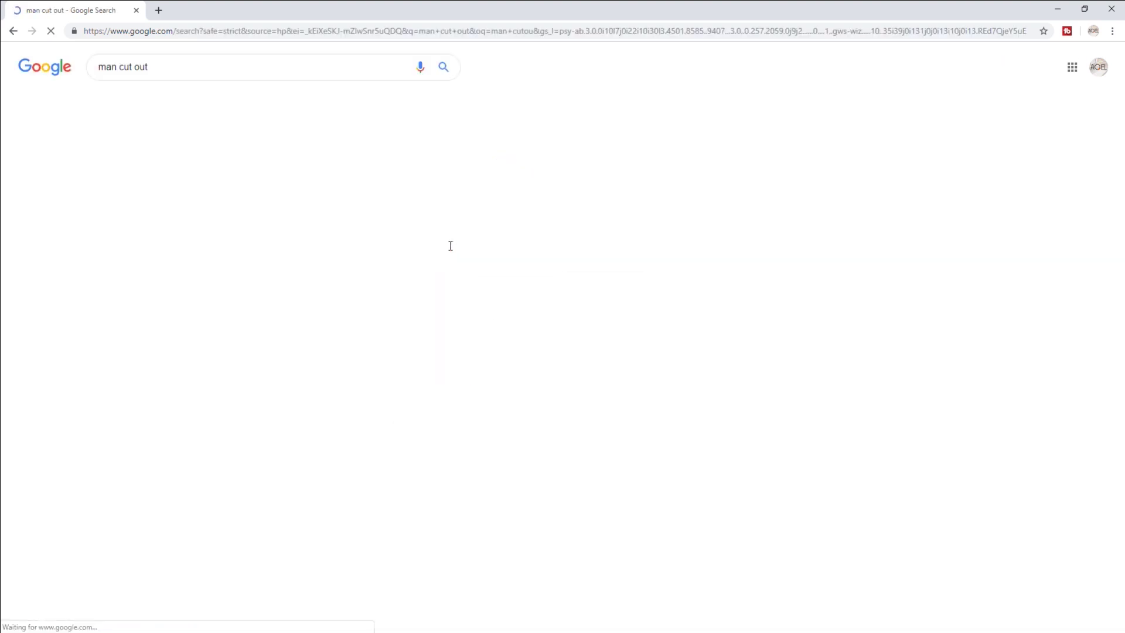
left_click(150, 102)
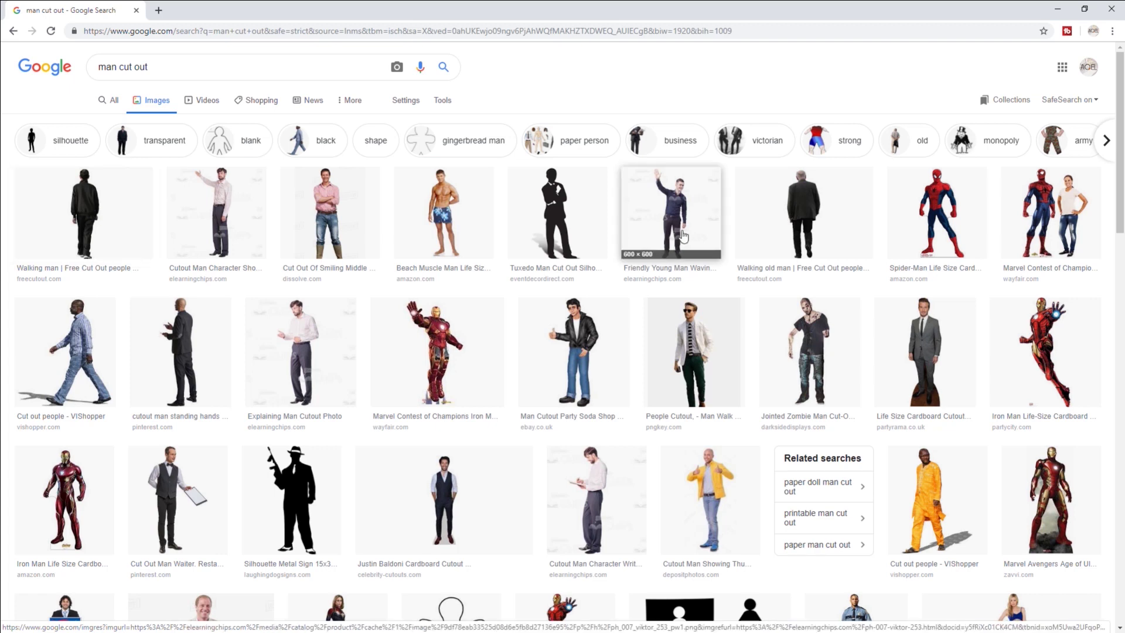
Open the Walking old man cut-out preview and choose Save image as.
left_click(803, 217)
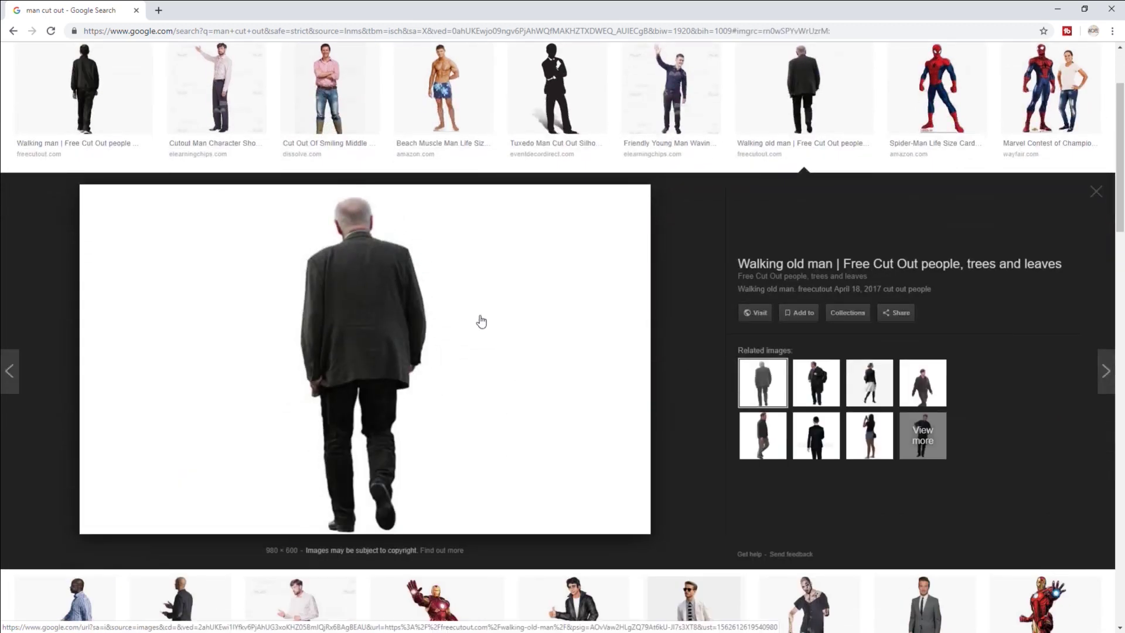
scroll(428, 356, "down", 3)
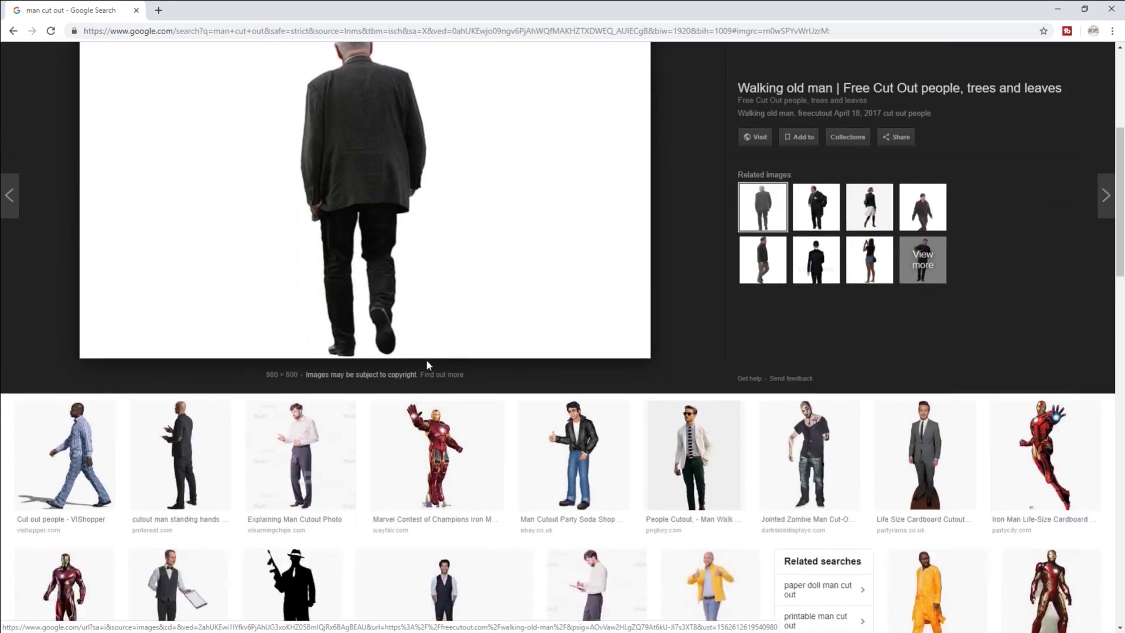
scroll(436, 293, "up", 2)
right_click(443, 234)
left_click(481, 345)
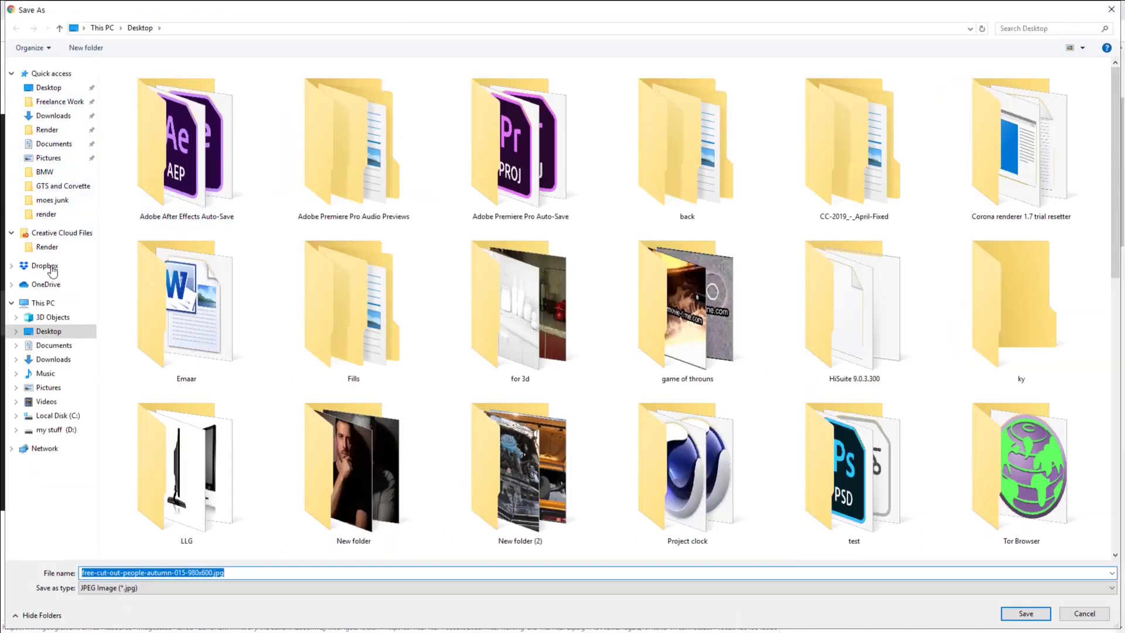
Save free-cut-out-people-autumn-015-980x600.jpg into the Dropbox tex folder.
left_click(51, 117)
left_click(45, 265)
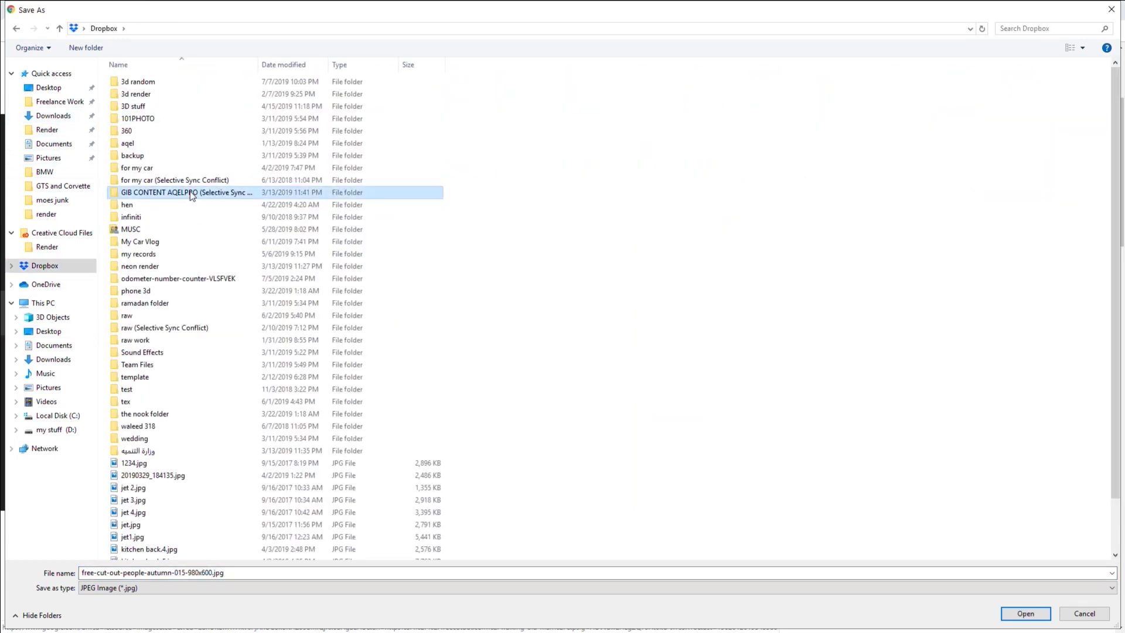
left_click(135, 378)
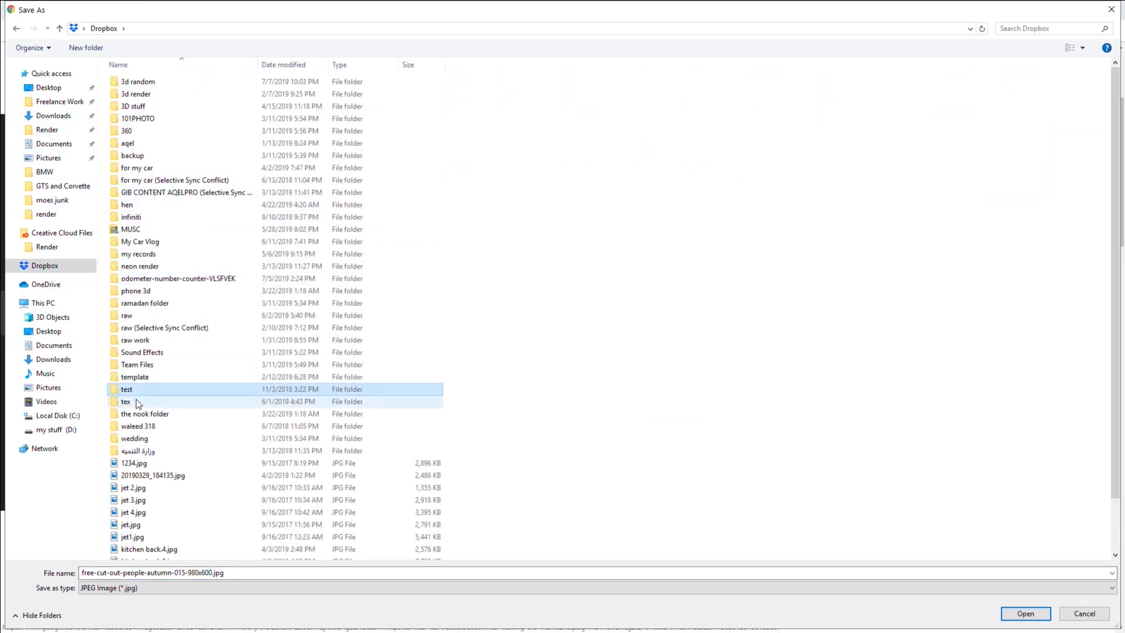
double_click(136, 401)
left_click(1026, 614)
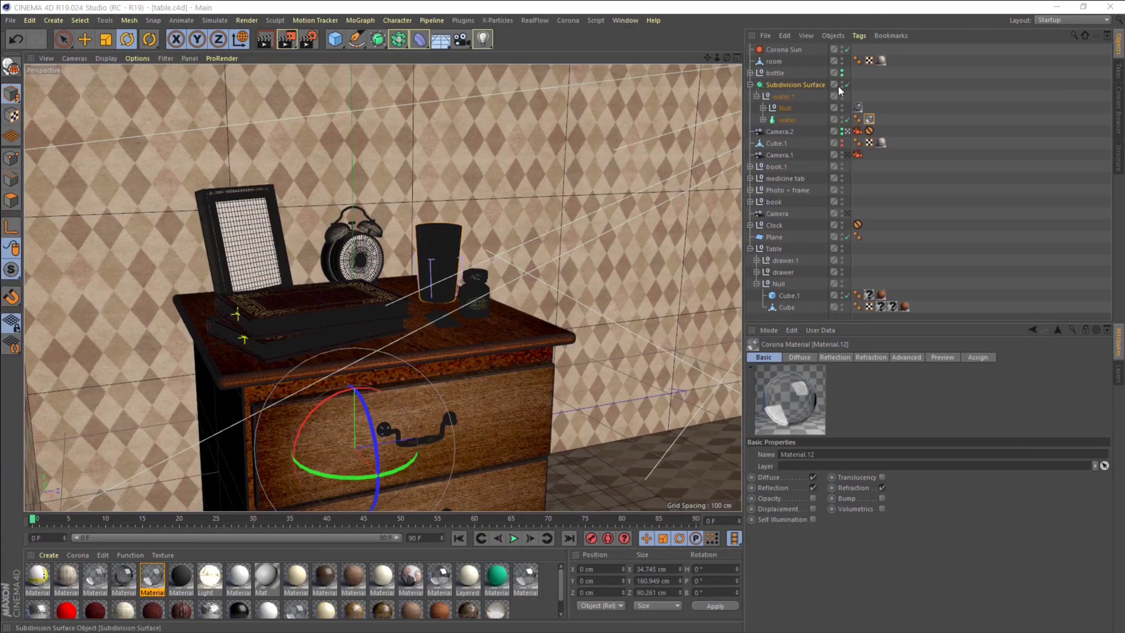
Add a new plane and move it across the floor outside the room.
left_click(847, 132)
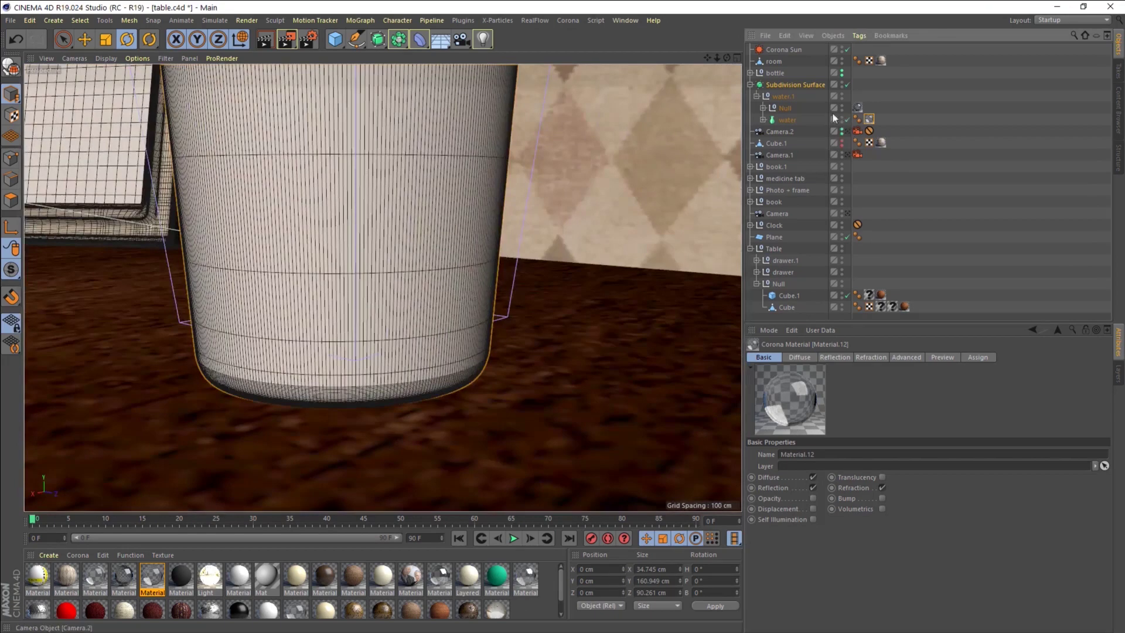
left_click_drag(363, 269, 383, 287, "alt")
scroll(383, 287, "down", 5)
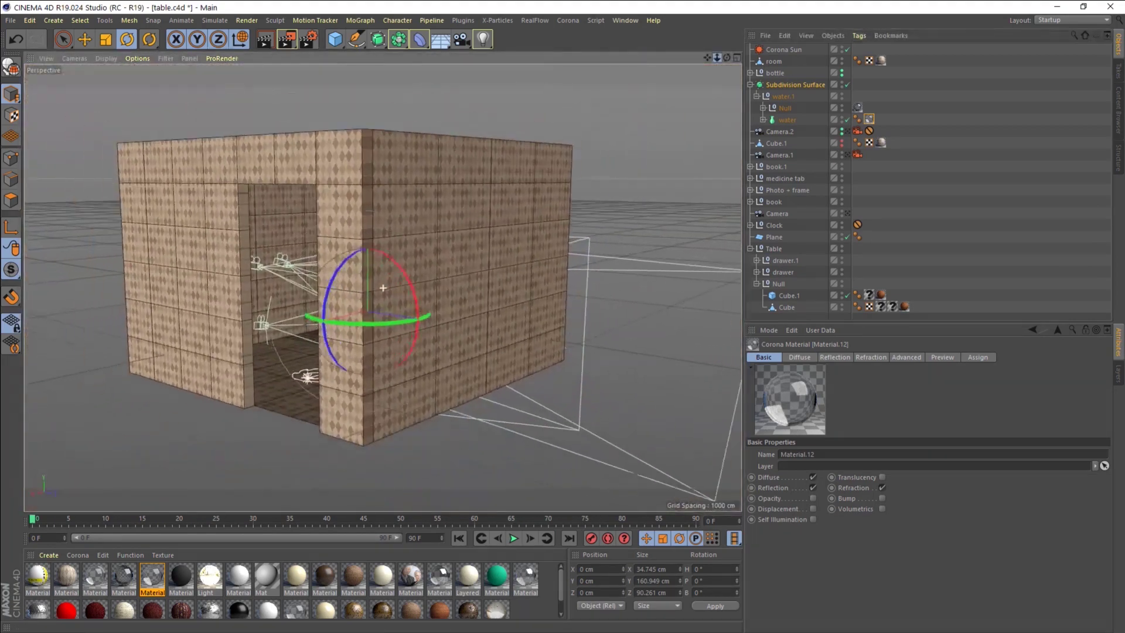
left_click(329, 40)
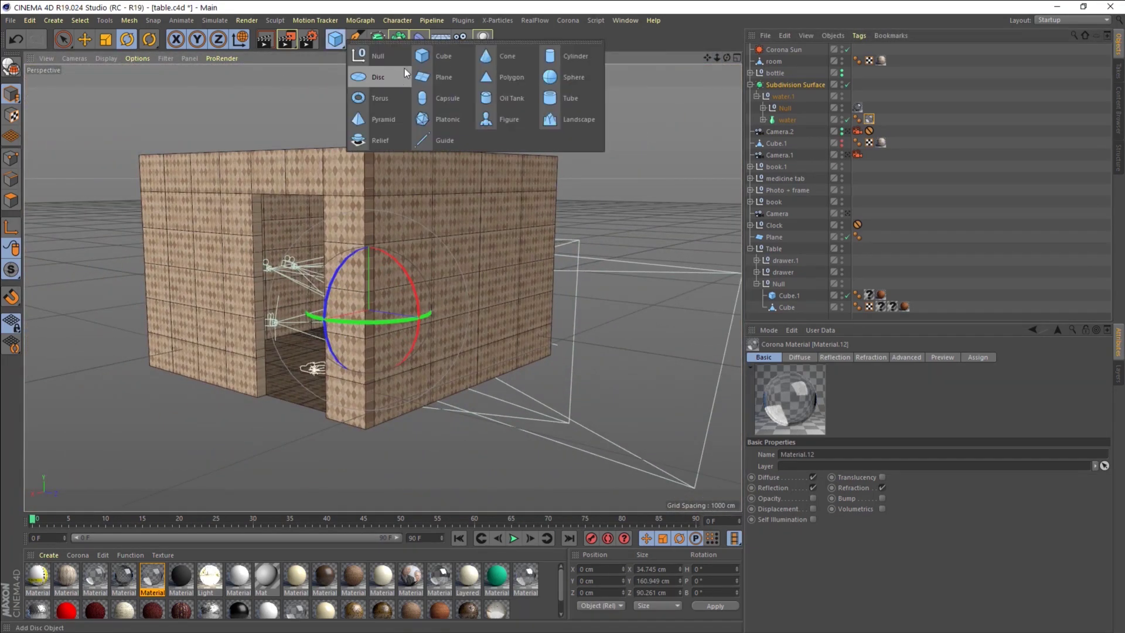
left_click(436, 76)
left_click(84, 40)
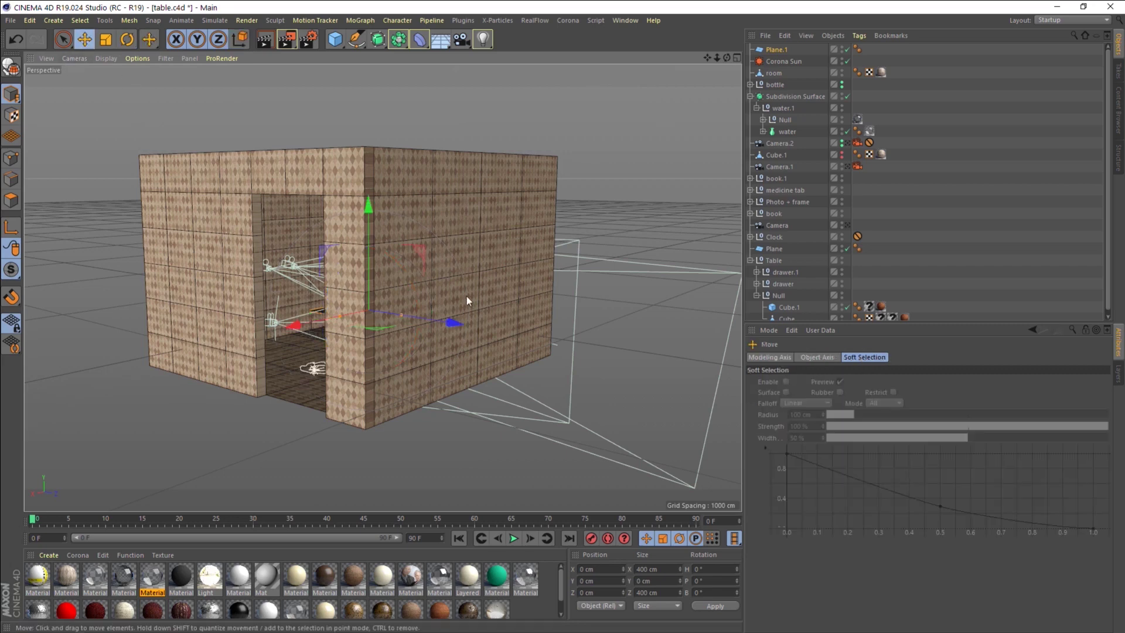
mouse_move(307, 332)
left_mouse_down()
mouse_move(437, 406)
mouse_move(184, 437)
left_mouse_up()
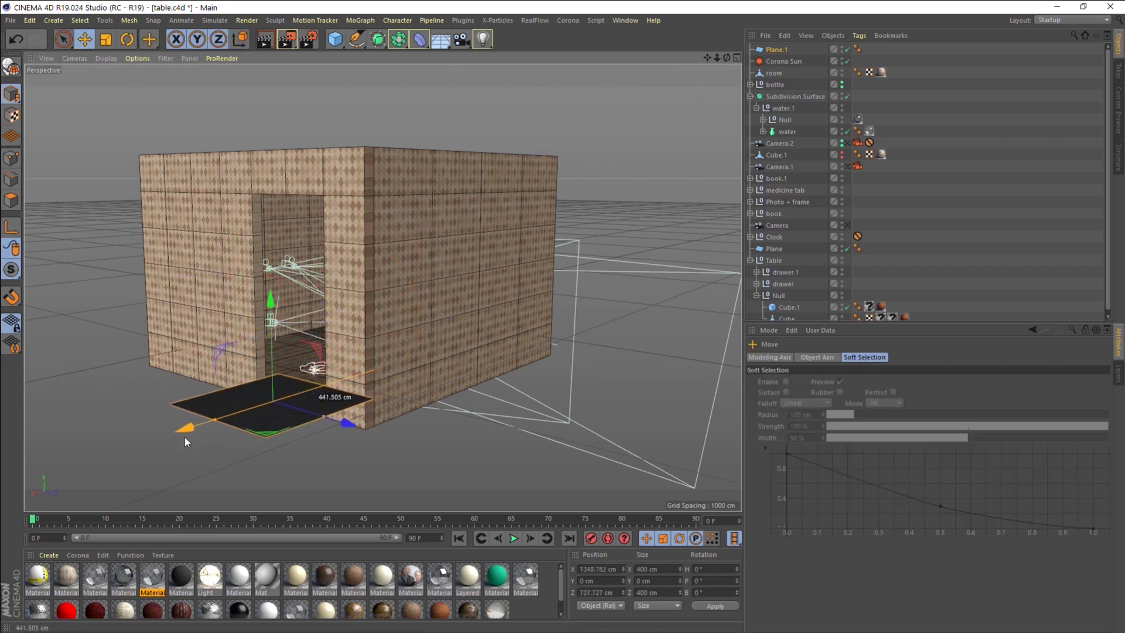
Rotate the plane 90° upright and stretch it to about 787 cm tall at the doorway.
left_click(128, 39)
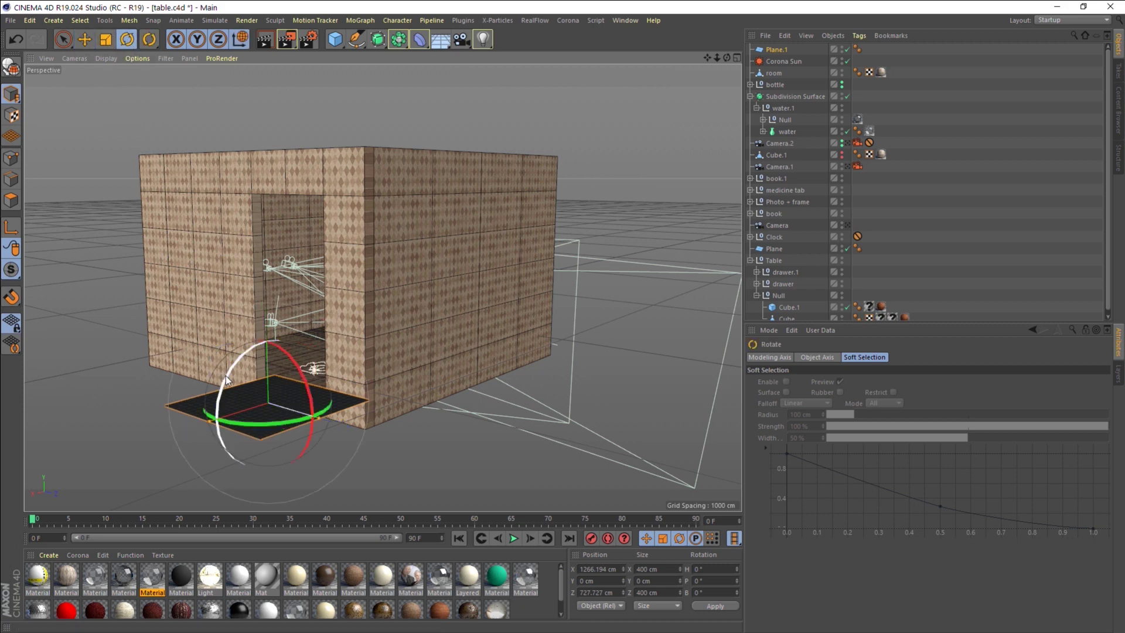
mouse_move(226, 377)
left_mouse_down()
mouse_move(219, 437)
mouse_move(235, 465)
left_mouse_up()
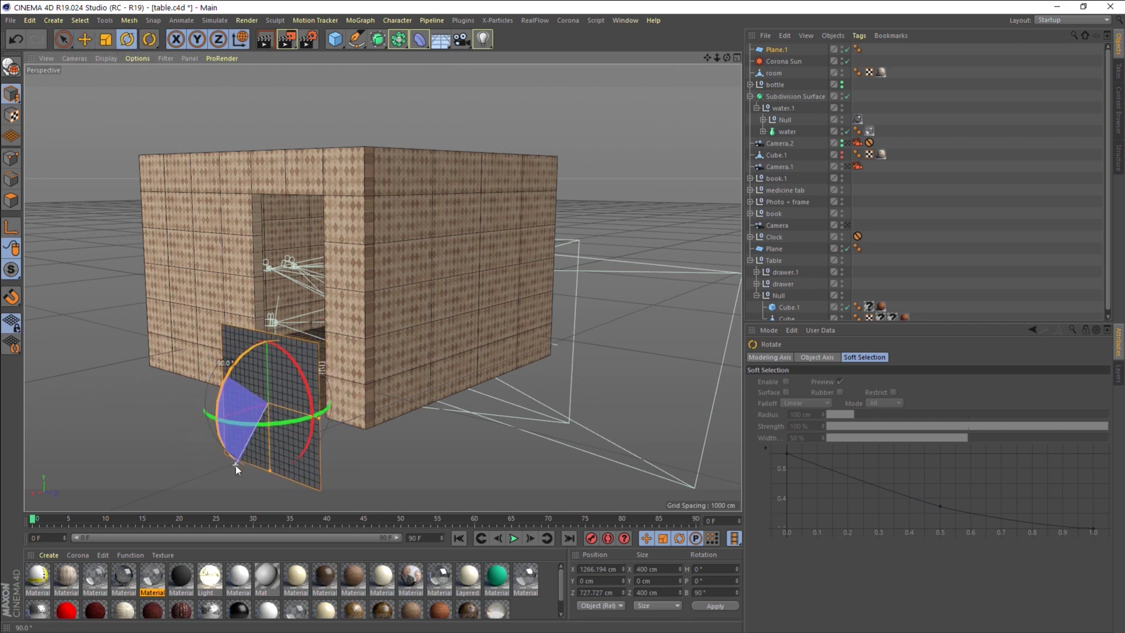
left_click(84, 40)
mouse_move(10, 93)
left_mouse_down()
mouse_move(58, 165)
mouse_move(185, 254)
left_mouse_up()
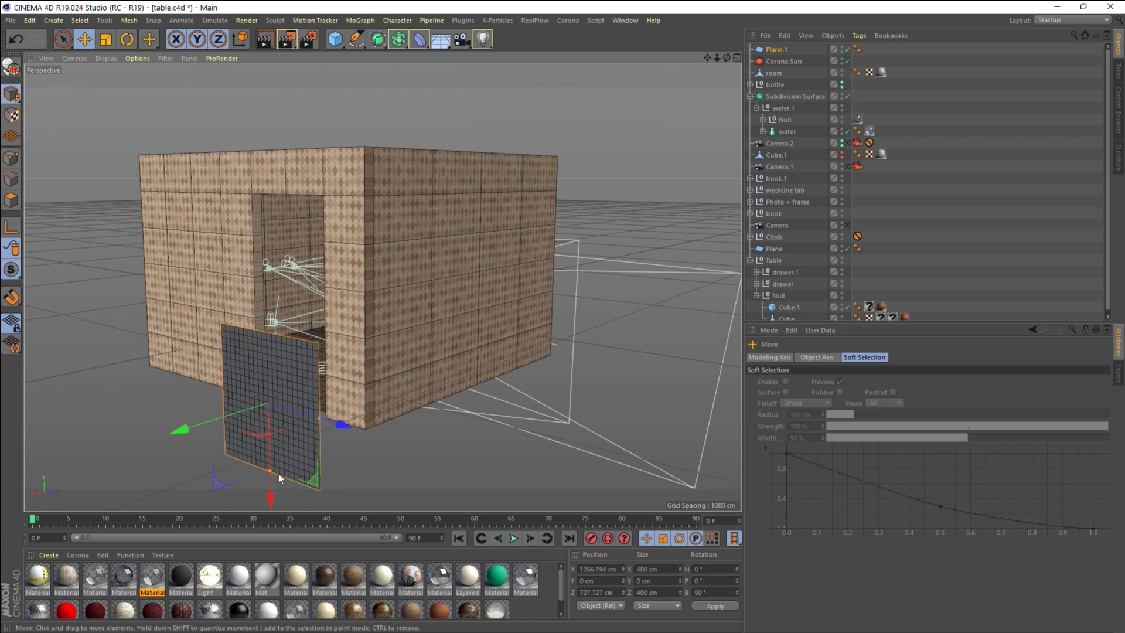
mouse_move(270, 471)
left_mouse_down()
mouse_move(272, 499)
mouse_move(279, 406)
left_mouse_up()
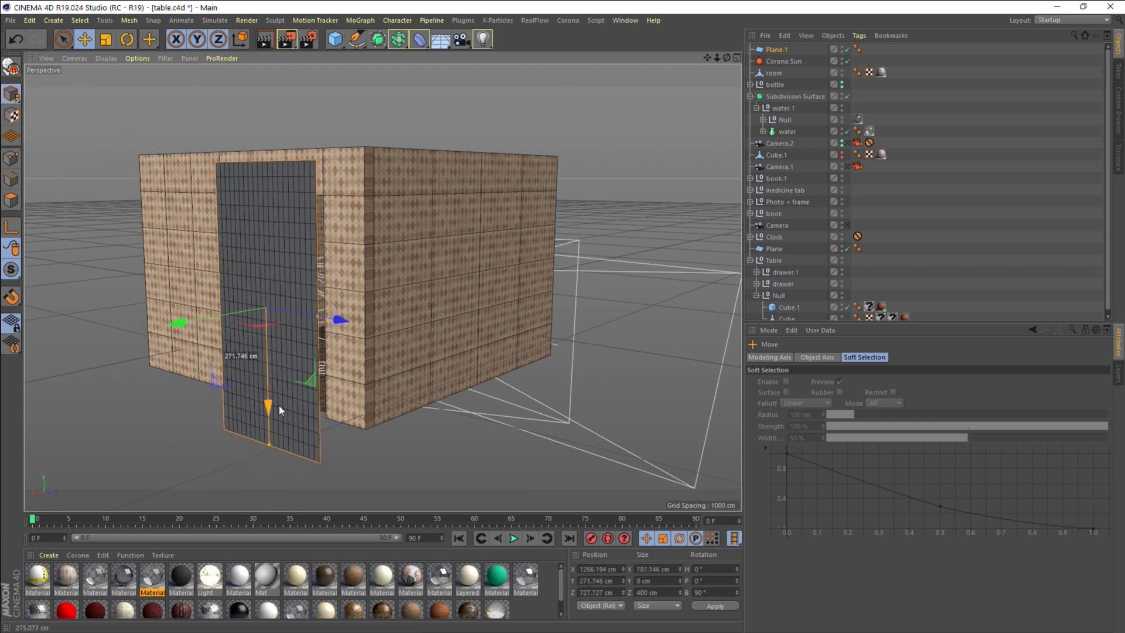
Create a new Corona material and start loading an image into its diffuse texture.
left_click(99, 555)
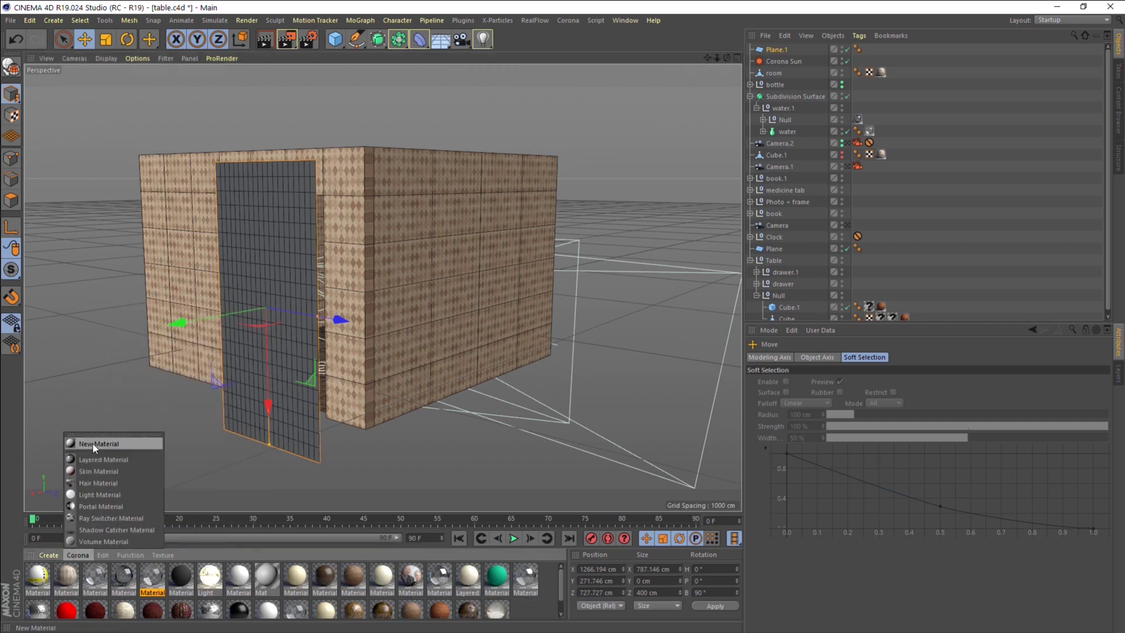
left_click(92, 444)
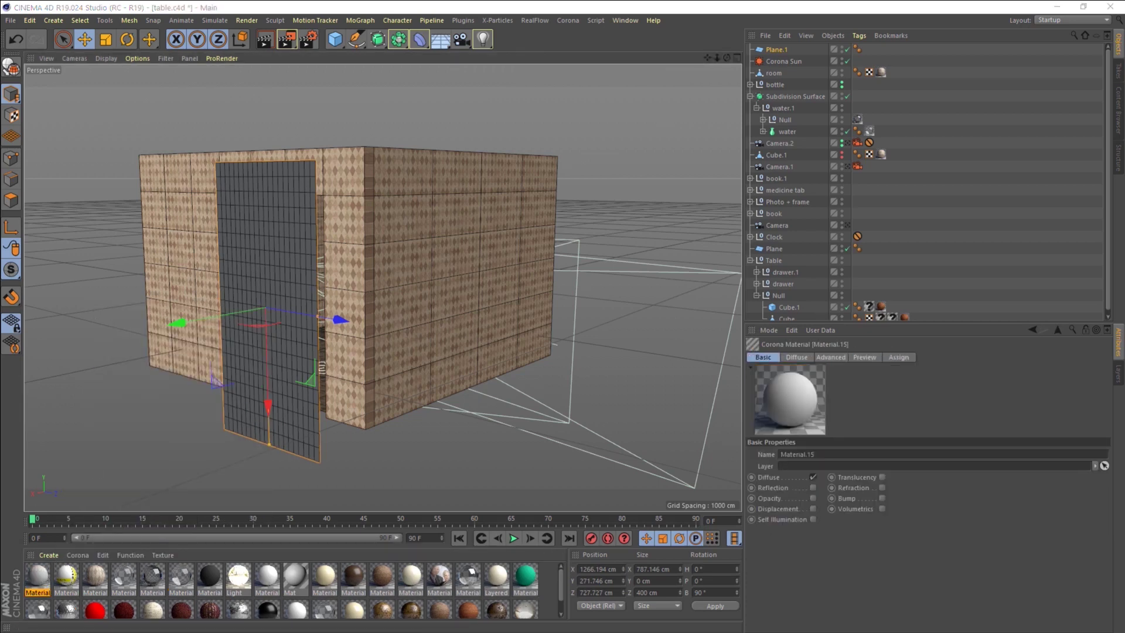
double_click(37, 575)
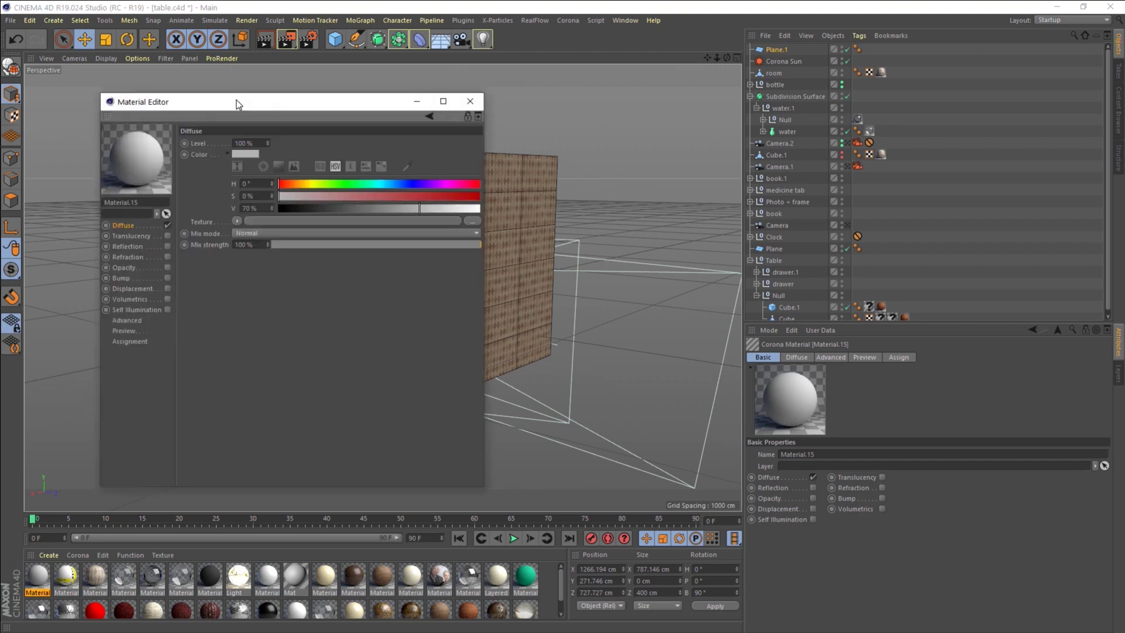
left_click(276, 215)
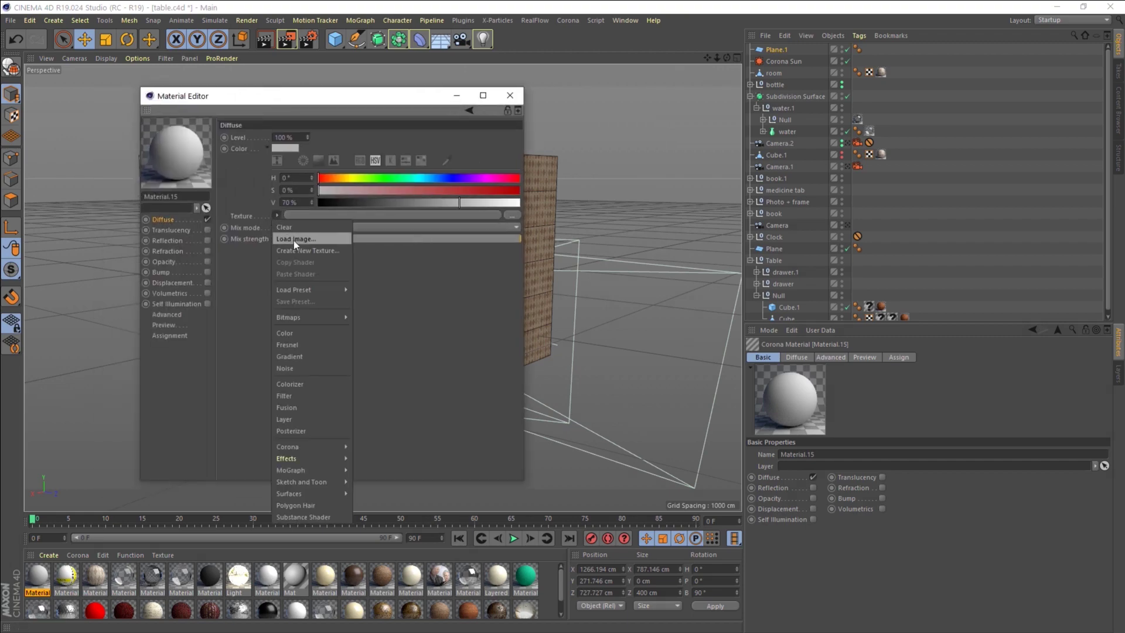
left_click(294, 240)
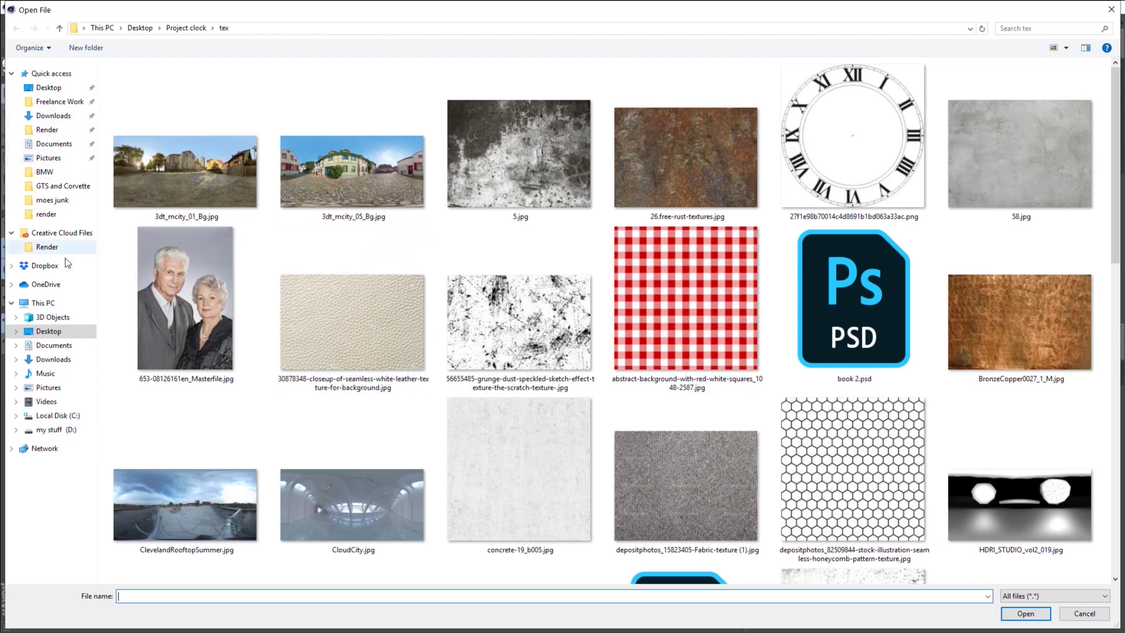
mouse_move(48, 330)
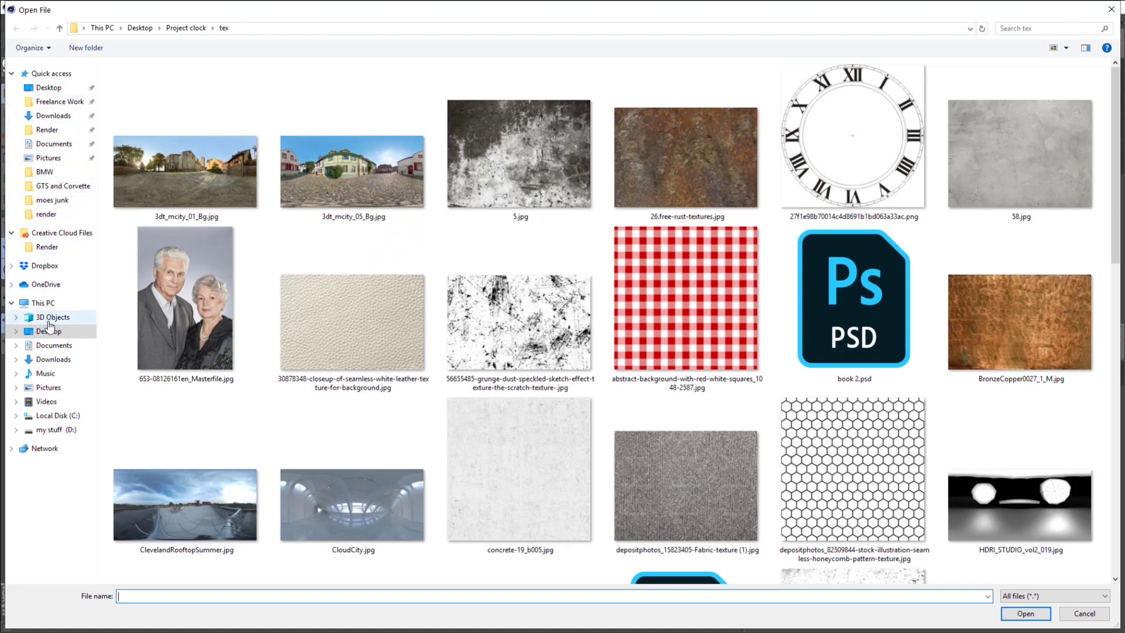
Load free-cut-out-people-autumn-015-980x600.jpg from Dropbox/tex and copy it into the project.
left_click(44, 266)
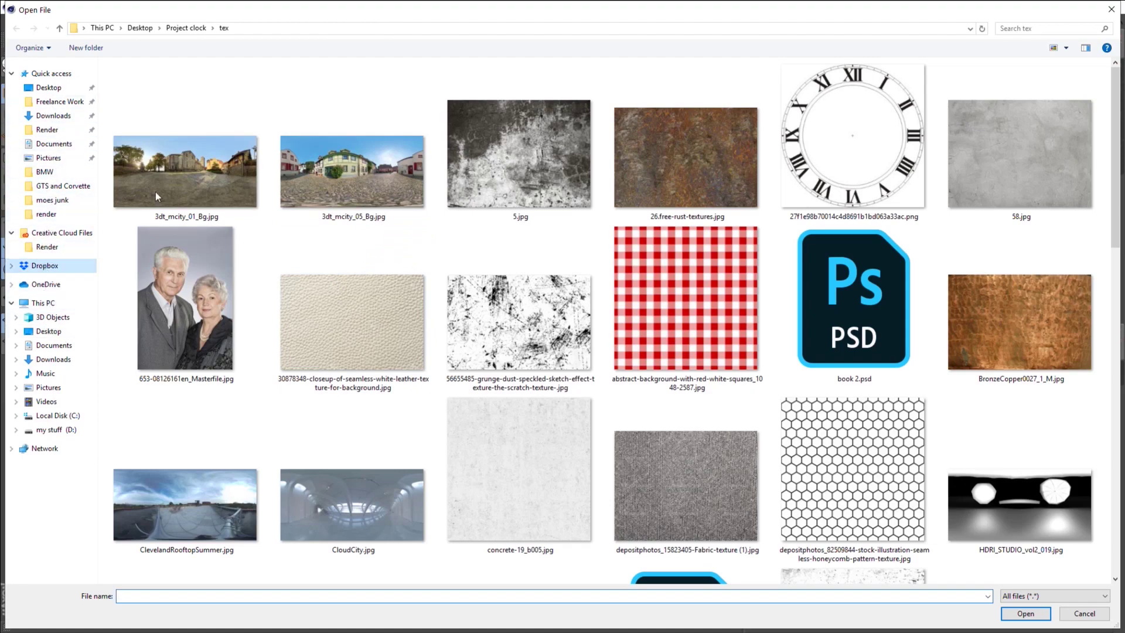
left_click(357, 362)
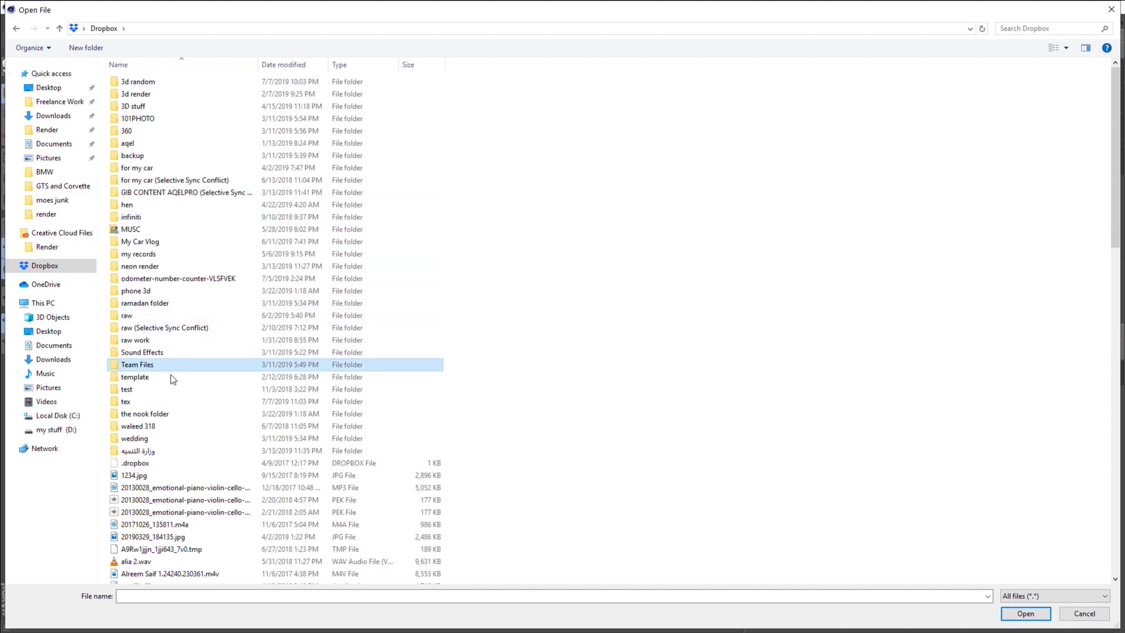
double_click(137, 403)
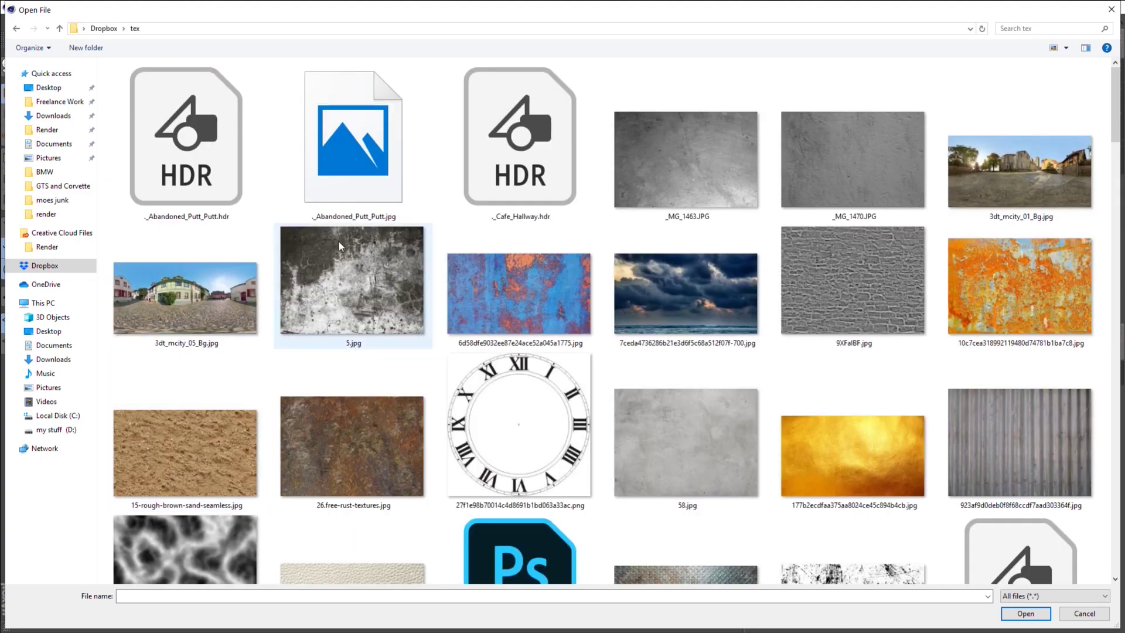
scroll(375, 264, "down", 5)
scroll(422, 293, "down", 4)
scroll(451, 316, "down", 5)
scroll(476, 337, "down", 10)
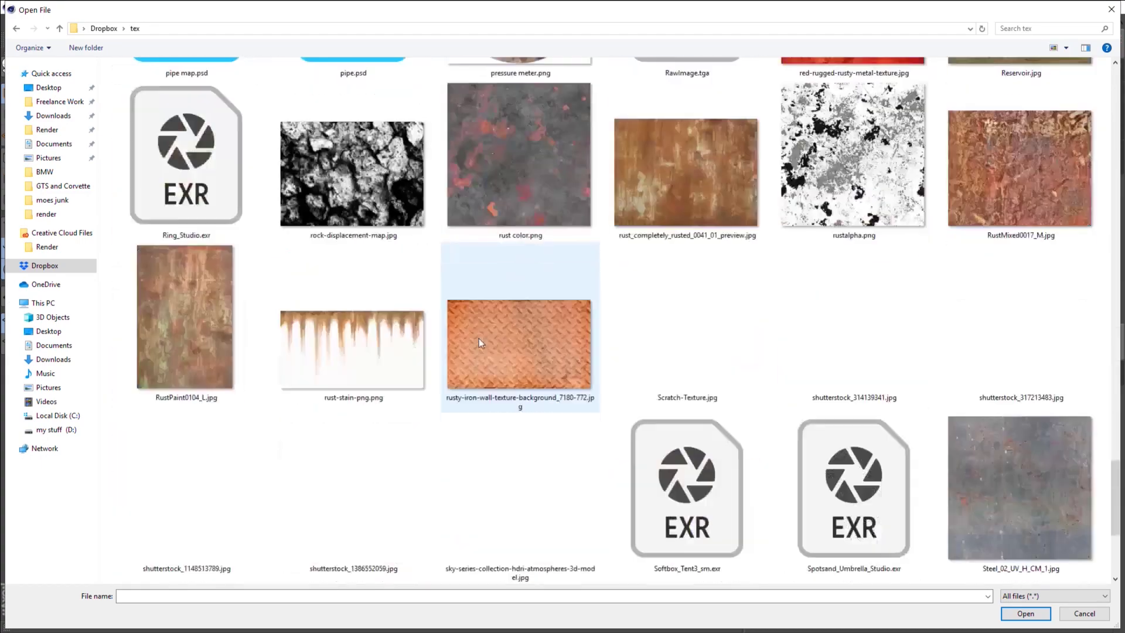
scroll(479, 339, "down", 4)
scroll(487, 341, "up", 2)
scroll(490, 342, "up", 10)
scroll(491, 342, "up", 3)
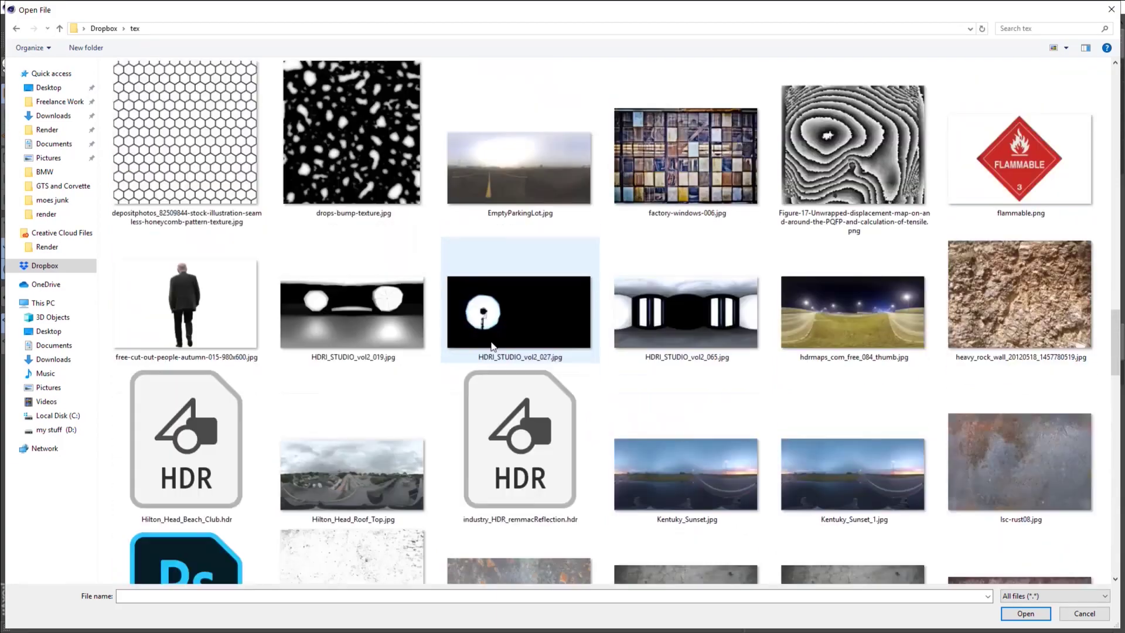
scroll(491, 340, "up", 4)
scroll(491, 340, "down", 3)
double_click(218, 390)
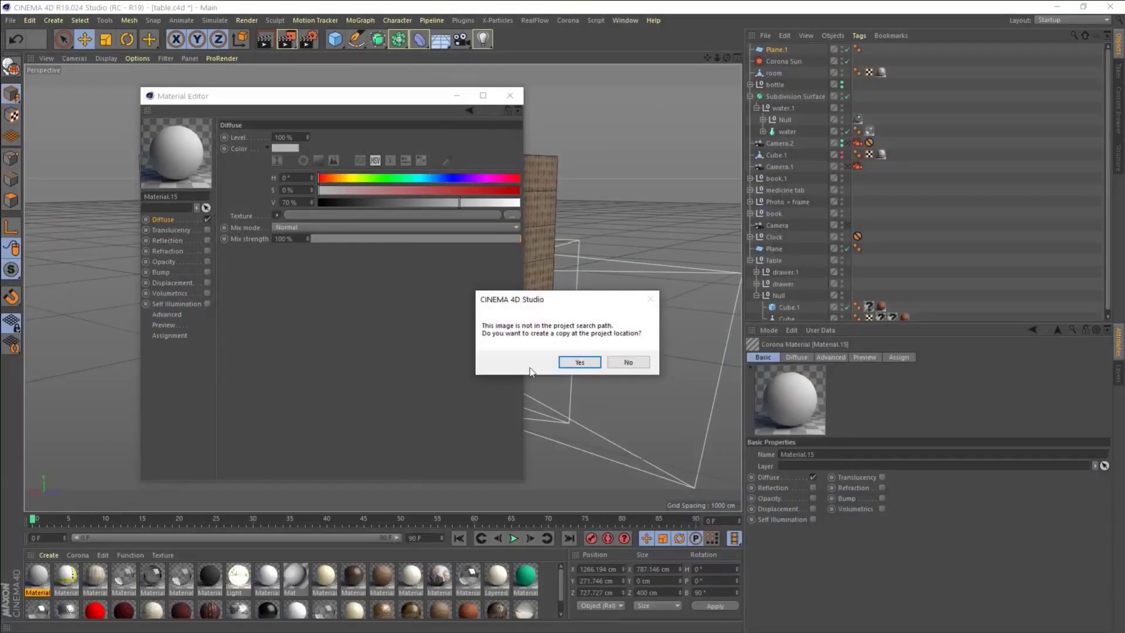
left_click(563, 361)
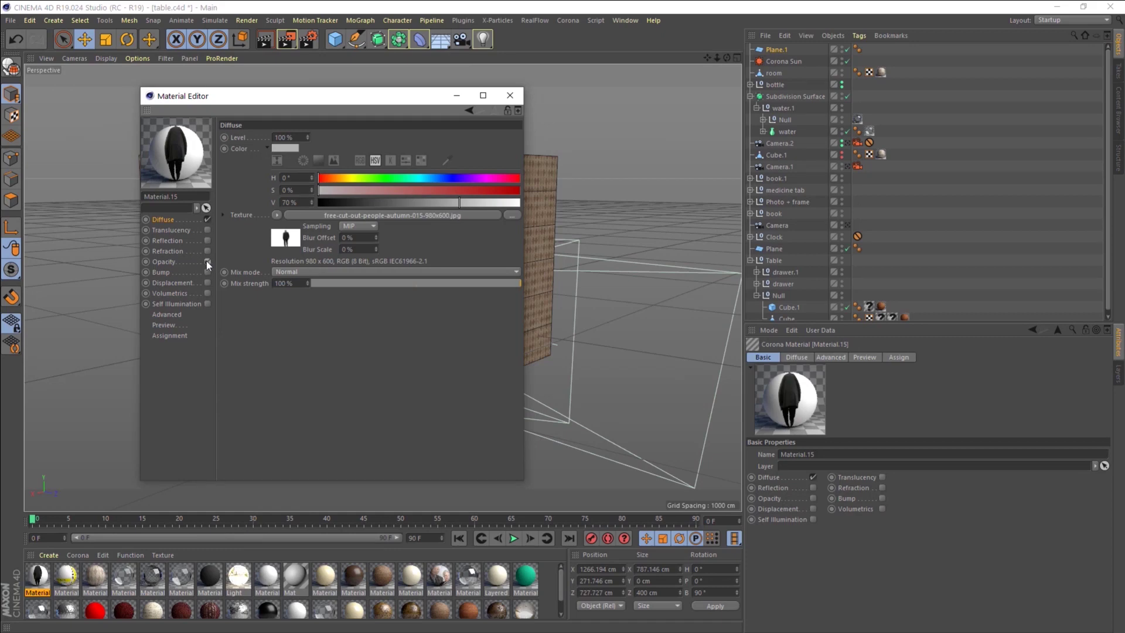
Enable Opacity and load the same cut-out man jpg as its texture.
left_click(207, 262)
left_click(276, 215)
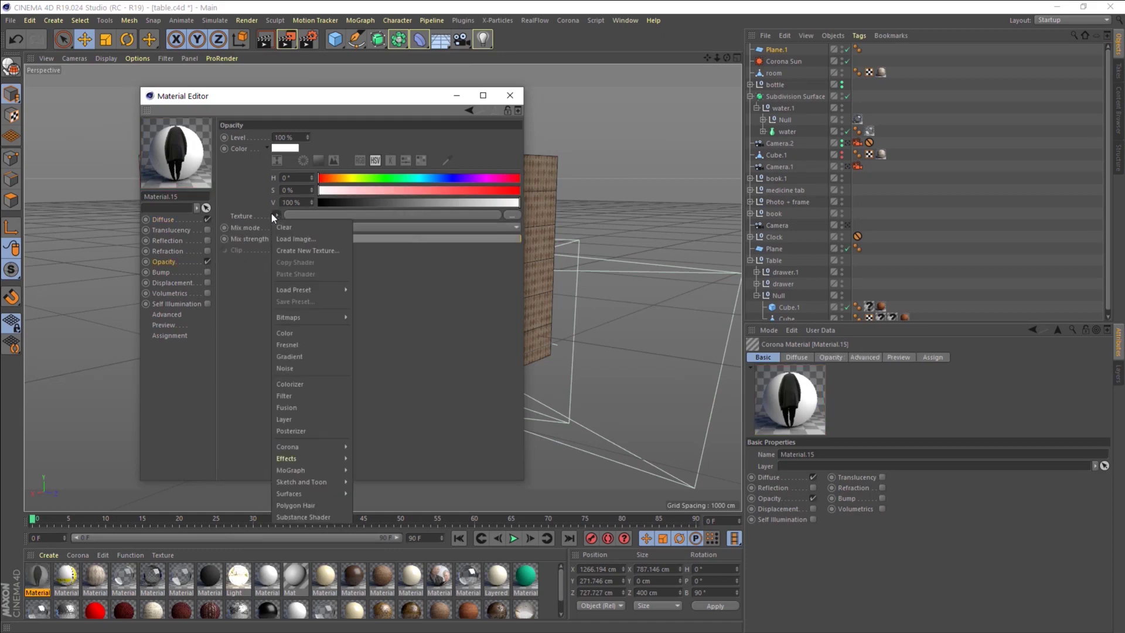
left_click(298, 238)
scroll(205, 286, "down", 5)
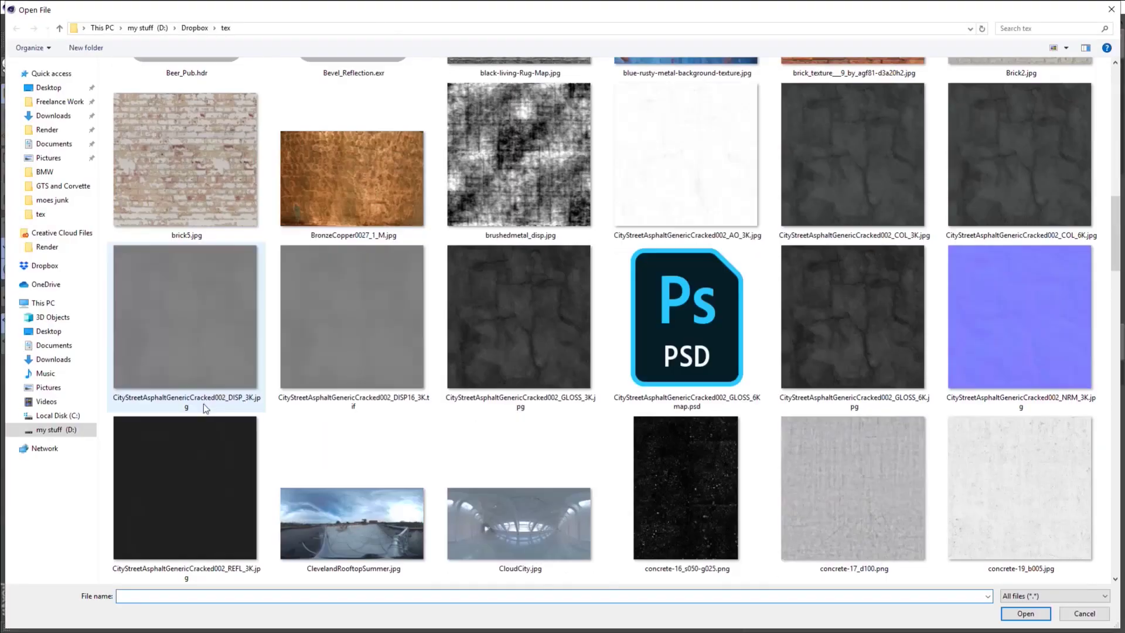
scroll(205, 285, "down", 3)
scroll(206, 278, "down", 3)
scroll(207, 273, "down", 3)
double_click(200, 212)
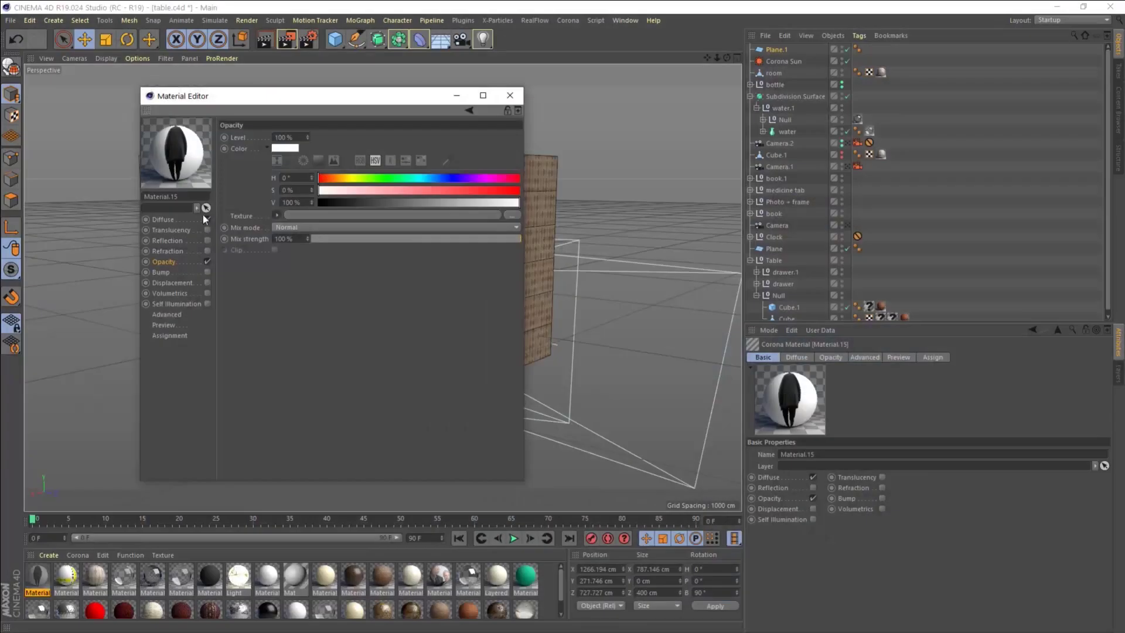
left_click(577, 361)
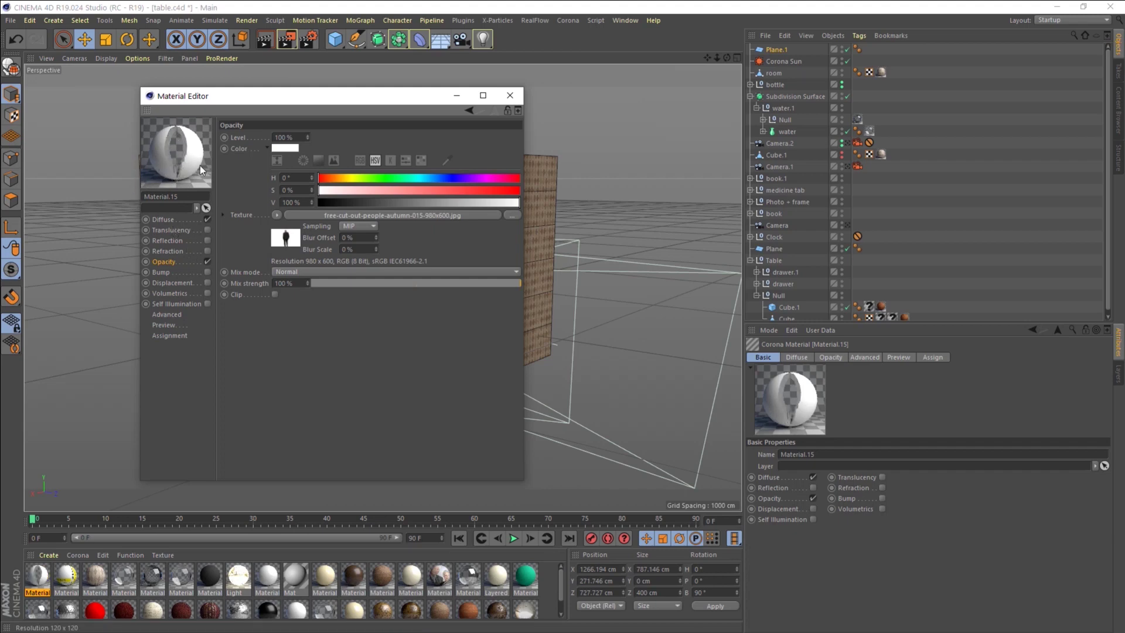
Set the opacity image shader's Black Point to 0.91 and close the Material Editor.
left_click(293, 240)
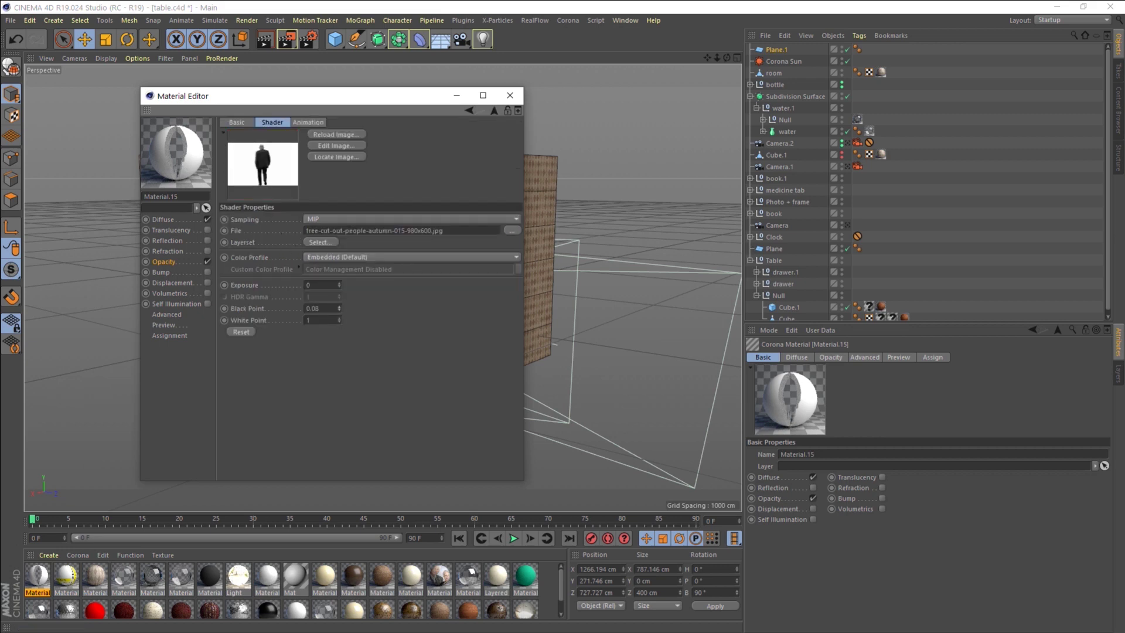
left_click_drag(338, 308, 337, 319)
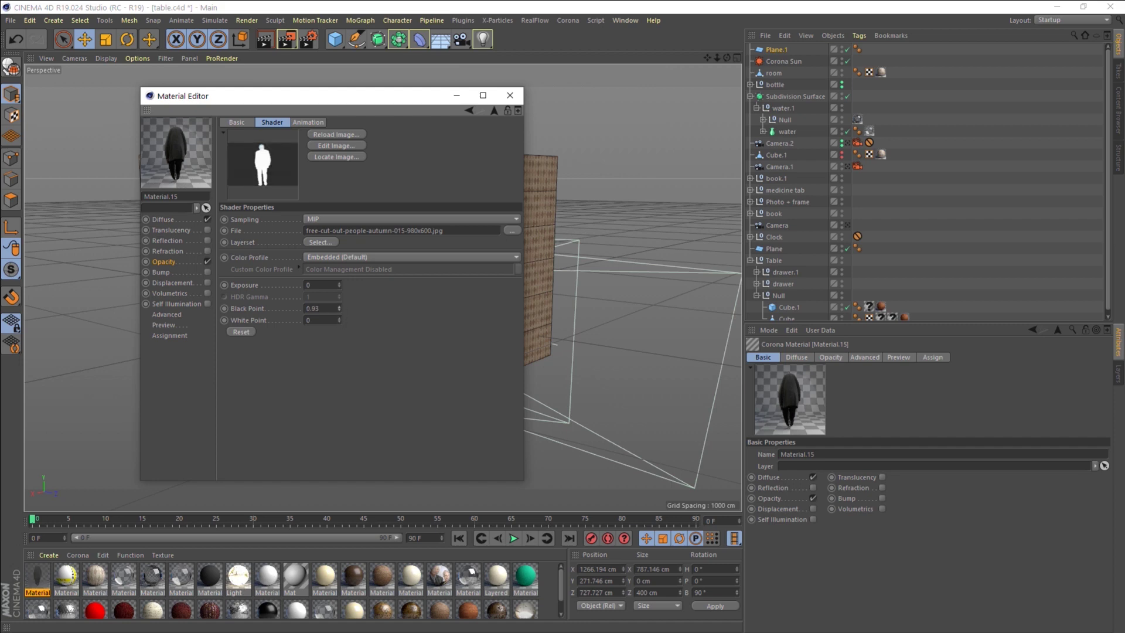
left_click_drag(339, 307, 338, 306)
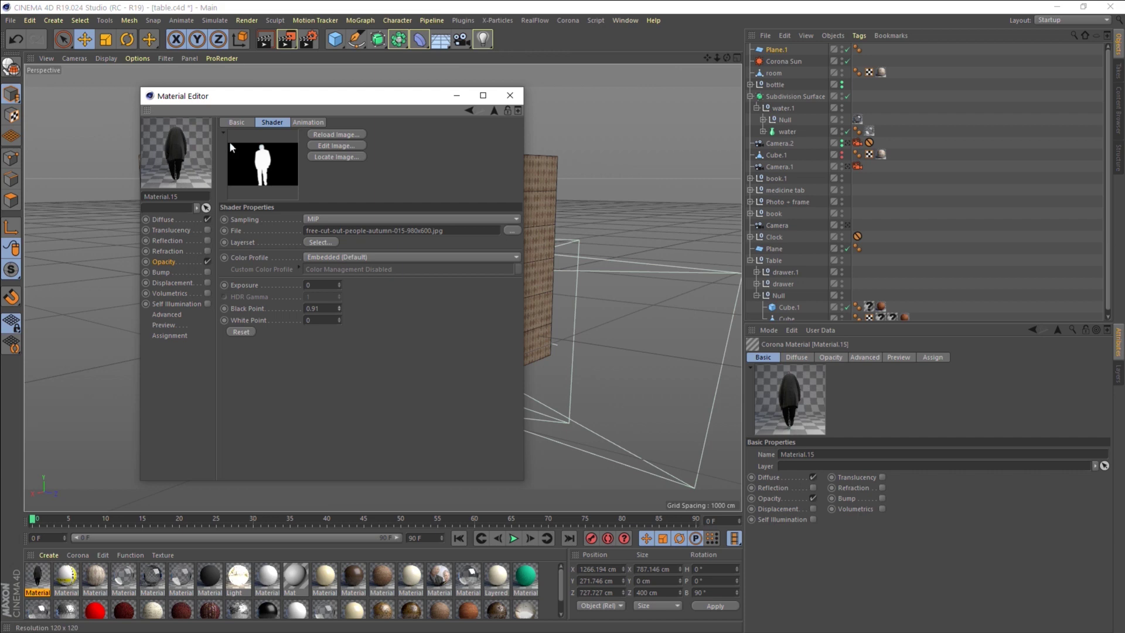
left_click(510, 95)
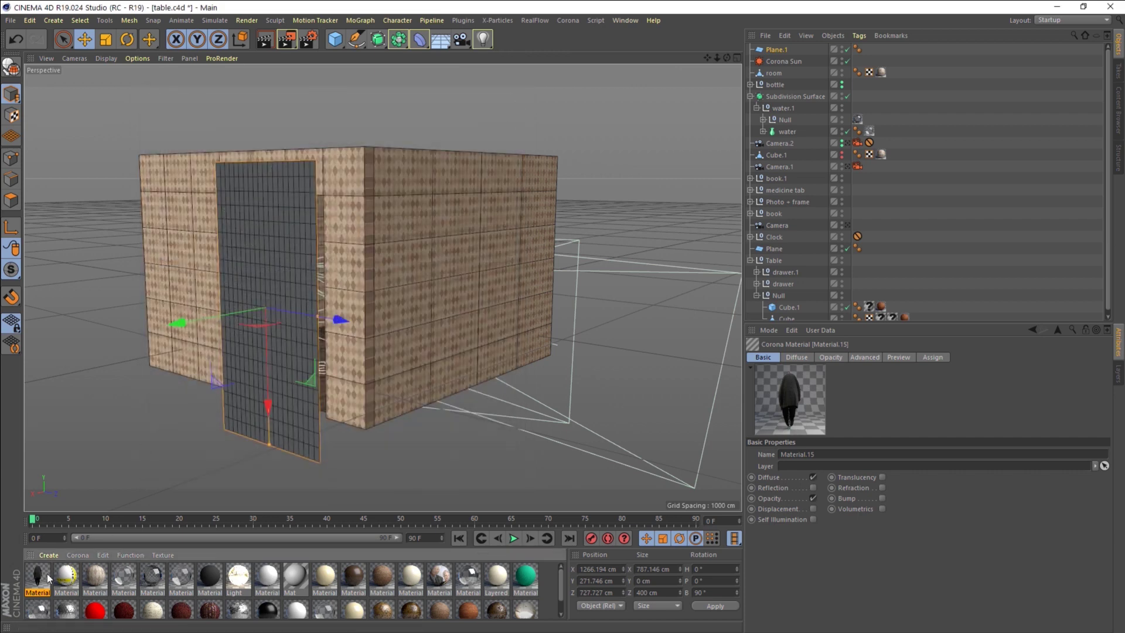
Apply the walking-man material to Plane.1, rotate it 90 degrees upright and stretch it taller.
left_click_drag(49, 578, 300, 227)
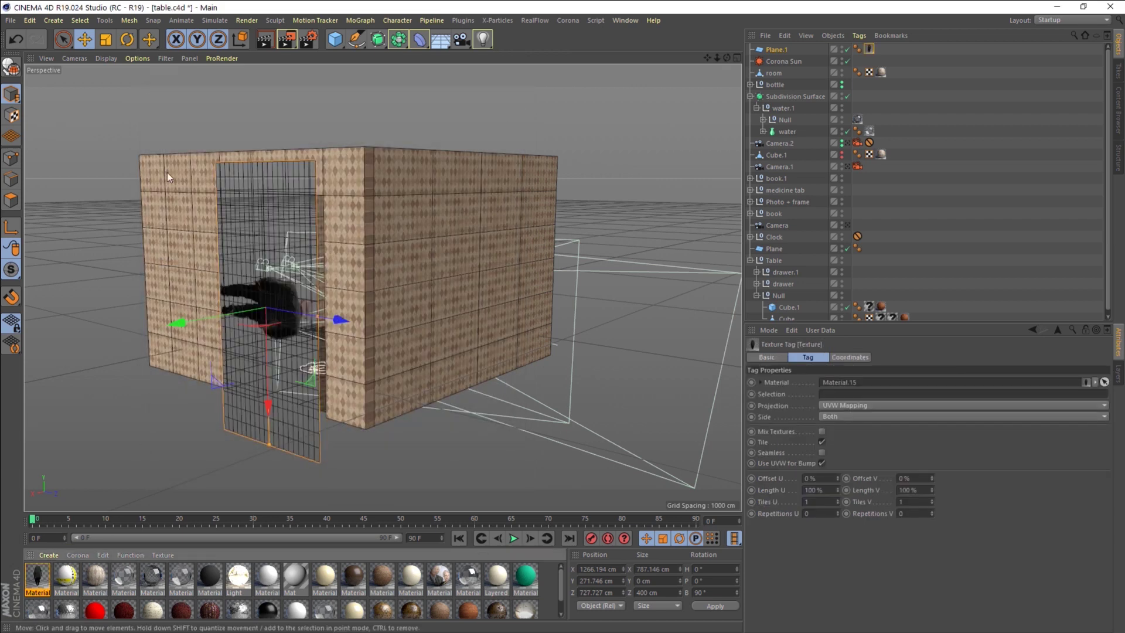
left_click(127, 39)
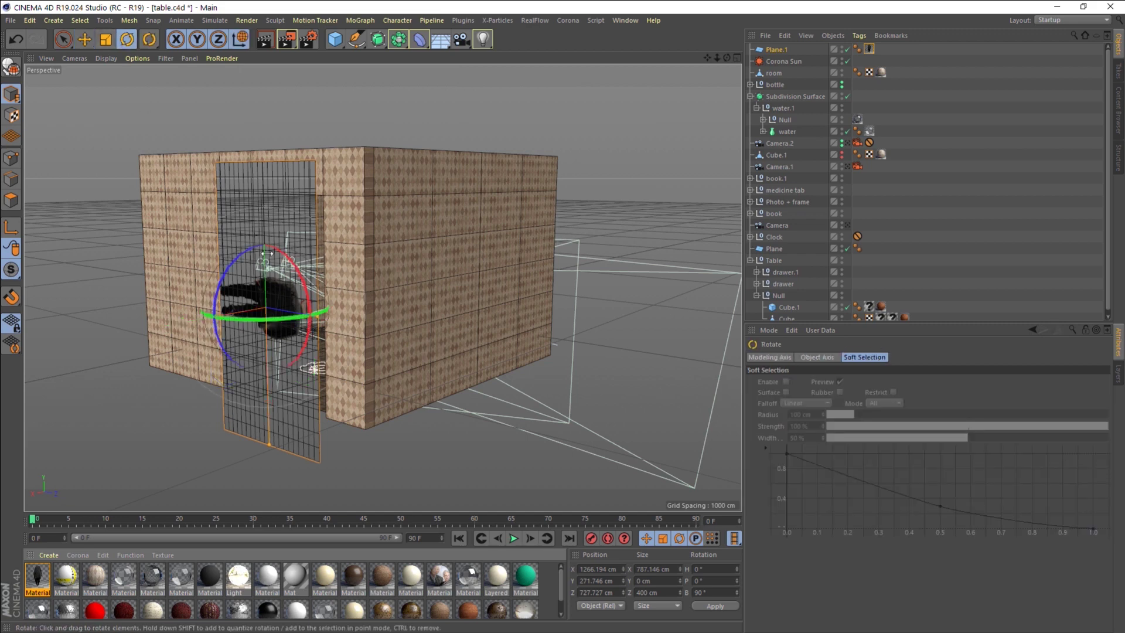
left_click_drag(266, 253, 195, 226)
left_click_drag(266, 232, 262, 205)
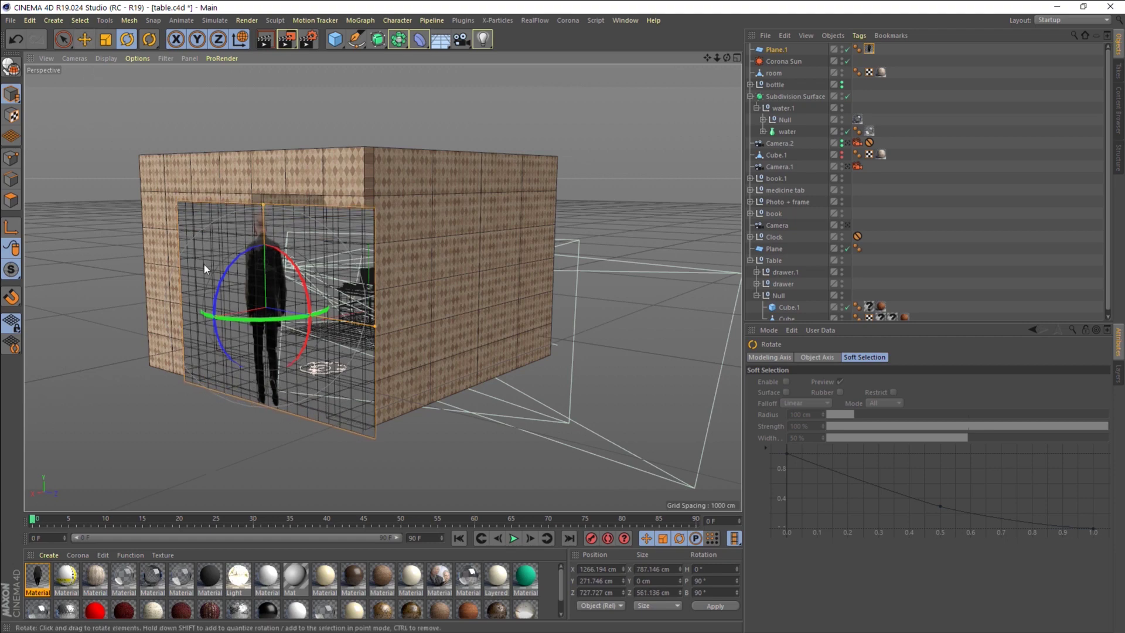
left_click_drag(204, 264, 194, 263, "alt")
mouse_move(725, 63)
left_mouse_down()
mouse_move(706, 63)
mouse_move(383, 287)
mouse_move(416, 282)
left_mouse_up()
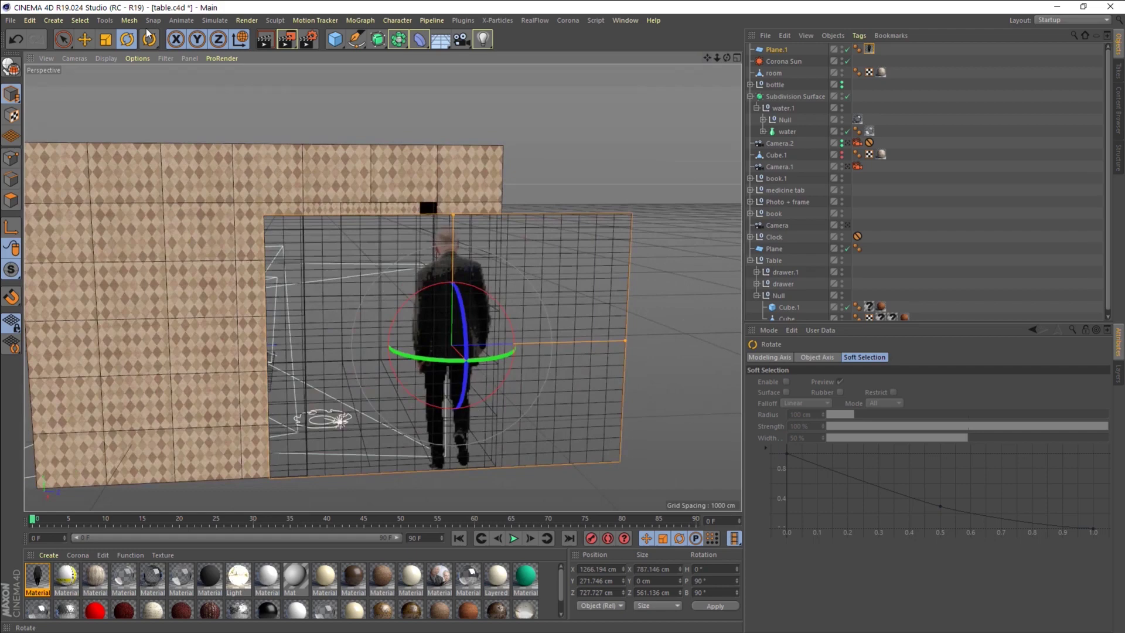
Move the man plane down to the floor and left into the doorway, then view through Camera.2.
left_click(85, 39)
left_click_drag(550, 344, 487, 355)
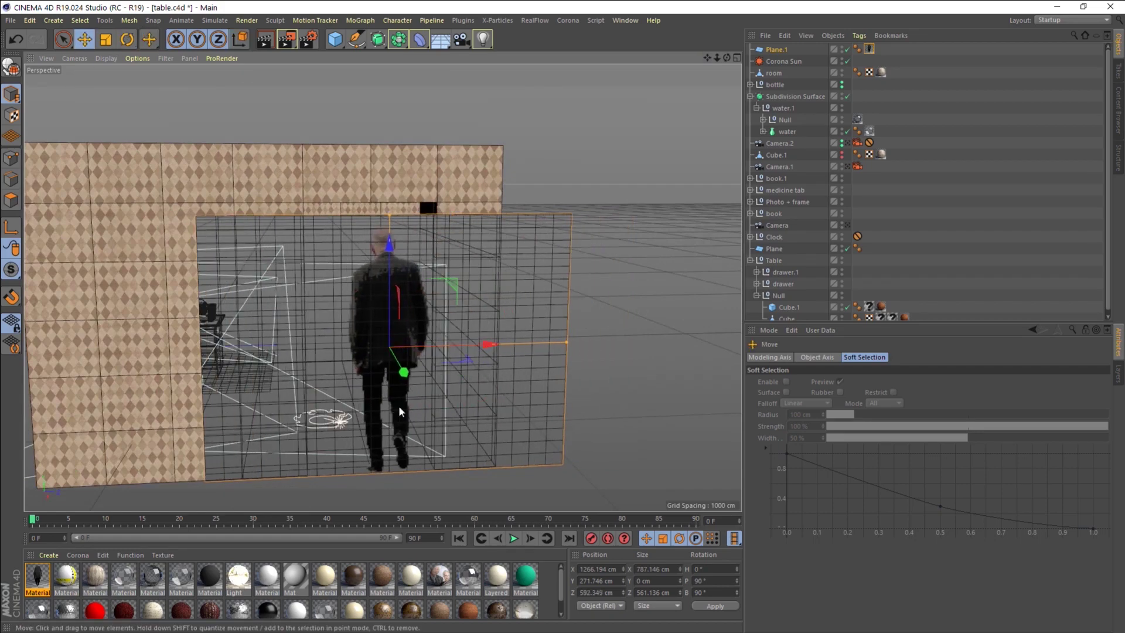
left_click_drag(392, 248, 390, 279)
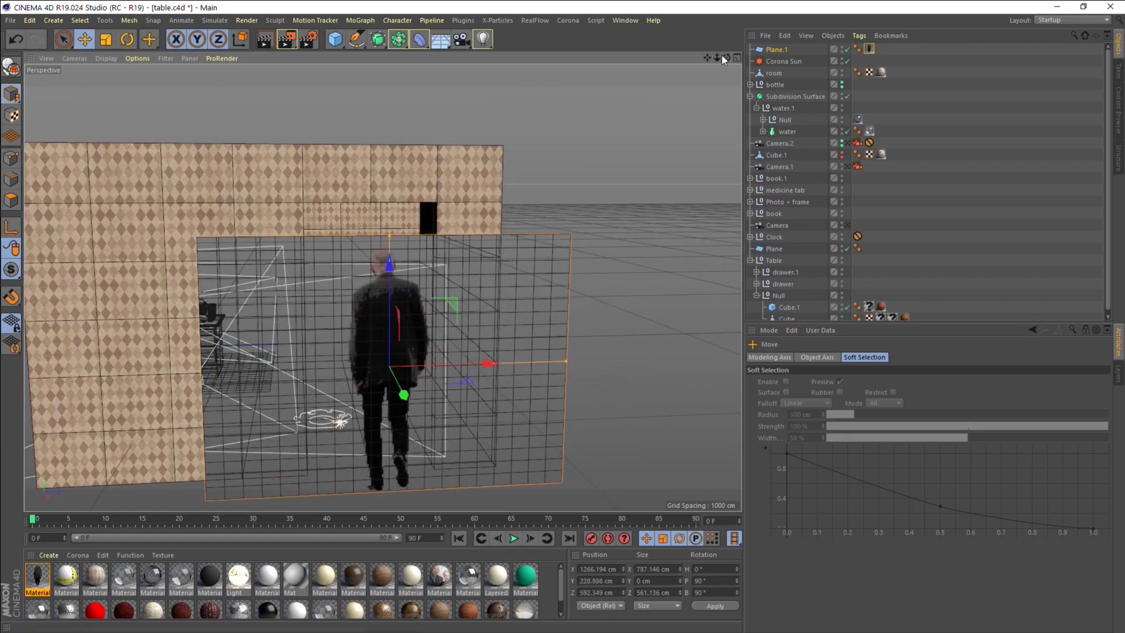
left_click_drag(726, 58, 530, 434)
left_click_drag(479, 379, 435, 377)
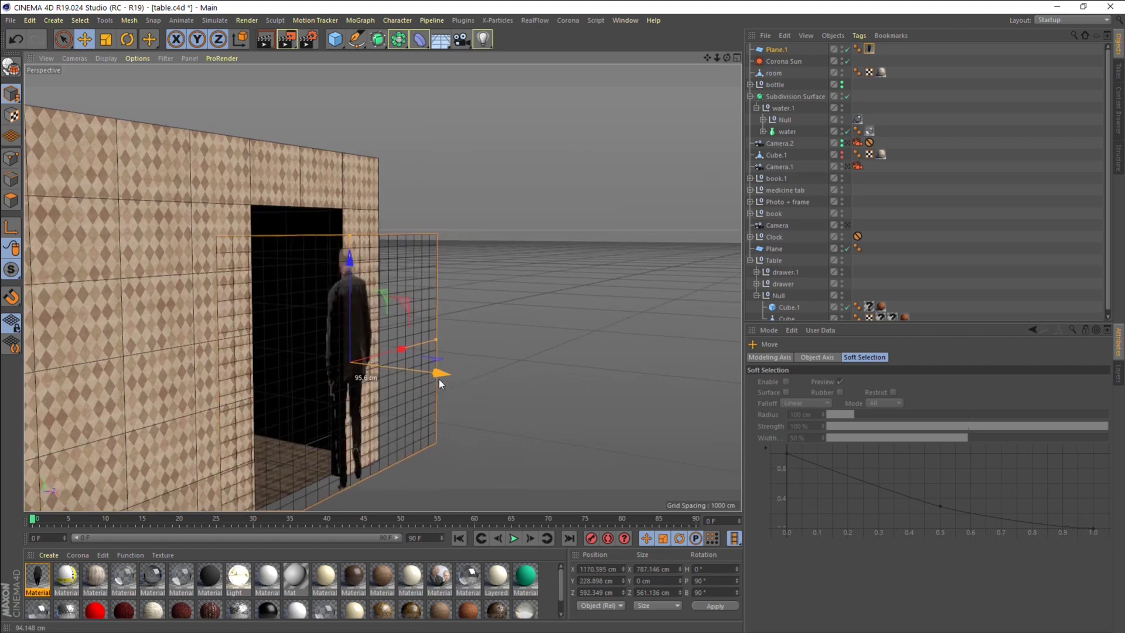
left_click_drag(727, 58, 382, 288)
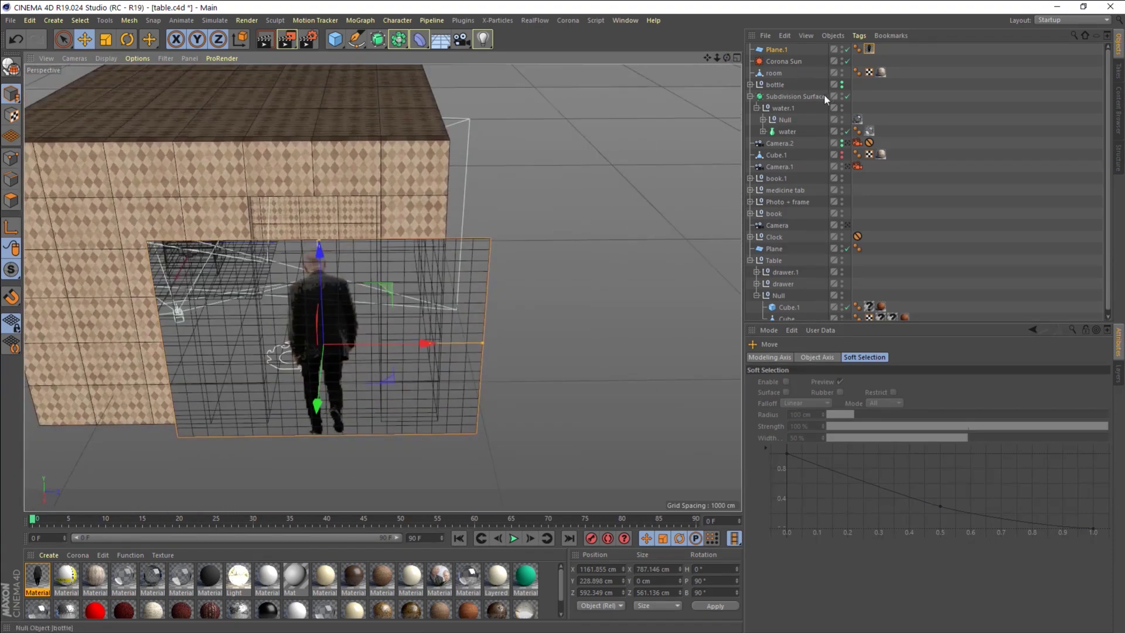
left_click(847, 143)
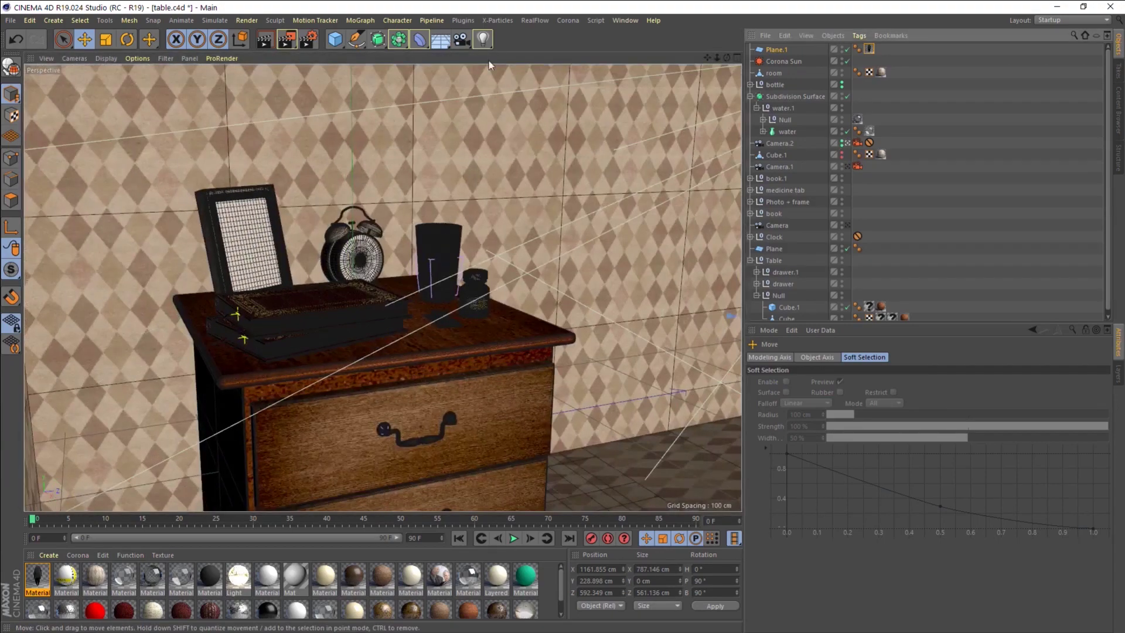
left_click(568, 20)
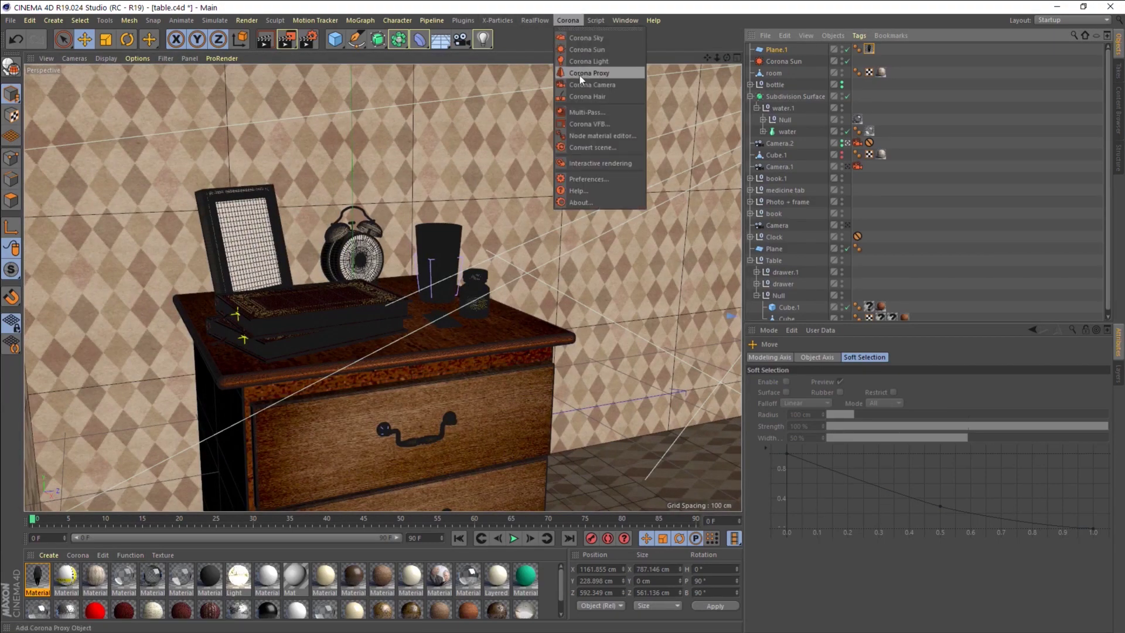
left_click(585, 164)
scroll(509, 220, "down", 2)
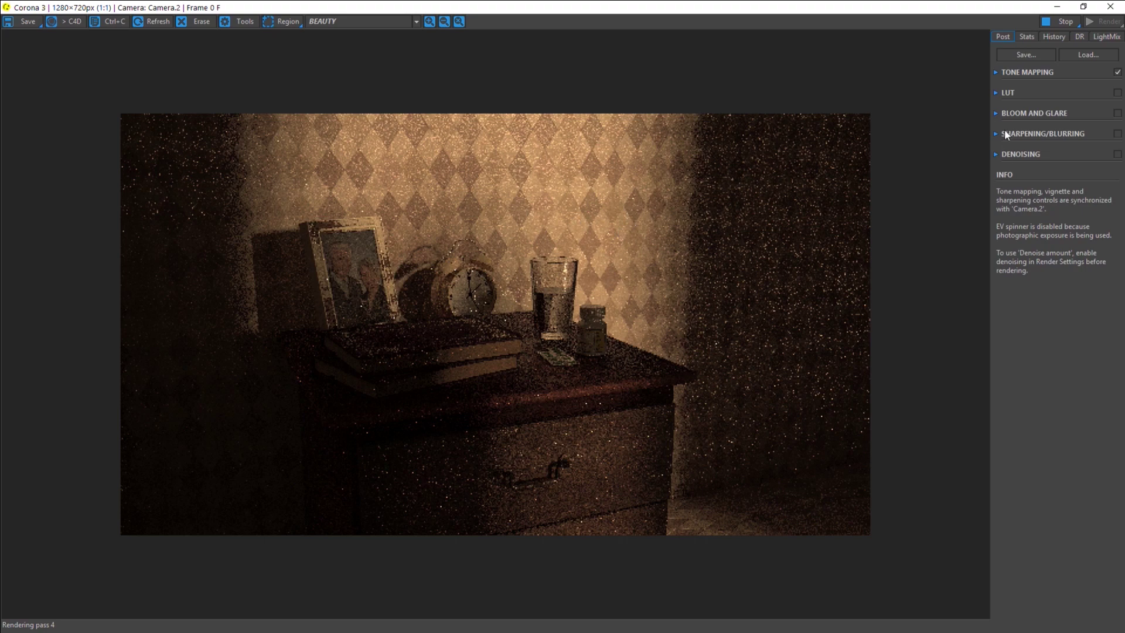
scroll(496, 287, "up", 1)
scroll(508, 246, "down", 1)
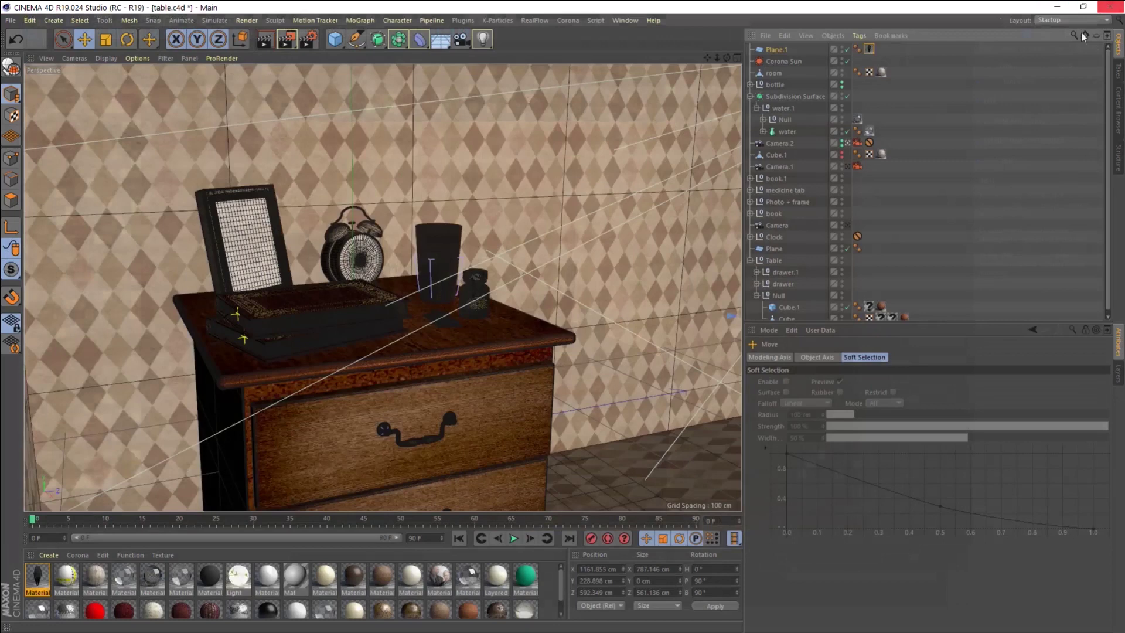
Close the render preview and drag the Corona Sun size down from 10 to about 1.8.
left_click(1110, 6)
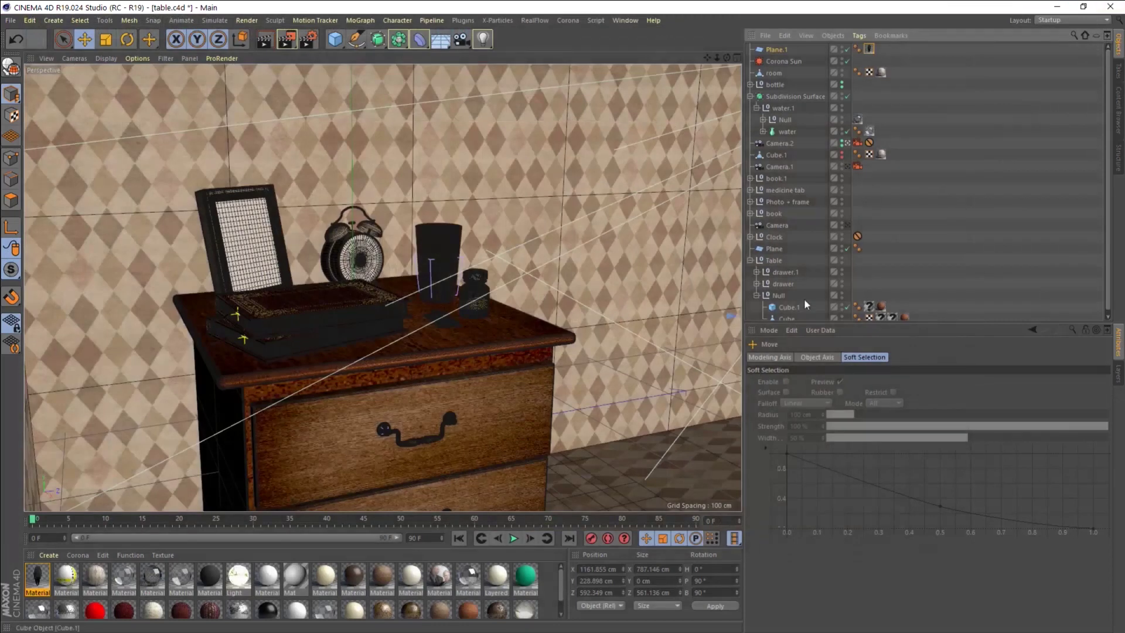
left_click(775, 61)
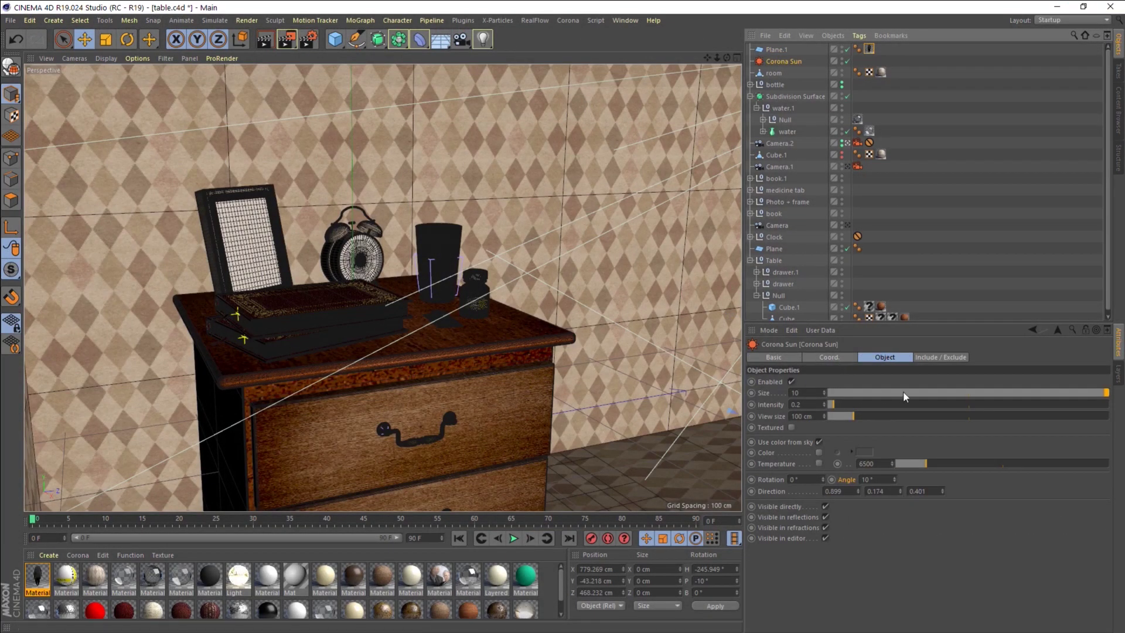
left_click_drag(996, 391, 943, 394)
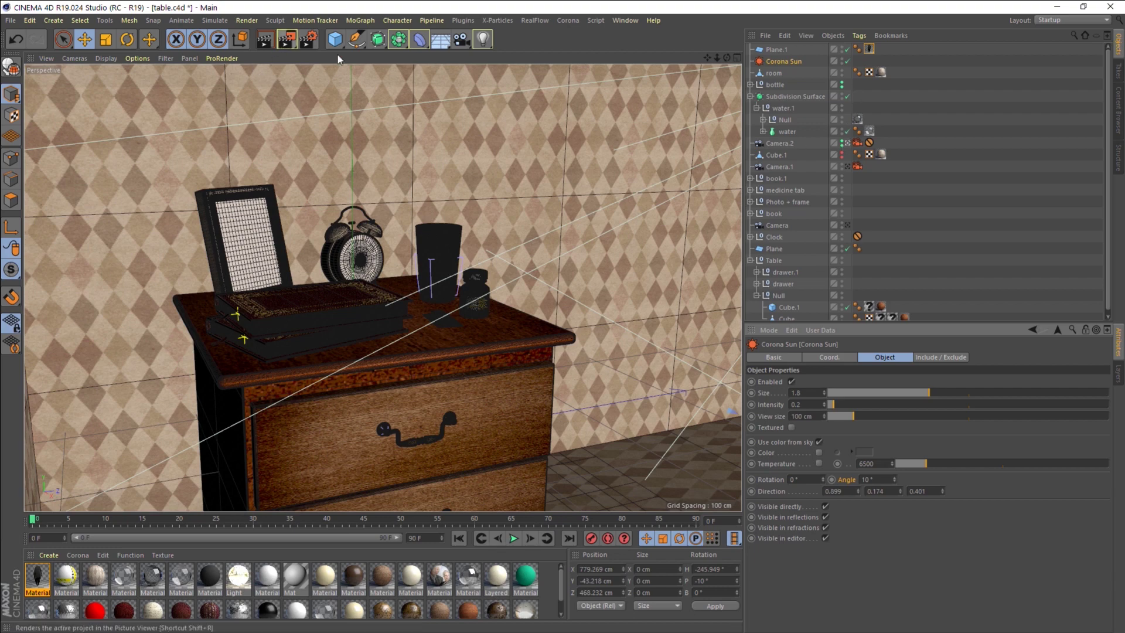
Run a Corona interactive render to check the man's sharper shadow, then close the VFB.
left_click(565, 20)
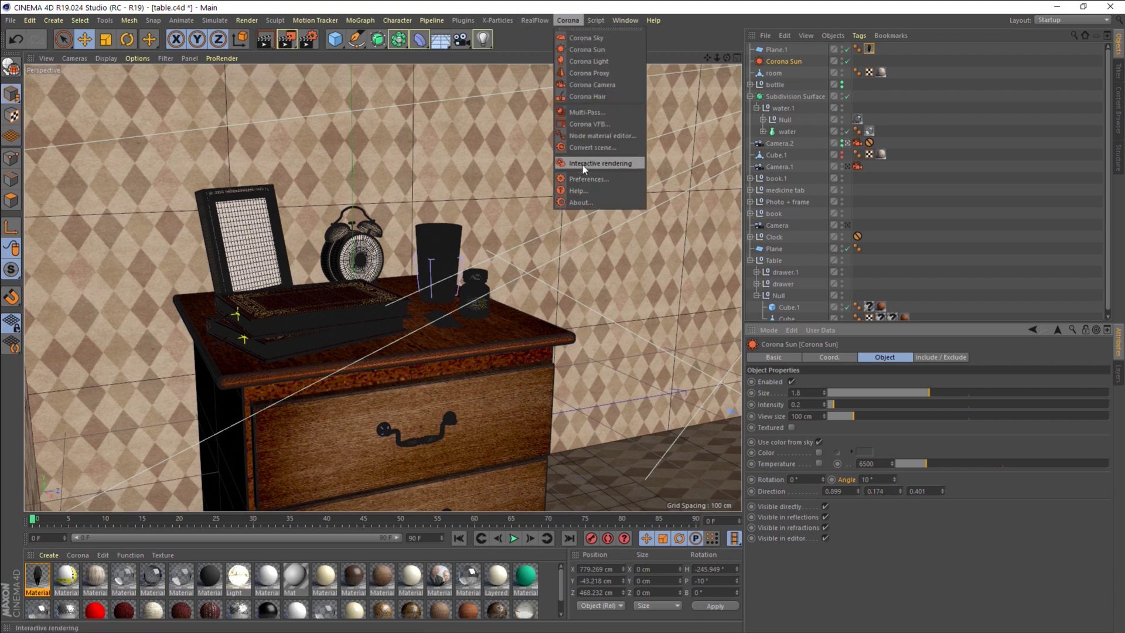
left_click(582, 164)
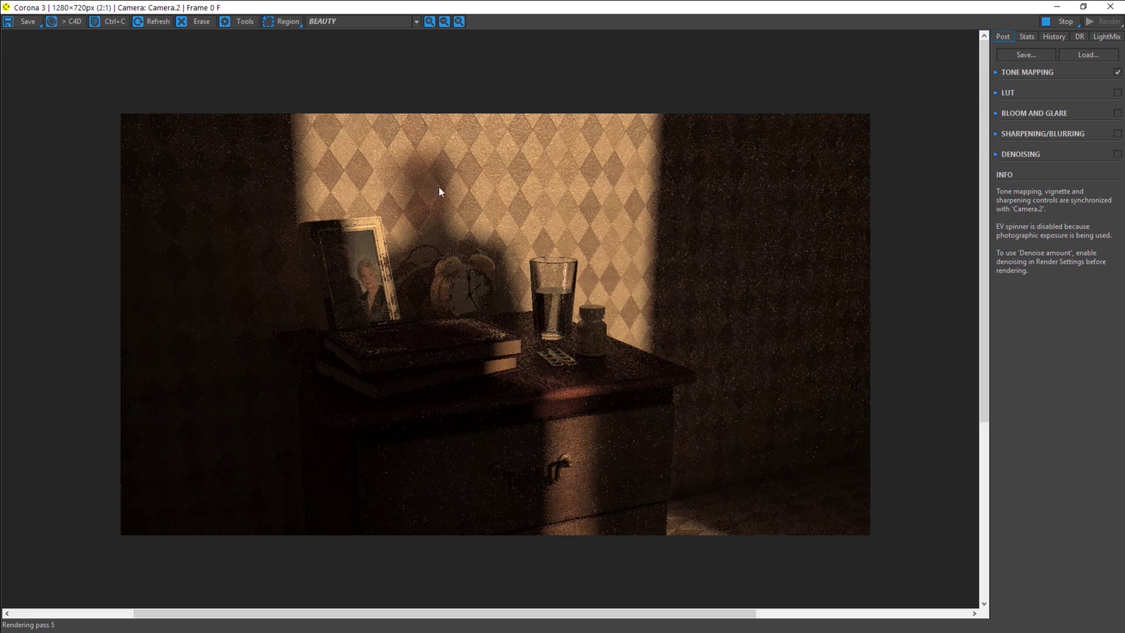
scroll(433, 193, "up", 1)
scroll(429, 151, "down", 1)
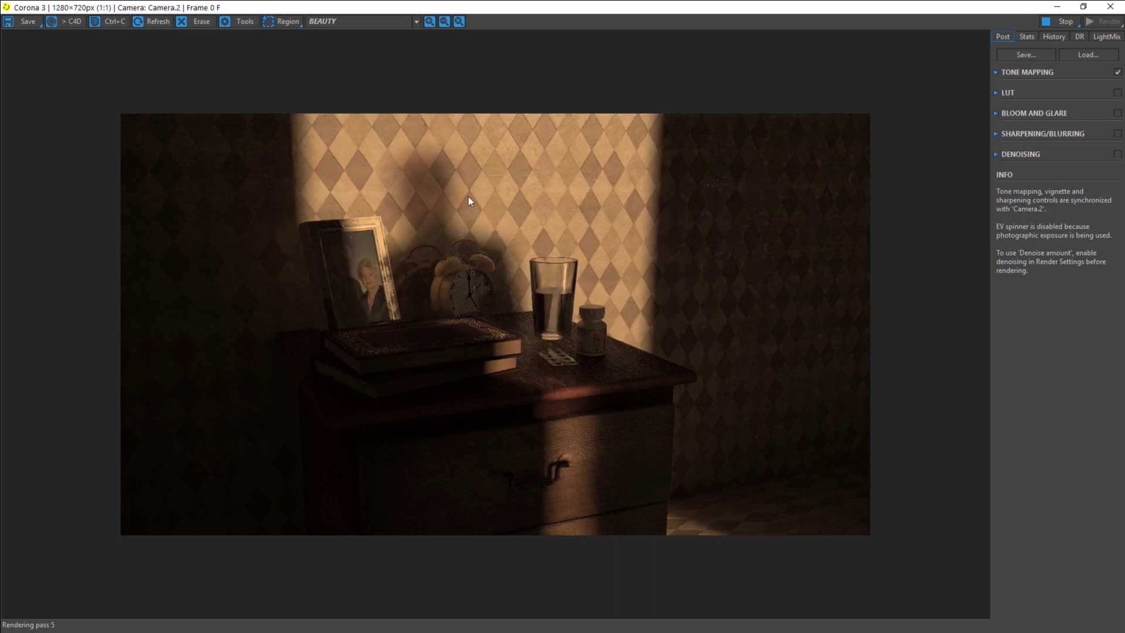
scroll(420, 204, "up", 1)
scroll(413, 205, "down", 1)
left_click(1110, 7)
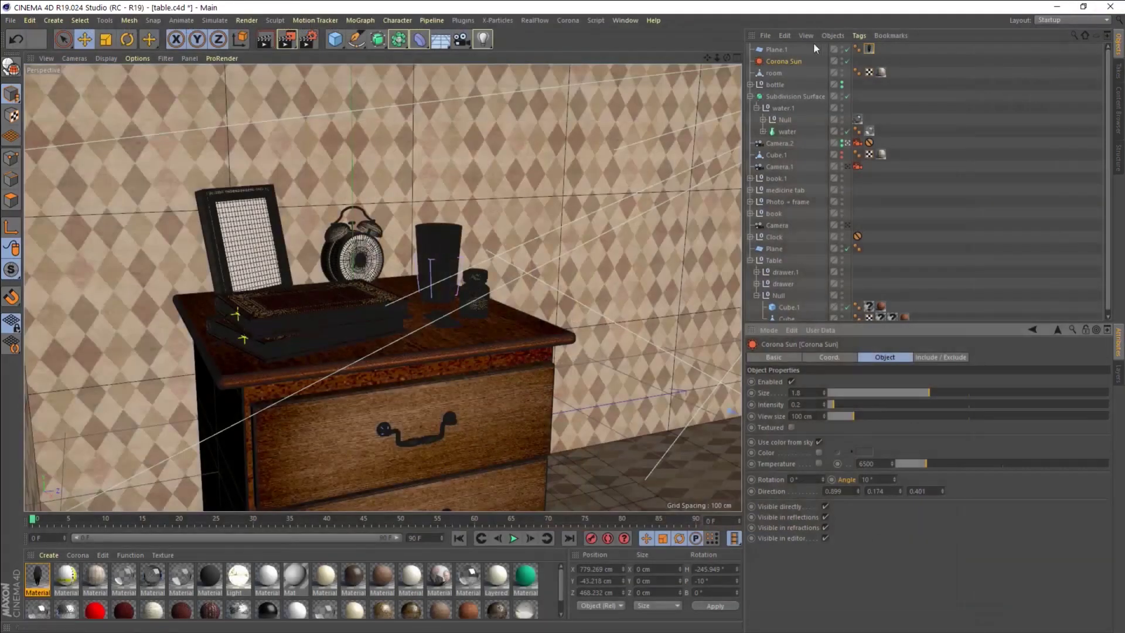
Hide Plane.1 in the editor and set the Corona Sun size to 8.
left_click(842, 47)
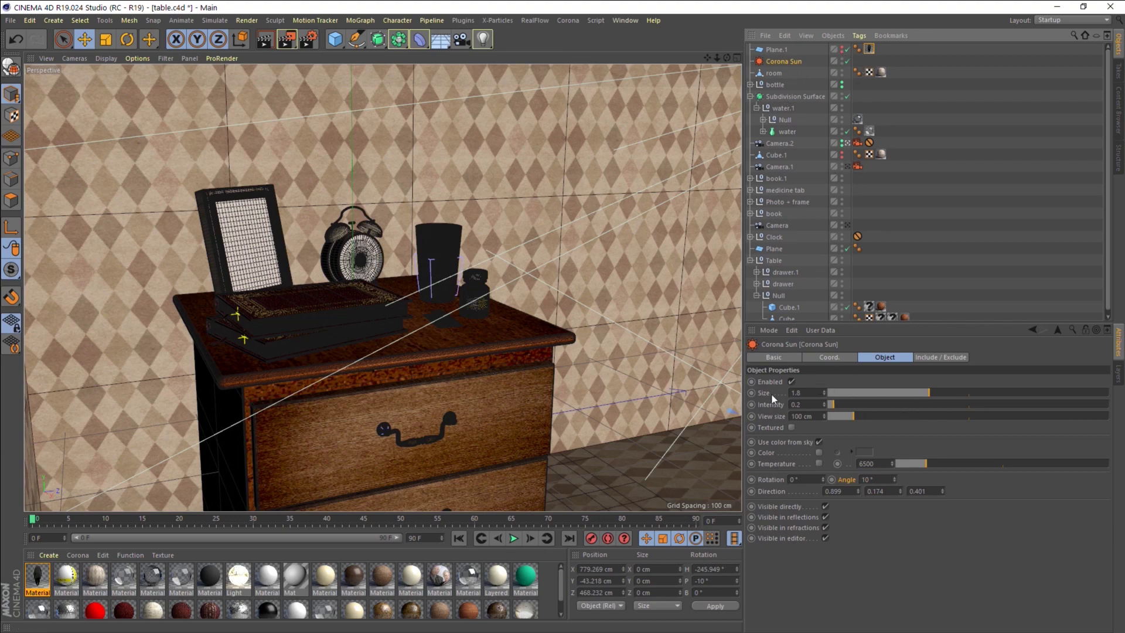
left_click_drag(955, 392, 1103, 391)
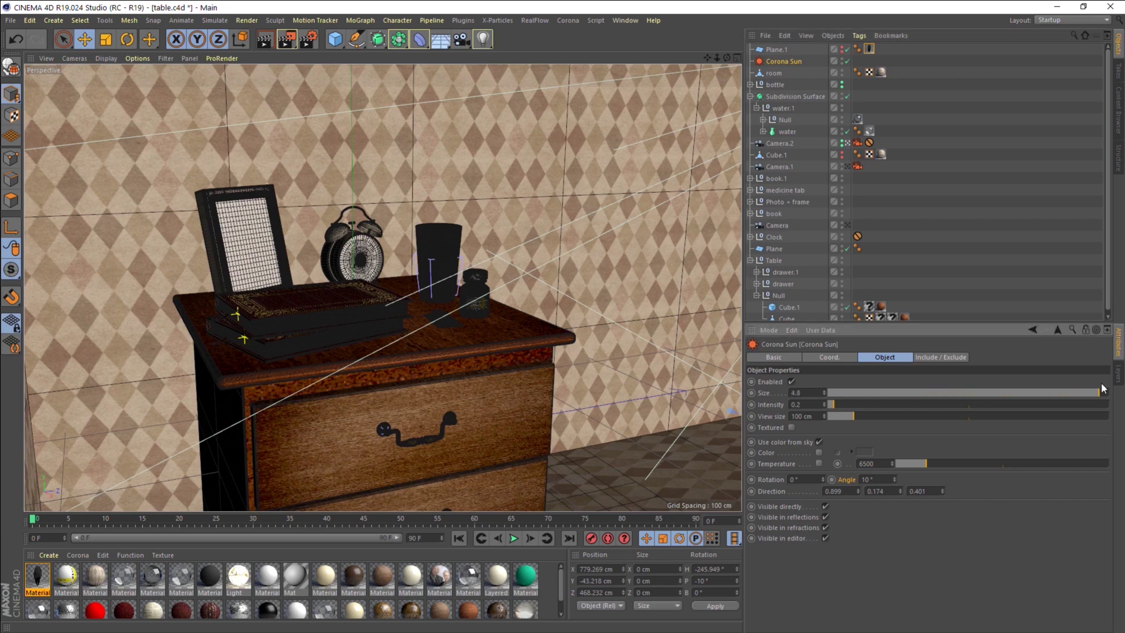
double_click(801, 392)
type("10")
key("Return")
double_click(795, 392)
type("8")
left_click(577, 22)
mouse_move(568, 20)
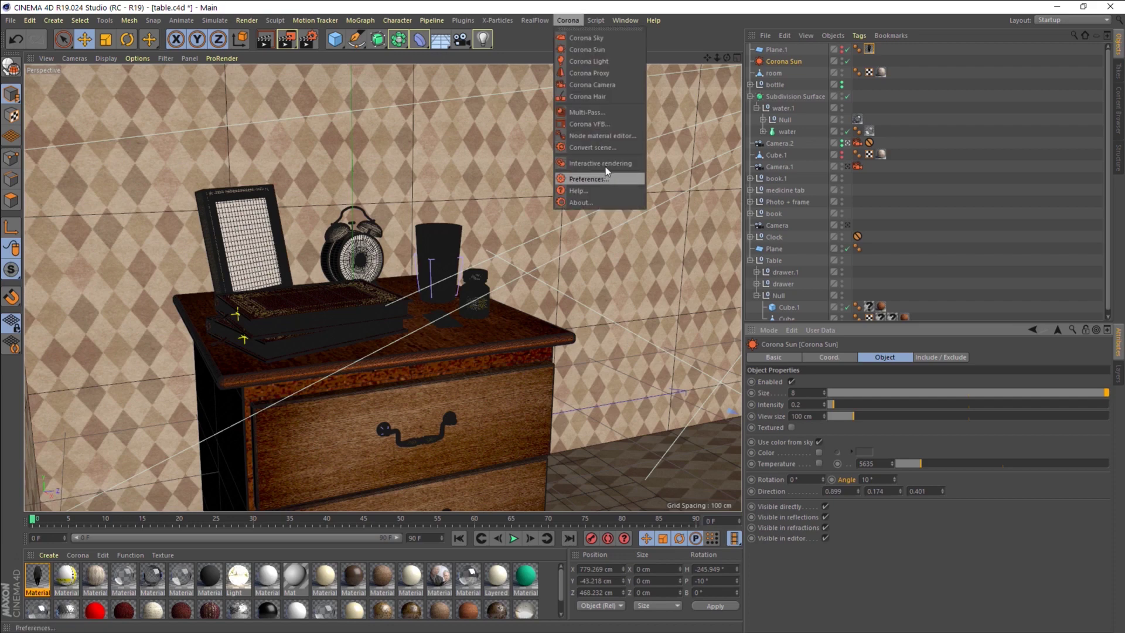
Launch a Corona interactive render and zoom in on the clock to inspect the softer shadows.
left_click(630, 176)
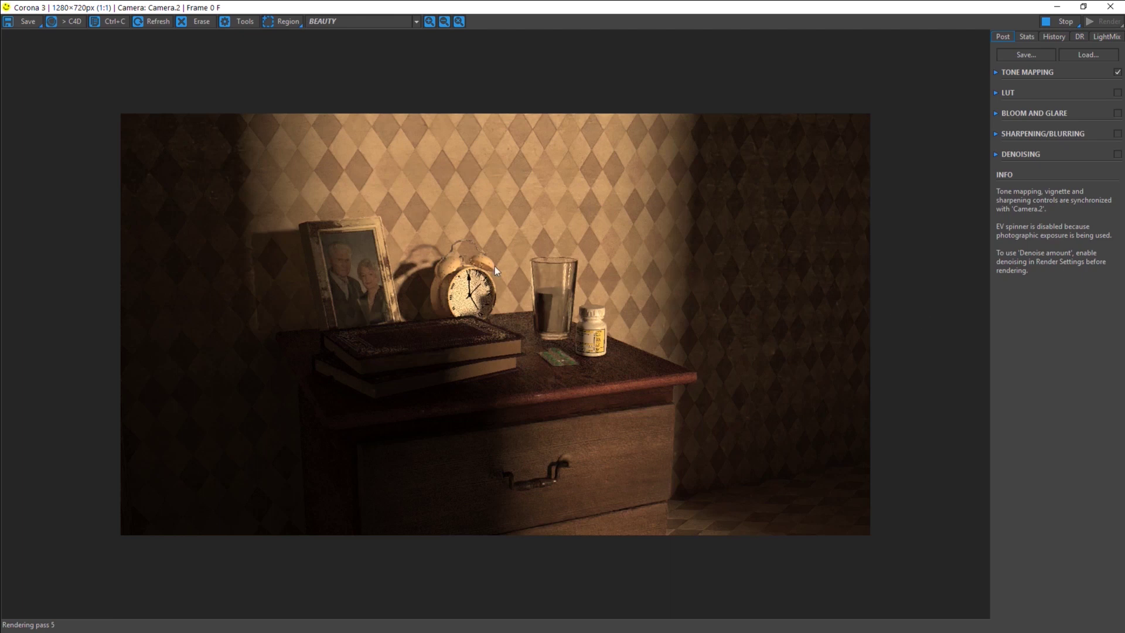
scroll(427, 288, "up", 1)
scroll(427, 288, "up", 1)
scroll(426, 288, "down", 1)
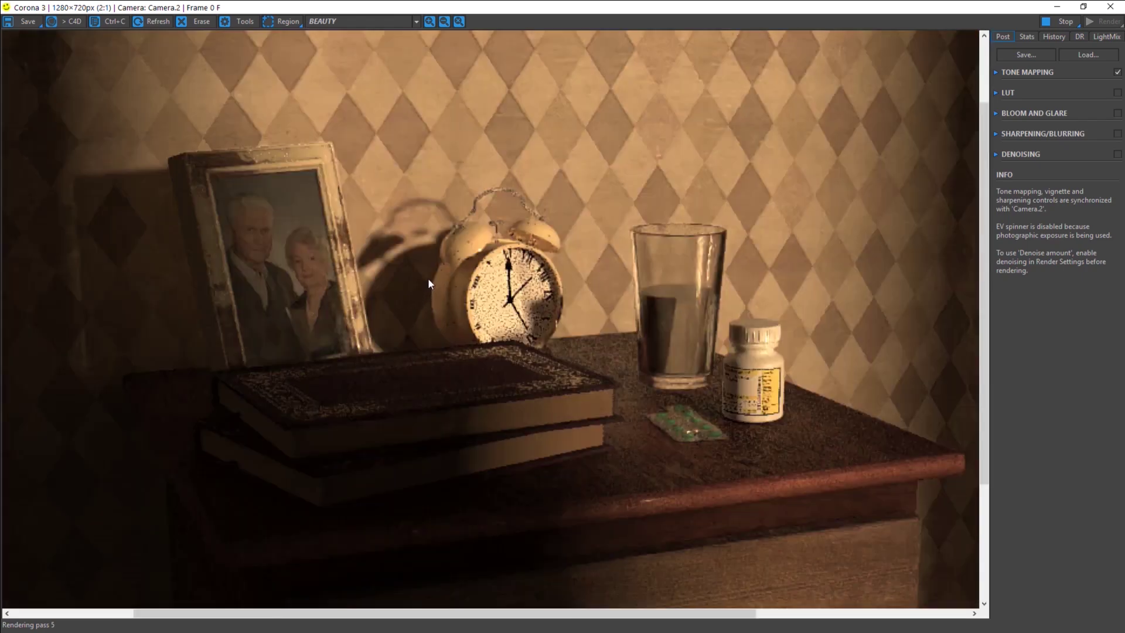
scroll(559, 290, "up", 2)
scroll(409, 294, "down", 2)
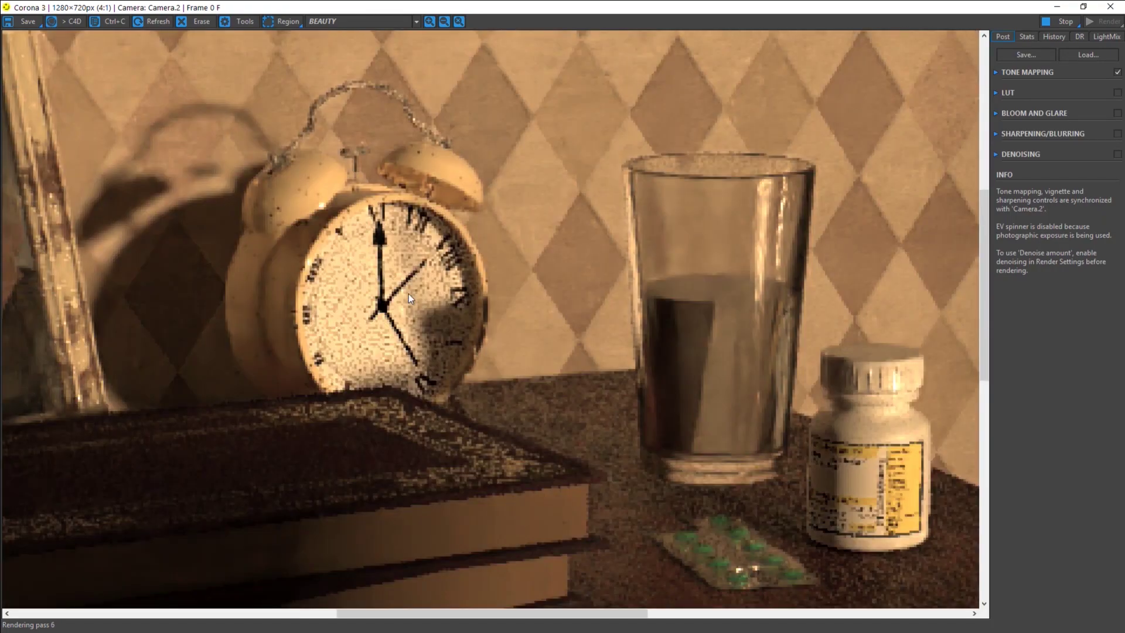
scroll(409, 294, "down", 1)
scroll(439, 265, "up", 1)
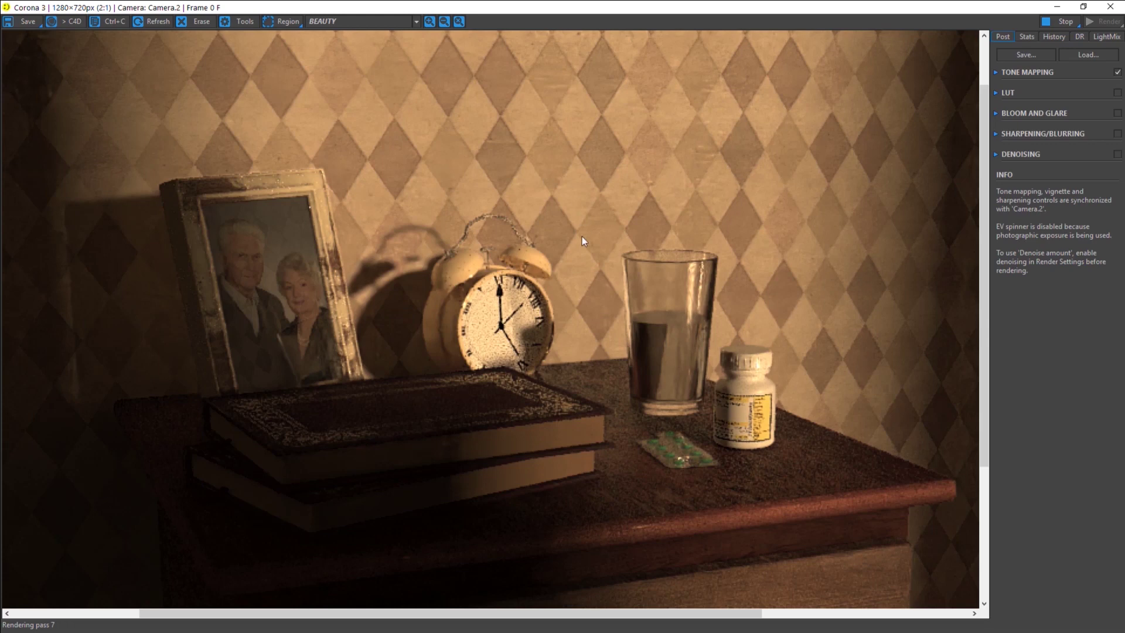
scroll(581, 238, "down", 1)
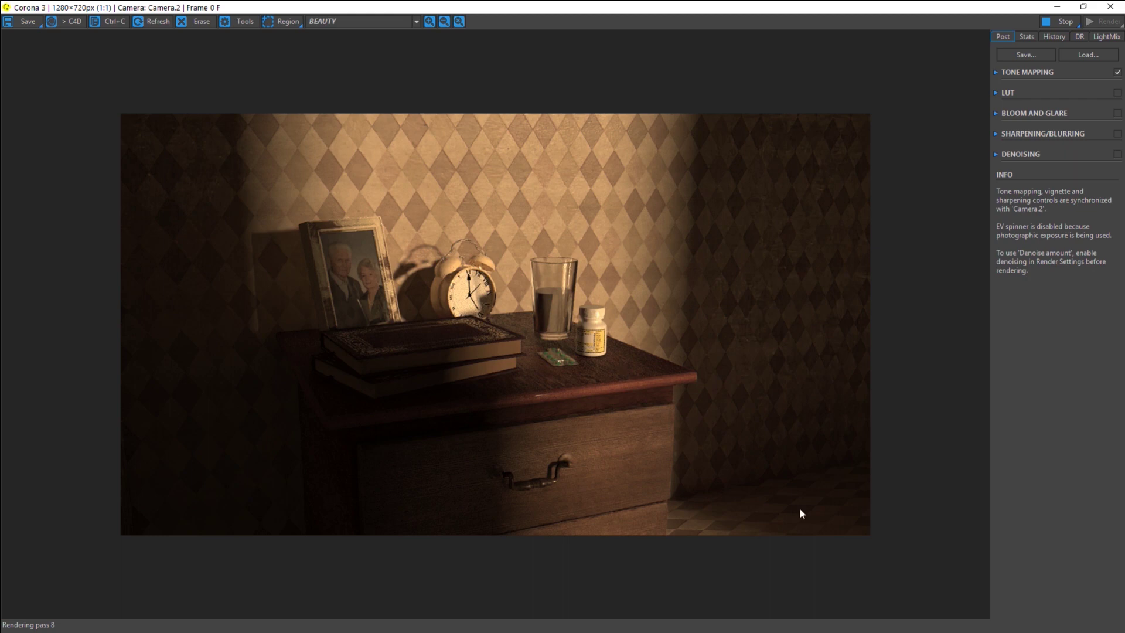
Stop the refined render in the VFB and zoom to review the result.
left_click(1061, 21)
scroll(480, 305, "up", 2)
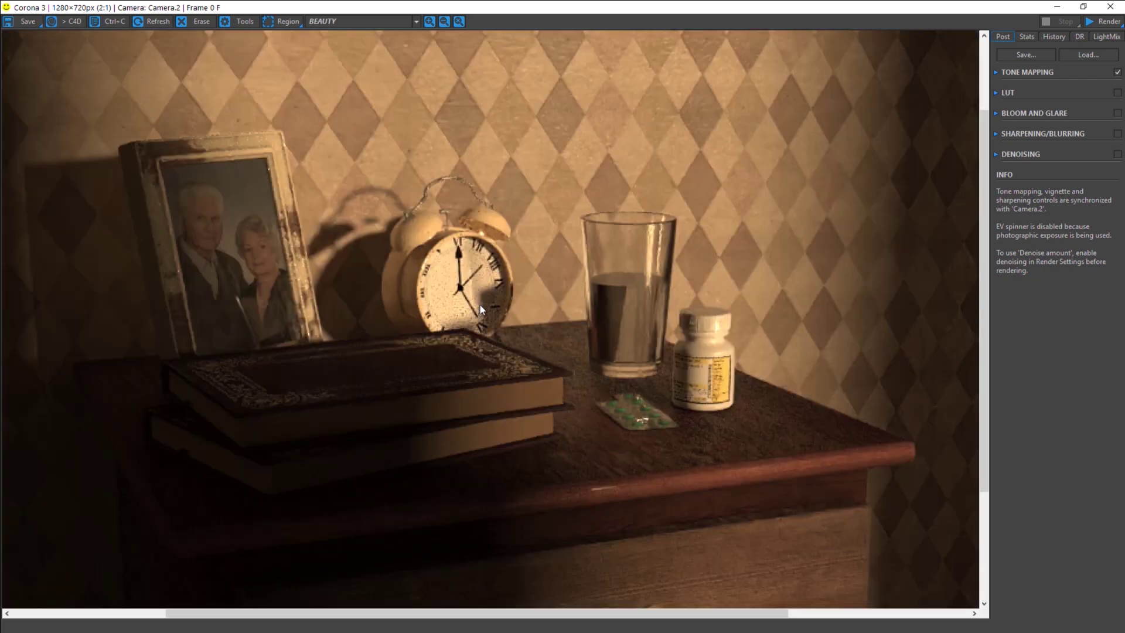
scroll(465, 277, "down", 2)
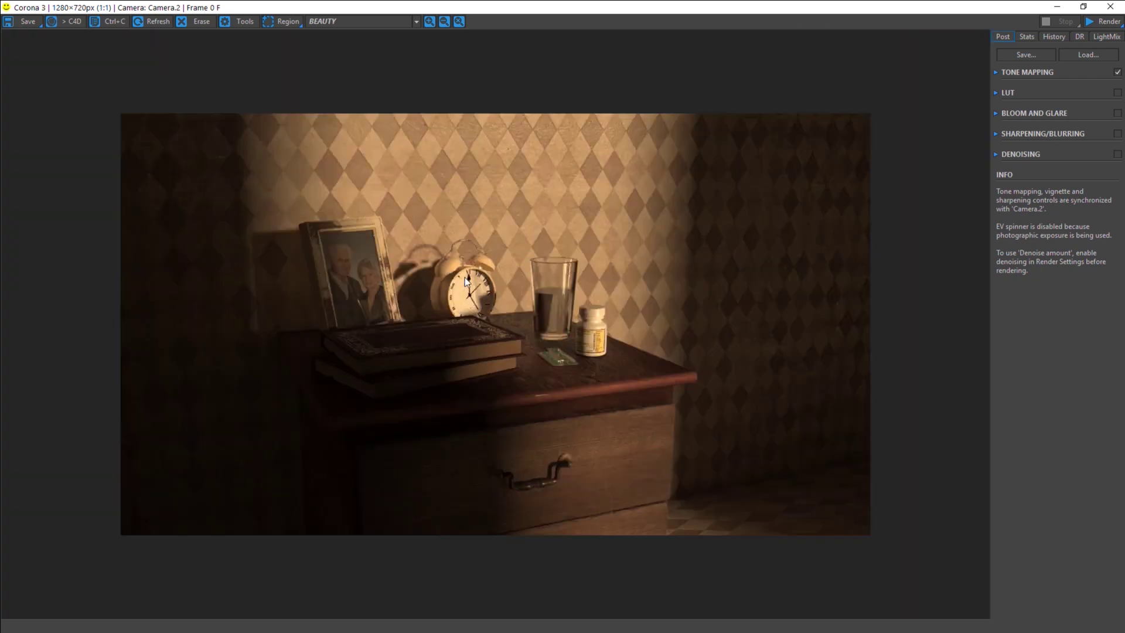